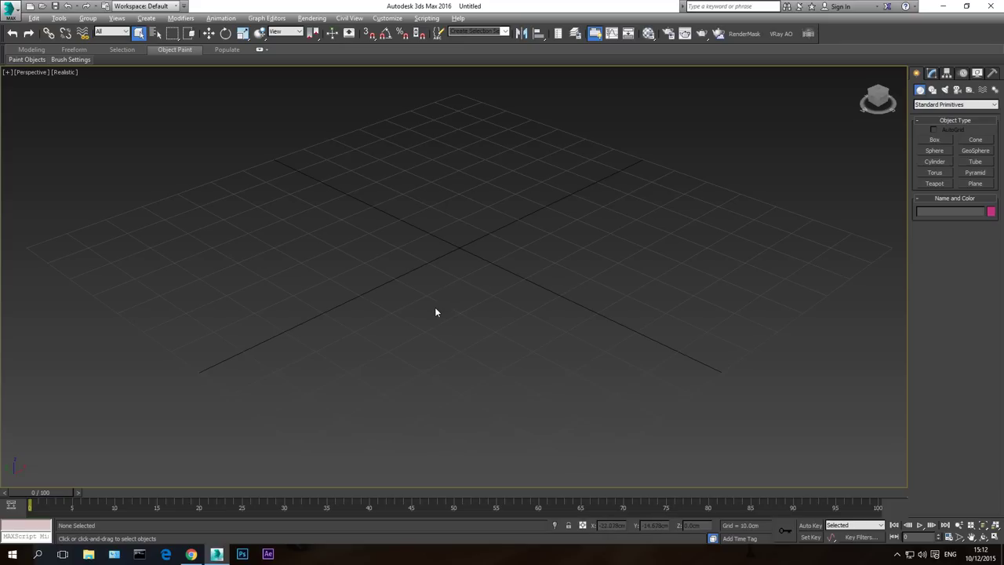
Switch to Chrome and review the ATiles plug-in page, including its Download & Install section
click(191, 553)
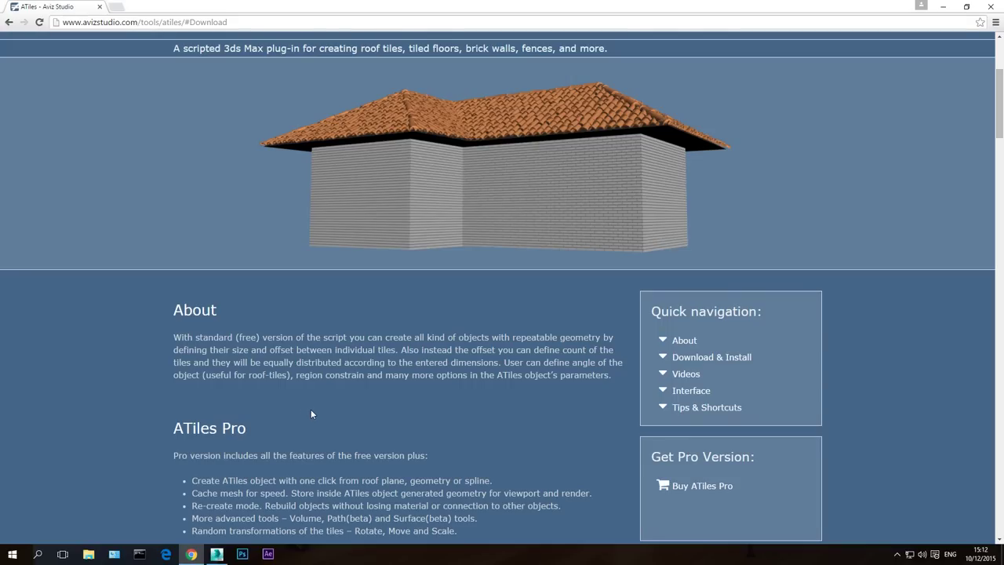
scroll(311, 411, down, 2)
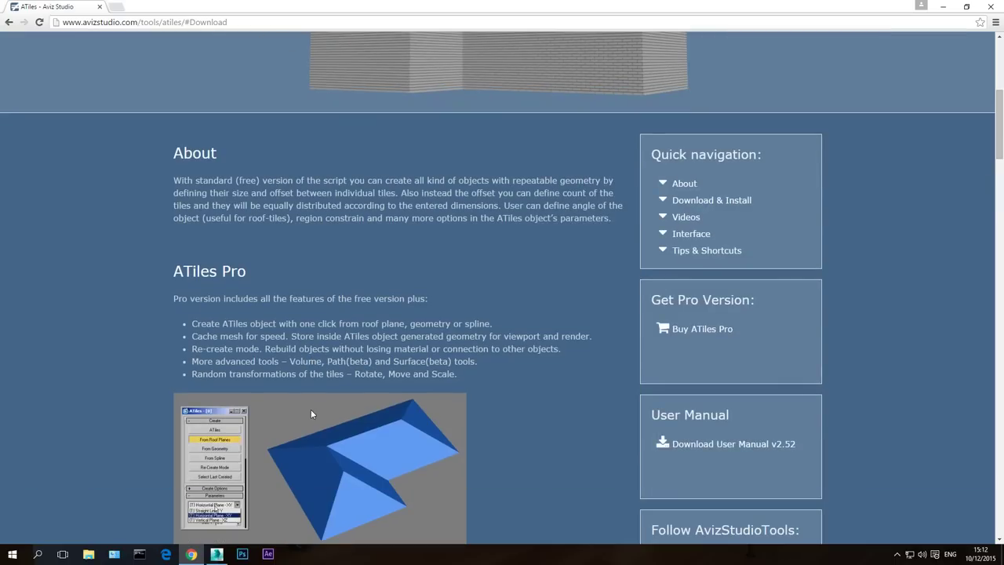
scroll(326, 277, up, 2)
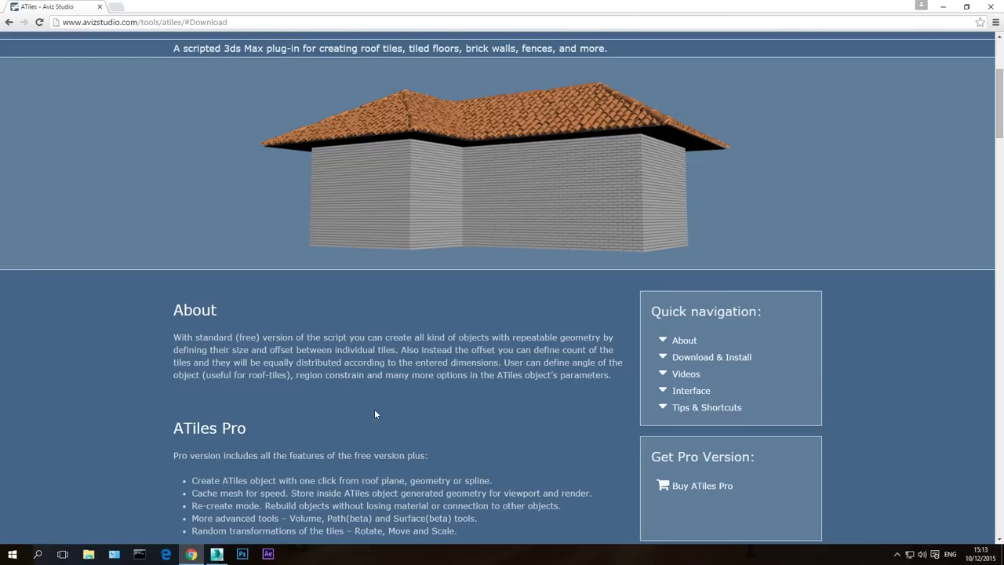
click(712, 357)
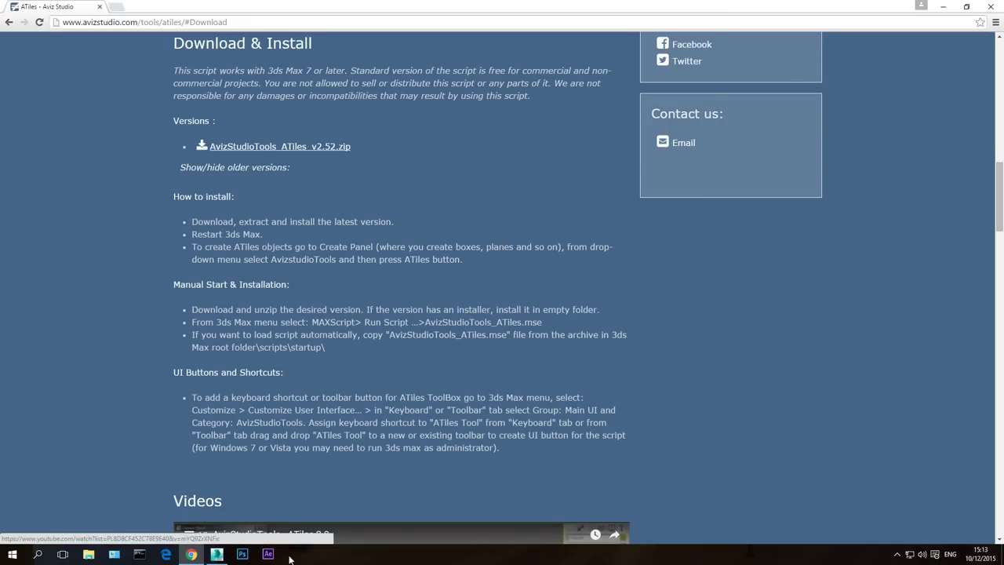
Switch back to 3ds Max and display the Avizstudio Tools geometry category containing the ATiles object
click(216, 554)
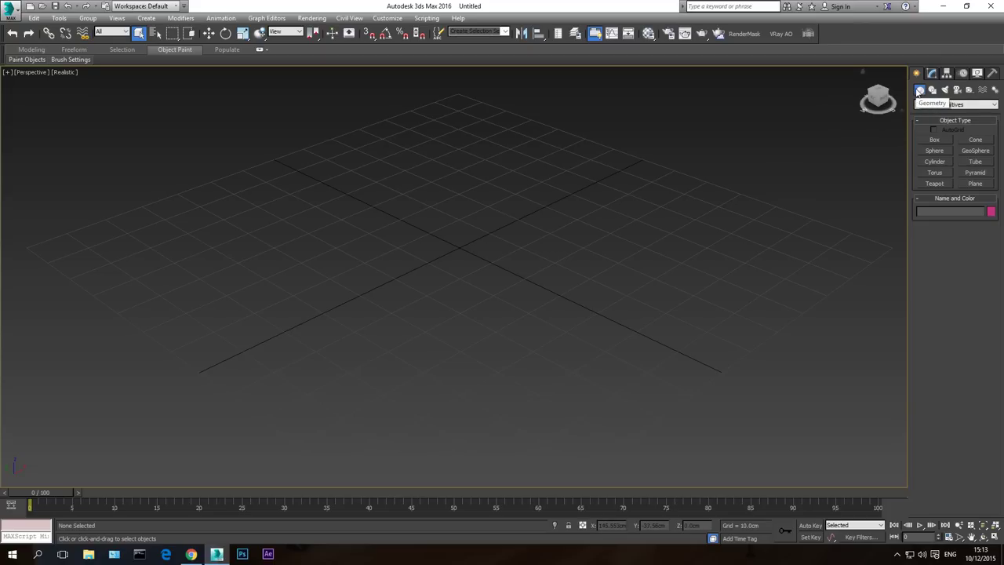
click(941, 104)
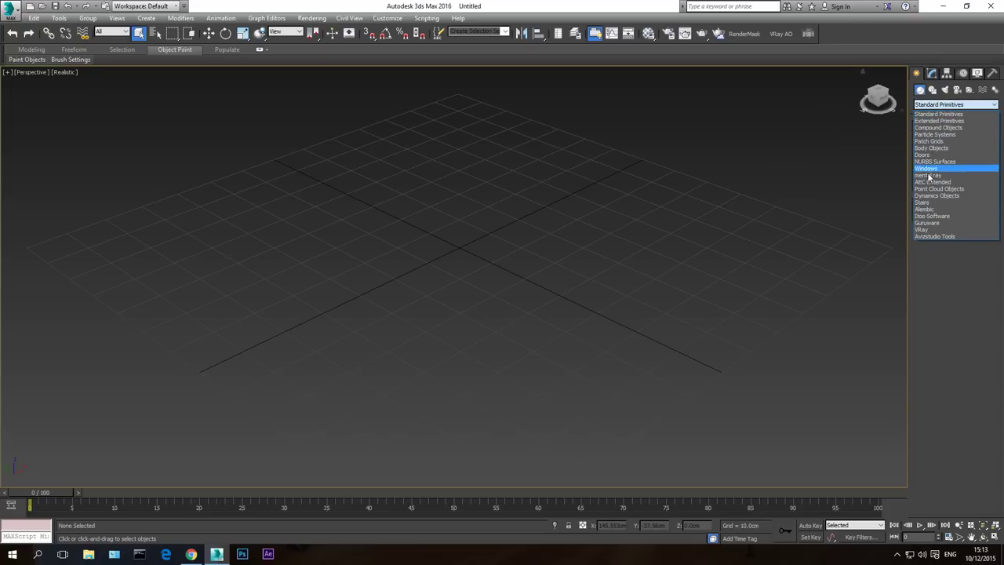
click(933, 236)
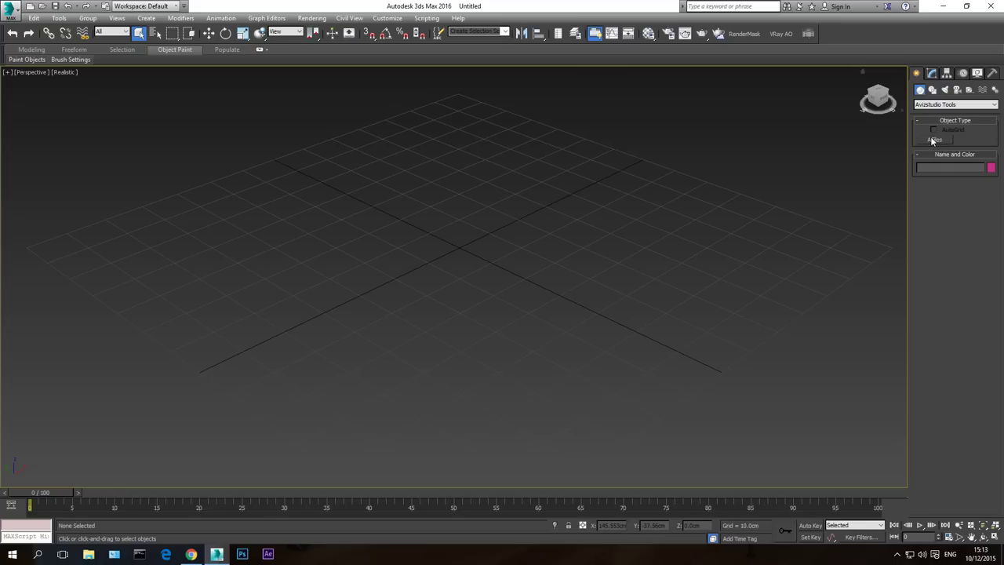
middle_drag(509, 253, 525, 252)
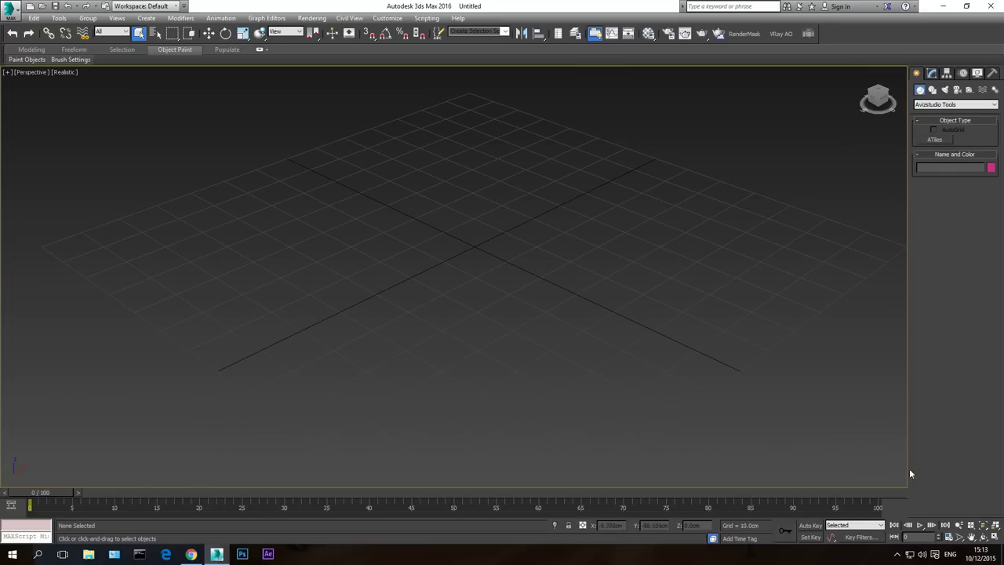
Create a standard box about 45.8 cm long, 72.8 cm wide and 31.4 cm high, displayed with edged faces
click(935, 104)
click(937, 115)
click(934, 140)
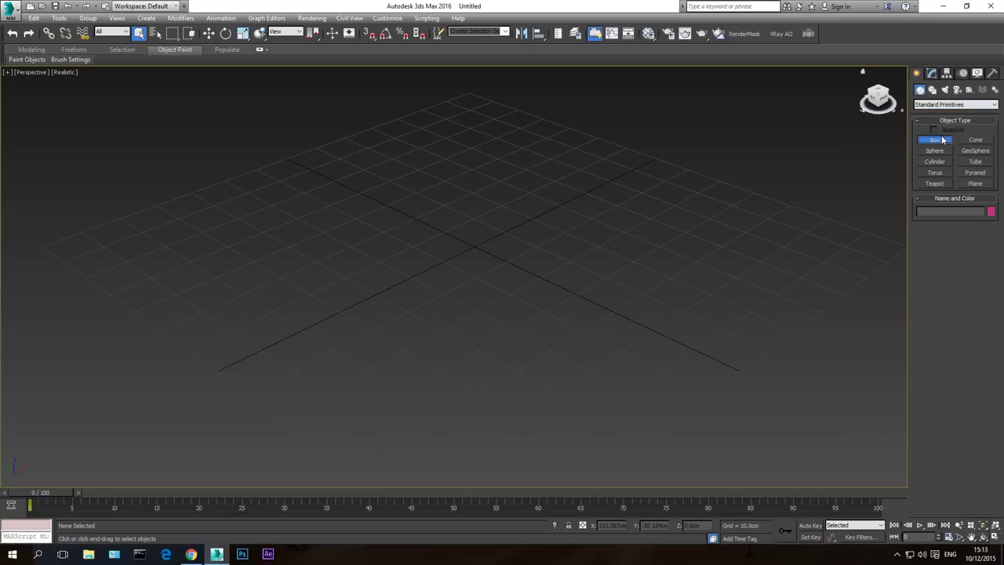
drag(538, 207, 475, 357)
click(475, 359)
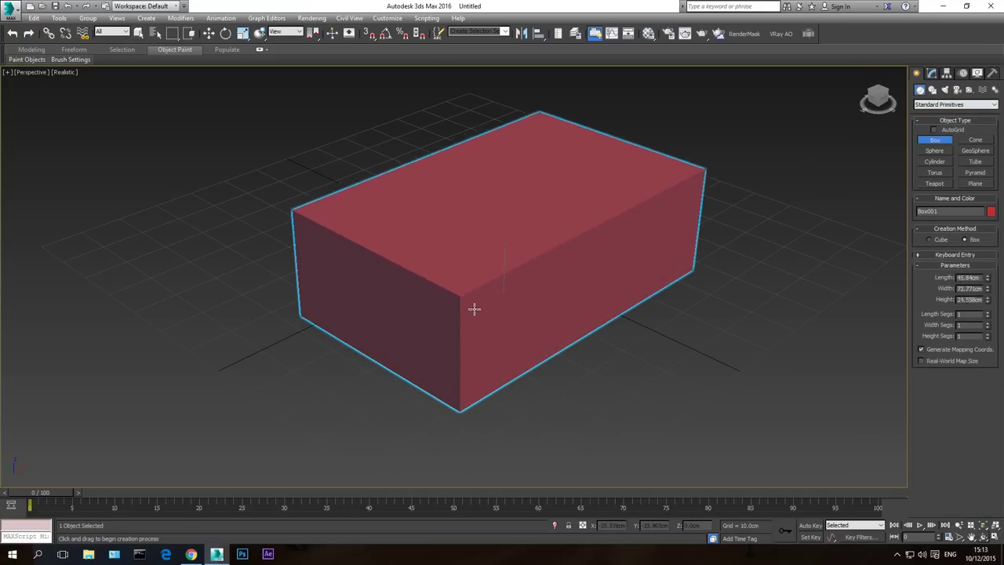
click(473, 284)
key(F4)
right_click(525, 274)
right_click(800, 180)
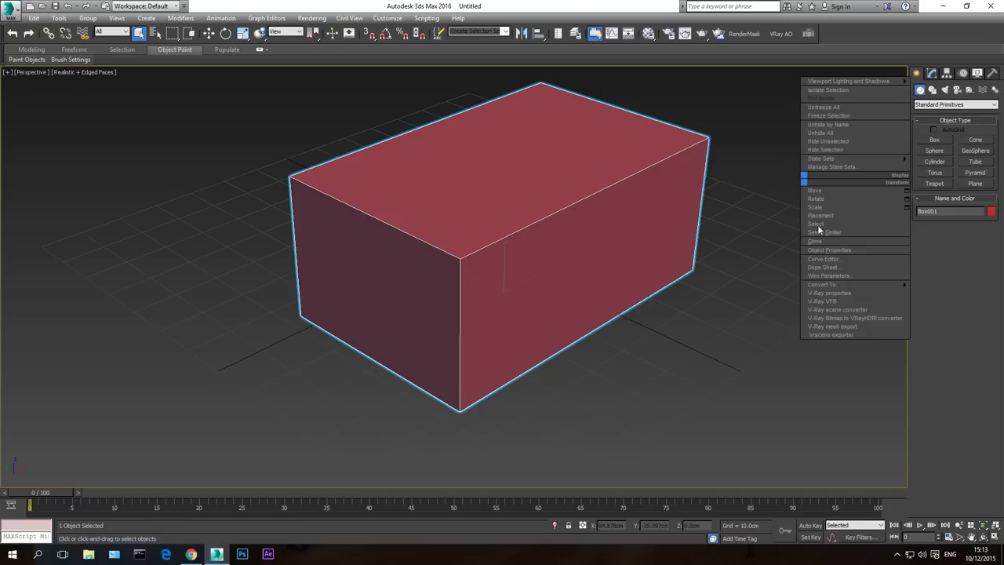
Set the box's length segments to 2, keeping one width segment
click(932, 73)
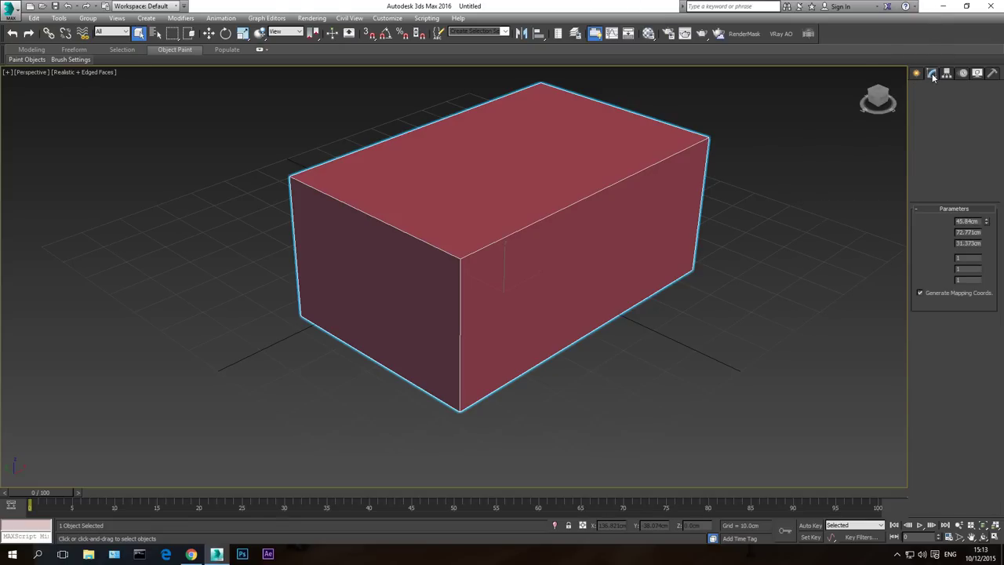
click(986, 267)
click(986, 271)
click(986, 256)
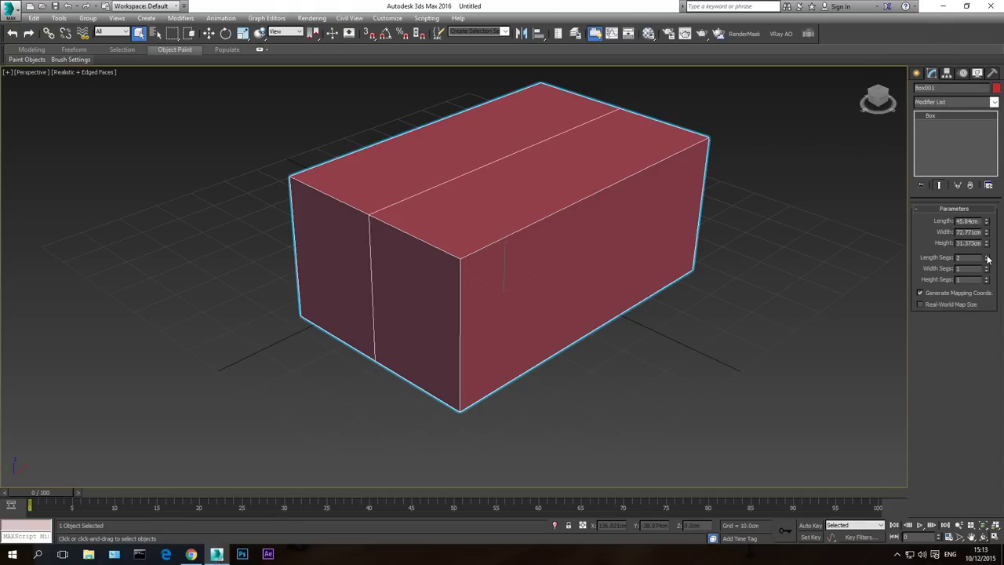
Convert the box to an Editable Poly
right_click(577, 237)
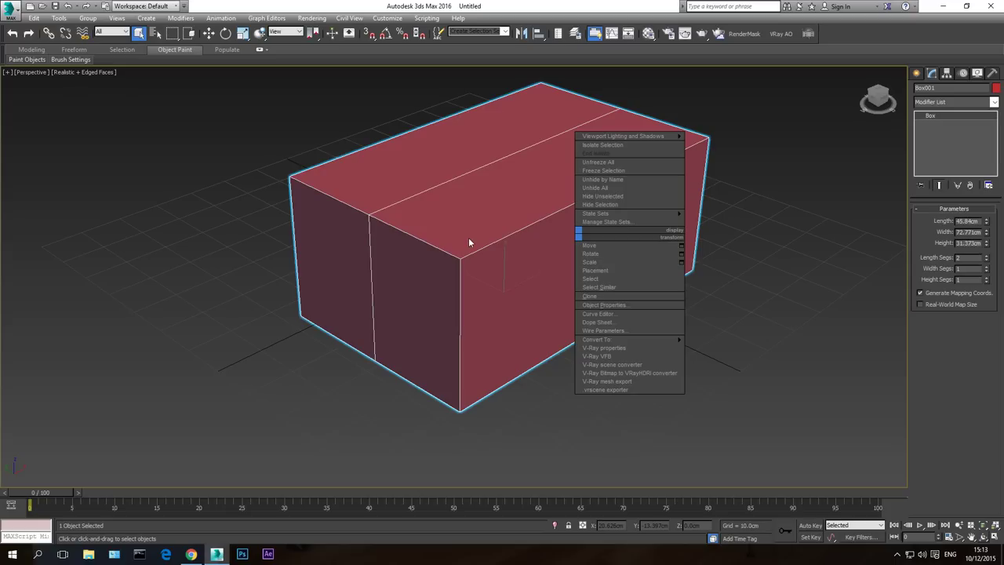
click(560, 320)
right_click(532, 259)
mouse_move(573, 367)
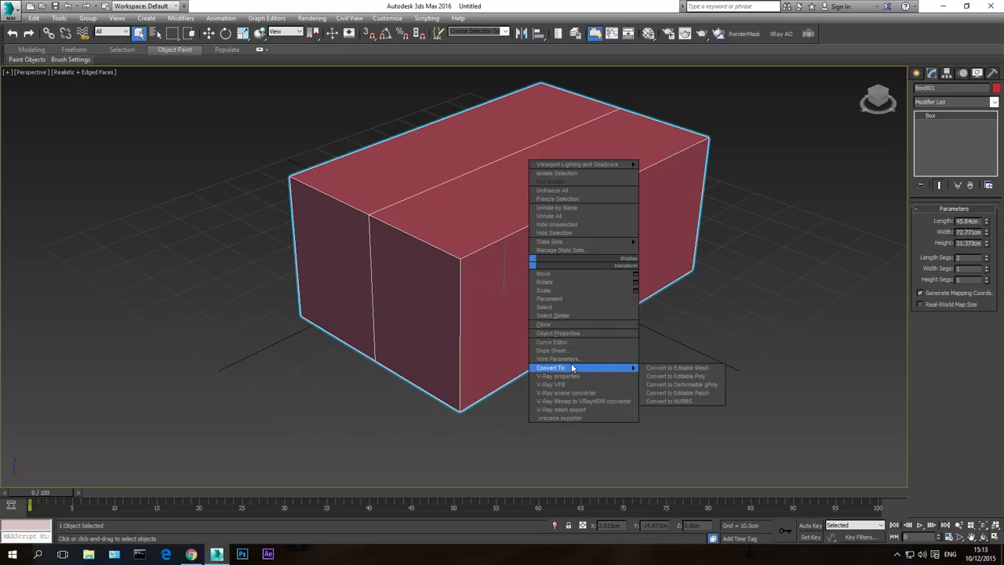
click(690, 378)
Select the middle edge on the box's upper face and raise it to about 52.3 cm to form a roof ridge
key(2)
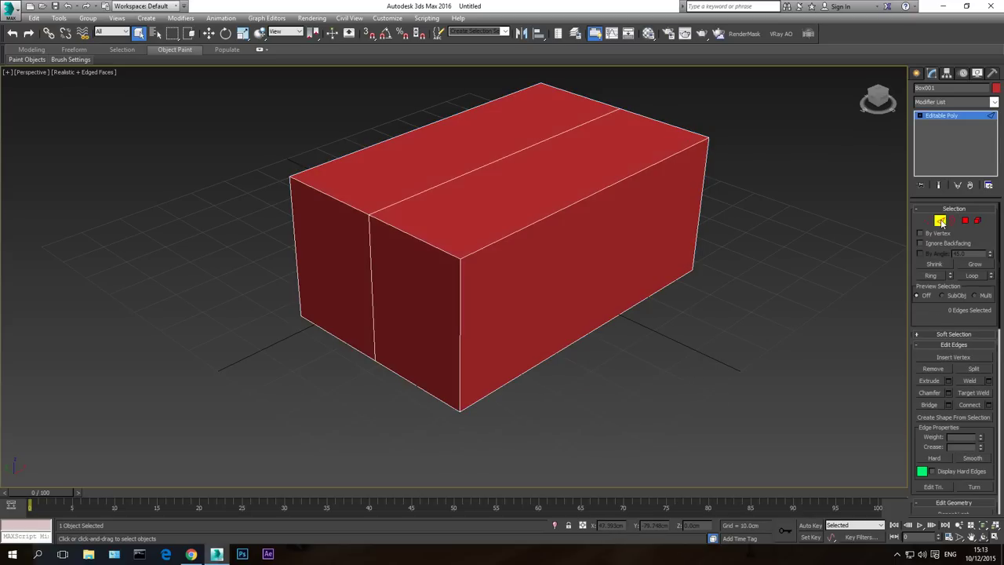
click(484, 163)
middle_drag(408, 133, 439, 200)
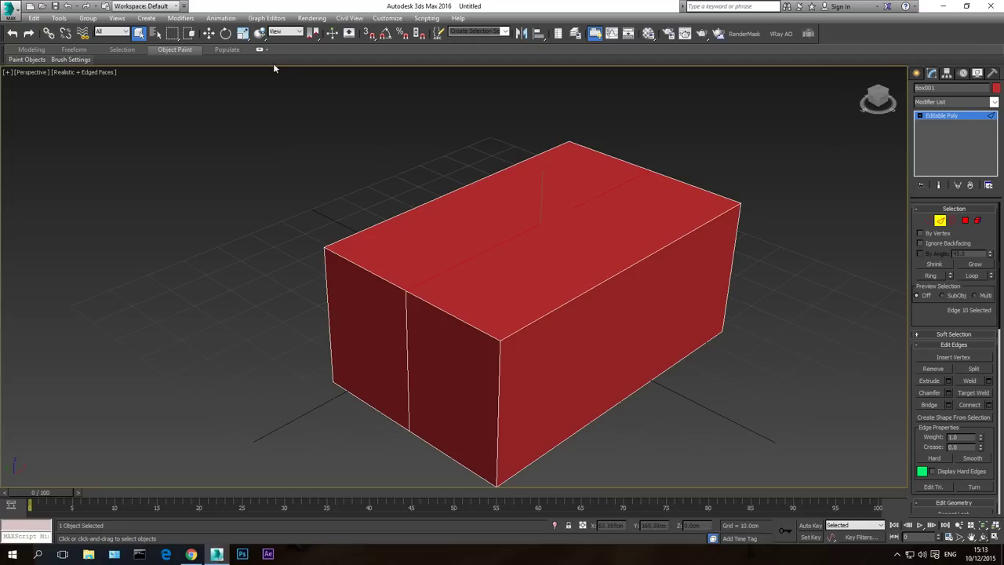
click(208, 33)
drag(547, 195, 545, 94)
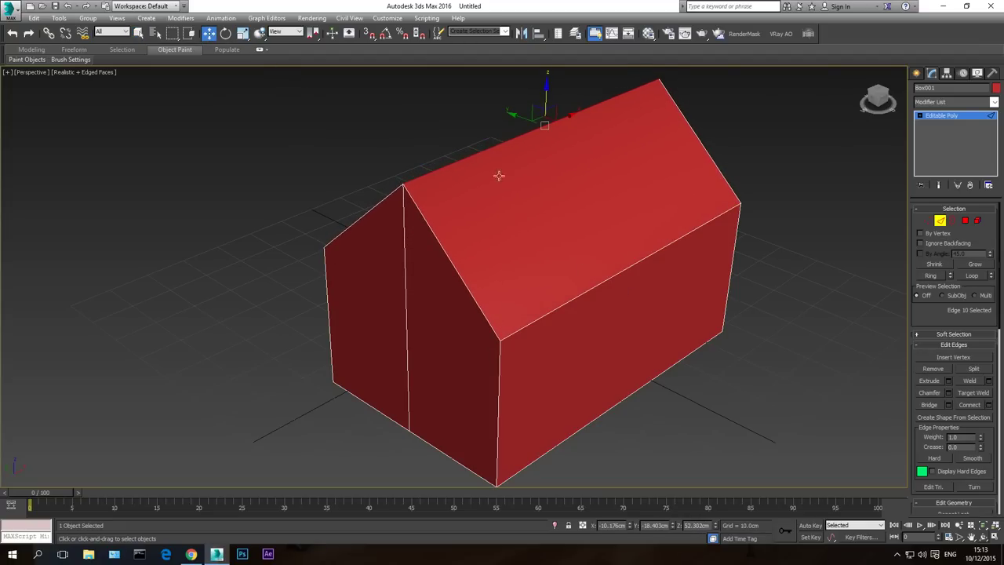
In vertex mode, cut a horizontal edge across the front gable wall between its two eave corners
click(984, 536)
mouse_move(385, 219)
mouse_down()
mouse_move(426, 218)
mouse_move(398, 220)
mouse_up()
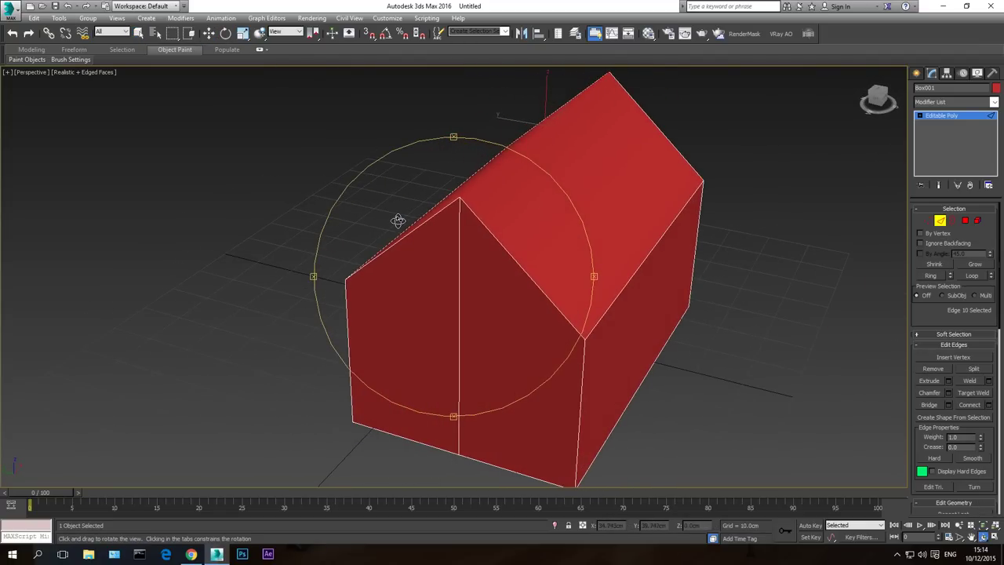
click(926, 220)
scroll(956, 376, down, 5)
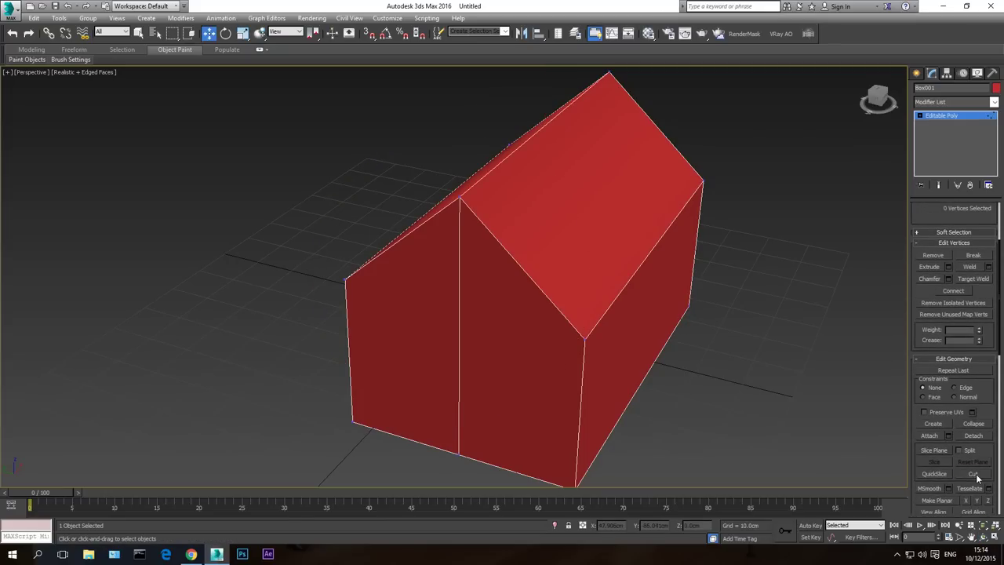
click(973, 474)
click(584, 337)
click(345, 280)
right_click(346, 280)
Cut a matching horizontal edge between the eave corners on the opposite gable wall and end the Cut tool
click(973, 537)
drag(433, 267, 506, 302)
right_click(507, 302)
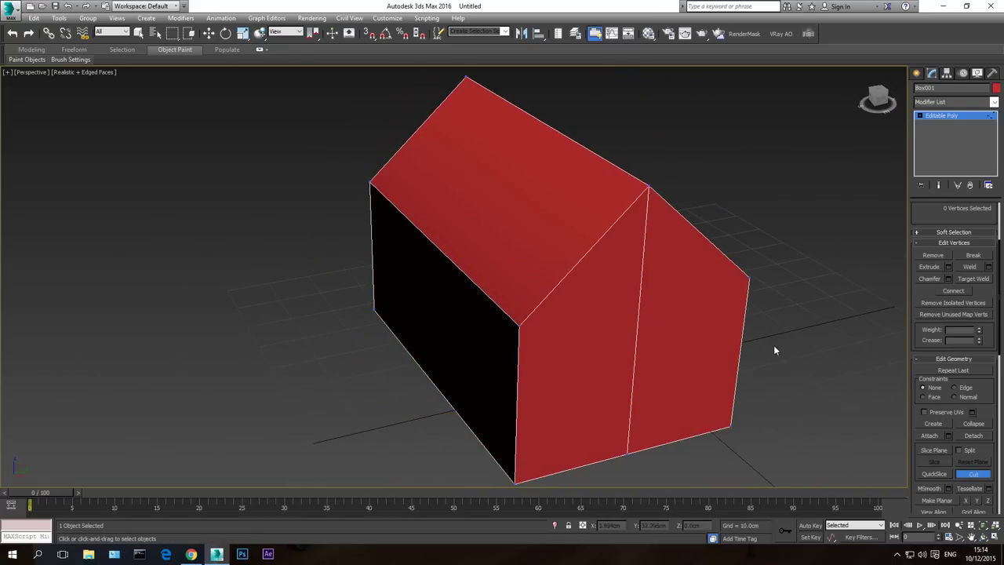
click(748, 278)
click(519, 326)
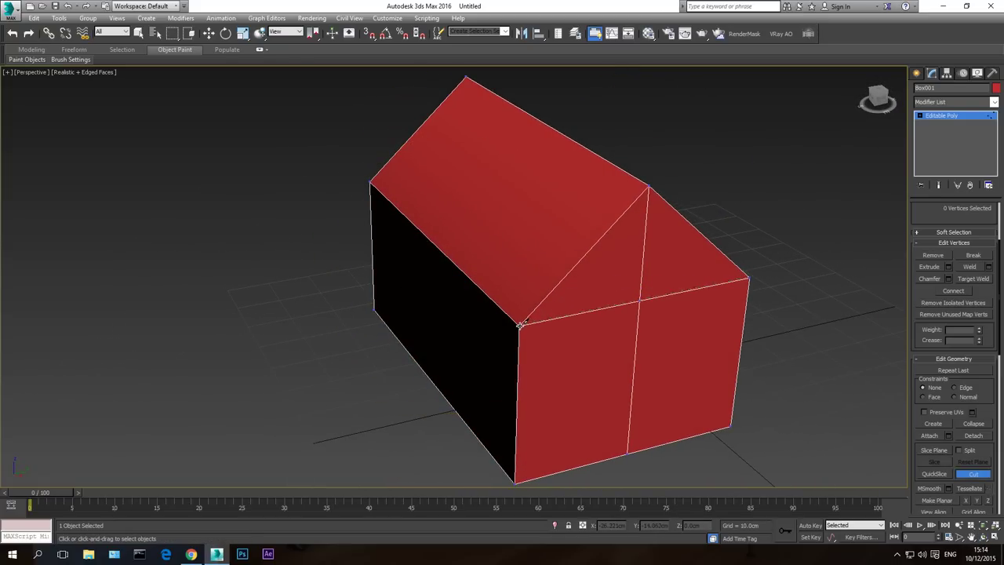
right_click(625, 262)
Select both ridge end vertices and scale them inward along X to turn the gable roof into a hip roof
click(648, 187)
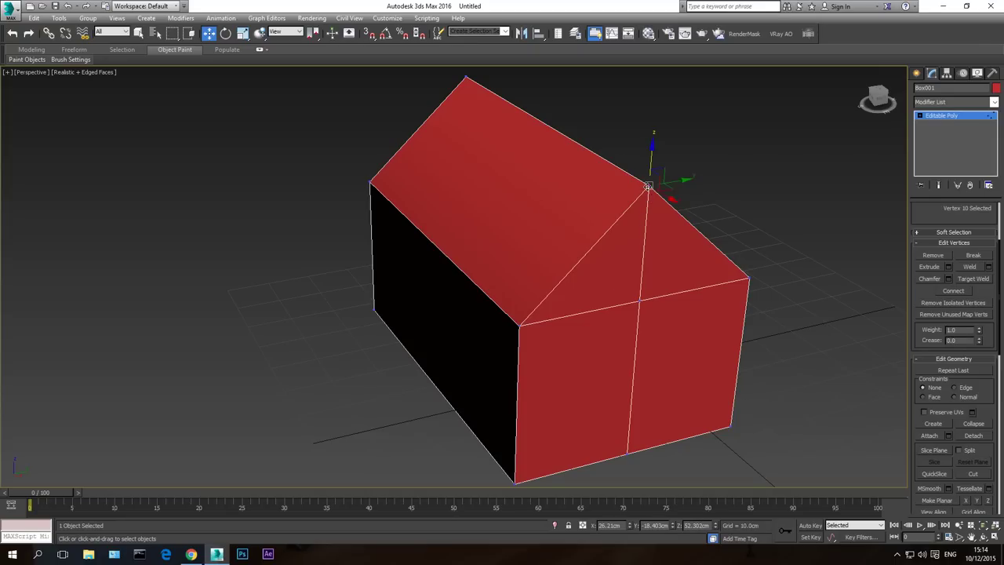
ctrl+click(466, 78)
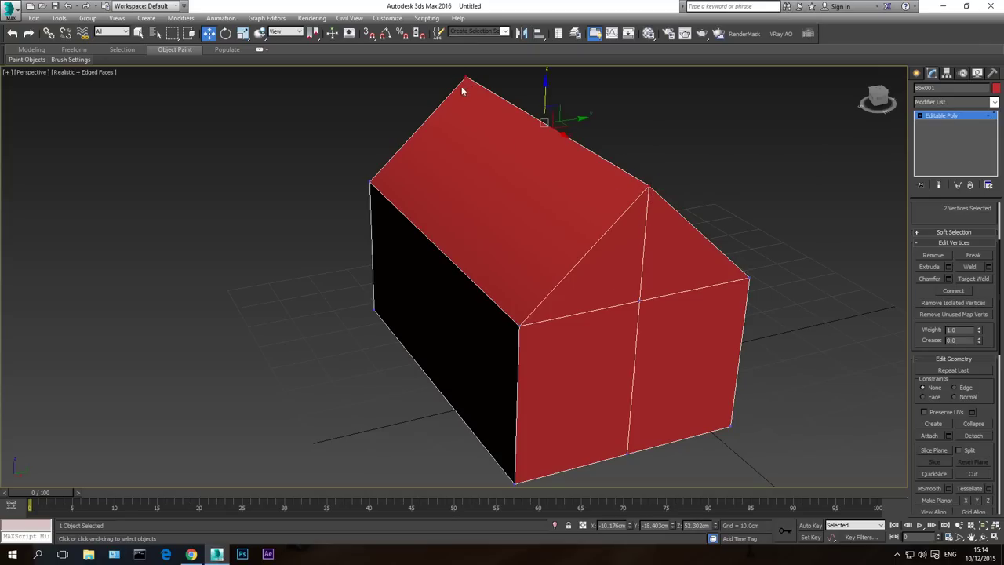
click(971, 536)
drag(426, 243, 534, 257)
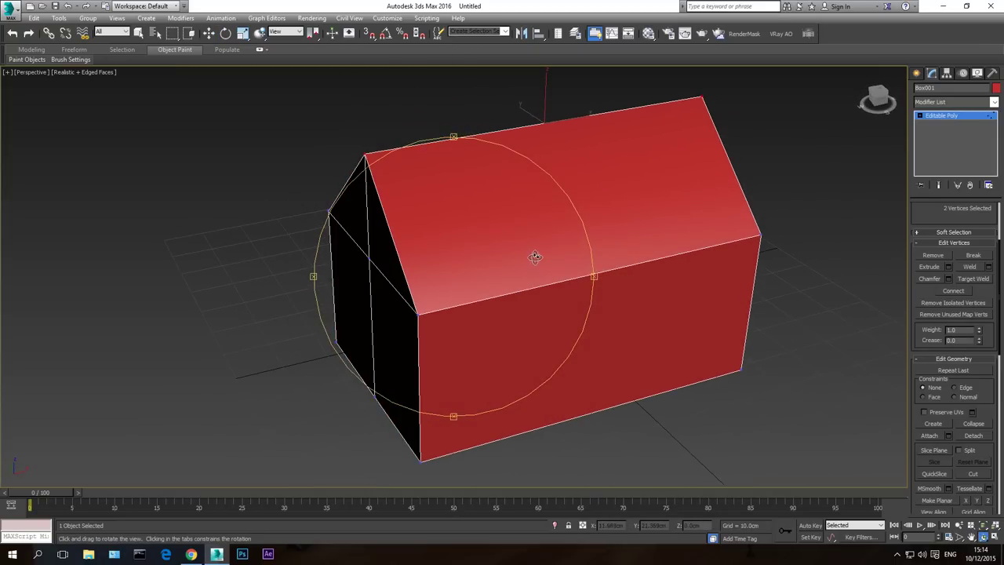
click(243, 34)
drag(499, 131, 480, 157)
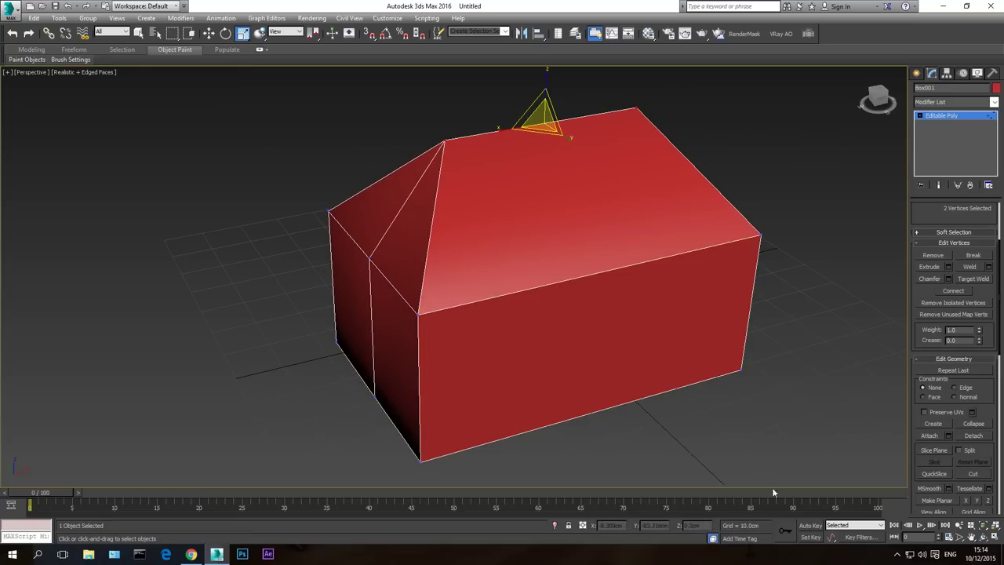
Leave vertex editing on the house, return to the plain selection tool and deselect the model
click(982, 536)
drag(475, 302, 486, 279)
middle_drag(515, 280, 475, 299)
click(971, 117)
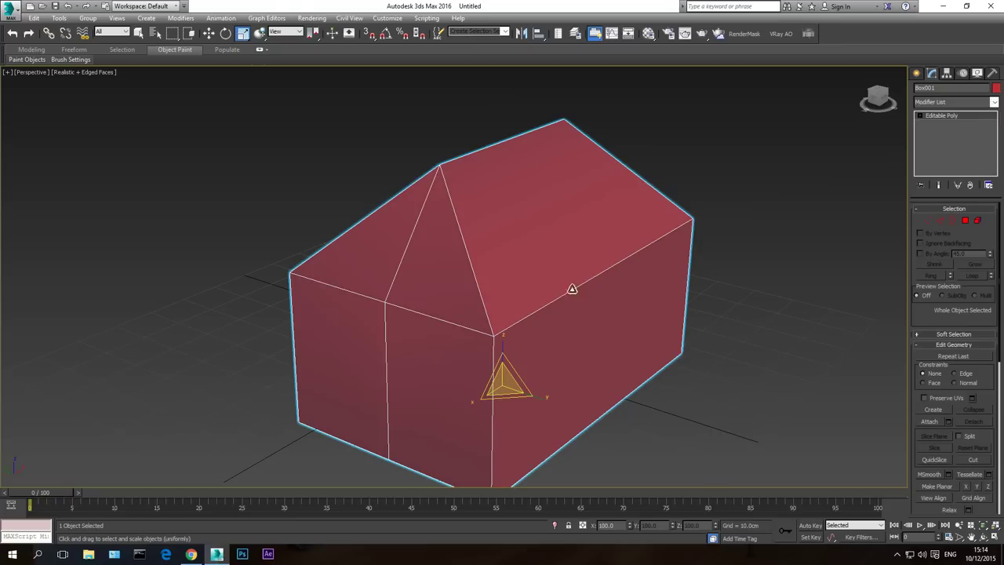
right_click(562, 305)
click(138, 33)
click(844, 192)
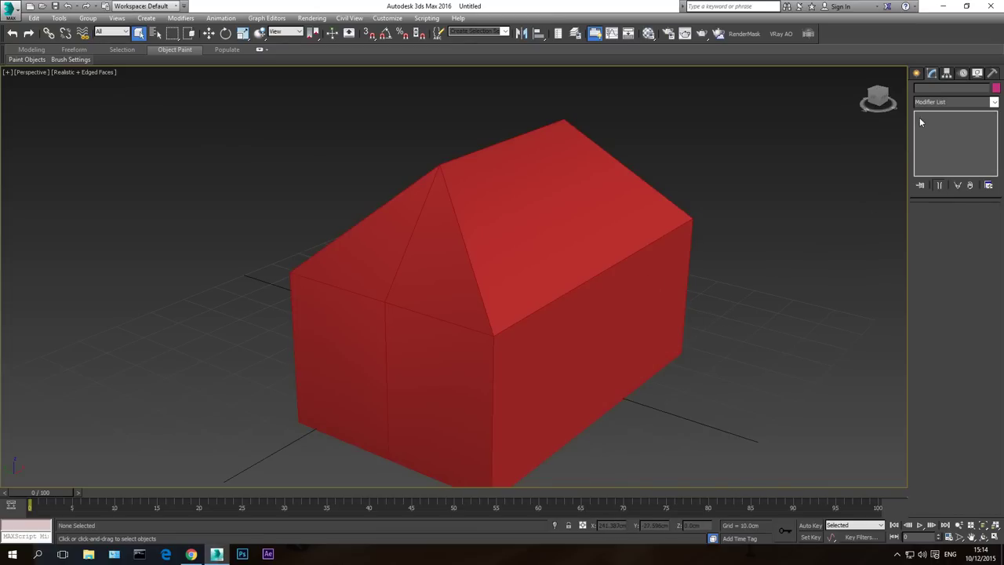
In the wireframe Top view, create a second box about 22.6 by 16.2 cm from the house's eave to the ridge
click(916, 74)
click(933, 139)
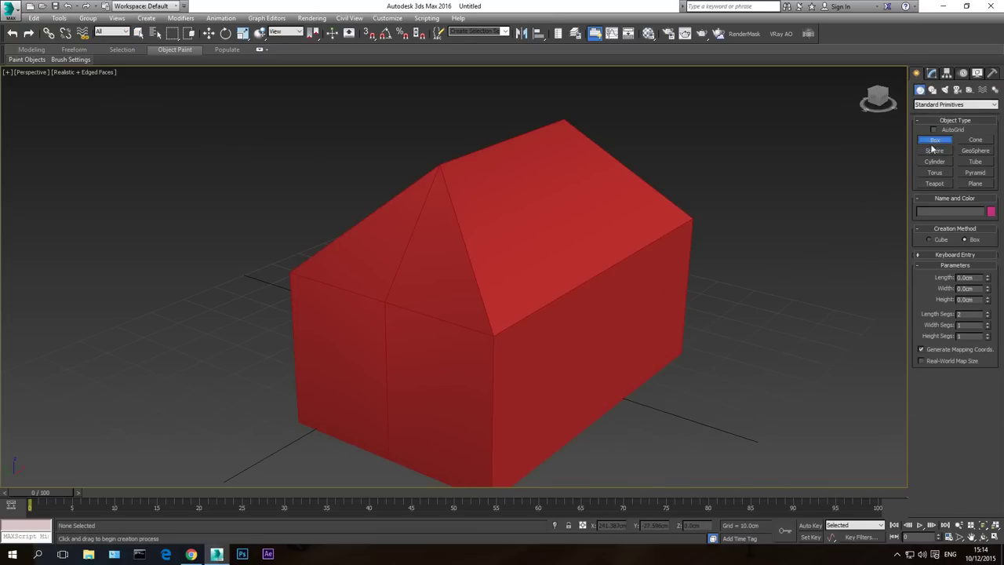
key(t)
scroll(440, 345, up, 4)
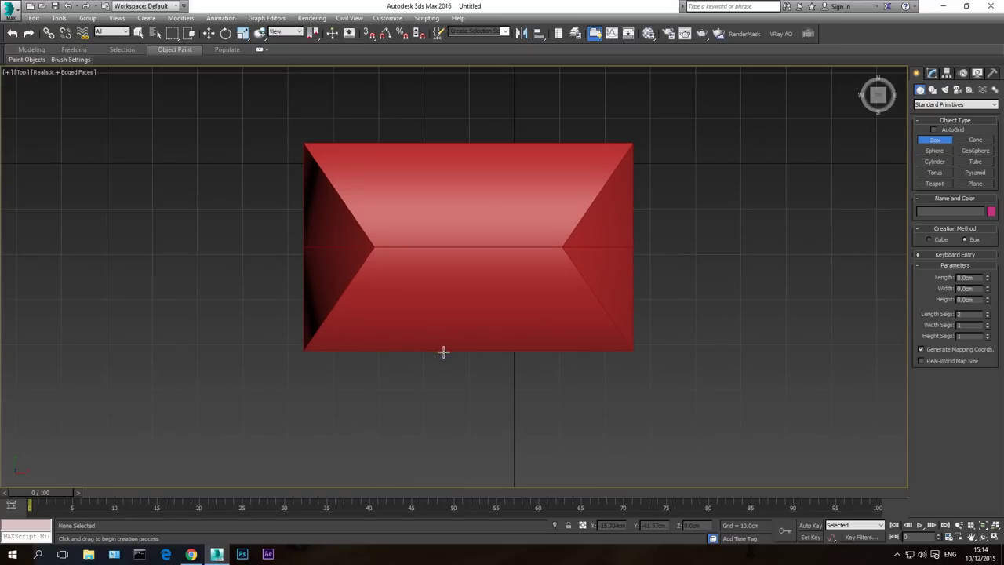
key(F3)
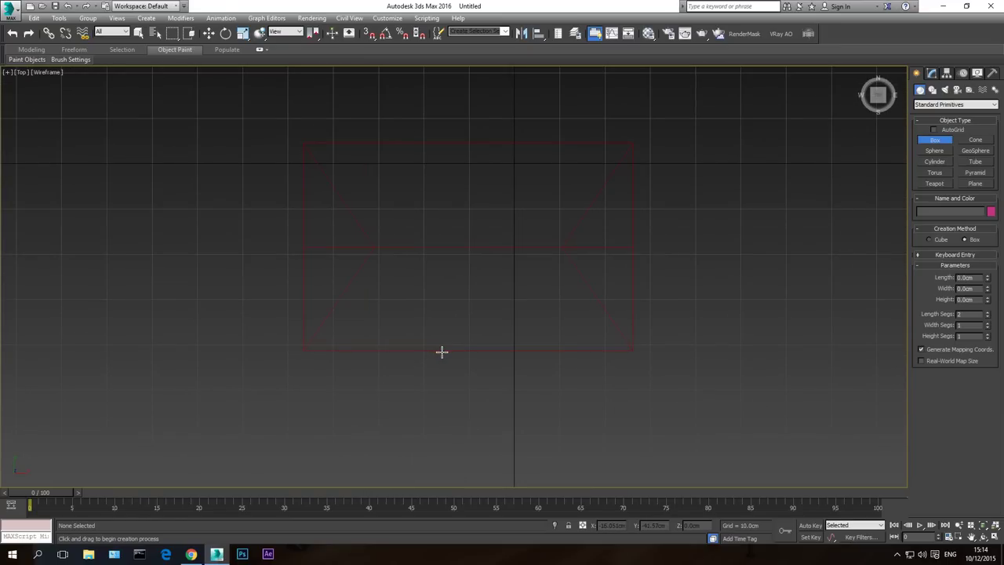
drag(429, 350, 504, 247)
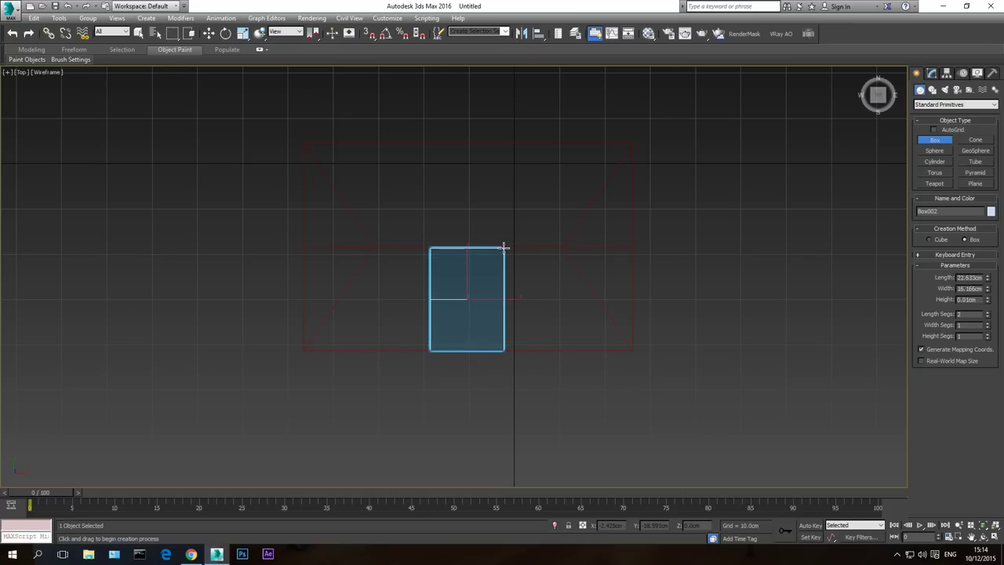
click(500, 181)
right_click(600, 311)
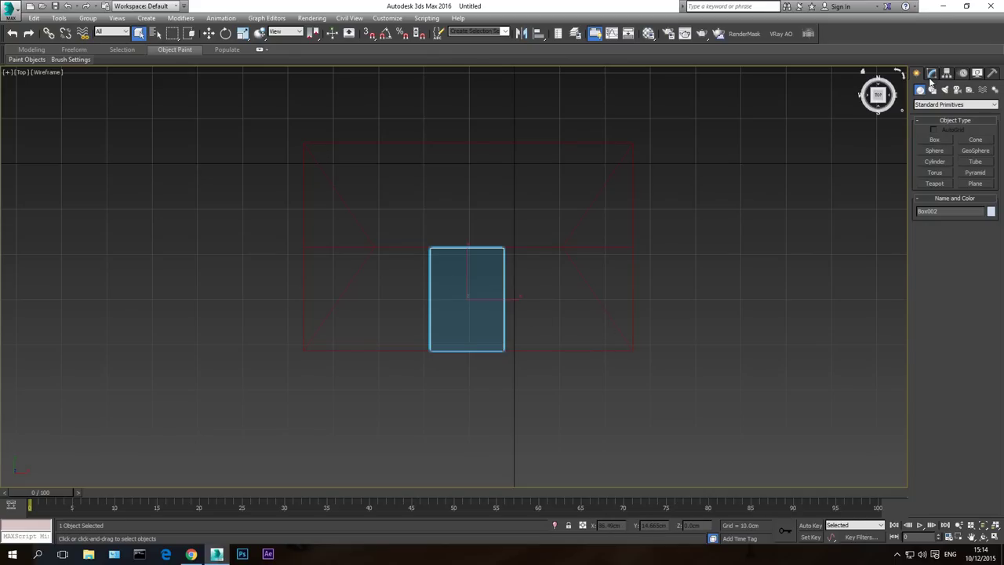
In the Front view, raise the small box with vertex snapping so its base sits at the house's eave height
key(f)
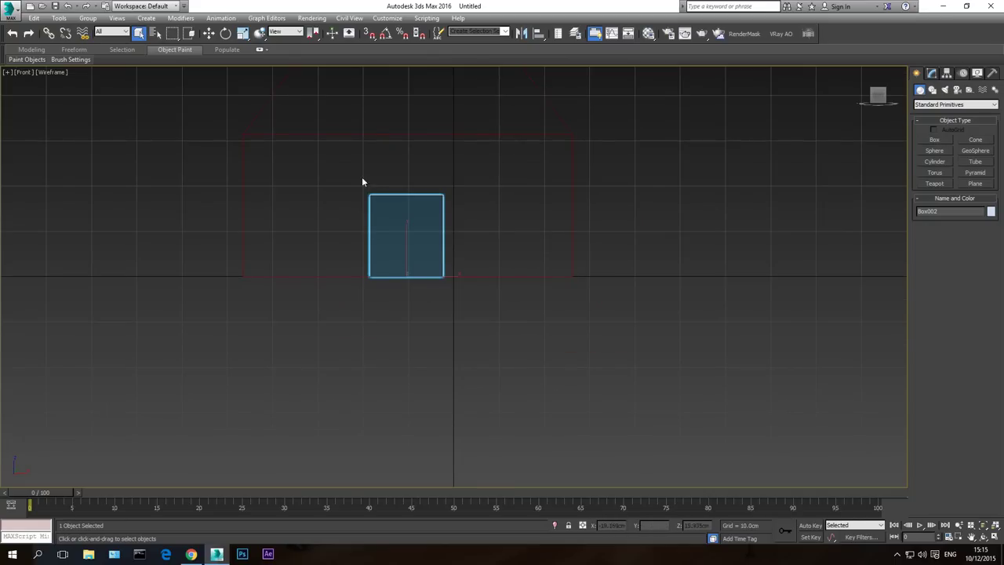
click(209, 34)
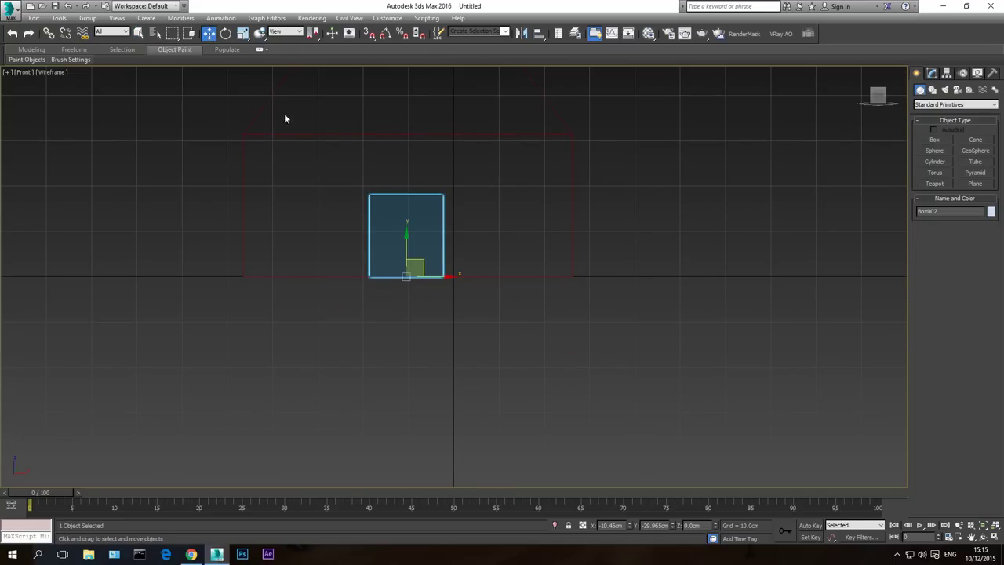
click(369, 34)
drag(406, 276, 239, 131)
middle_drag(318, 145, 330, 229)
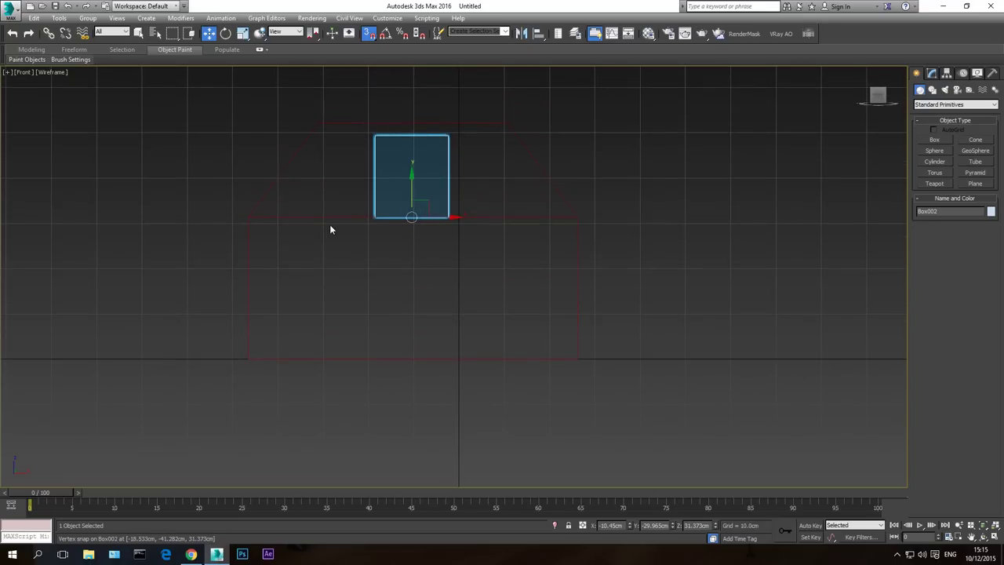
In the shaded Perspective view, snap the small box along Y so its front face is flush with the house's eave
key(p)
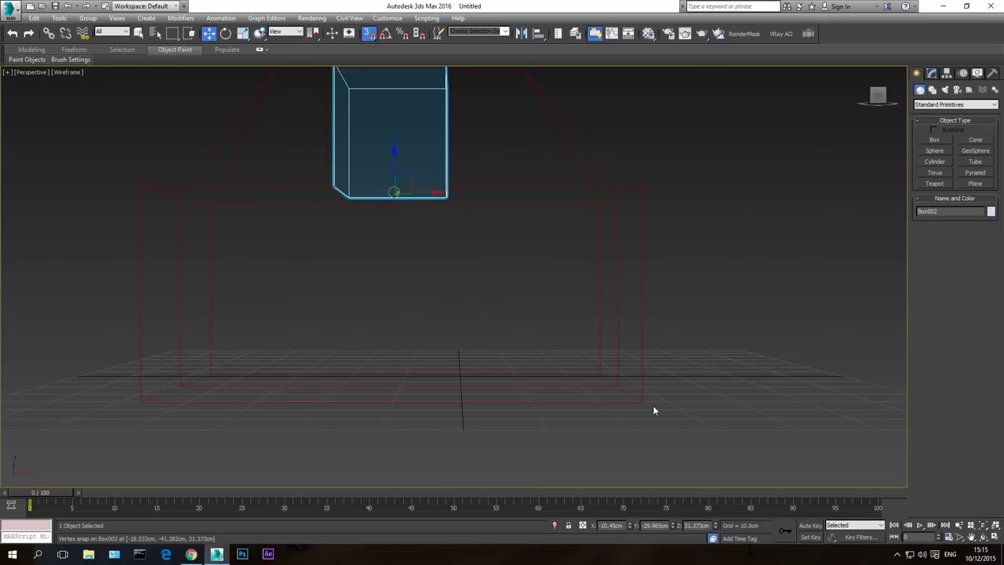
click(983, 537)
drag(385, 280, 422, 319)
key(F3)
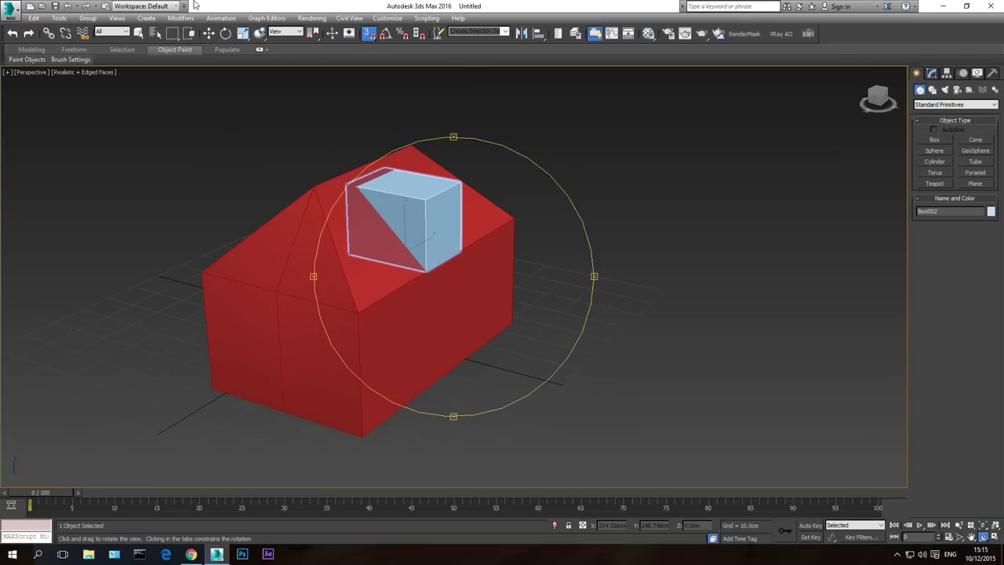
click(209, 33)
drag(381, 248, 359, 313)
scroll(446, 288, up, 5)
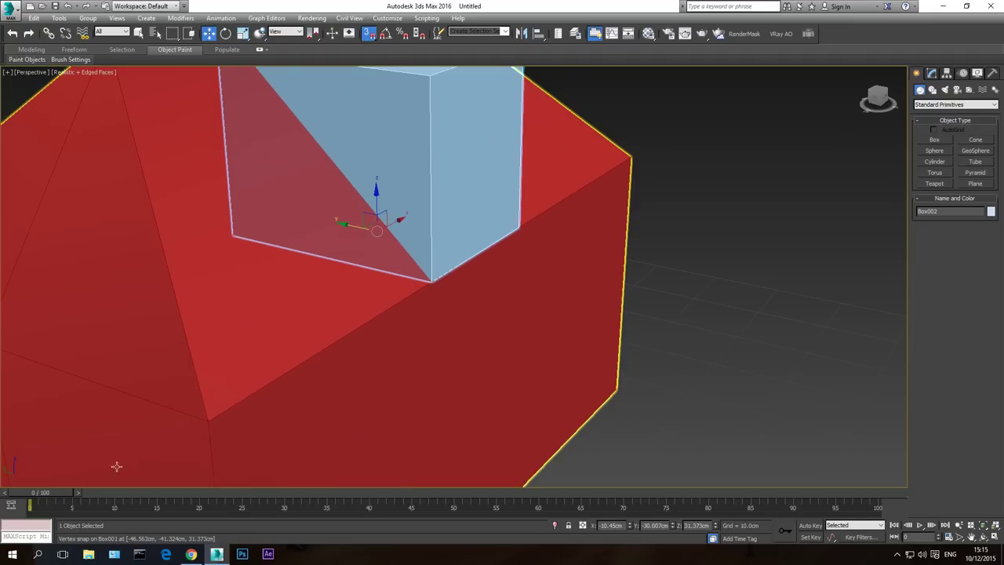
middle_drag(471, 297, 476, 310)
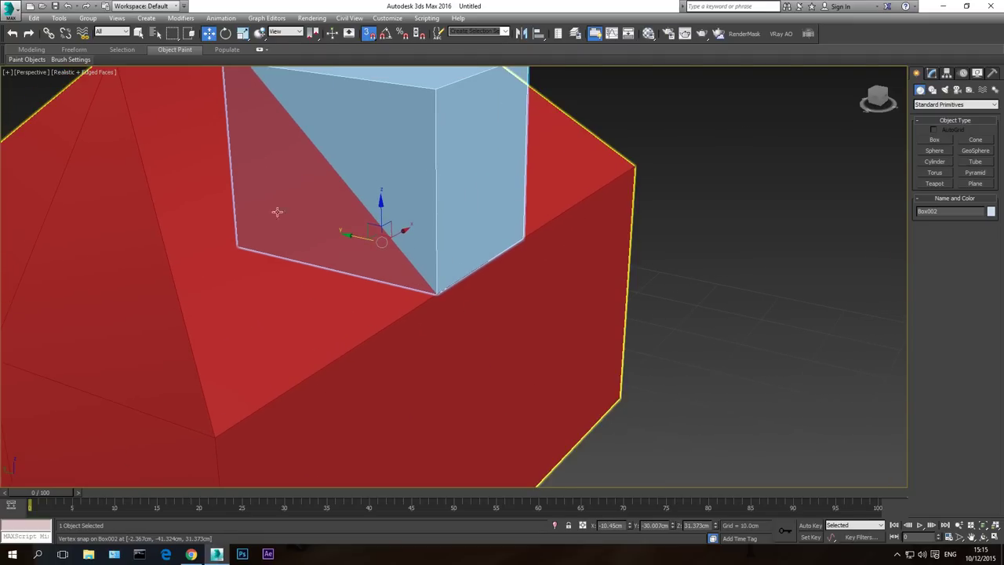
scroll(425, 258, down, 5)
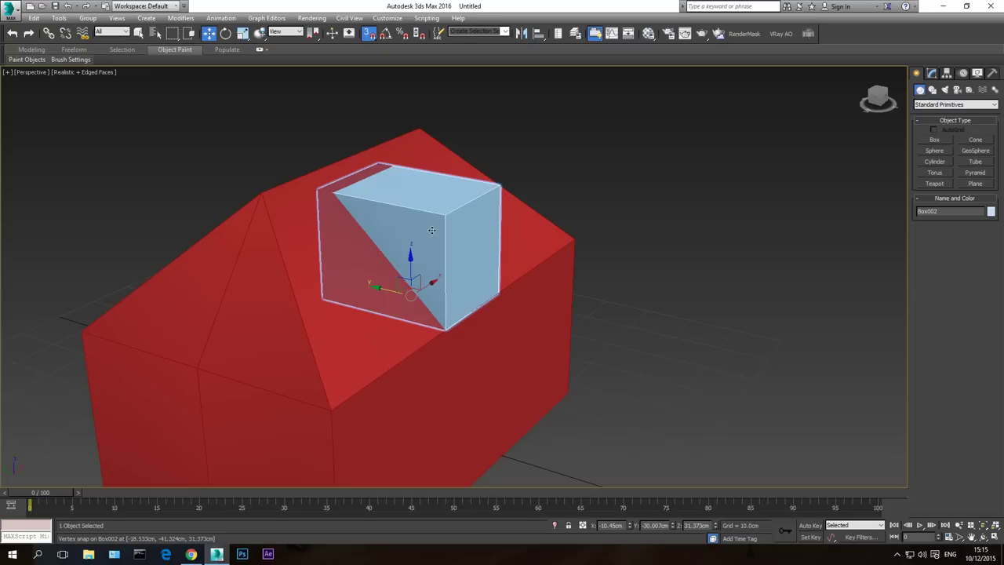
Convert the small box to an Editable Poly
mouse_move(479, 331)
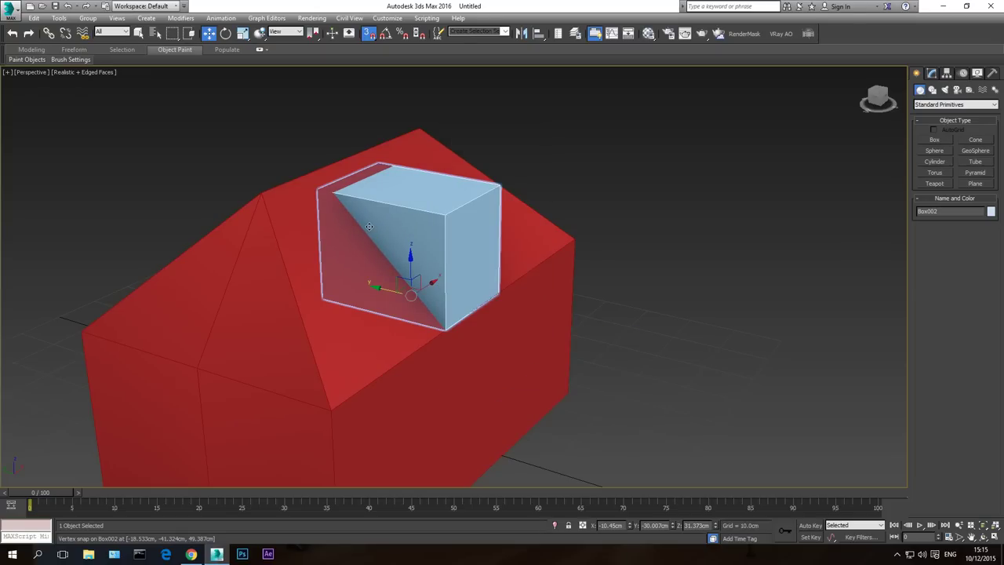
right_click(395, 224)
mouse_move(442, 331)
click(556, 337)
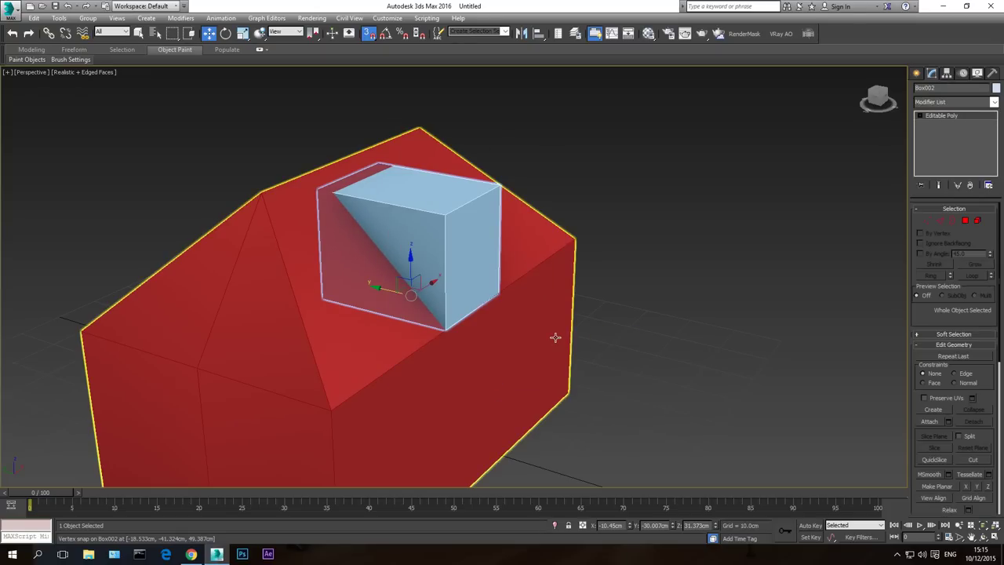
Select the small box's top polygon and snap it up along Z to the height of the house's ridge
click(967, 225)
click(451, 194)
drag(408, 153, 261, 193)
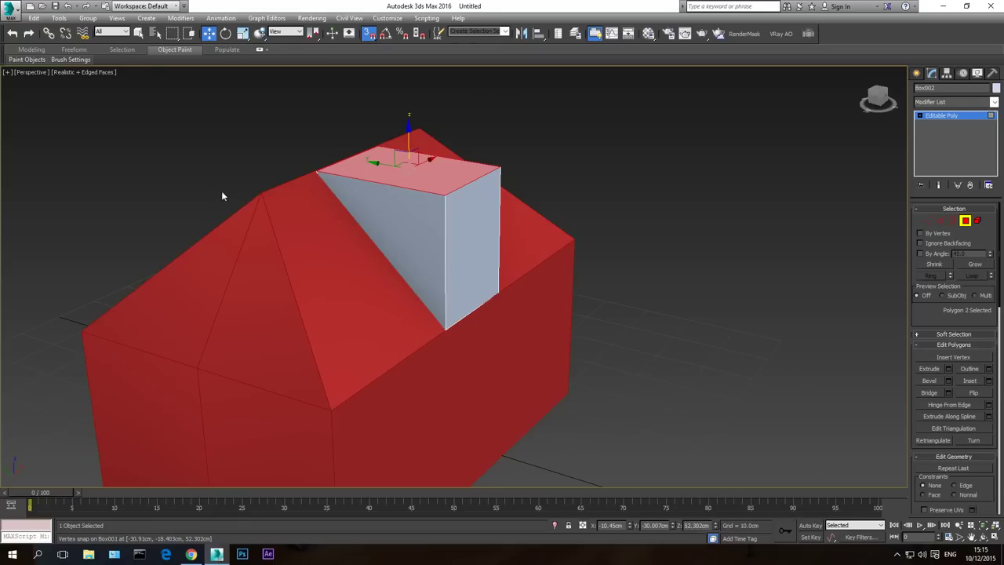
Select the small box's rear top edge and snap it along Y onto the house's ridge line
middle_drag(349, 250, 425, 327)
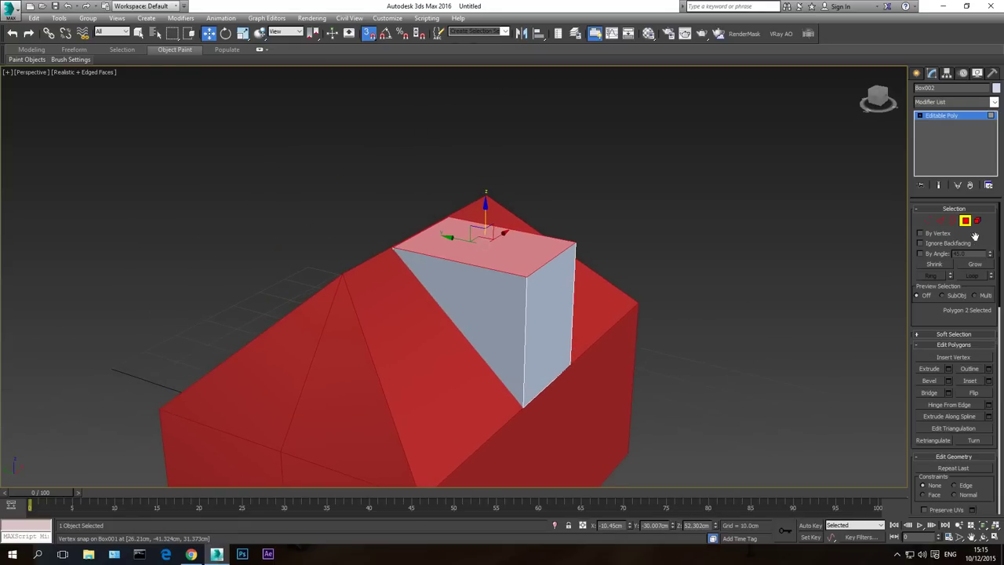
click(941, 220)
click(419, 236)
scroll(416, 252, up, 5)
scroll(461, 275, down, 4)
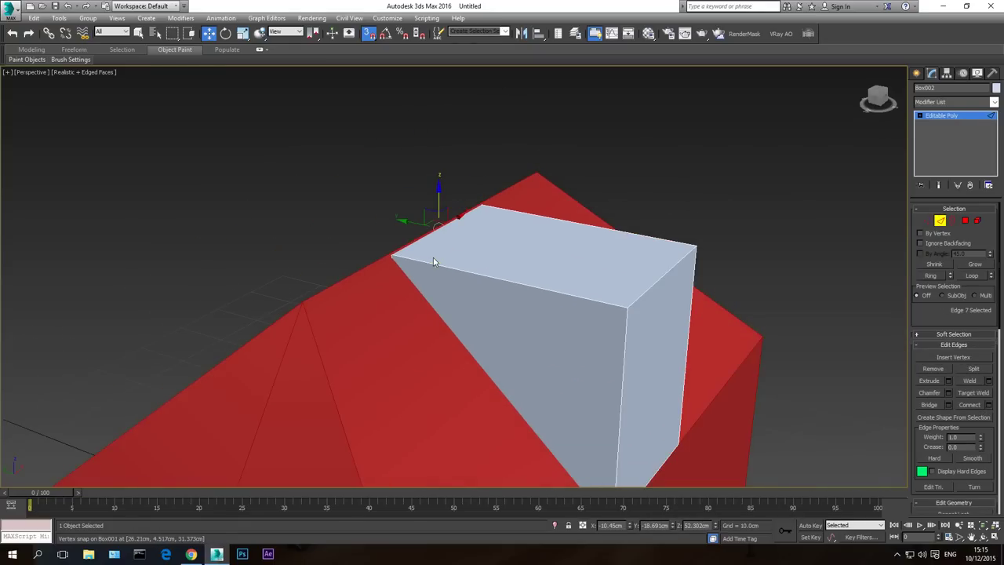
drag(423, 226, 298, 299)
middle_drag(541, 335, 508, 256)
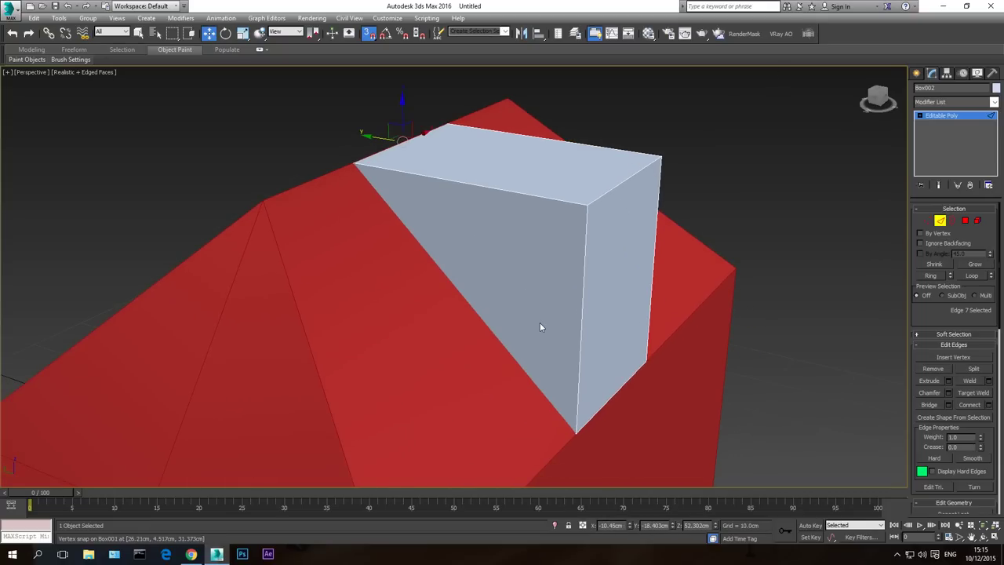
scroll(696, 270, down, 5)
scroll(530, 314, up, 3)
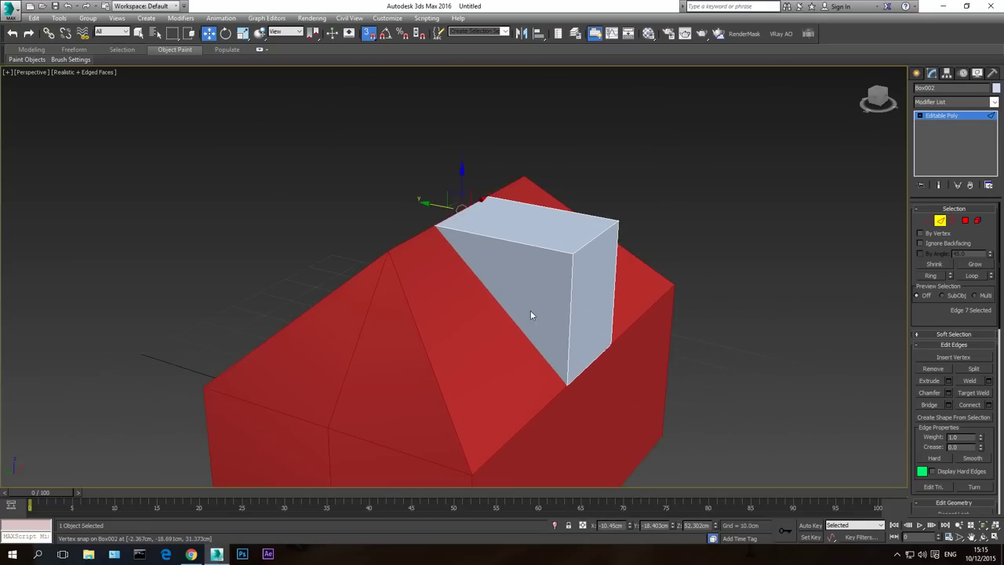
Target weld the small box's two rear bottom vertices onto the matching front bottom vertices to form a wedge-shaped dormer
key(F3)
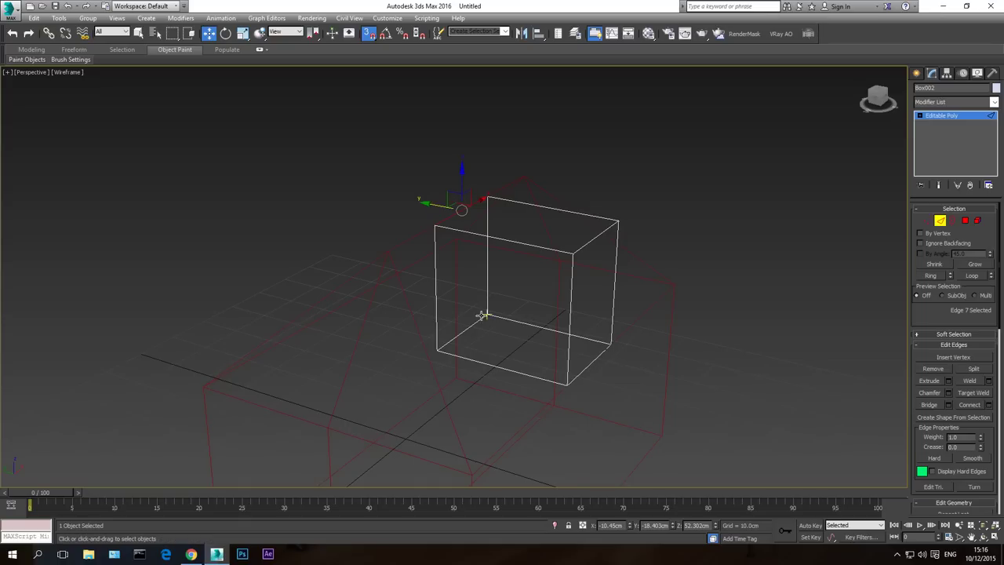
click(928, 221)
click(435, 352)
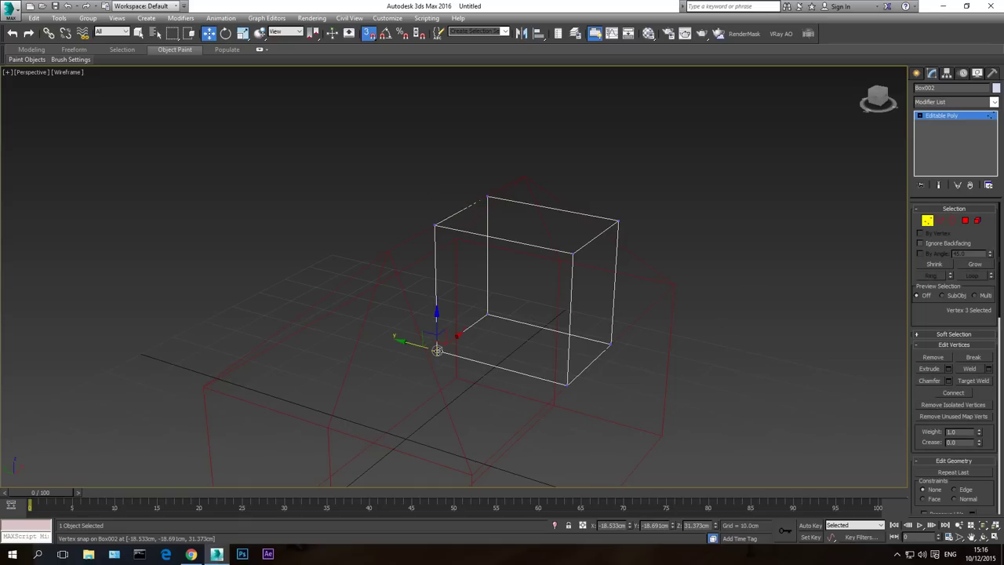
click(982, 381)
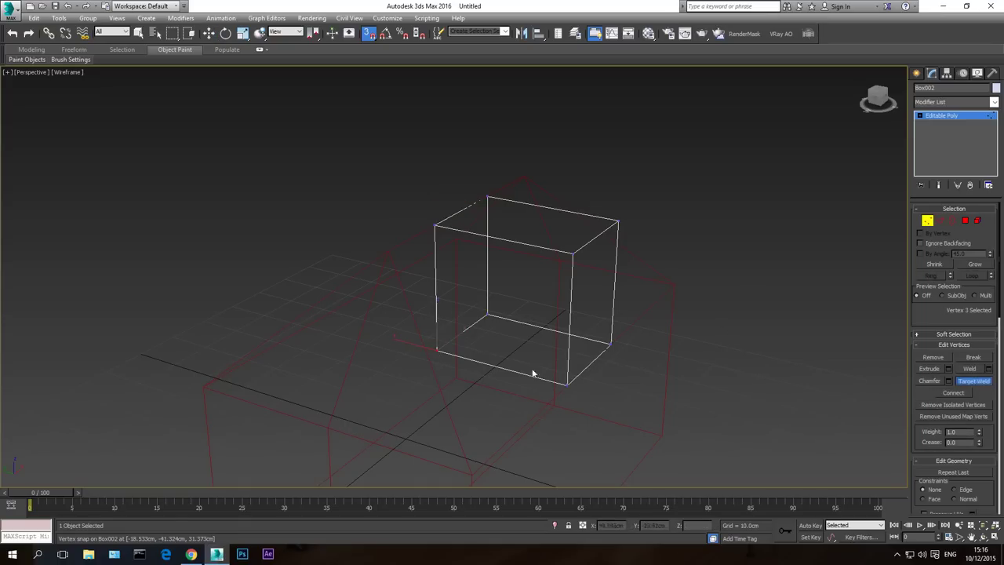
click(437, 349)
click(568, 387)
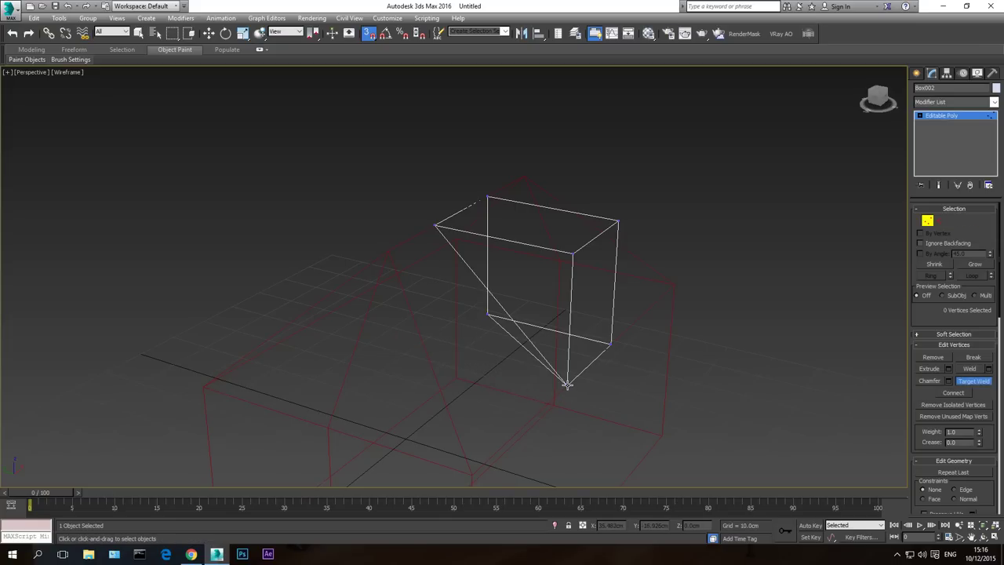
click(487, 313)
click(610, 344)
key(F3)
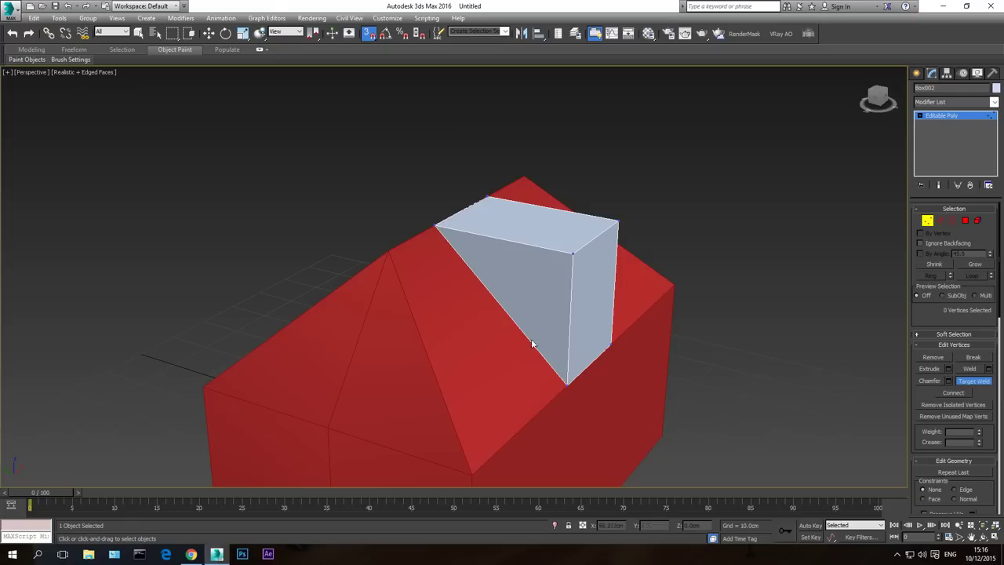
Connect the dormer's three crosswise edges with 1 segment, pinch 0 and slide 0, to split its top and front down the middle
click(971, 537)
mouse_move(505, 328)
mouse_down()
mouse_move(386, 321)
mouse_move(488, 320)
mouse_move(489, 329)
mouse_up()
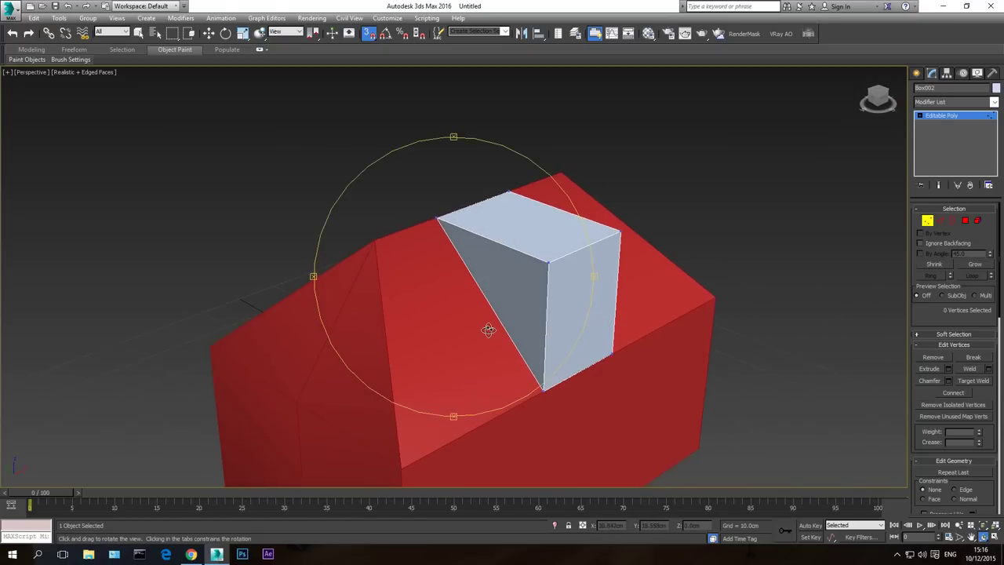
click(946, 222)
key(w)
click(579, 249)
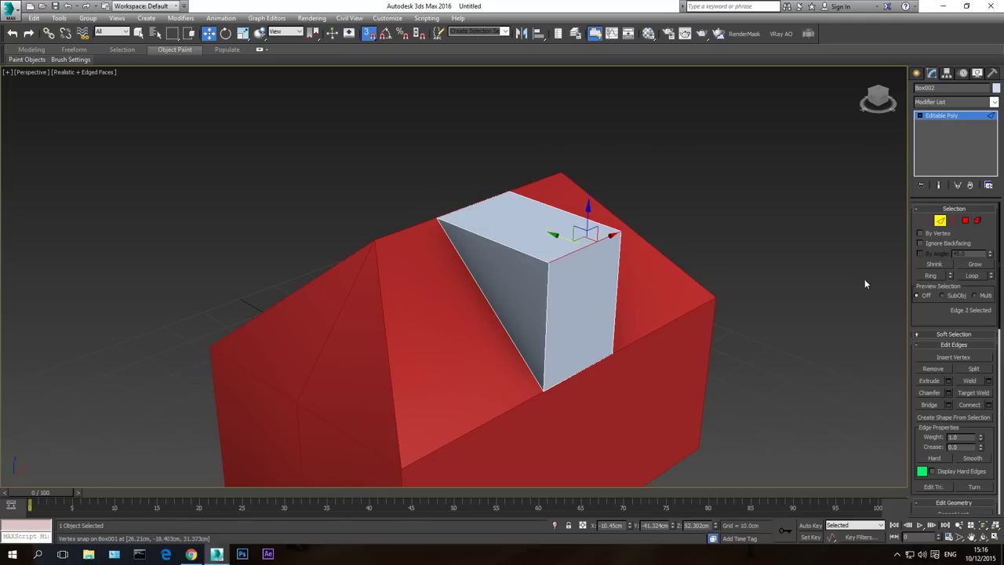
click(929, 277)
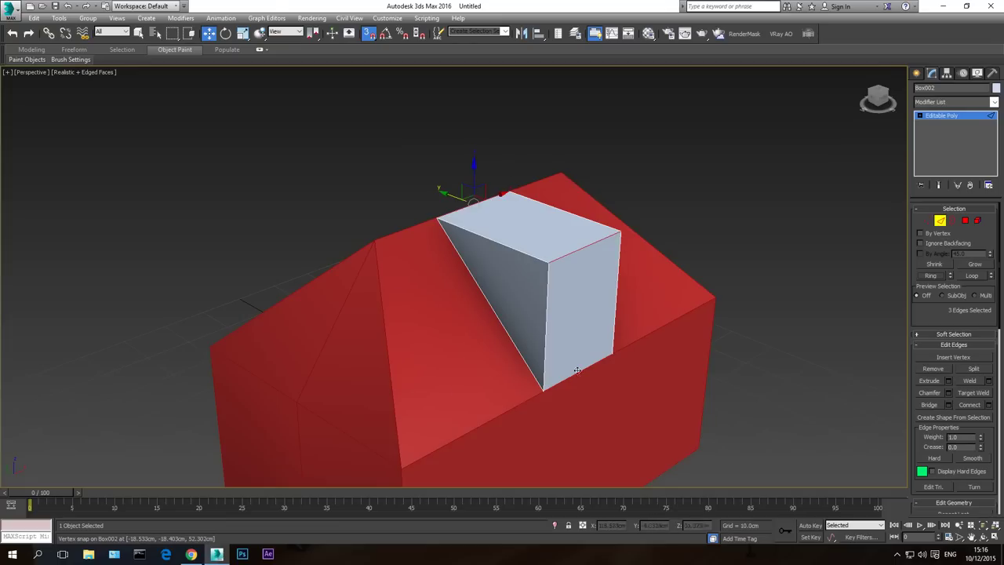
key(F3)
key(F3)
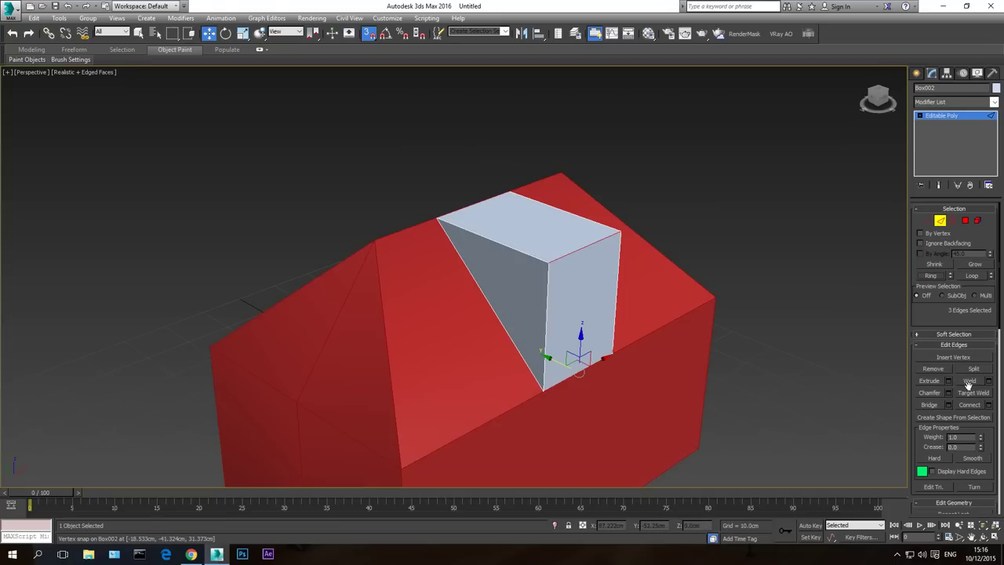
click(988, 405)
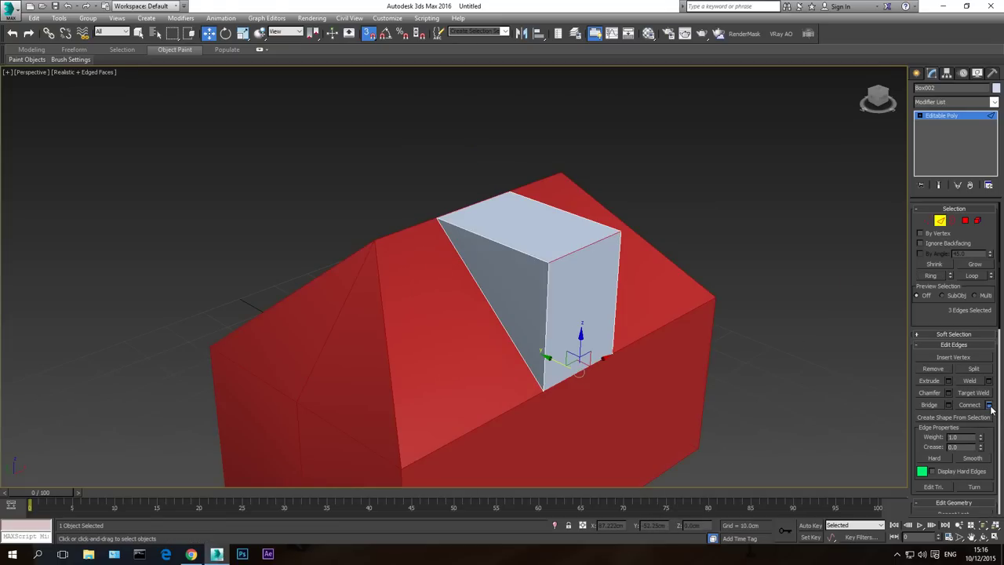
scroll(522, 291, up, 3)
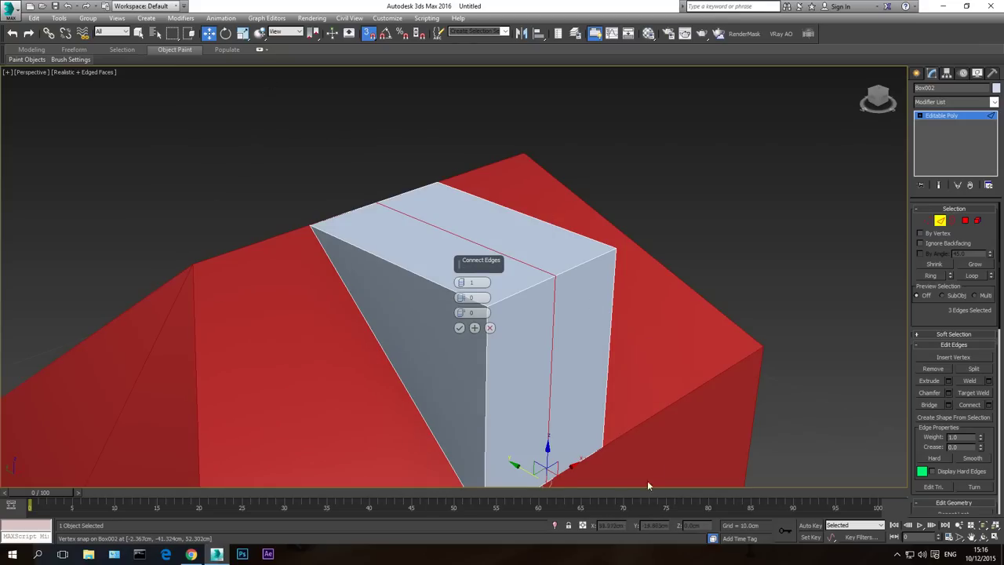
click(460, 328)
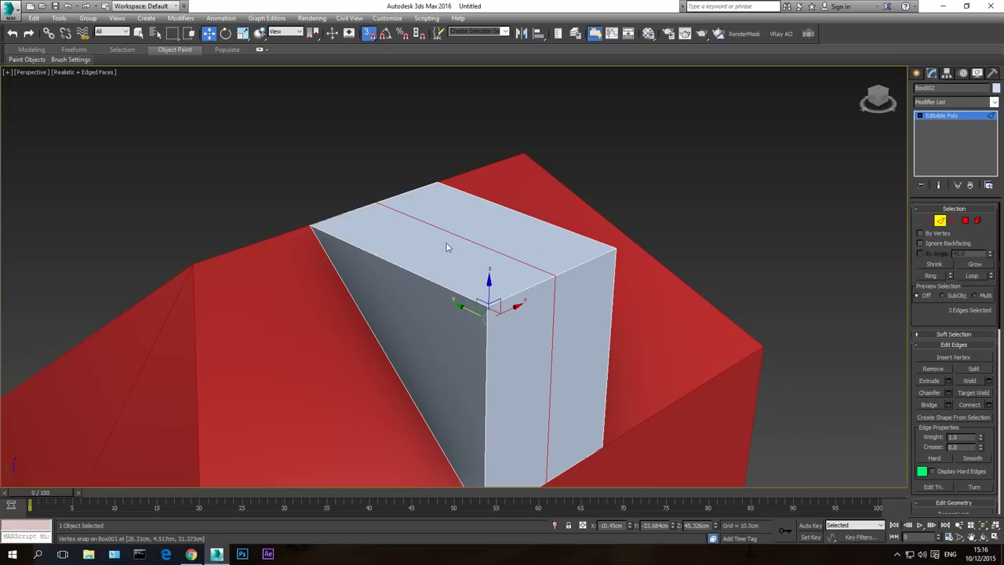
Turn snapping off and lower the dormer's two top side edges by about 5.4 cm to form a gable roof
click(424, 281)
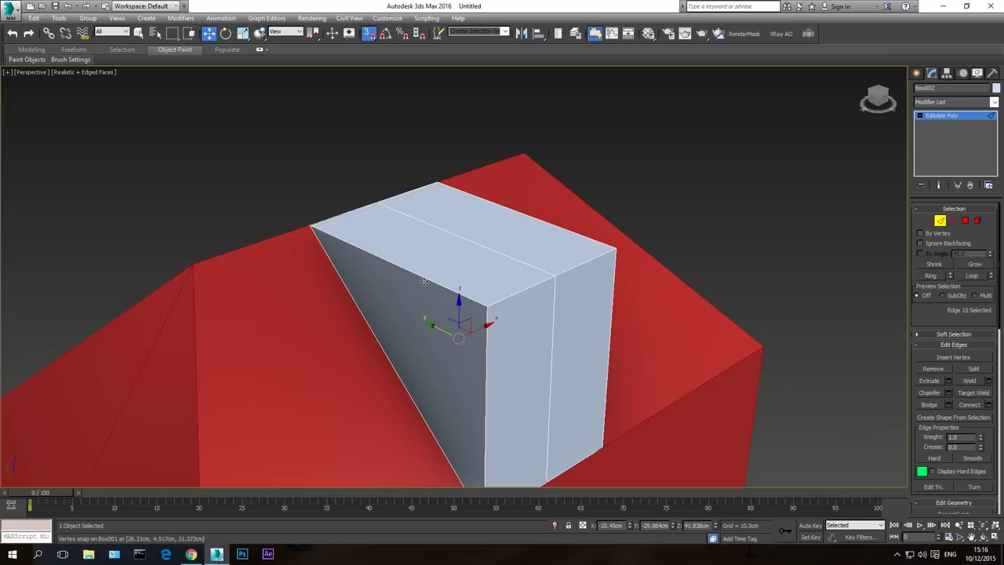
ctrl+click(547, 223)
click(369, 35)
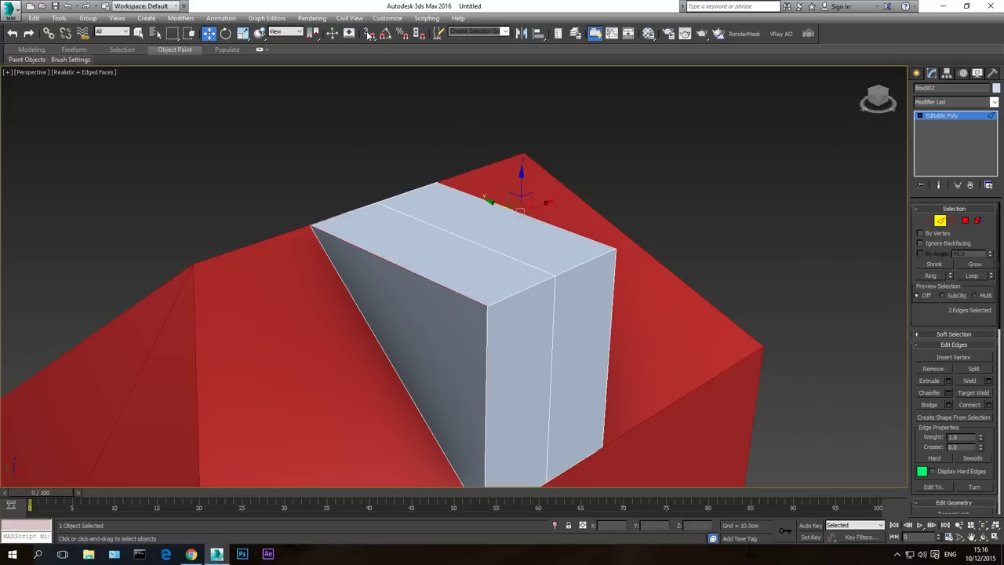
drag(520, 205, 517, 223)
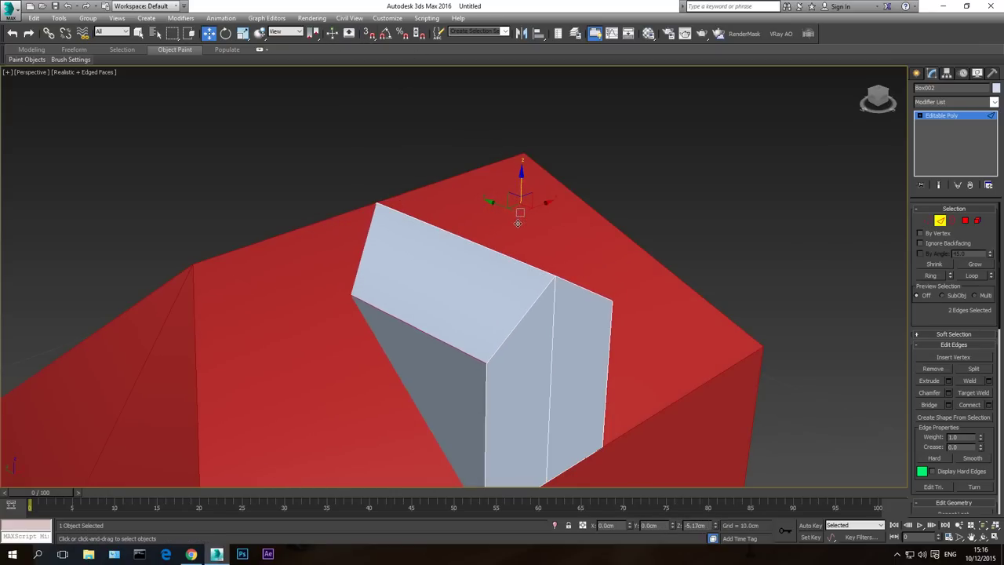
scroll(591, 235, down, 3)
click(530, 197)
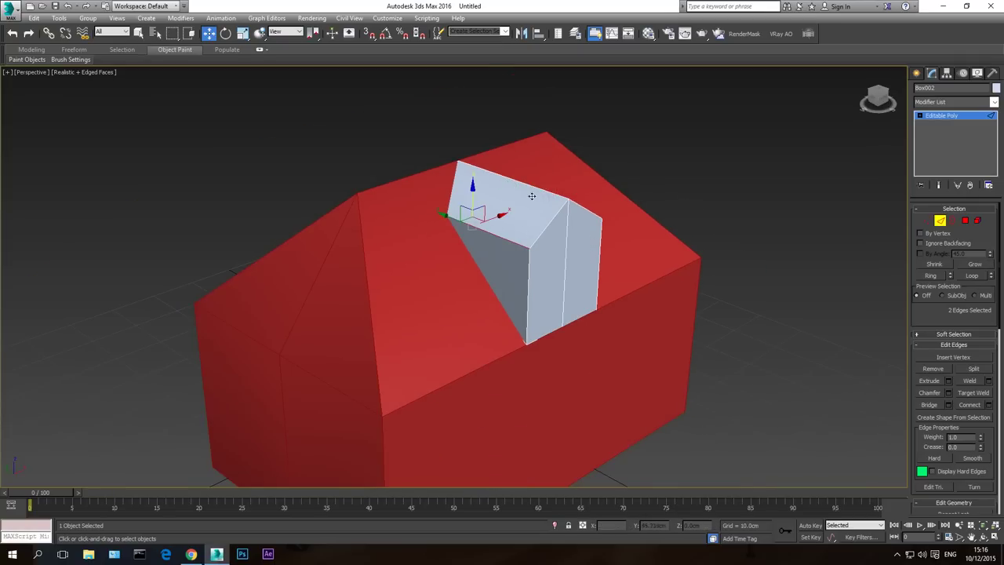
Move the dormer's two rear eave vertices about 5.9 cm in negative Y onto the roof slope, and finish vertex editing
click(985, 538)
mouse_move(462, 259)
mouse_down()
mouse_move(443, 235)
mouse_move(466, 263)
mouse_up()
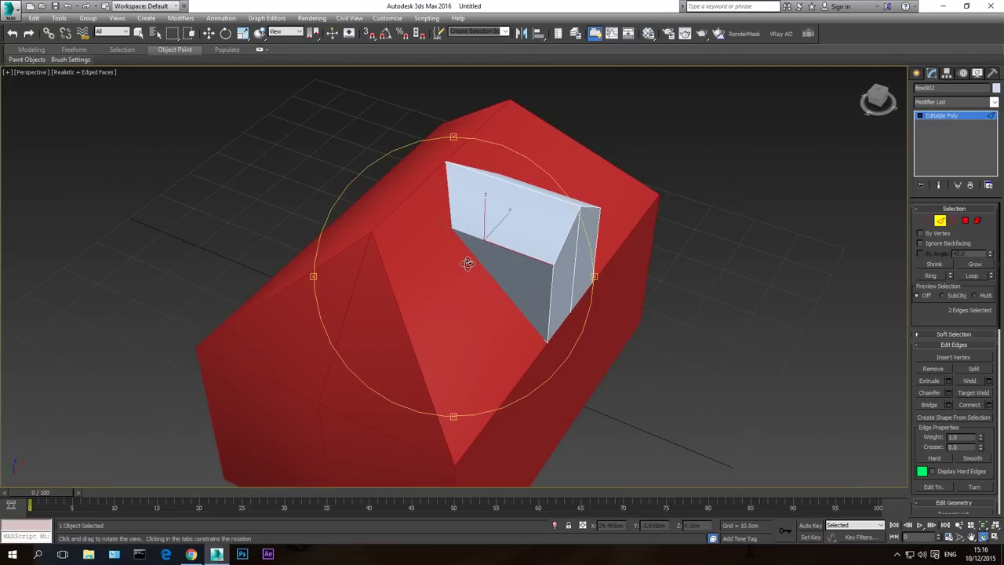
key(F3)
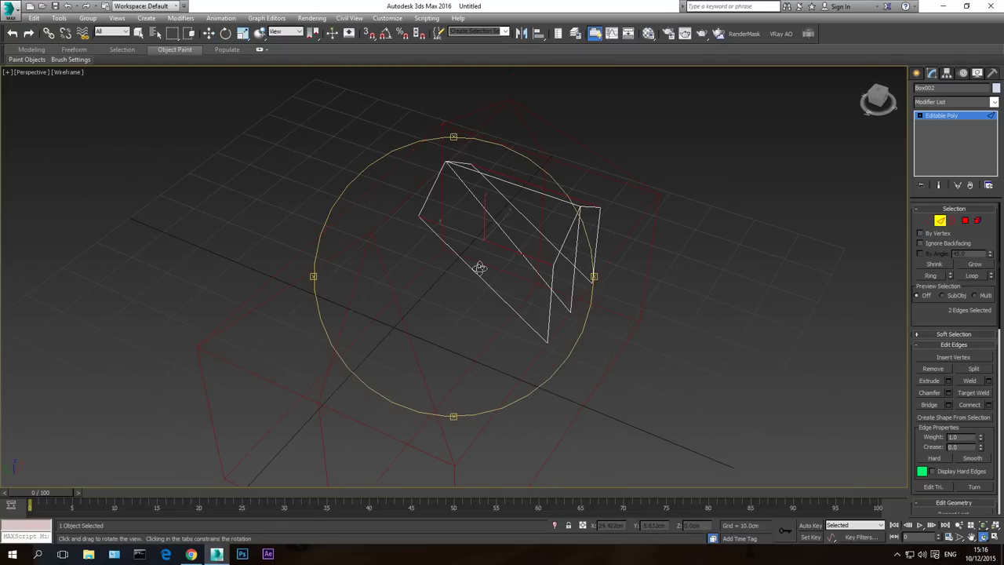
click(928, 223)
click(418, 215)
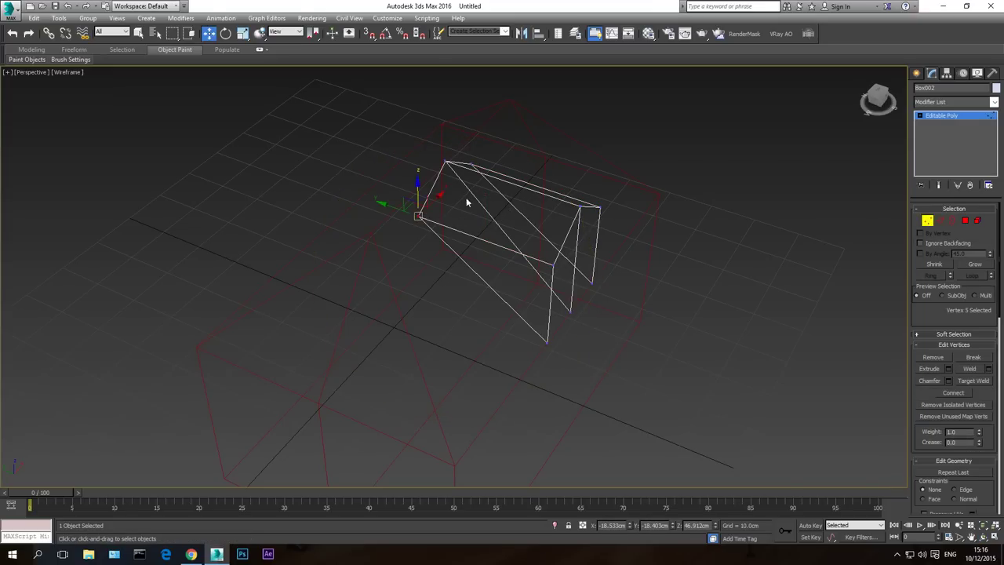
ctrl+click(472, 163)
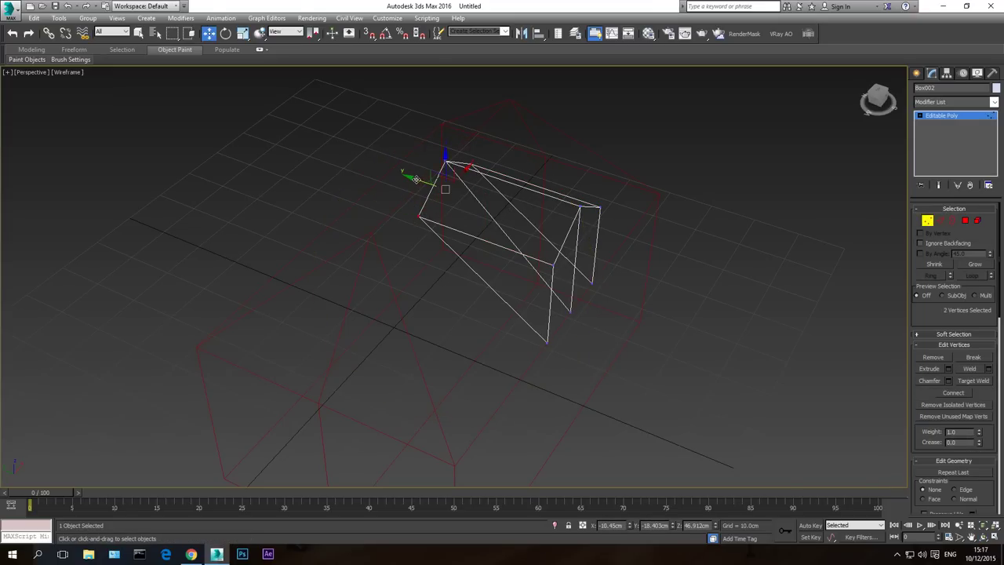
key(F3)
drag(416, 179, 450, 194)
scroll(450, 214, up, 5)
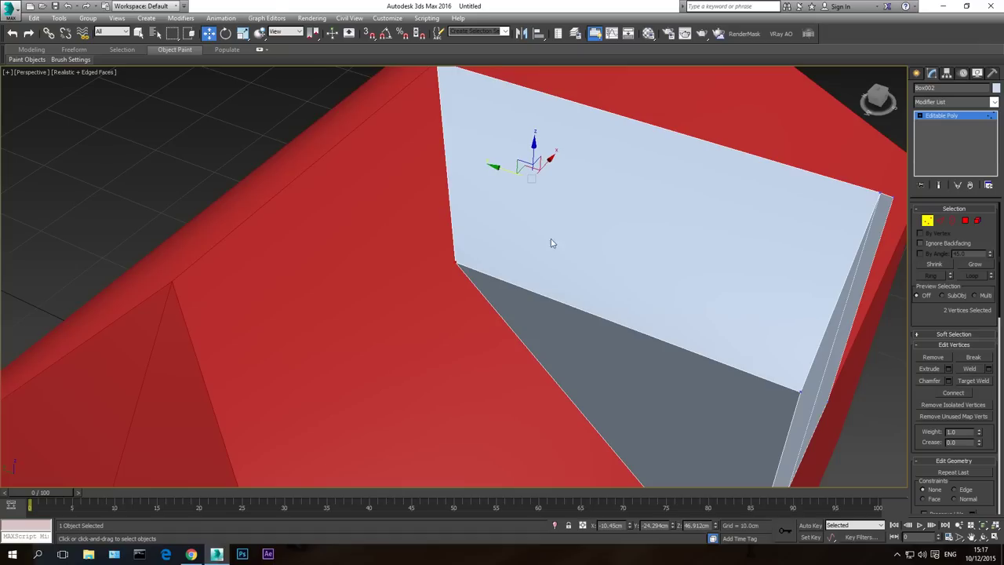
scroll(523, 303, down, 5)
click(971, 536)
mouse_move(421, 282)
mouse_down()
mouse_move(399, 259)
mouse_move(424, 264)
mouse_up()
key(w)
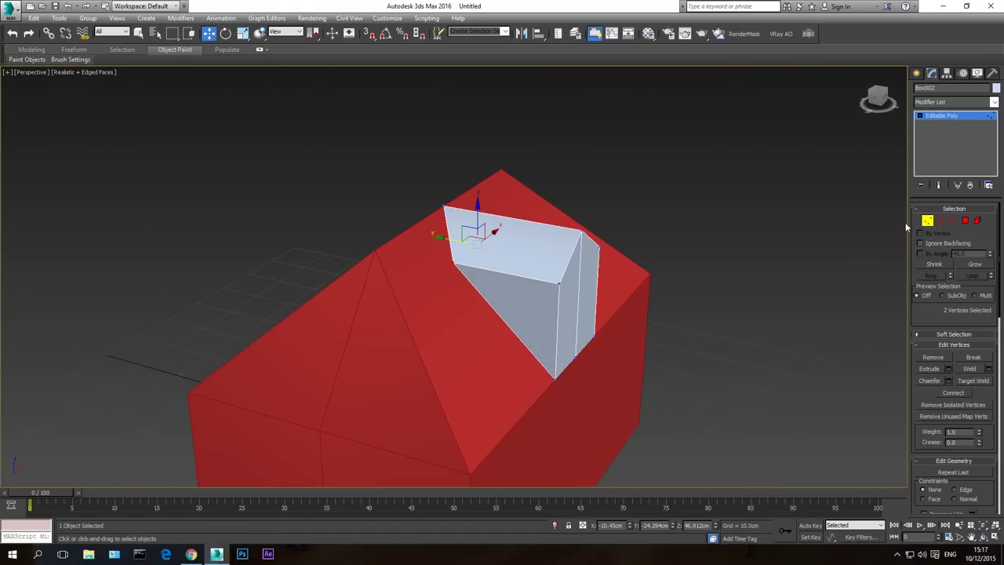
click(926, 221)
click(720, 225)
scroll(690, 251, down, 3)
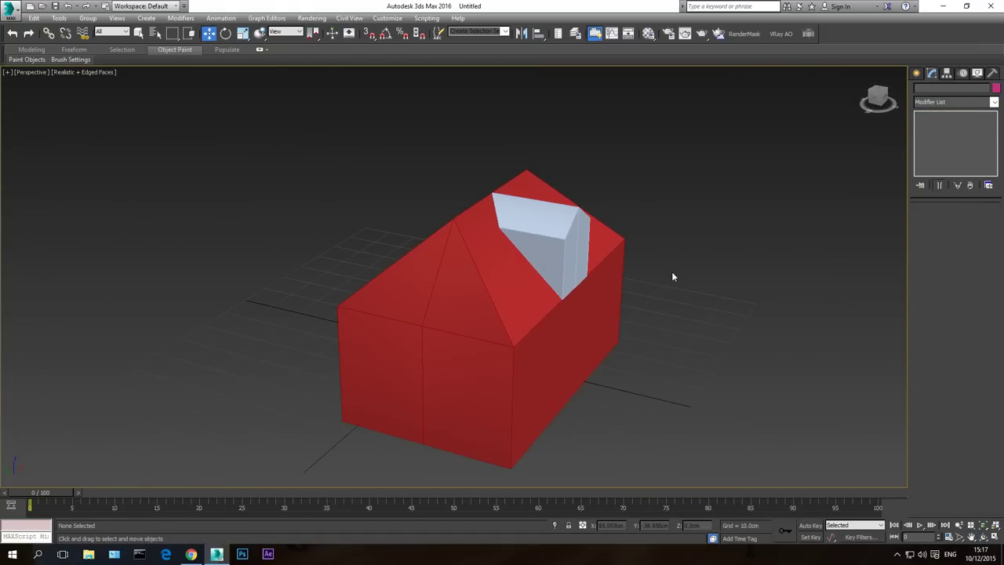
Examine the house and dormer from several angles, including how the dormer meets the main roof slope and ridge
click(984, 537)
drag(551, 293, 439, 296)
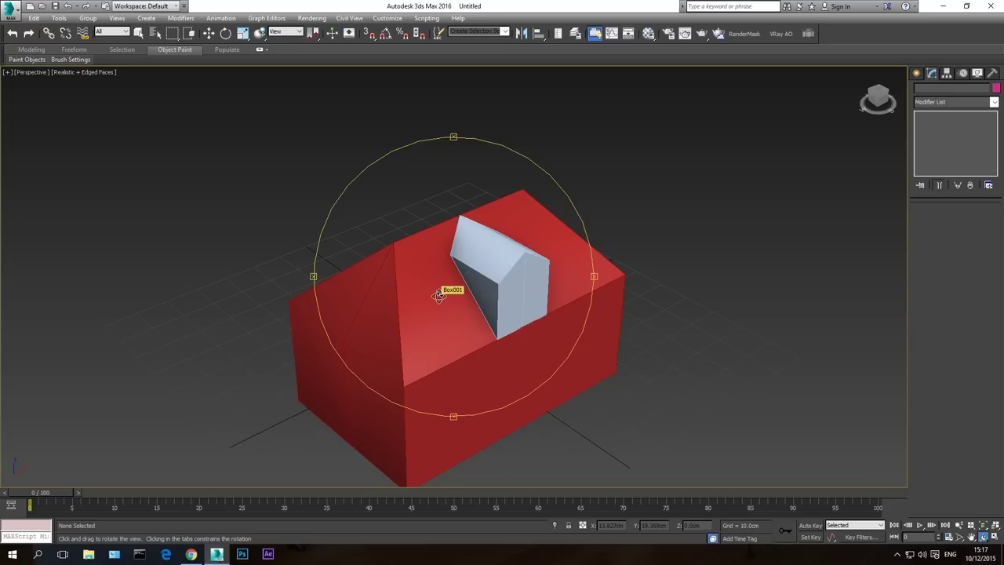
drag(439, 295, 471, 307)
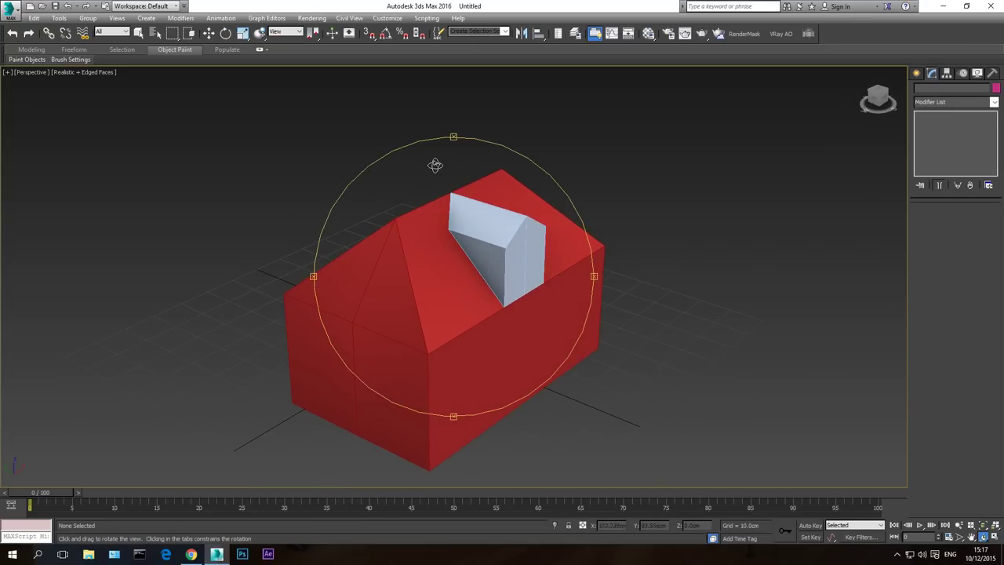
key(w)
click(478, 296)
click(412, 160)
click(468, 299)
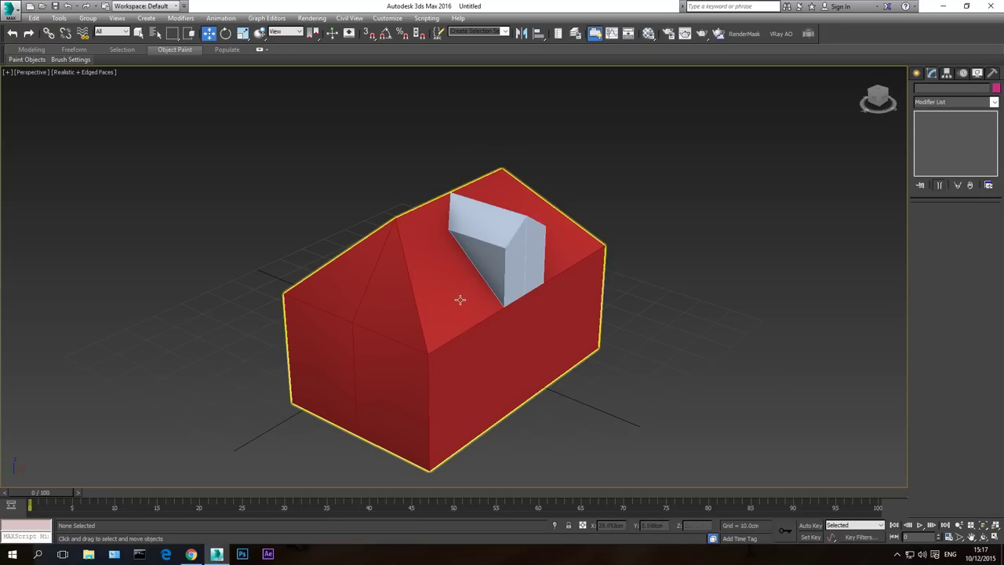
click(447, 184)
click(385, 352)
click(983, 537)
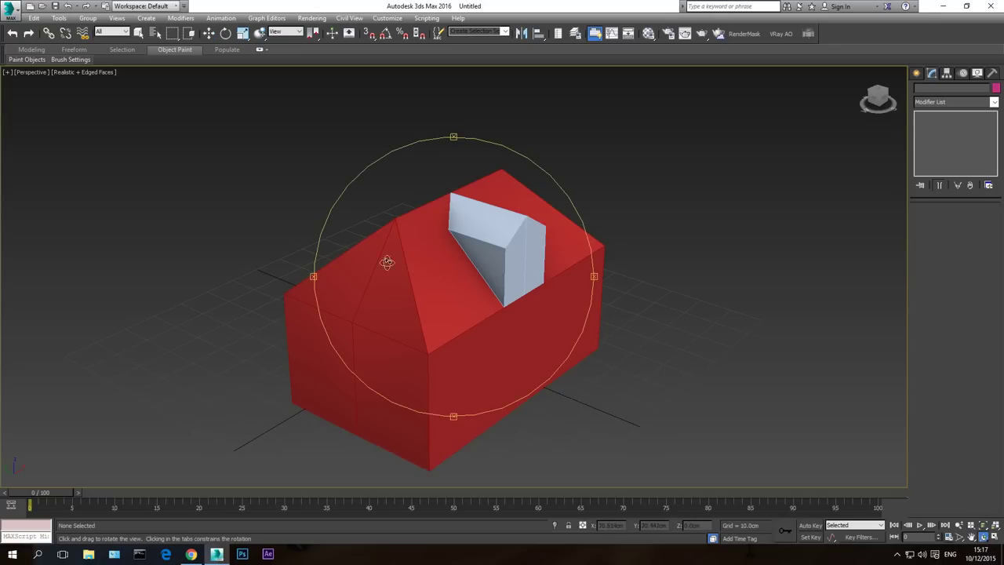
drag(468, 300, 495, 302)
scroll(469, 321, up, 3)
drag(429, 271, 426, 283)
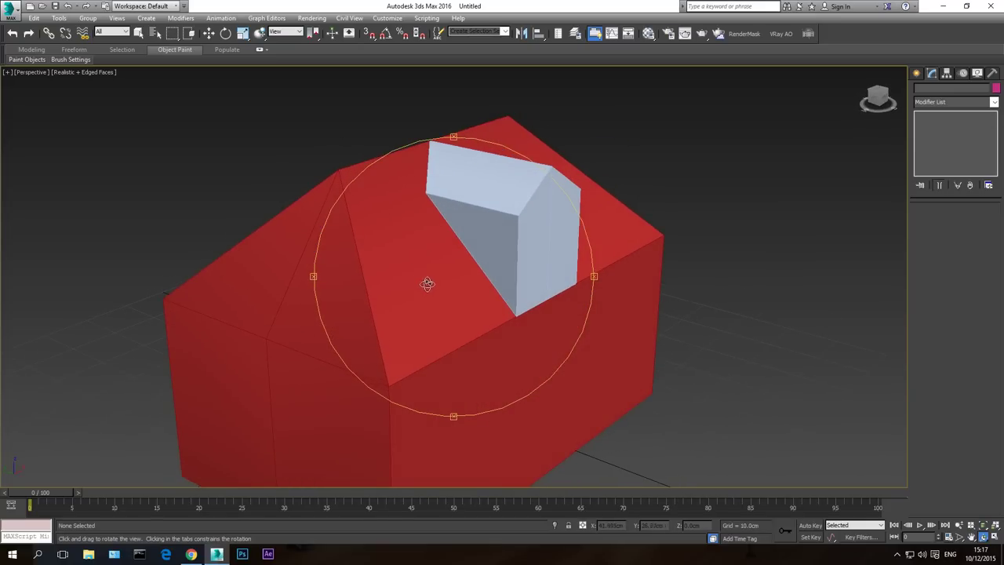
key(w)
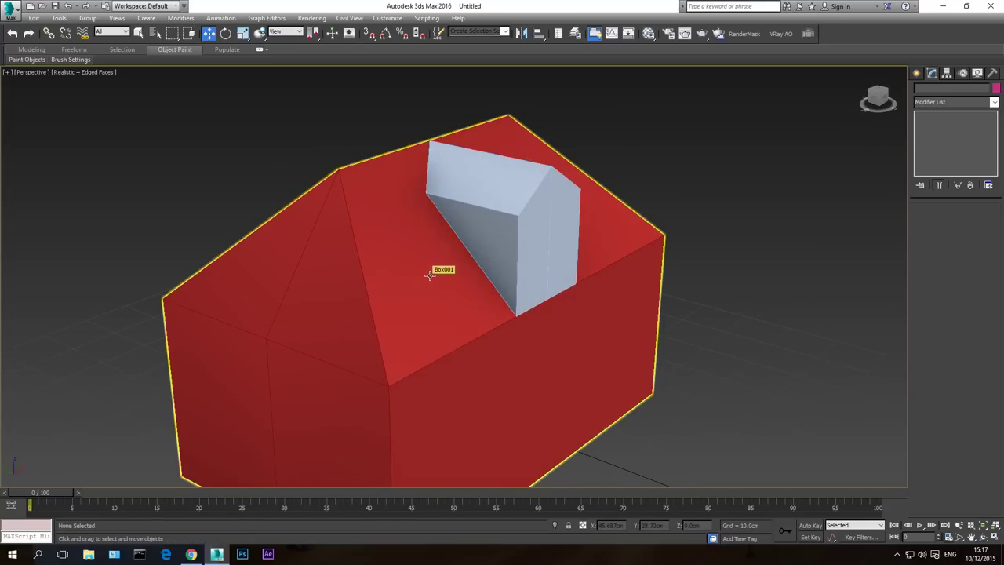
Attach the dormer to the house so both form one editable poly object, and deselect it
click(399, 319)
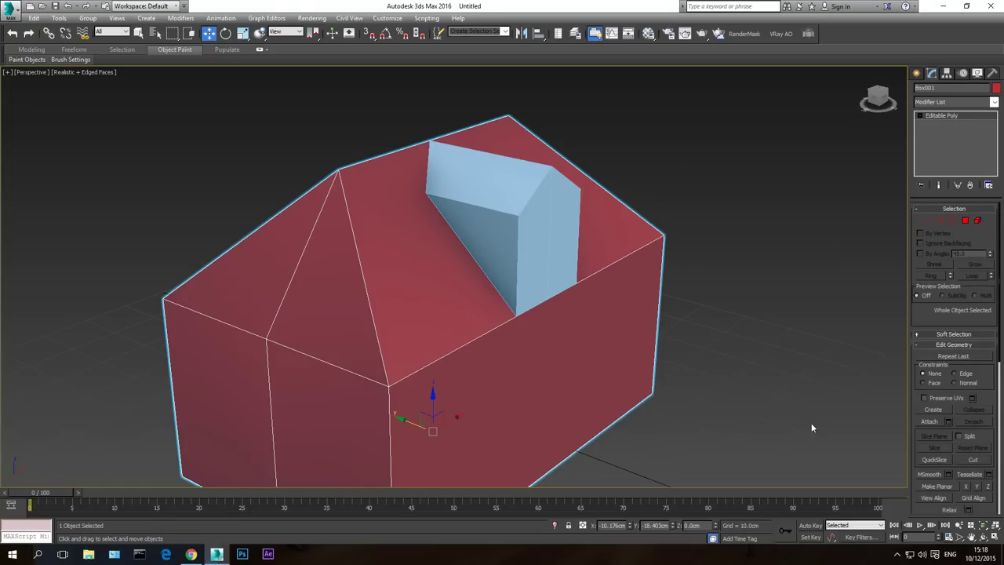
click(931, 423)
click(558, 249)
right_click(647, 262)
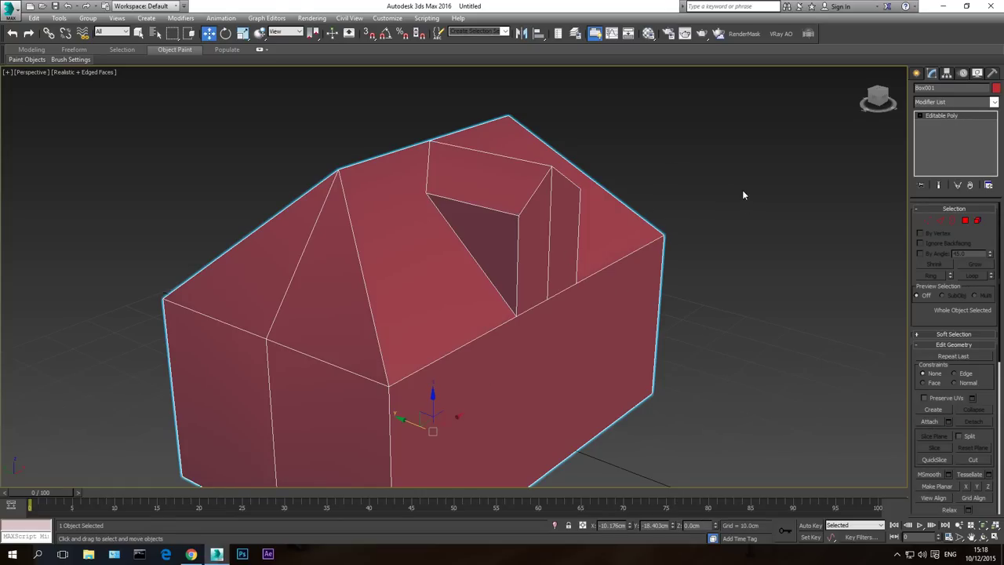
click(744, 196)
middle_drag(730, 233, 744, 233)
scroll(744, 233, down, 3)
middle_drag(618, 291, 549, 323)
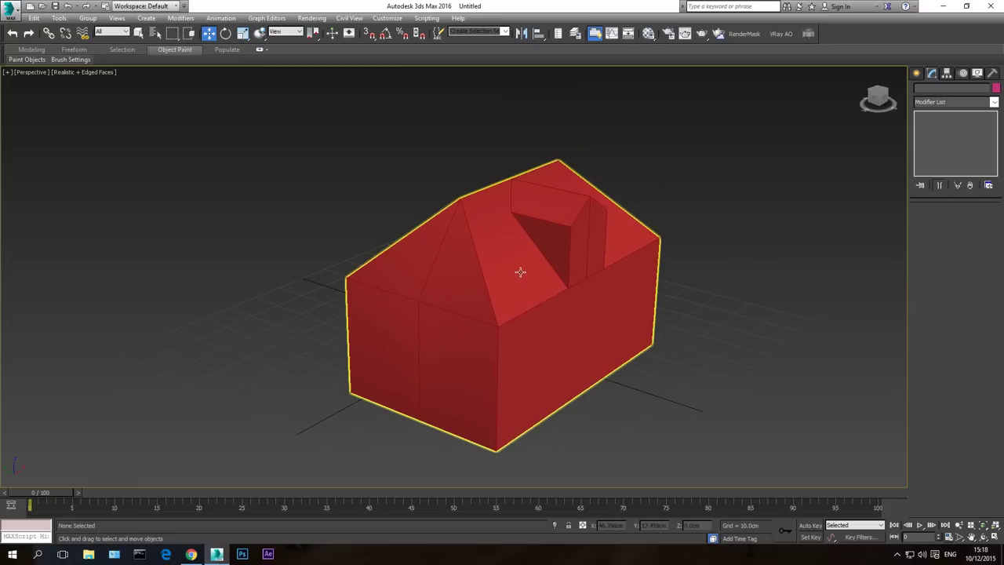
Set the combined house's object colour to black and deselect it
click(519, 273)
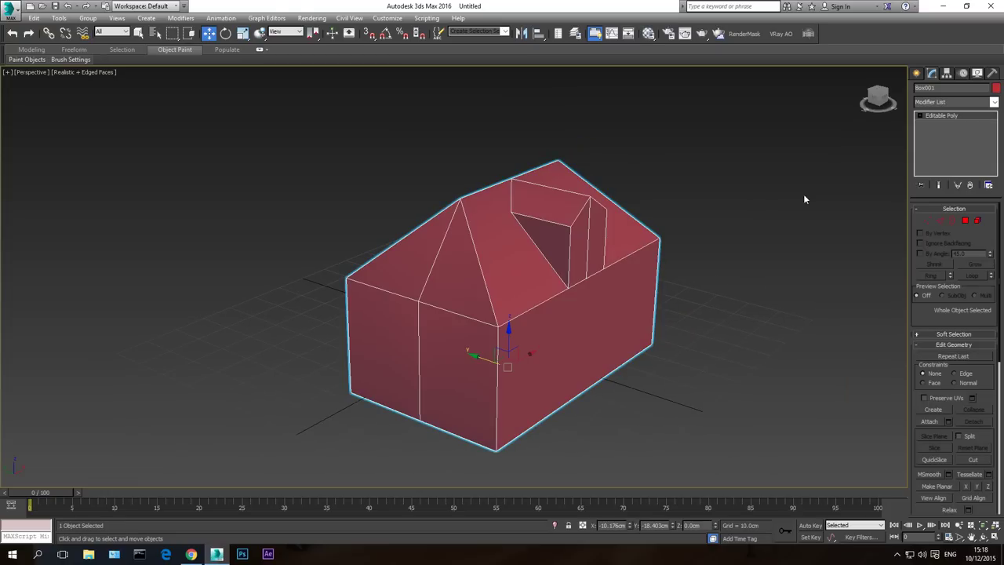
click(995, 89)
click(749, 394)
click(722, 428)
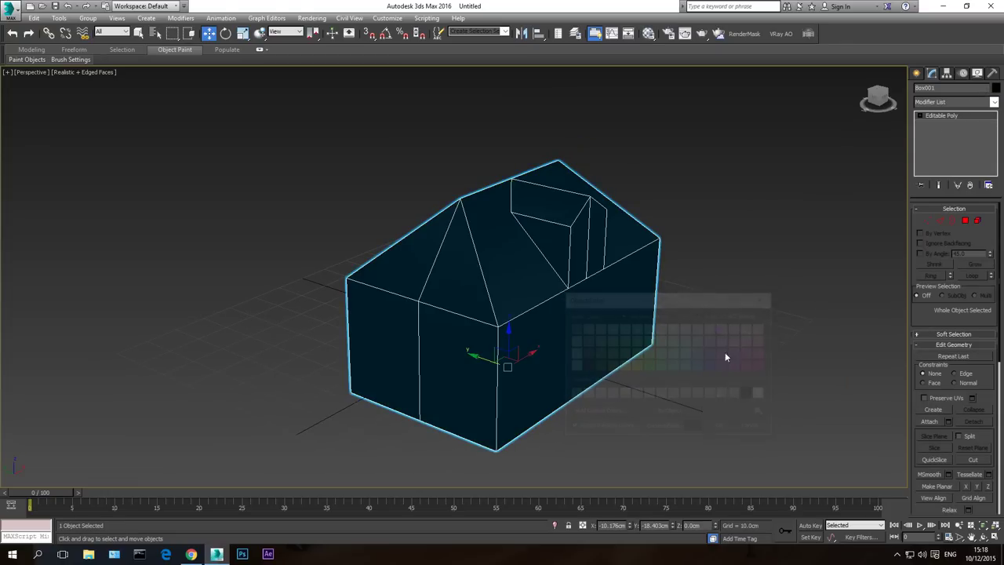
click(679, 100)
Assign the grey 01 - Default material to the house and close the Material Editor
click(647, 36)
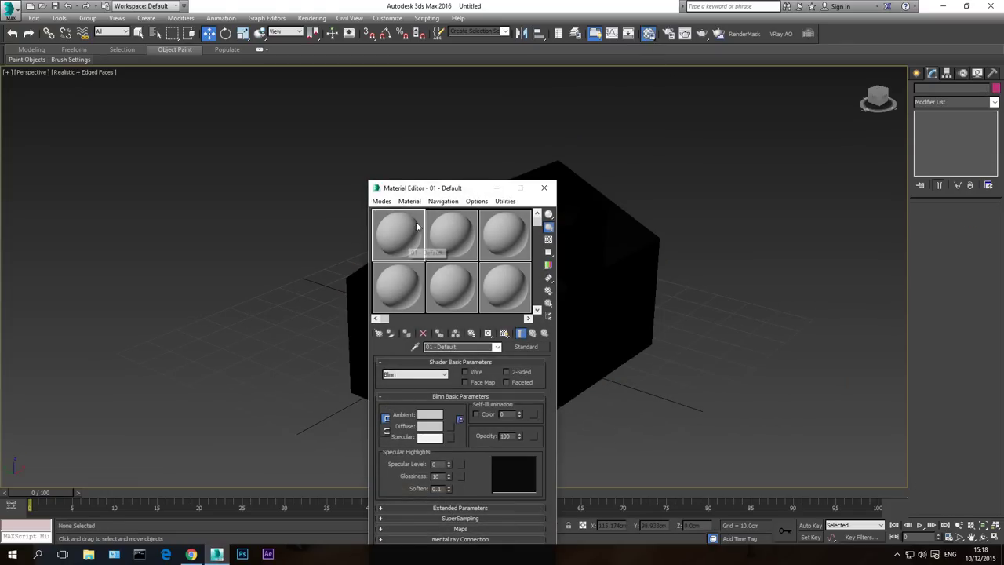
drag(405, 234, 629, 264)
drag(422, 246, 593, 301)
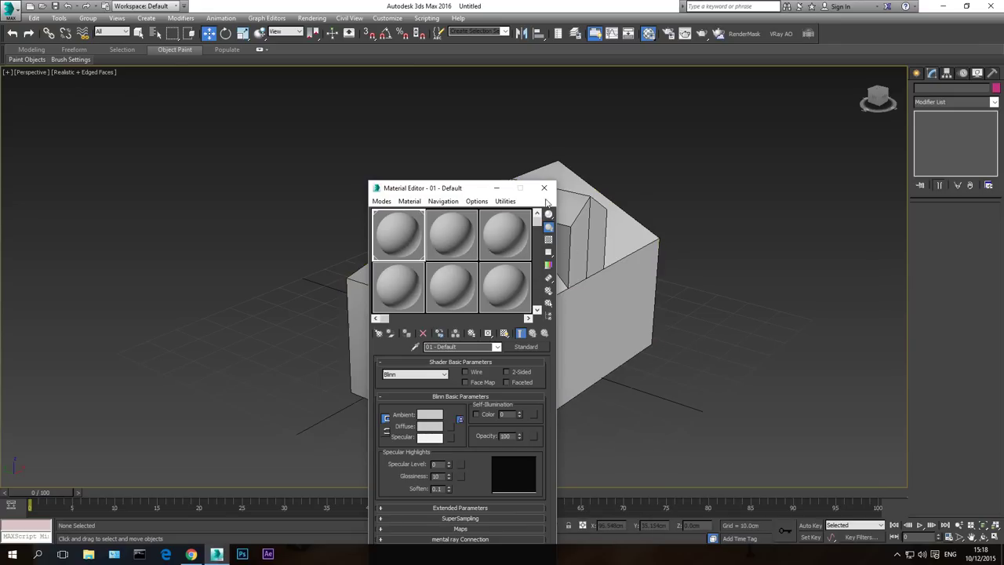
click(544, 187)
middle_drag(521, 280, 525, 290)
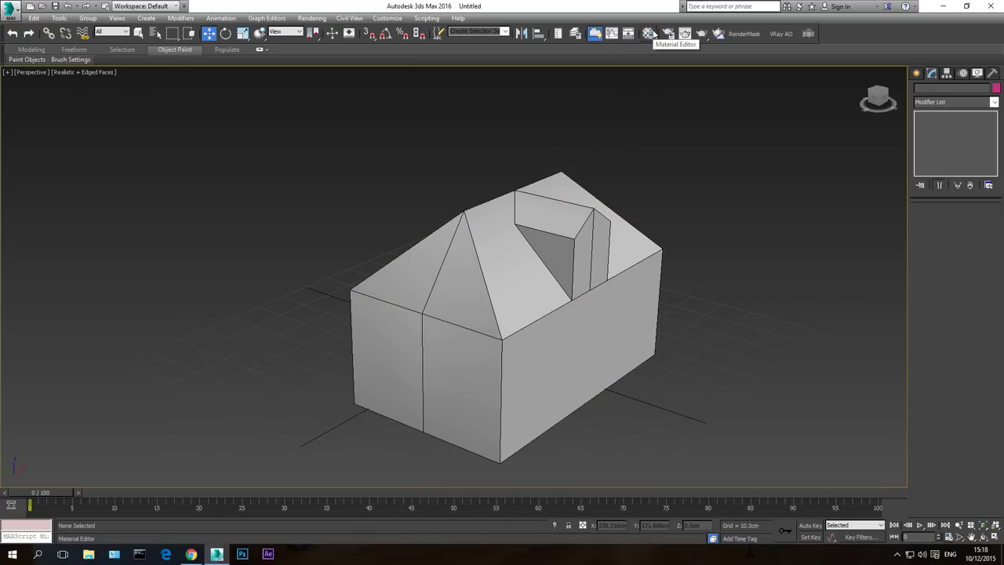
scroll(622, 326, up, 3)
click(983, 537)
drag(416, 265, 455, 280)
scroll(443, 291, down, 4)
key(w)
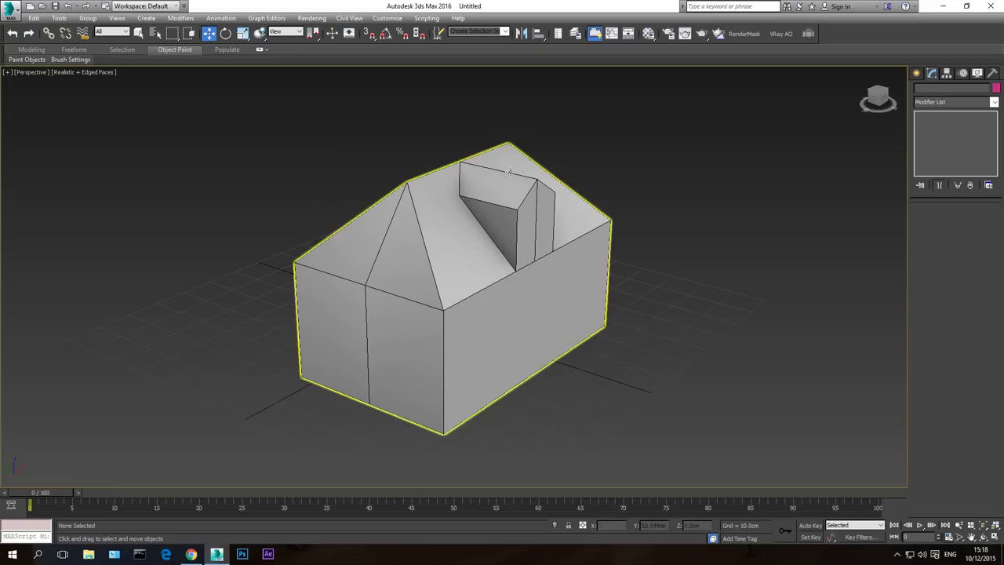
Start an ATiles object from the Avizstudio Tools category with Point3 set to drive Tilt Angle, Cut End and Cut Start
click(919, 73)
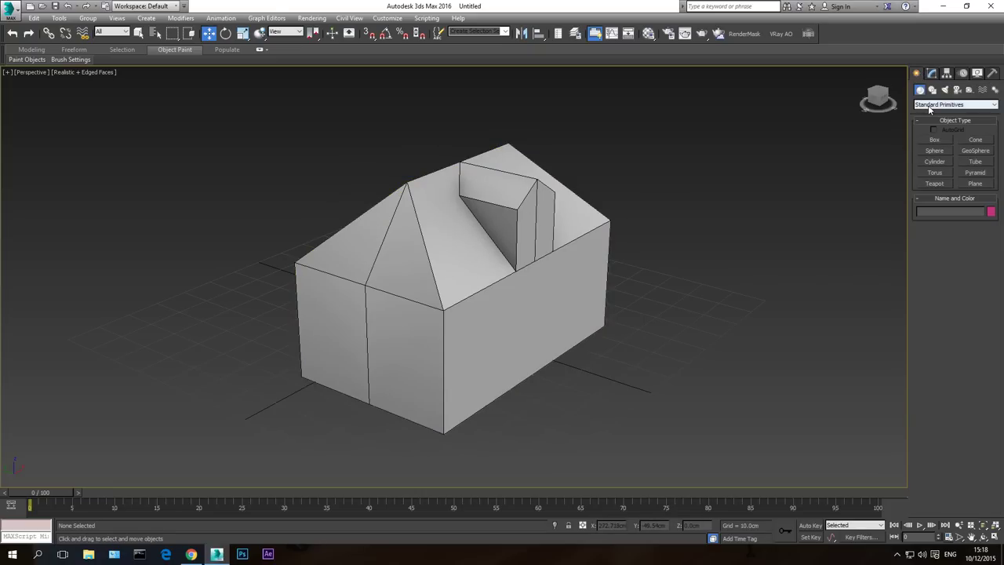
click(929, 107)
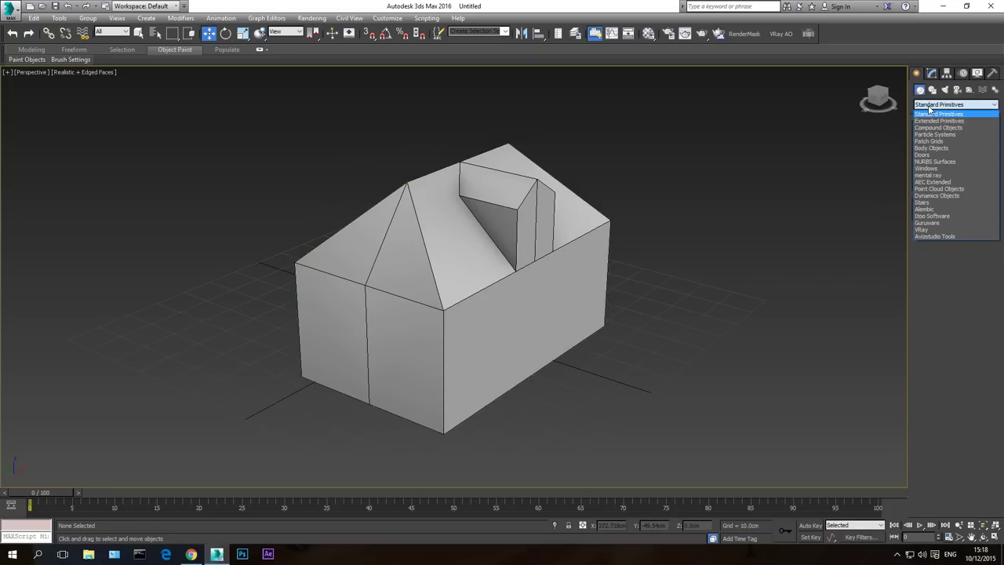
click(929, 236)
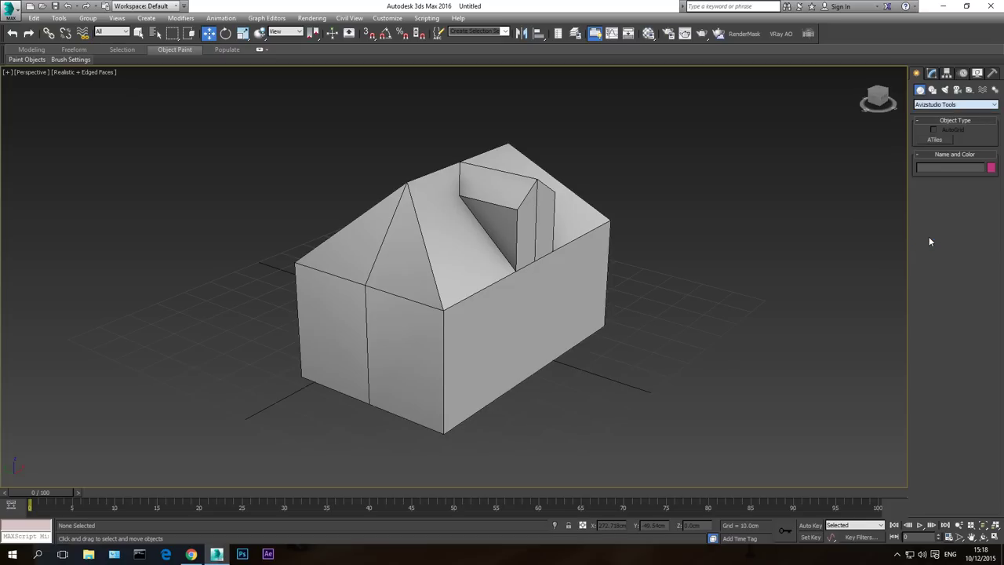
click(935, 140)
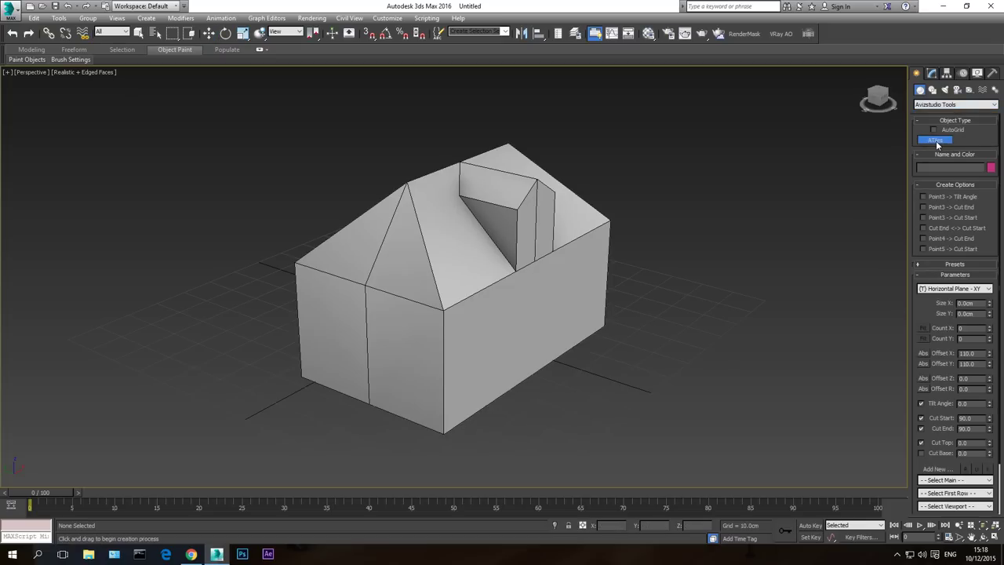
click(922, 217)
scroll(323, 233, up, 5)
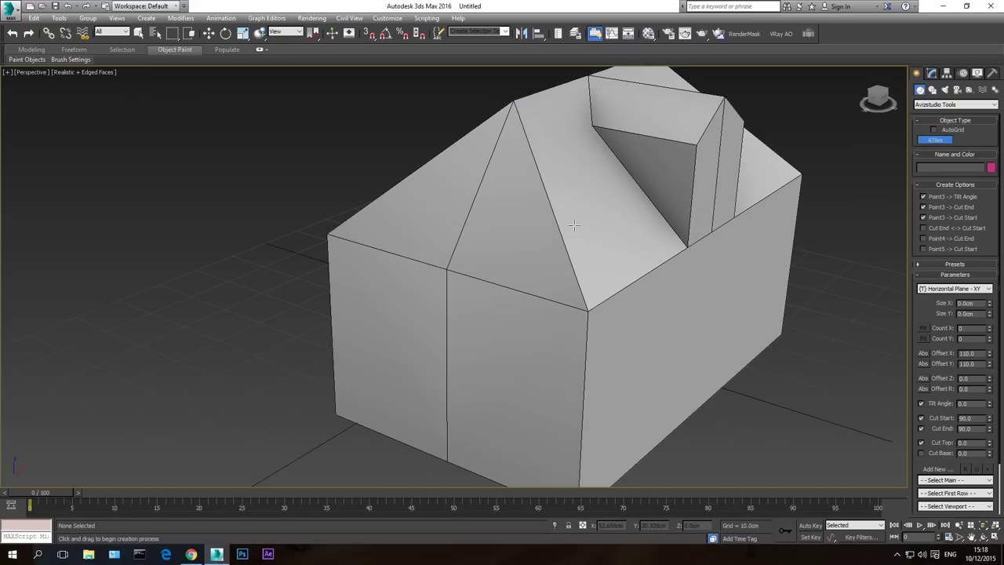
right_click(535, 206)
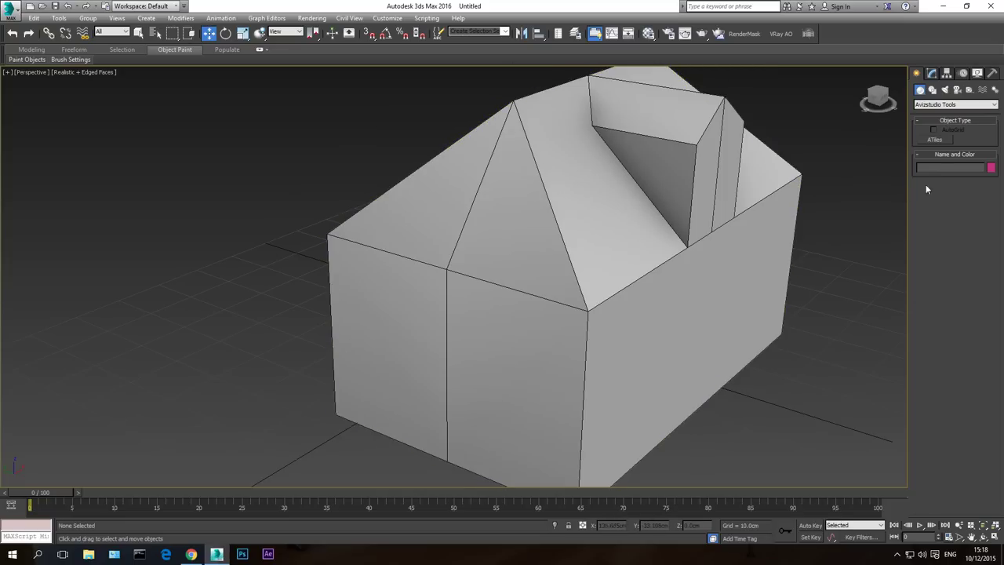
click(936, 139)
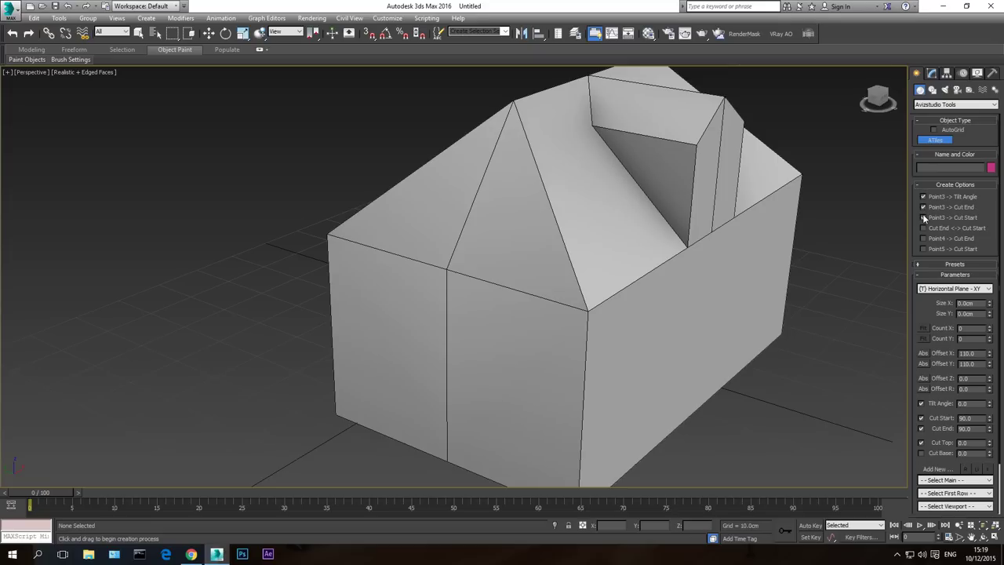
With snapping on, create roof tiles on the hip end from its two eave corners to the ridge peak, and open their parameters
click(368, 34)
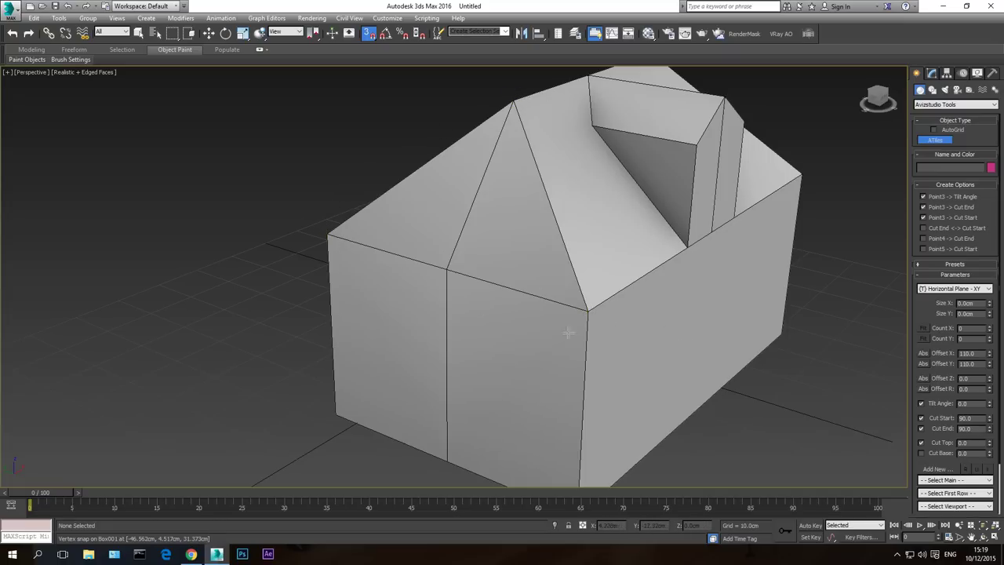
click(323, 234)
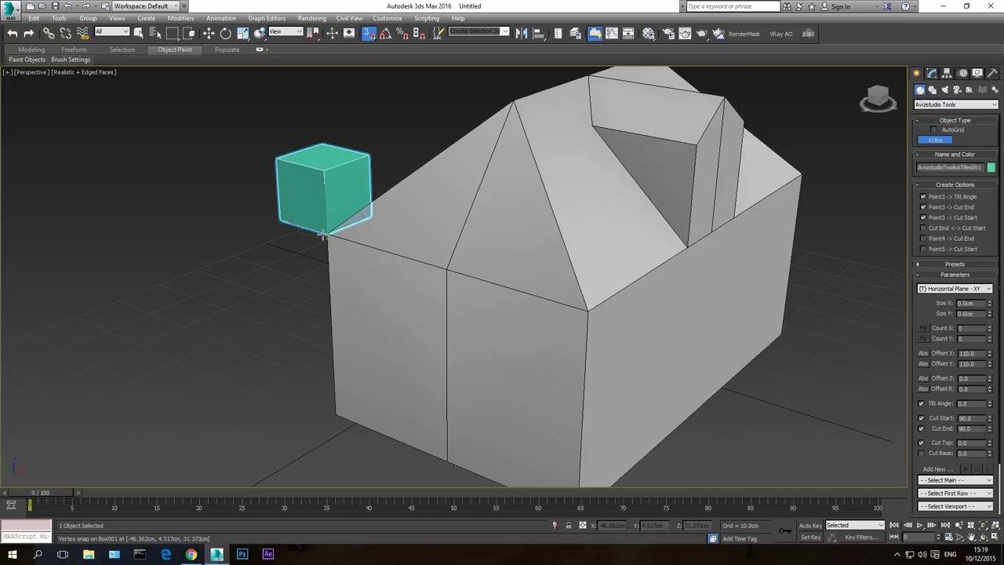
drag(406, 324, 589, 312)
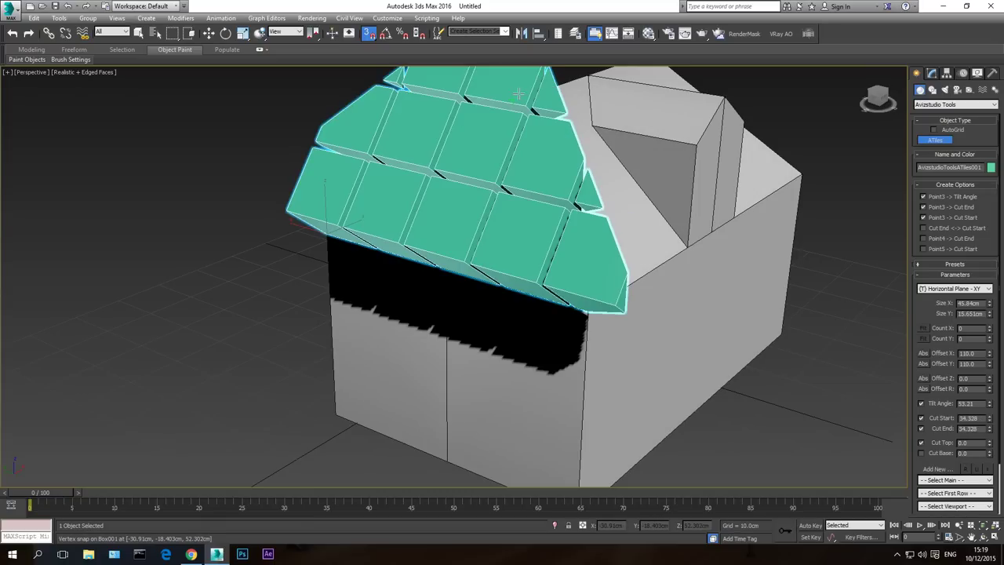
right_click(638, 183)
click(983, 538)
drag(514, 249, 510, 203)
key(w)
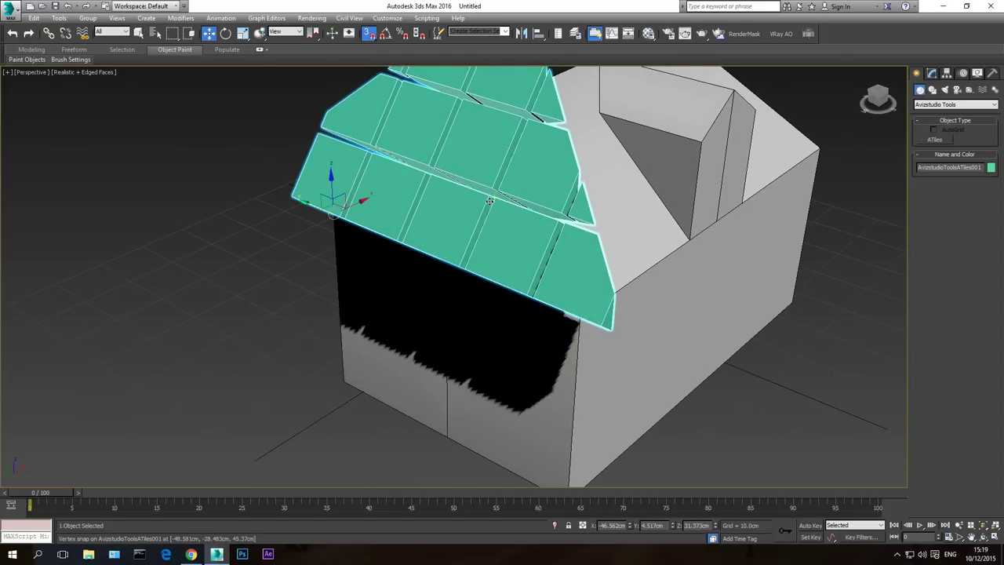
middle_drag(420, 188, 477, 259)
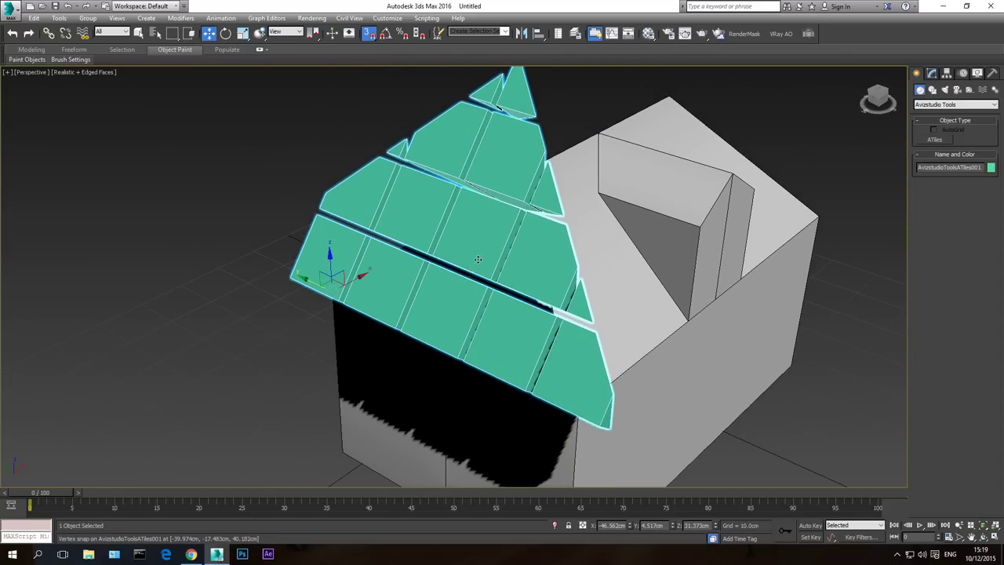
click(933, 74)
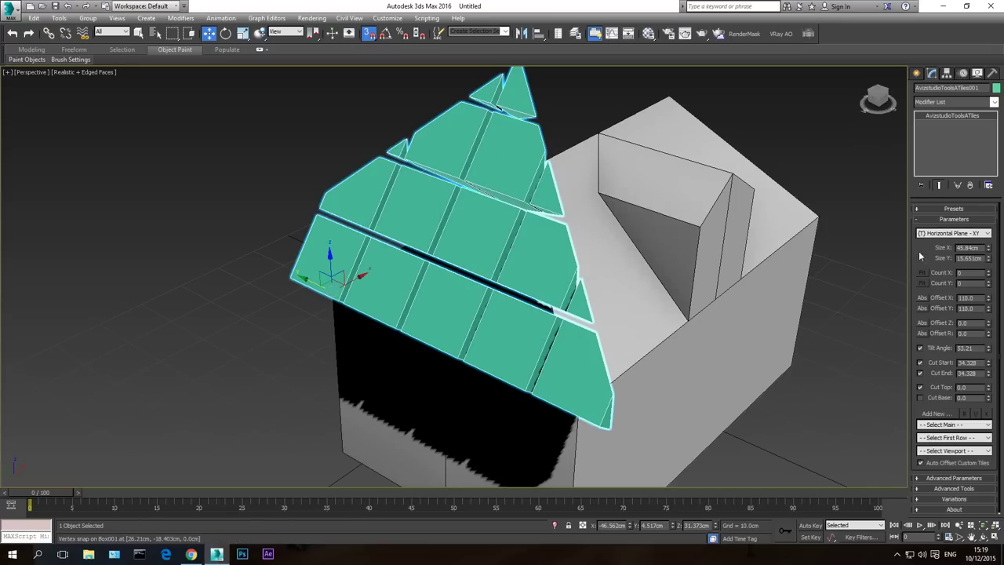
Set the hip-end tiles' main element to RoofTiles-3 Main
drag(922, 251, 922, 228)
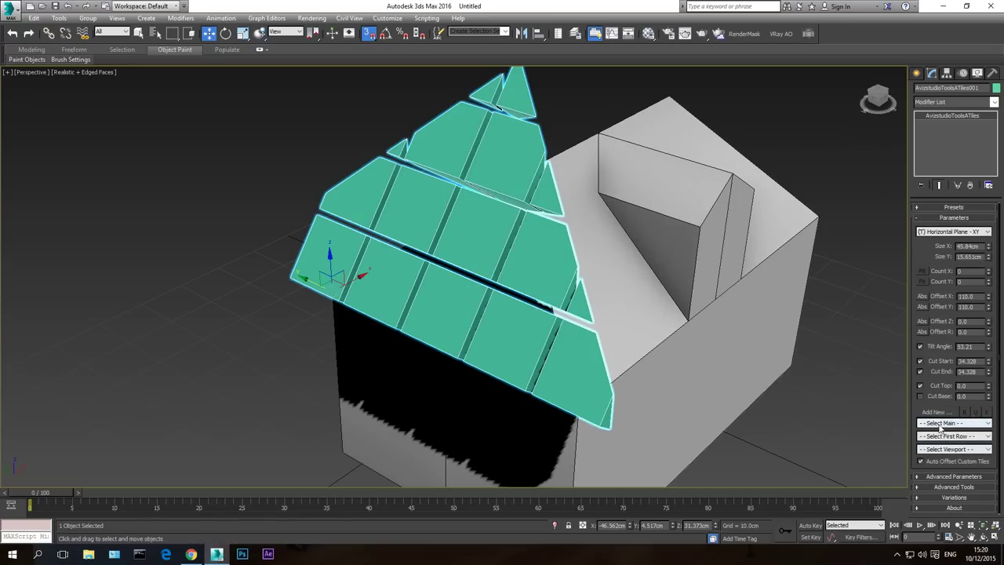
click(944, 423)
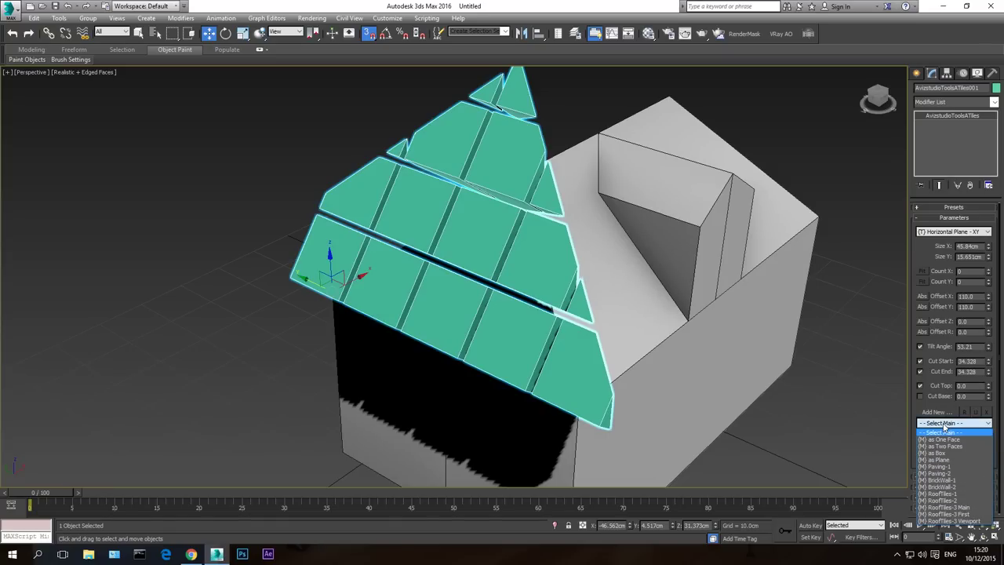
click(970, 508)
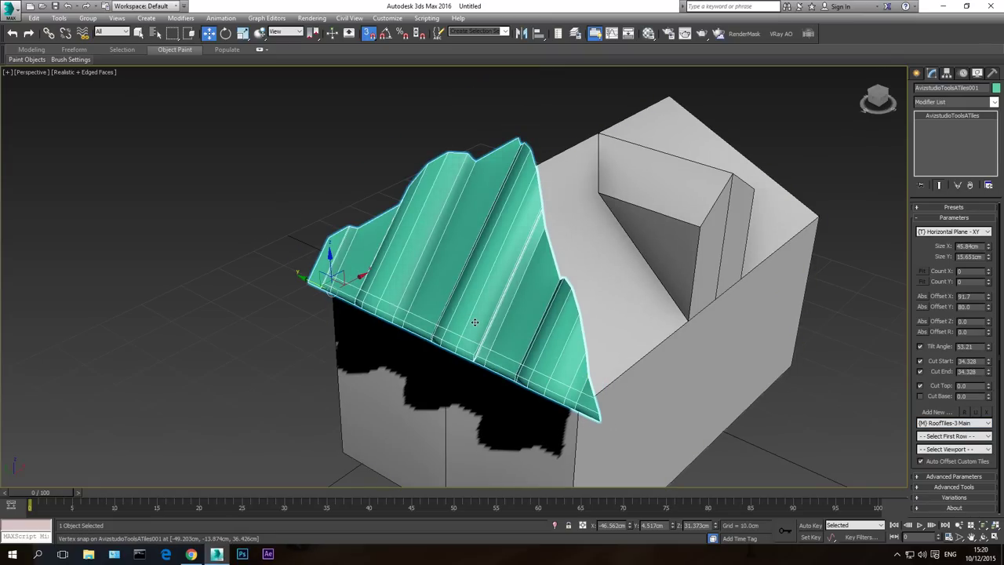
click(983, 536)
mouse_move(457, 299)
mouse_down()
mouse_move(497, 266)
mouse_move(481, 245)
mouse_move(451, 295)
mouse_up()
drag(474, 331, 468, 327)
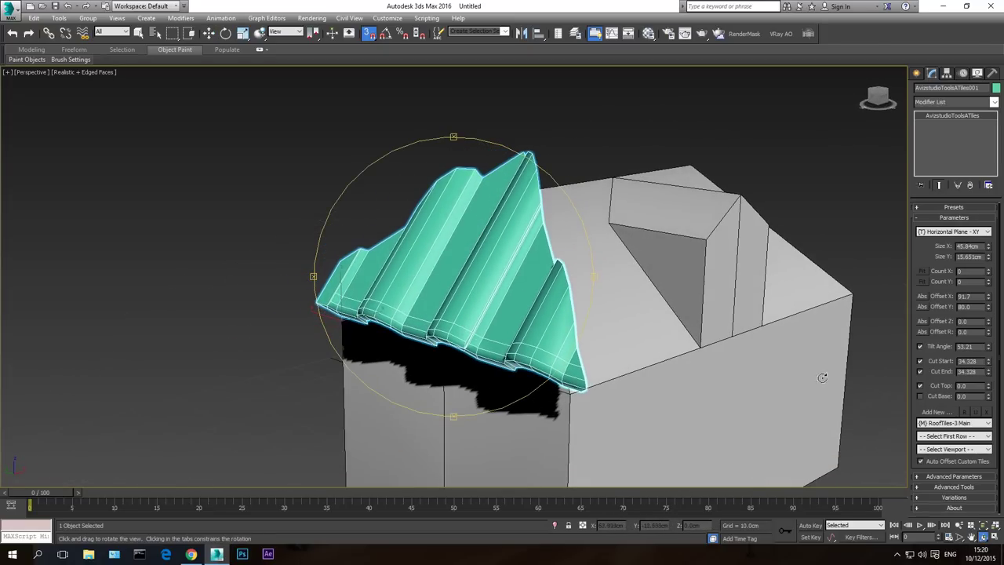
Set the hip-end tiles' viewport element to RoofTiles-3 Main and their first-row element to RoofTiles-3 First
click(963, 441)
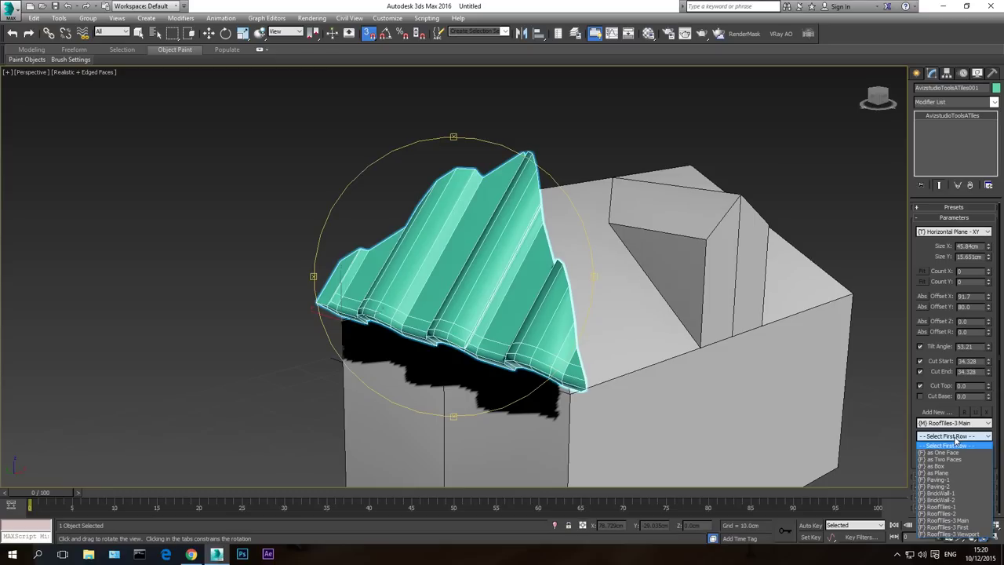
click(955, 441)
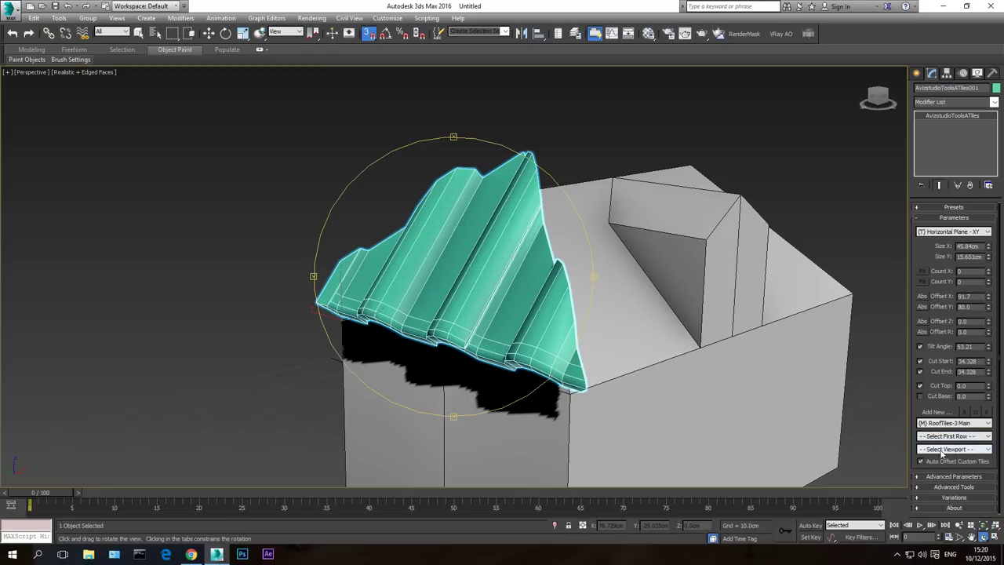
click(955, 449)
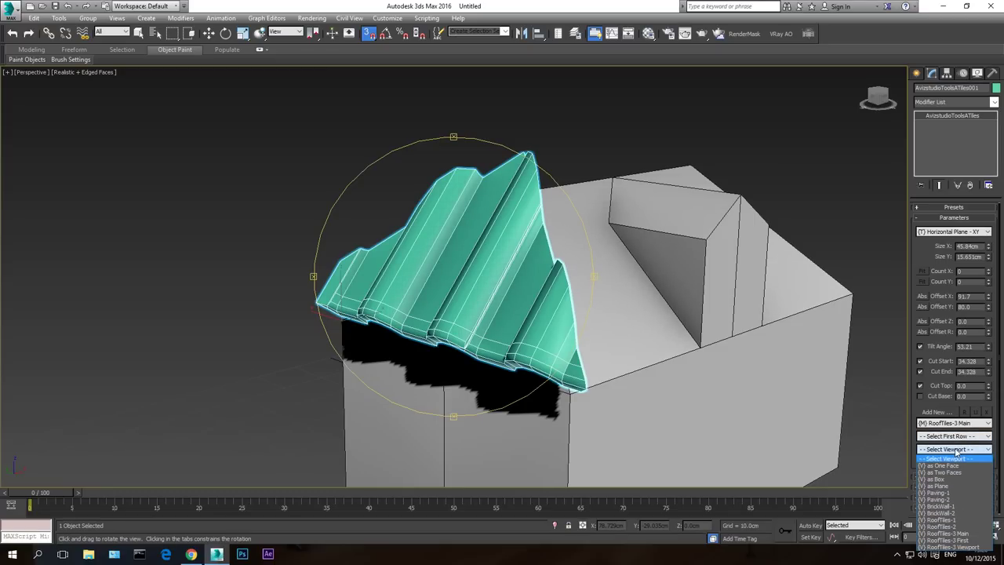
click(949, 534)
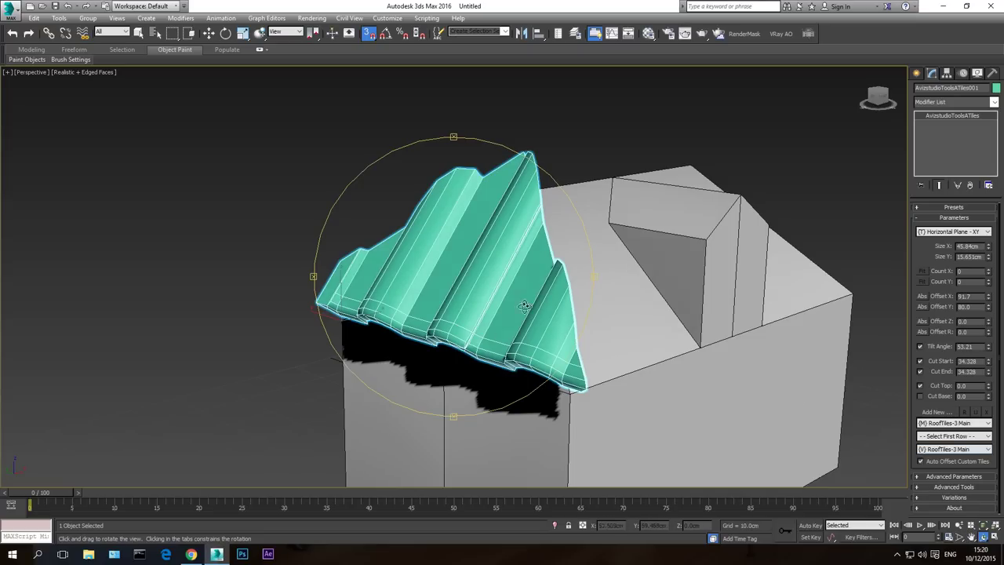
click(954, 436)
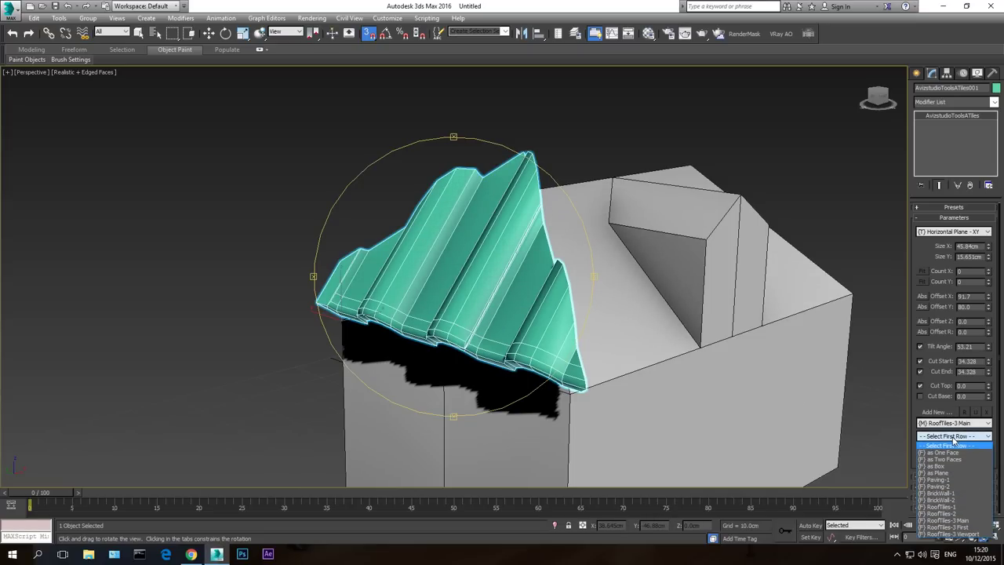
click(965, 528)
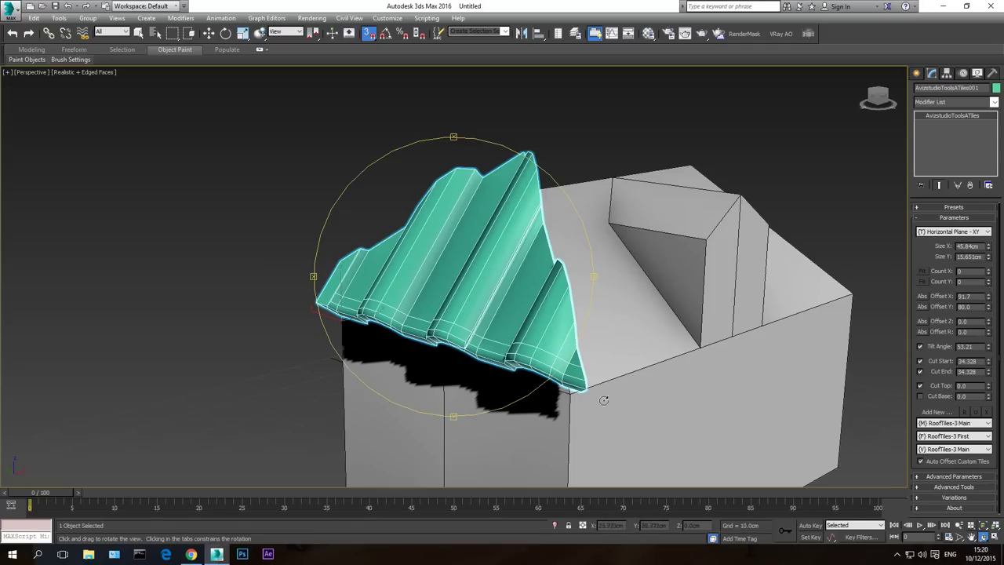
mouse_move(437, 348)
alt+middle_down()
mouse_move(412, 350)
mouse_move(443, 352)
alt+middle_up()
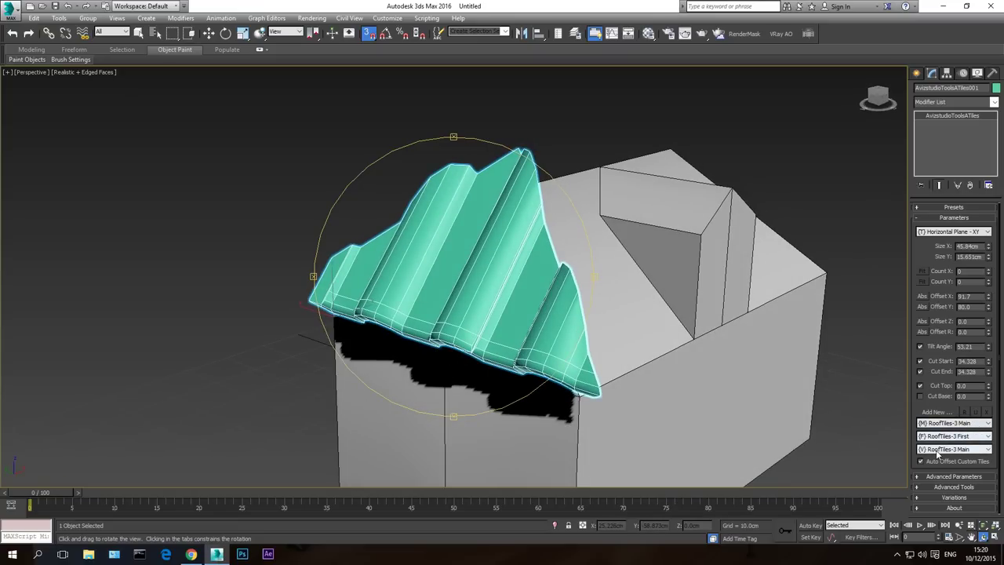
drag(408, 298, 450, 249)
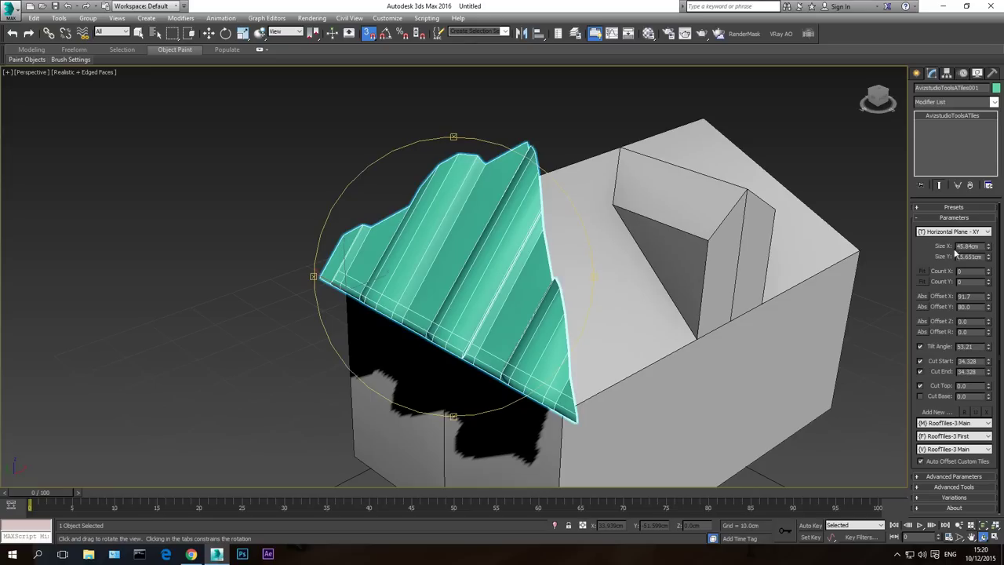
In the tiles' advanced parameters, set both the Element and Offset scale to 0.1, then deselect the tiles
click(952, 476)
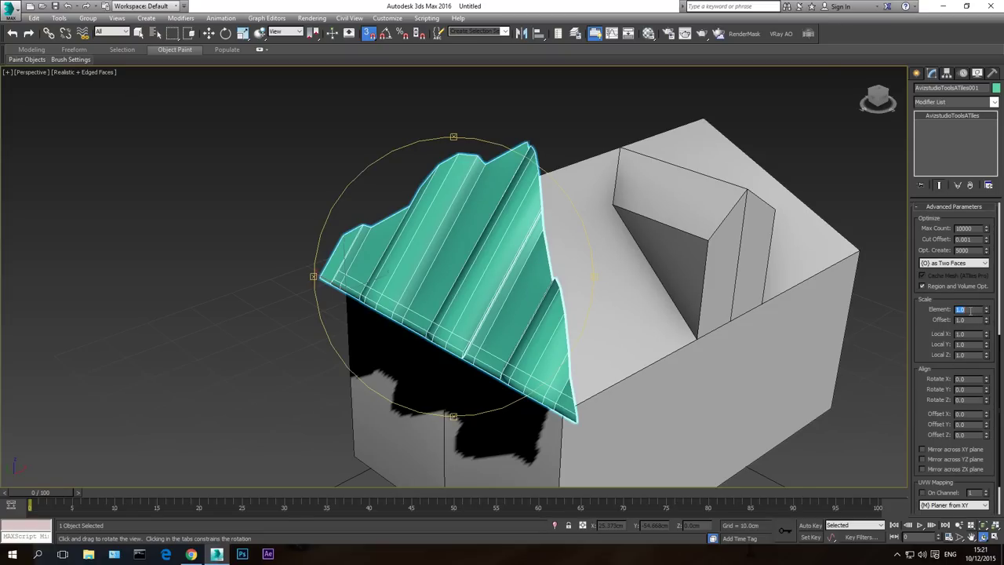
key(Return)
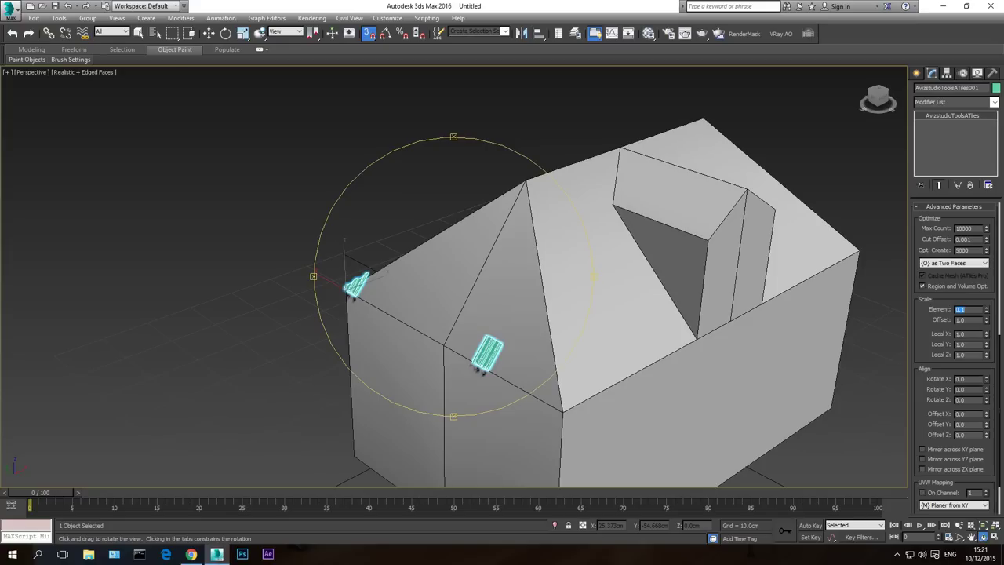
double_click(969, 319)
text(0.1)
key(Return)
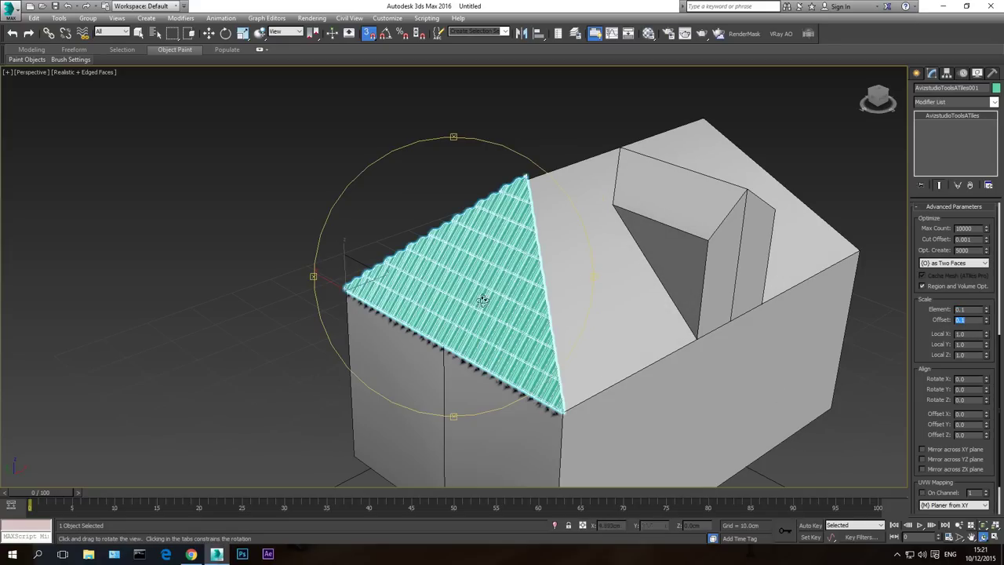
scroll(486, 305, up, 5)
alt+middle_drag(490, 320, 532, 310)
click(730, 177)
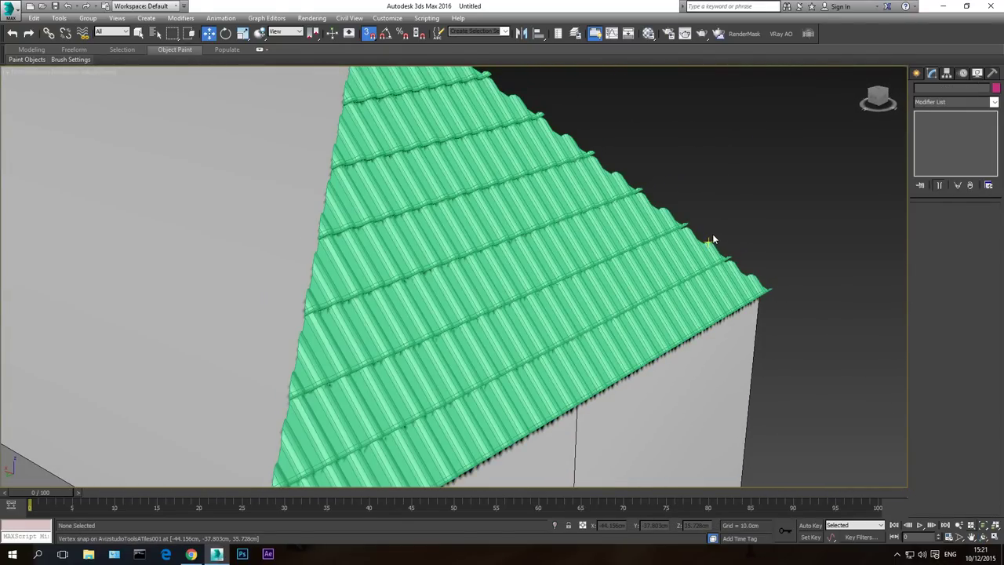
Reselect the hip-end tiles and try an Element and Offset scale of 0.05
click(982, 542)
drag(494, 276, 438, 317)
key(w)
click(437, 317)
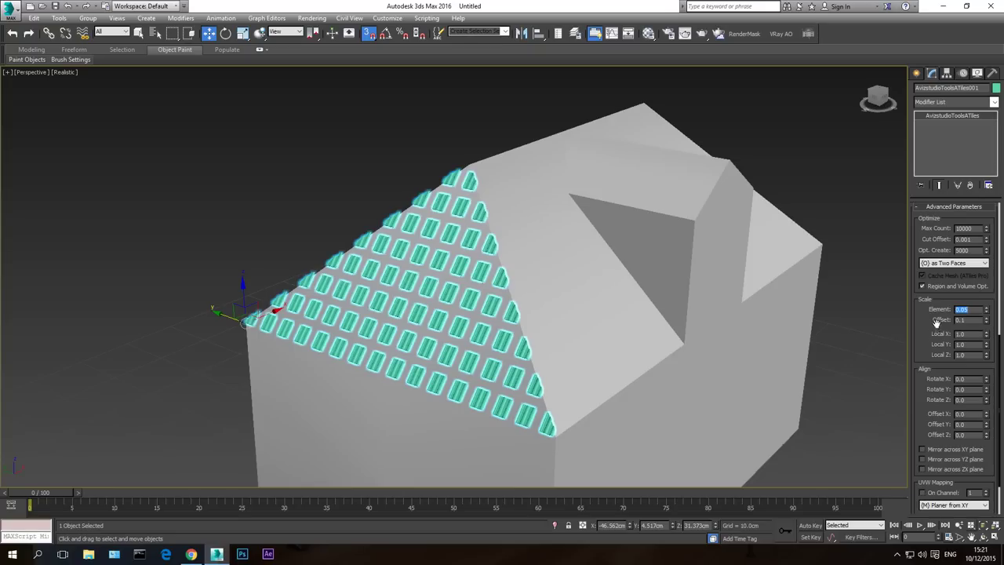
click(972, 322)
key(Return)
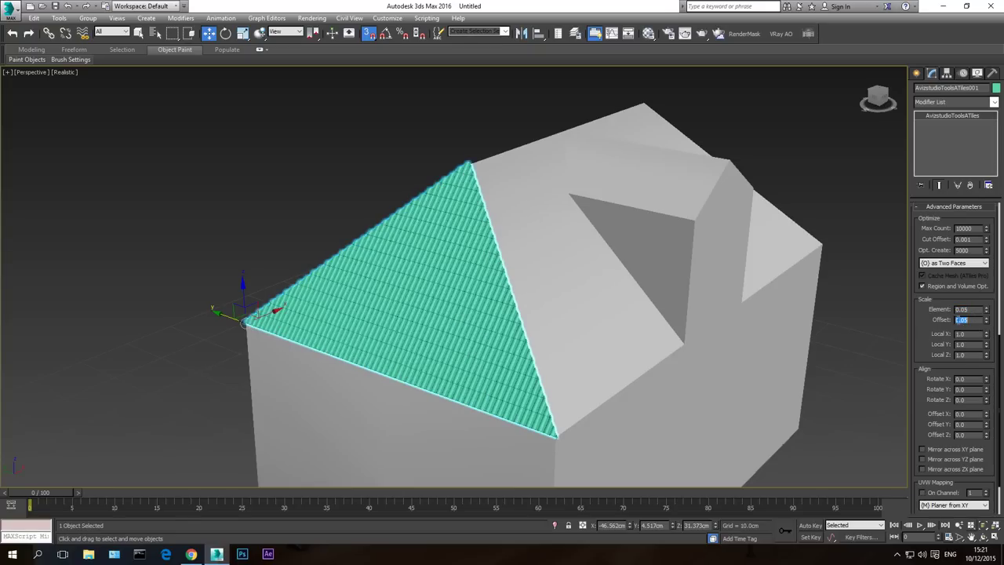
scroll(336, 330, up, 5)
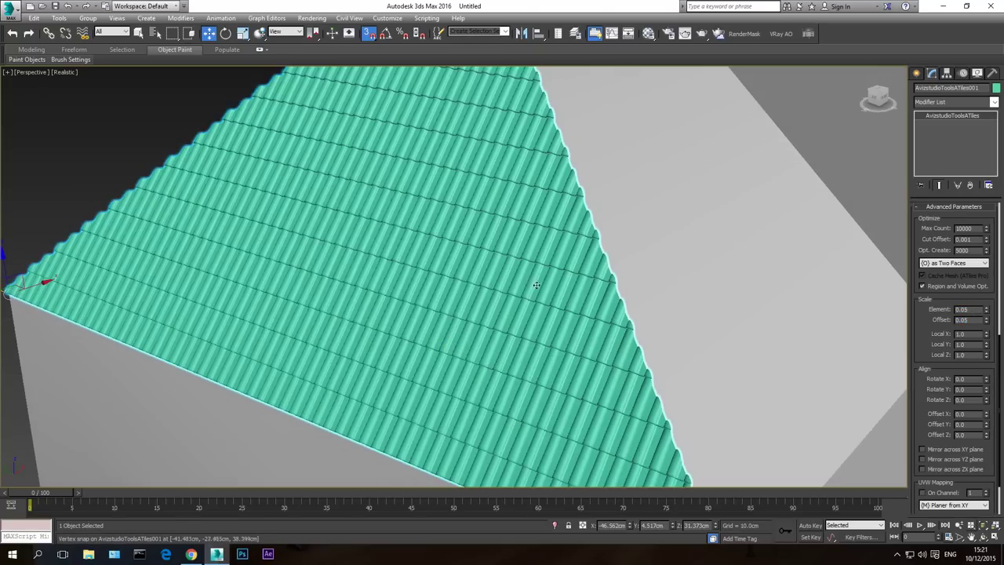
scroll(443, 288, down, 3)
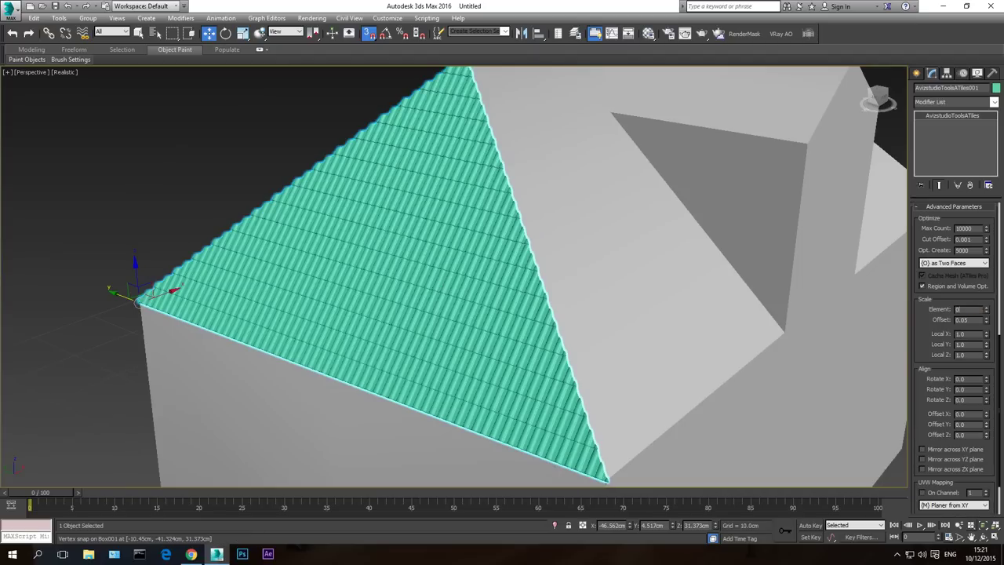
Return the hip-end tiles' Element and Offset scale to 0.1
key(Return)
key(Tab)
text(0.1)
key(Return)
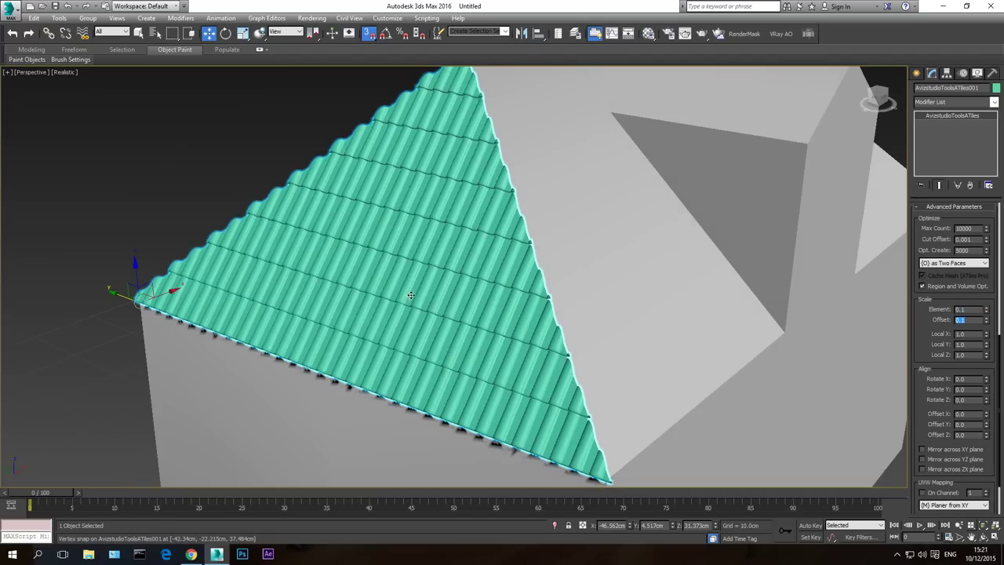
scroll(400, 329, down, 4)
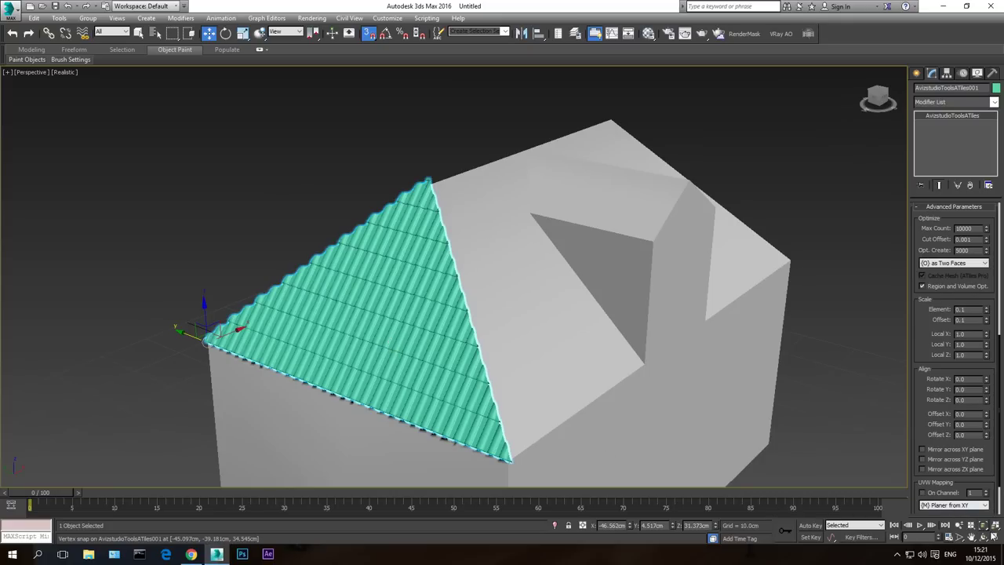
Deselect the tiles and show the edged faces of the house with the opposite hip end in view
click(983, 537)
drag(266, 243, 484, 345)
key(w)
click(699, 306)
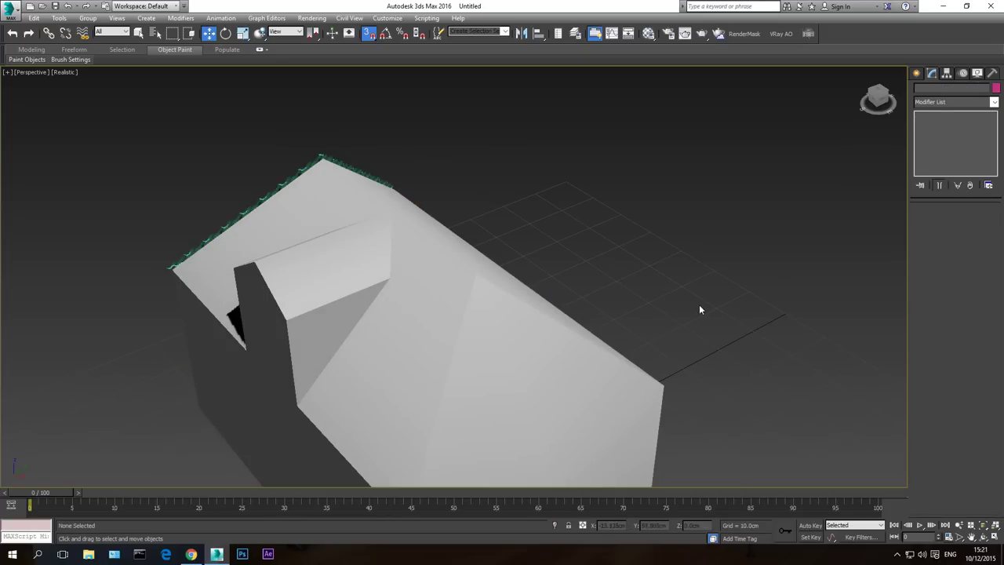
middle_drag(698, 306, 703, 241)
key(F4)
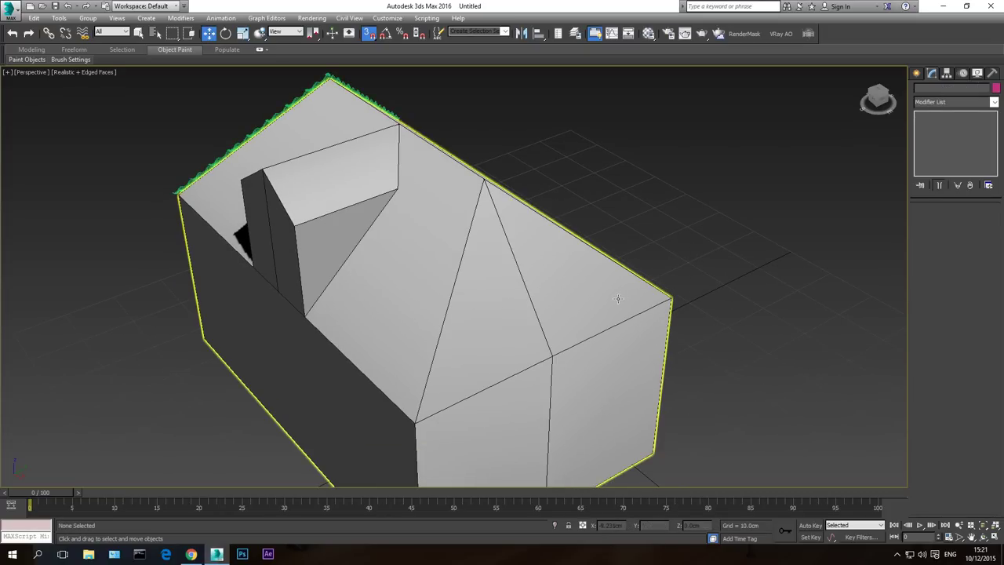
Create a second ATiles object on the opposite hip end, snapping from its two eave corners to the ridge peak
click(916, 74)
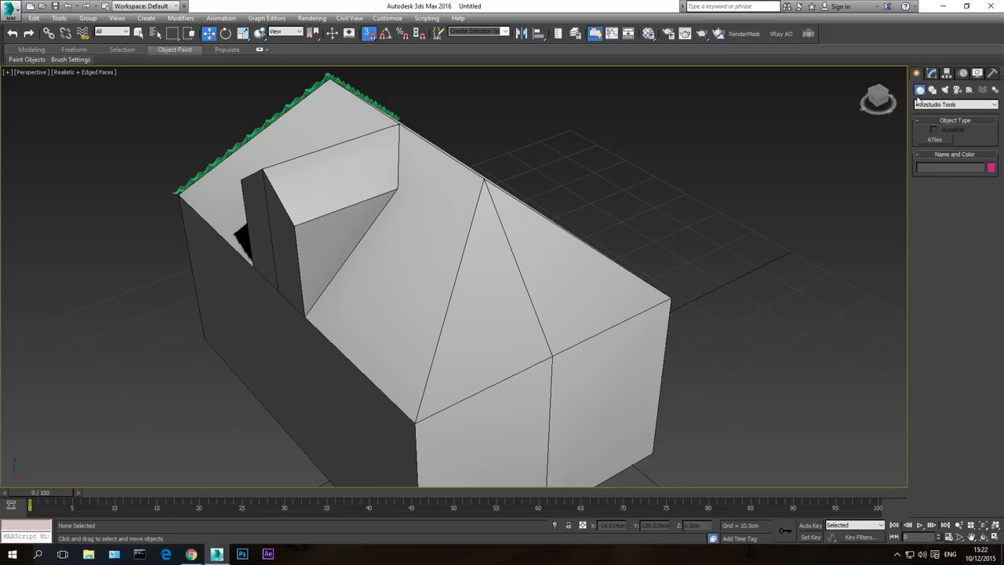
click(933, 140)
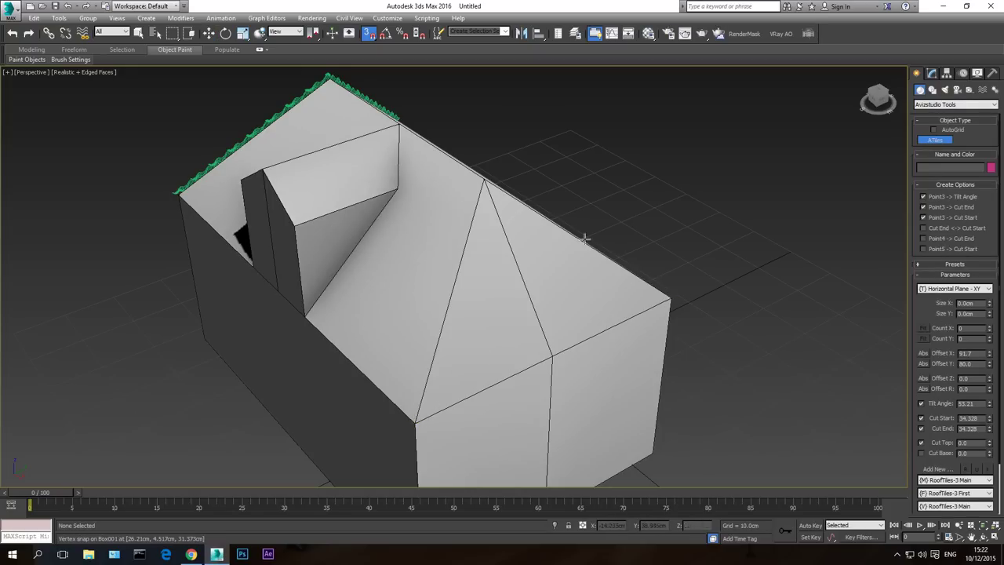
middle_drag(726, 271, 768, 246)
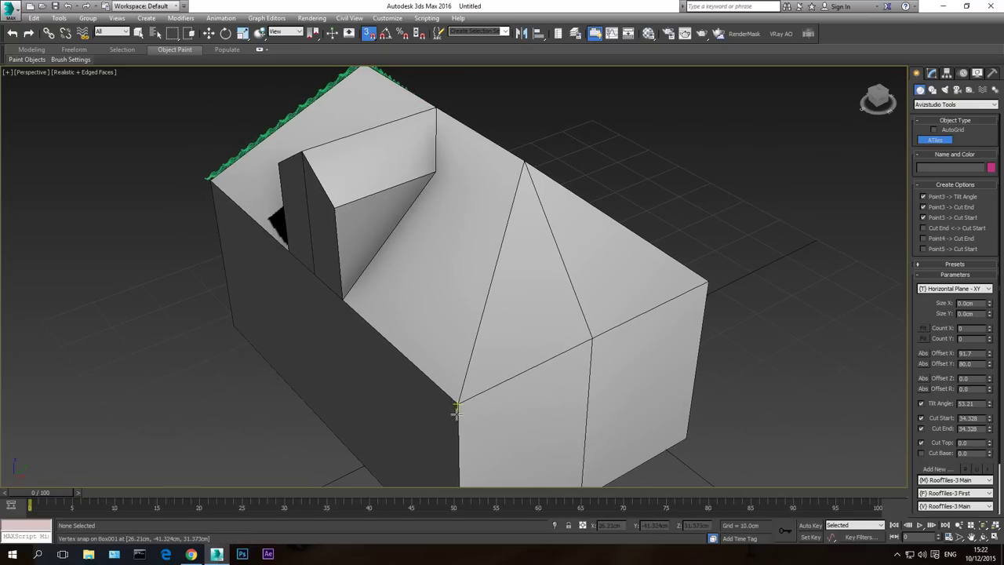
drag(456, 407, 476, 416)
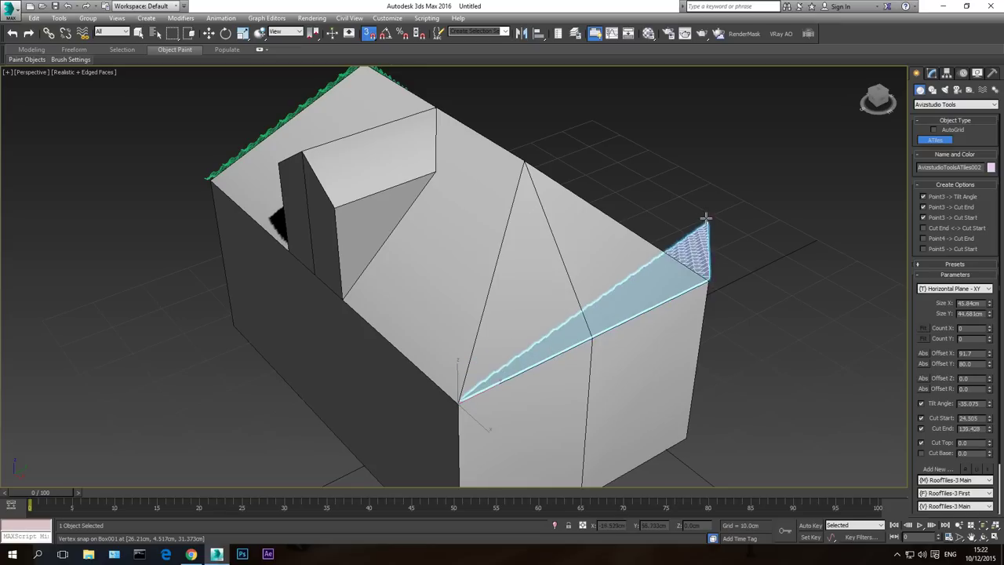
click(526, 161)
right_click(701, 181)
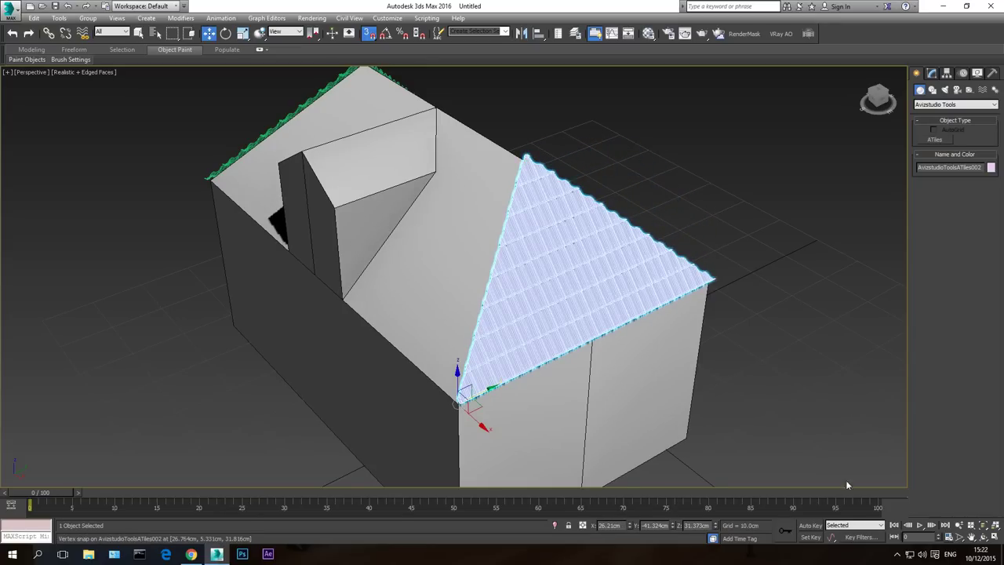
Inspect both tiled hip ends, the dormer side and the plain long roof slope from around the house
click(981, 537)
drag(441, 254, 565, 236)
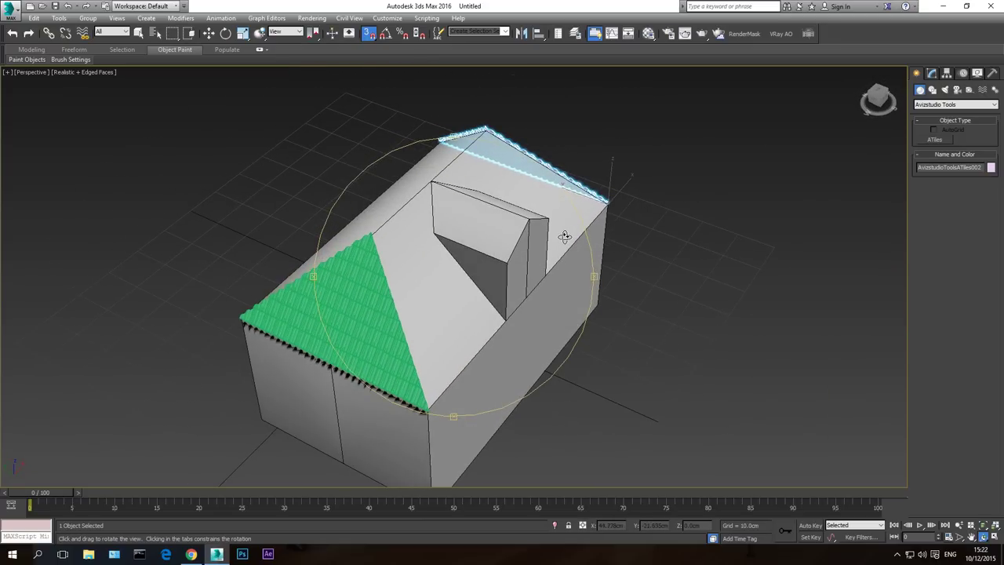
key(w)
scroll(423, 287, up, 4)
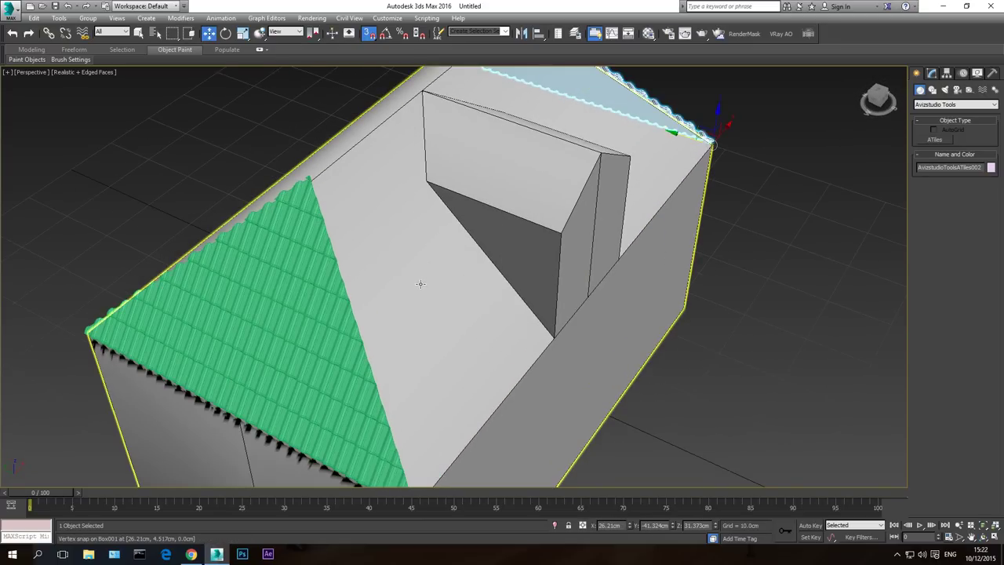
scroll(420, 284, down, 4)
alt+middle_drag(592, 202, 538, 226)
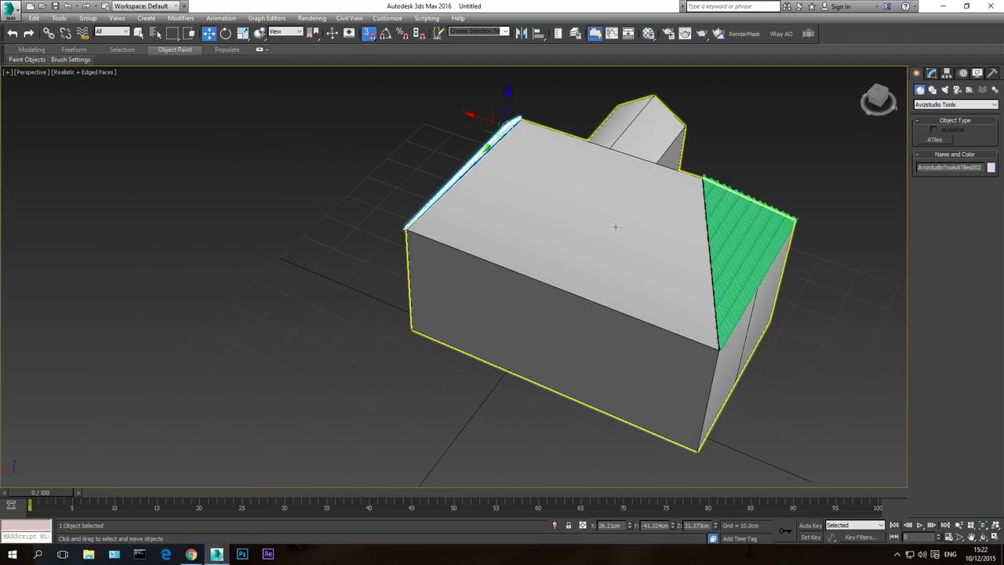
scroll(549, 251, up, 3)
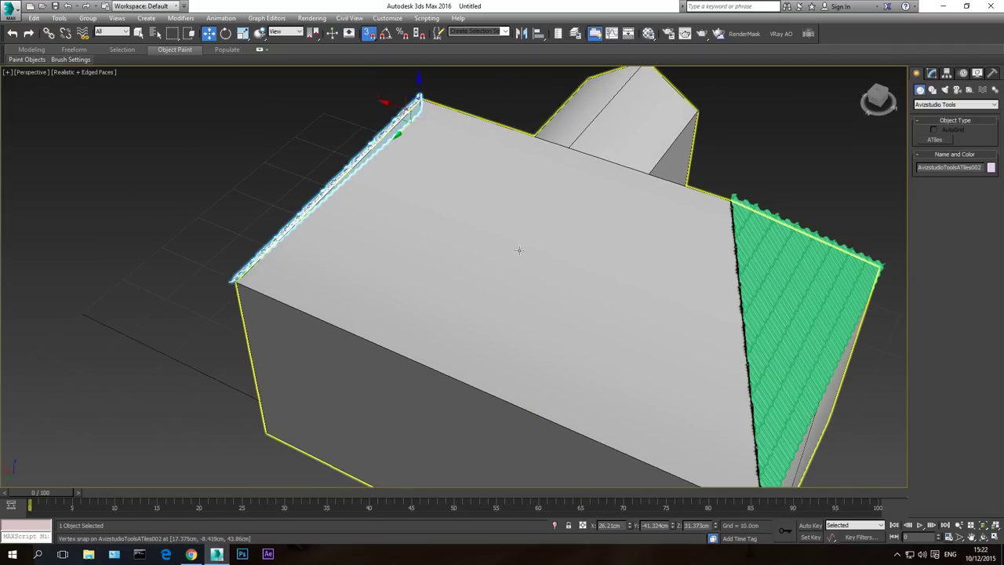
click(982, 538)
drag(403, 294, 487, 263)
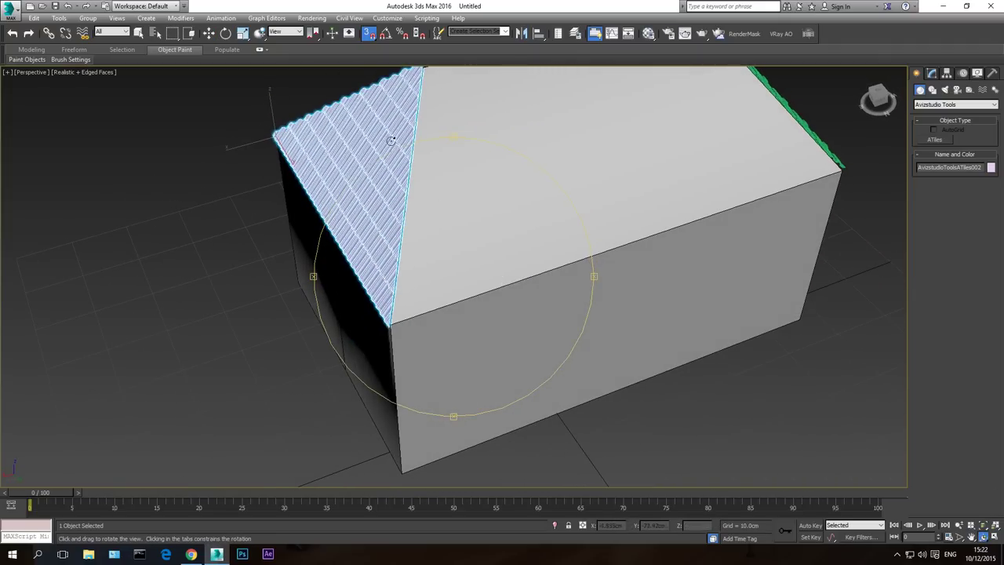
right_click(377, 138)
middle_drag(533, 163, 397, 228)
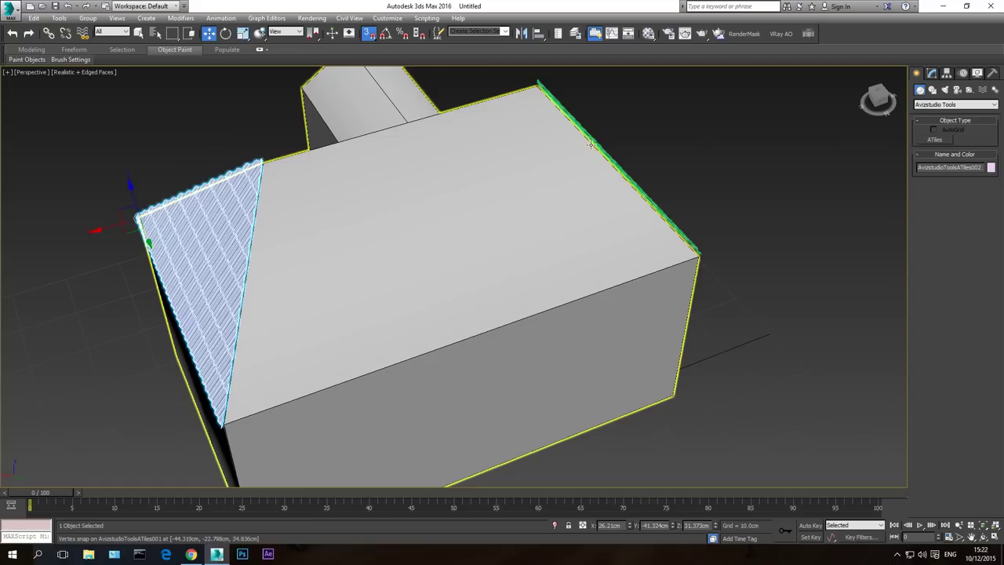
Hide both hip-end tile objects so that only the bare house is shown
ctrl+click(576, 121)
right_click(489, 139)
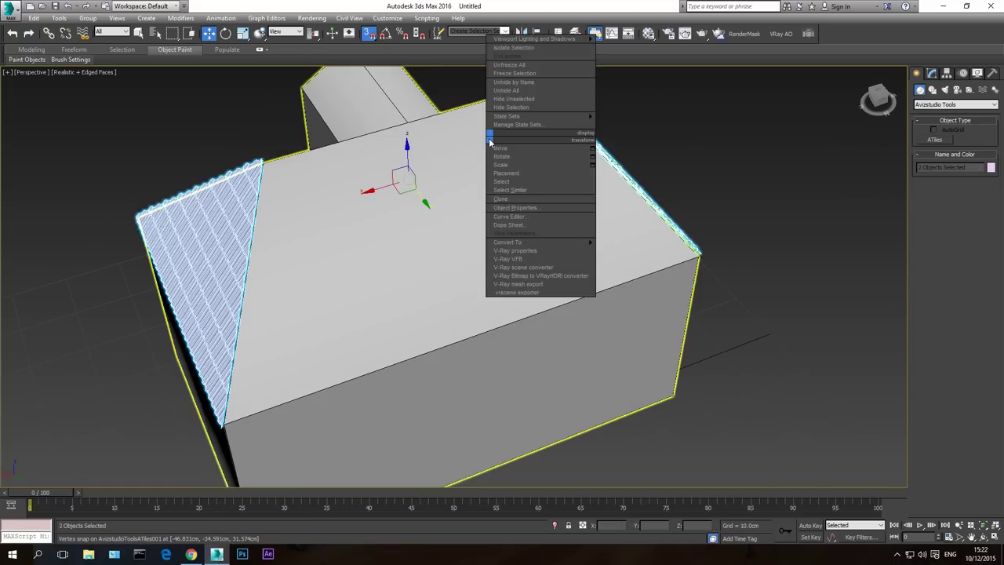
click(517, 109)
middle_drag(408, 199, 455, 244)
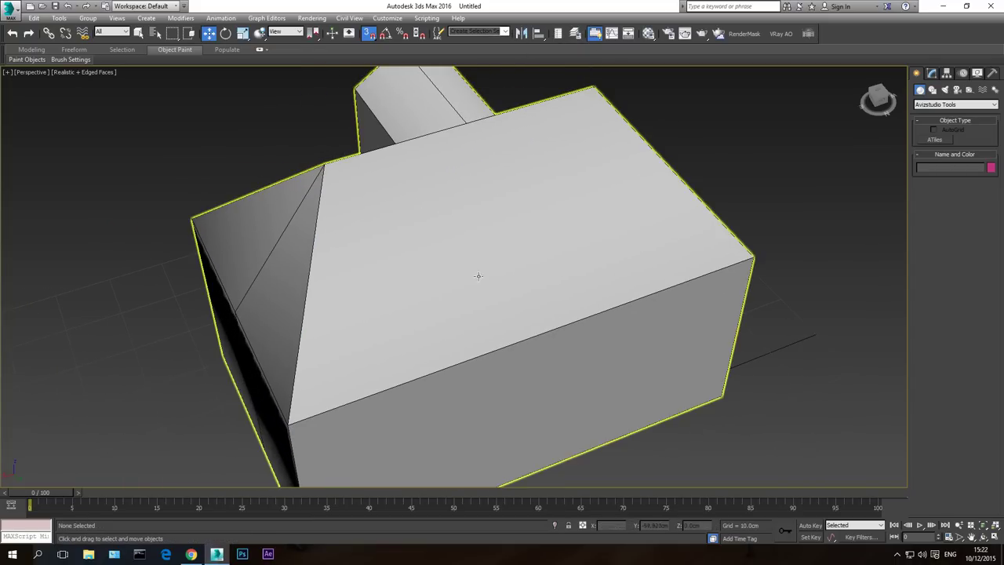
Unhide all tile objects and view both tiled hip ends and the plain long slope from around the house
click(983, 537)
click(499, 211)
right_click(499, 210)
click(536, 166)
click(985, 538)
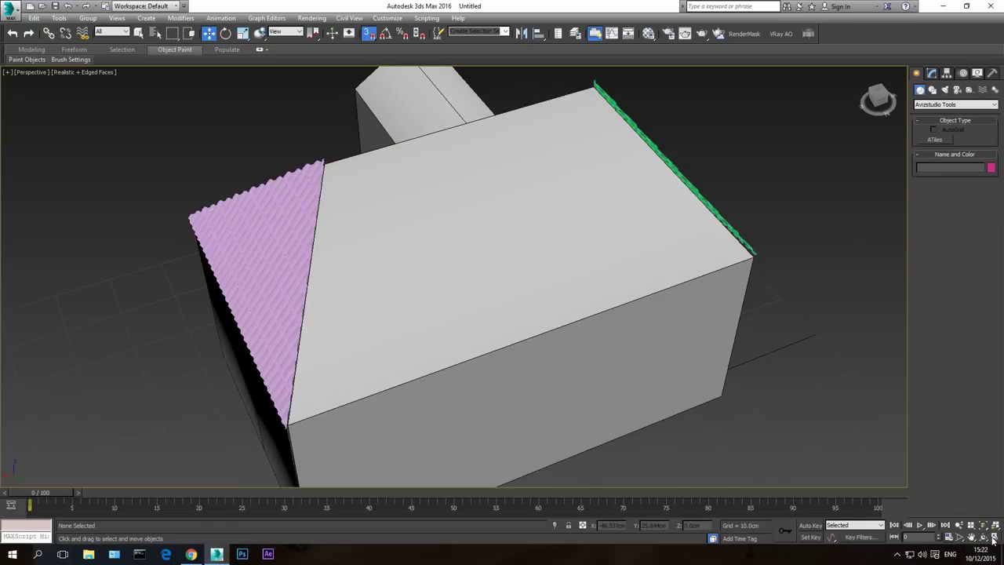
drag(580, 345, 428, 287)
click(368, 35)
click(934, 140)
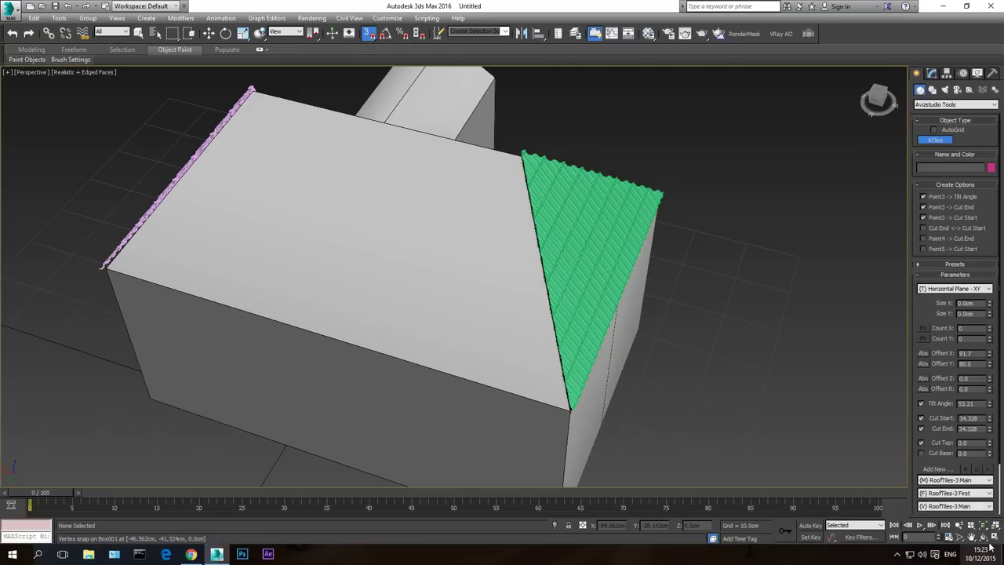
key(ctrl+r)
drag(414, 277, 458, 255)
right_click(458, 256)
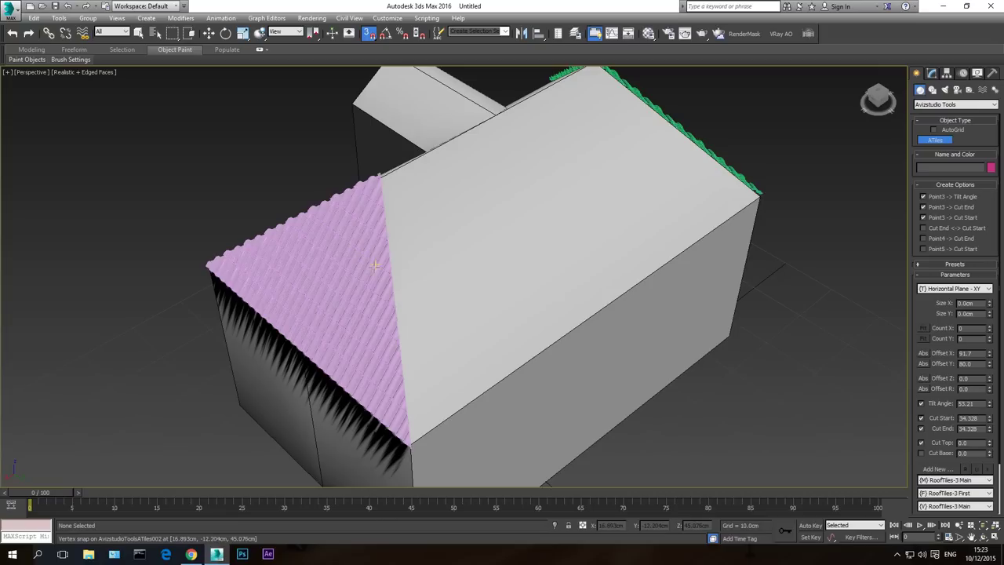
Leave ATiles creation, turn snapping off and hide both hip-end tile objects
right_click(369, 221)
right_click(363, 199)
click(384, 209)
click(359, 197)
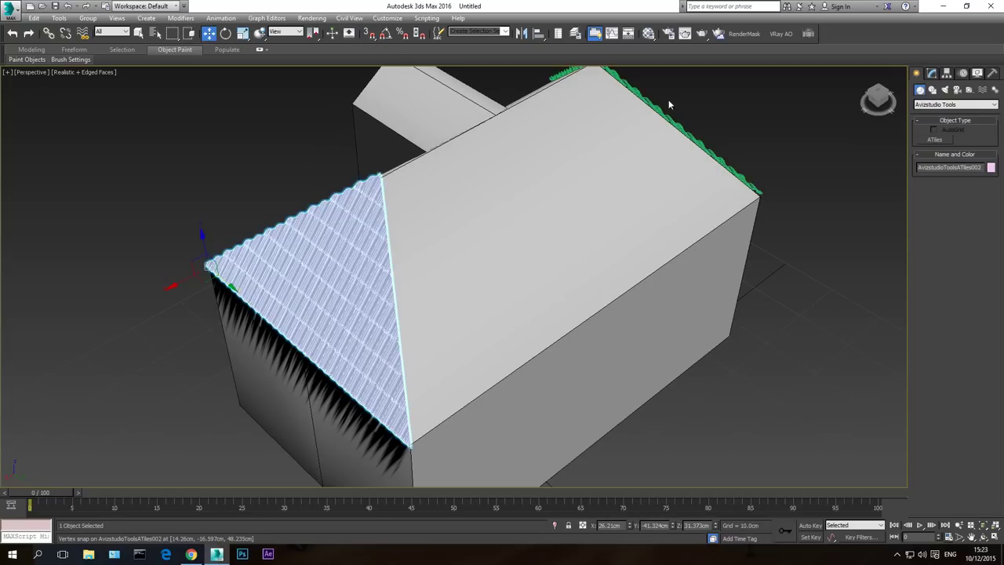
middle_drag(670, 108, 600, 157)
ctrl+click(583, 159)
right_click(583, 159)
click(617, 130)
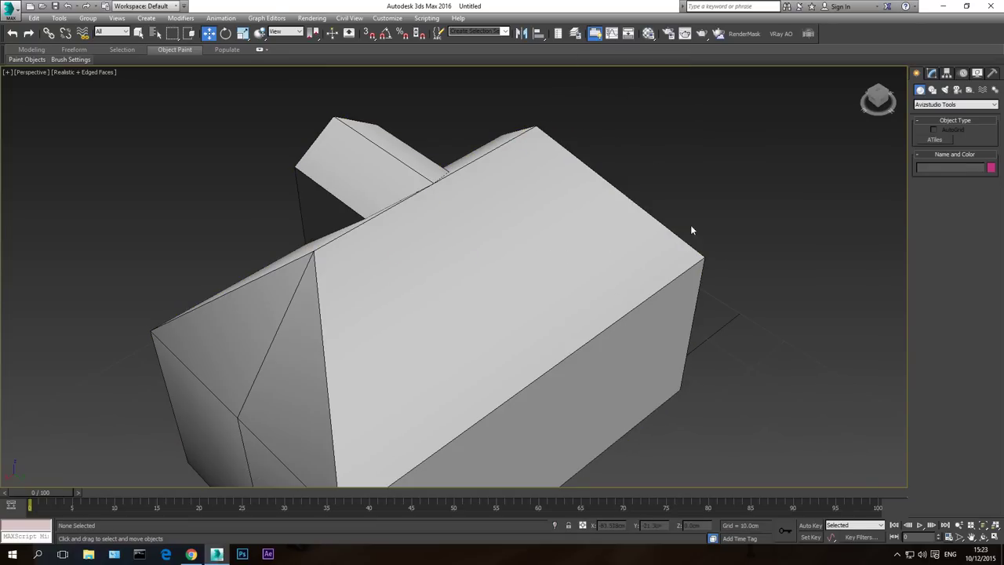
Prepare a new ATiles object with Point5 -> Cut Start enabled and the plain long roof slope in view
click(927, 139)
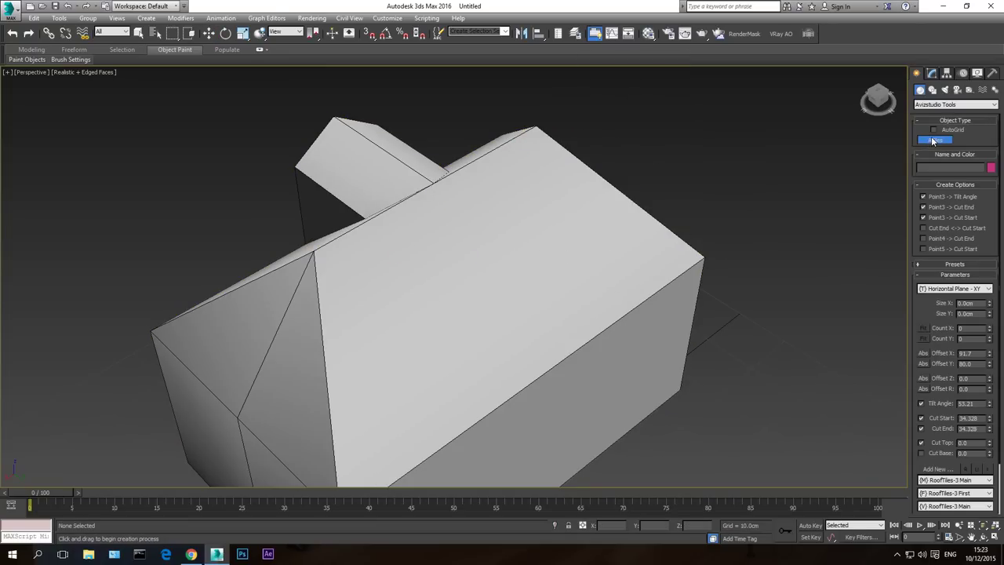
click(982, 537)
mouse_move(496, 316)
mouse_down()
mouse_move(520, 291)
mouse_move(491, 304)
mouse_up()
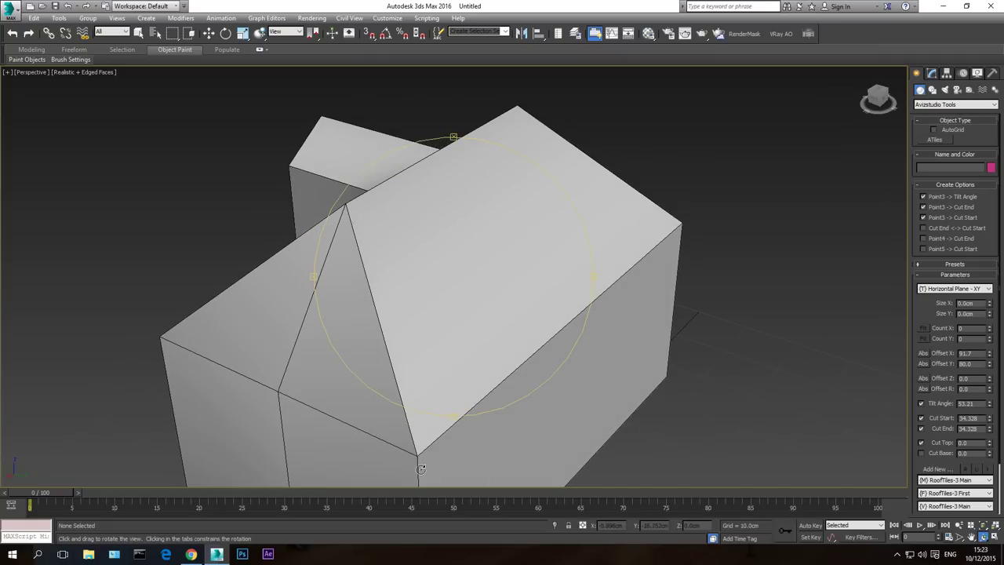
drag(419, 279, 404, 310)
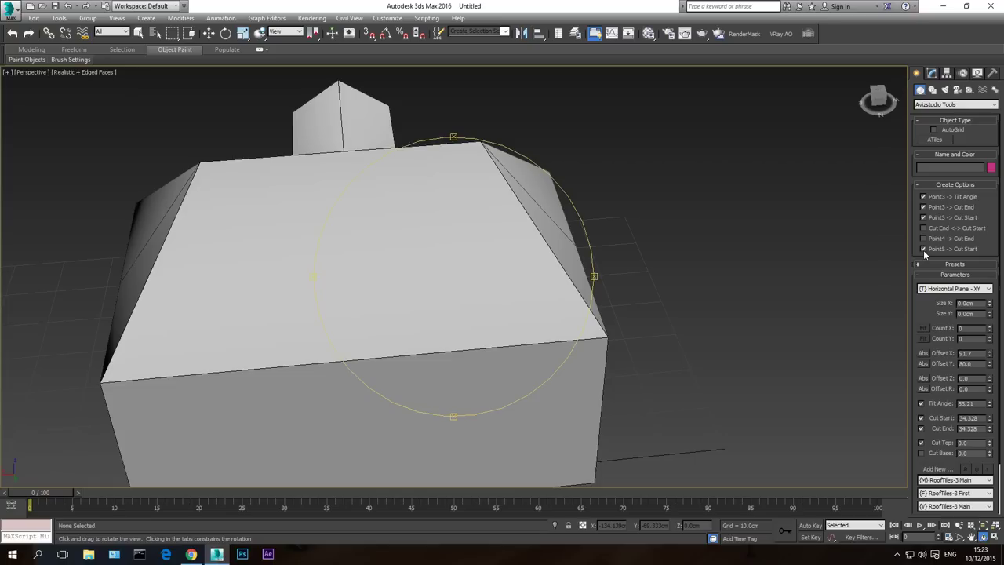
drag(530, 285, 548, 285)
right_click(554, 290)
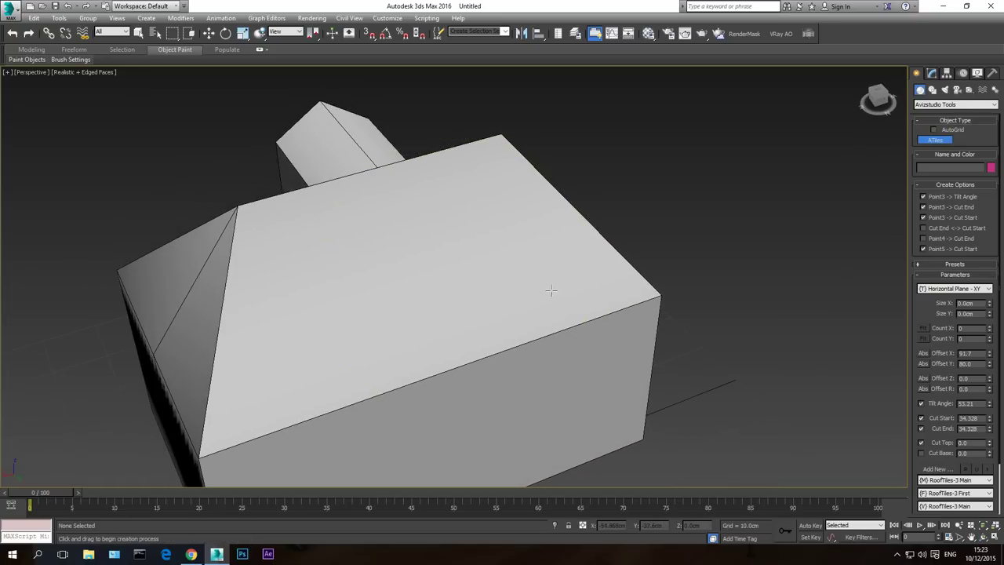
Turn snapping on and create the ATiles object on the plain long slope from its two eave corners to both ridge ends
click(366, 34)
drag(199, 457, 663, 292)
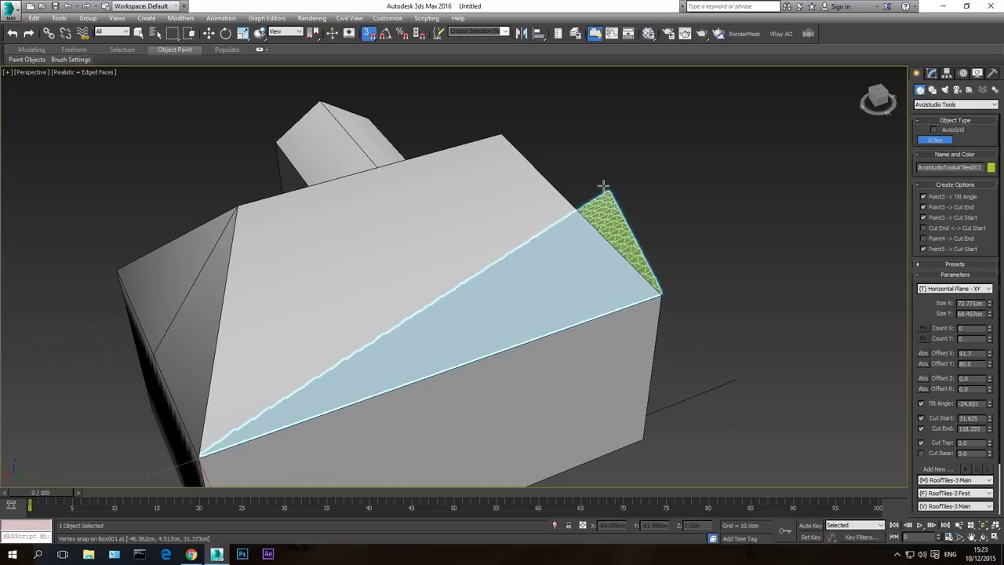
click(501, 135)
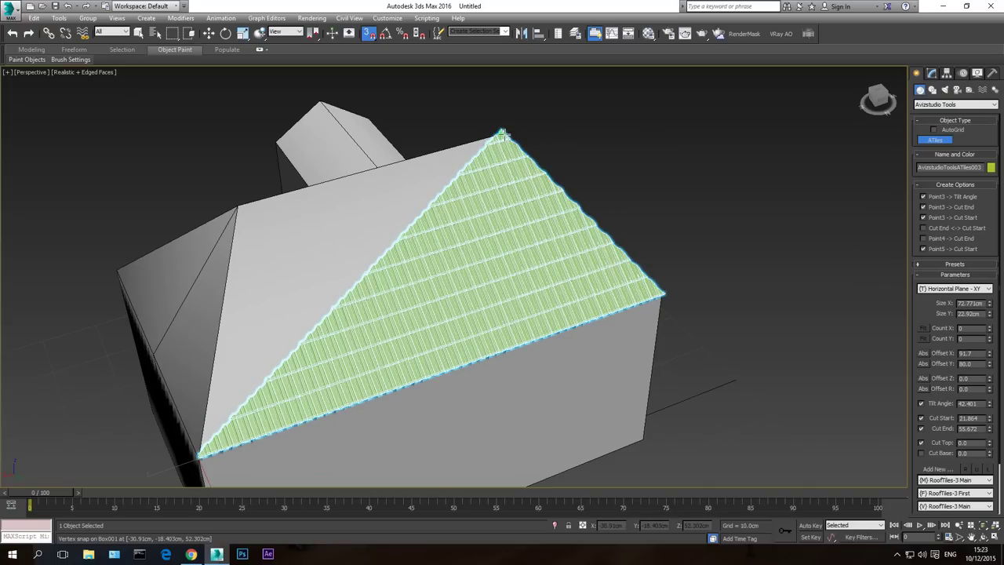
click(236, 209)
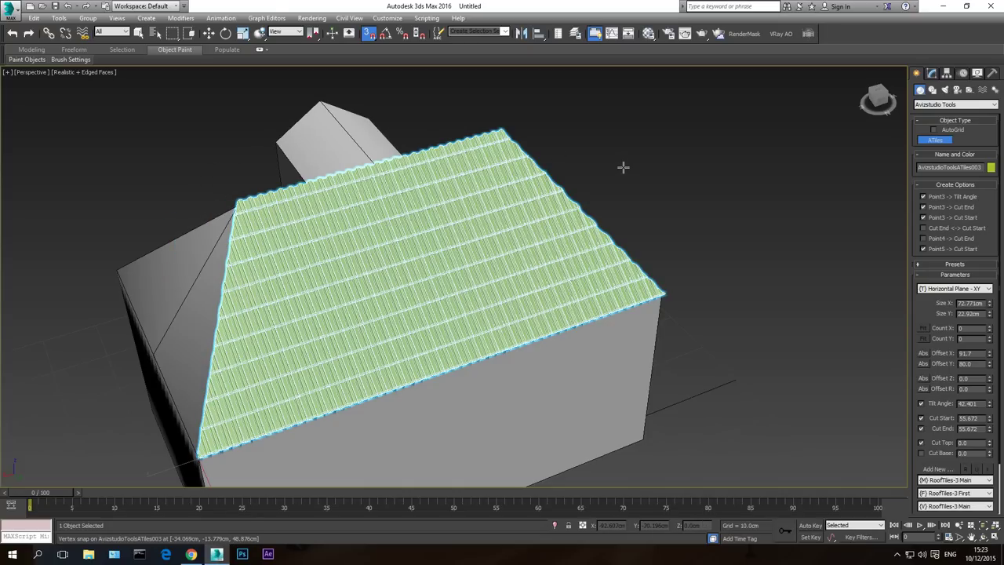
right_click(624, 167)
Hide the new tile object on the plain long roof slope
click(984, 536)
drag(507, 307, 390, 277)
right_click(421, 252)
right_click(422, 251)
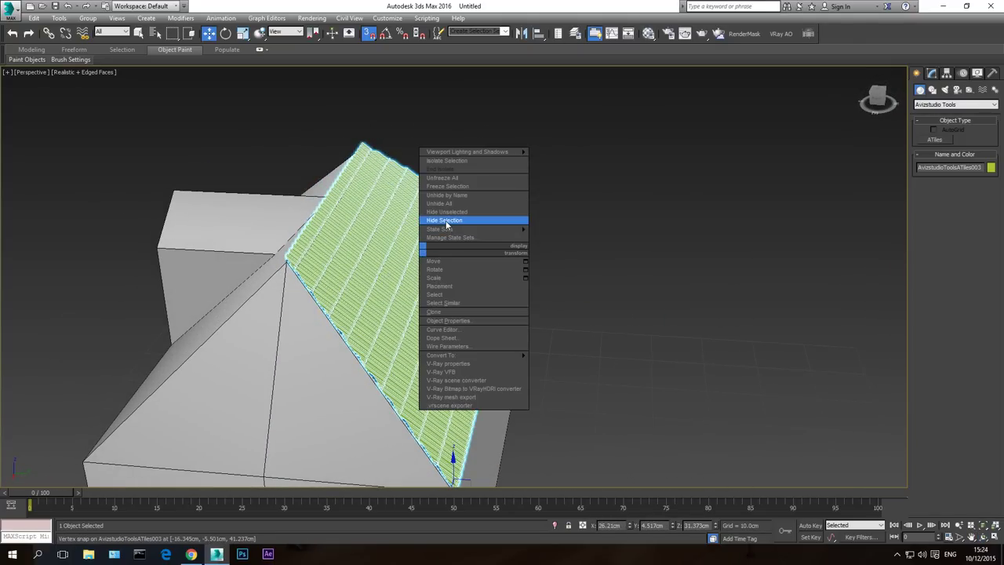
click(446, 222)
Create an ATiles object on the dormer-side long slope, snapping to its two eave corners and both ridge ends
click(985, 537)
drag(541, 290, 426, 305)
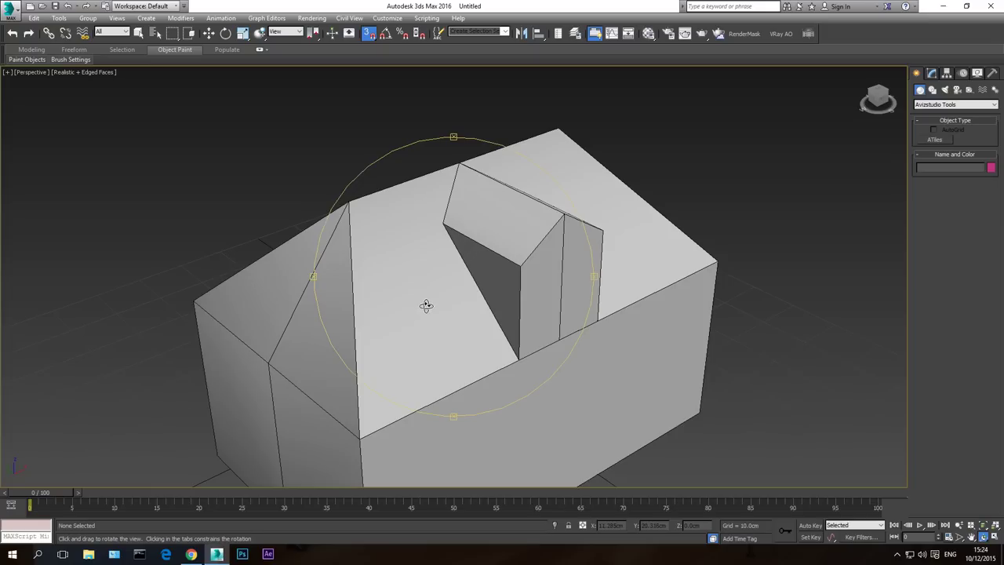
click(933, 140)
click(358, 434)
click(714, 264)
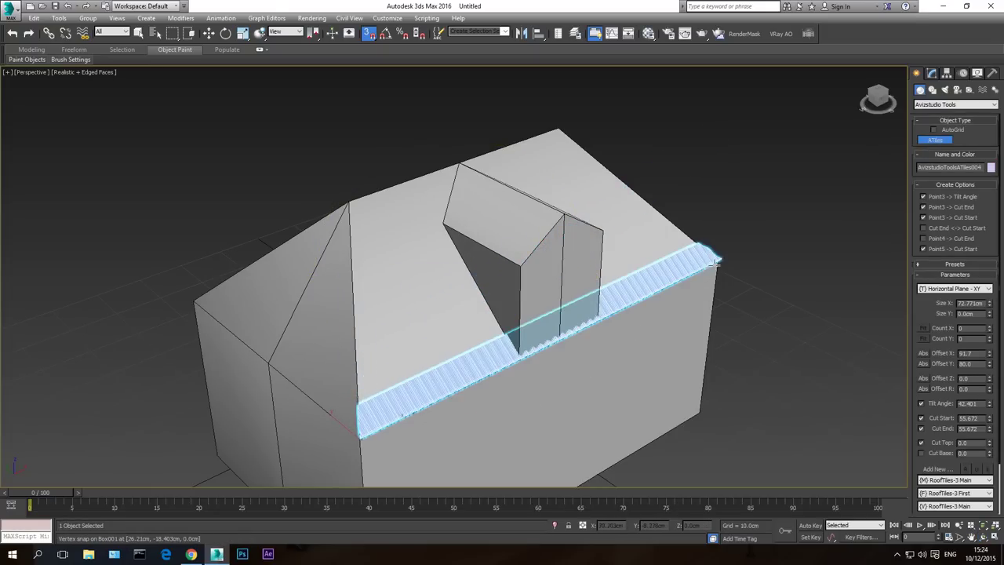
click(557, 125)
click(348, 201)
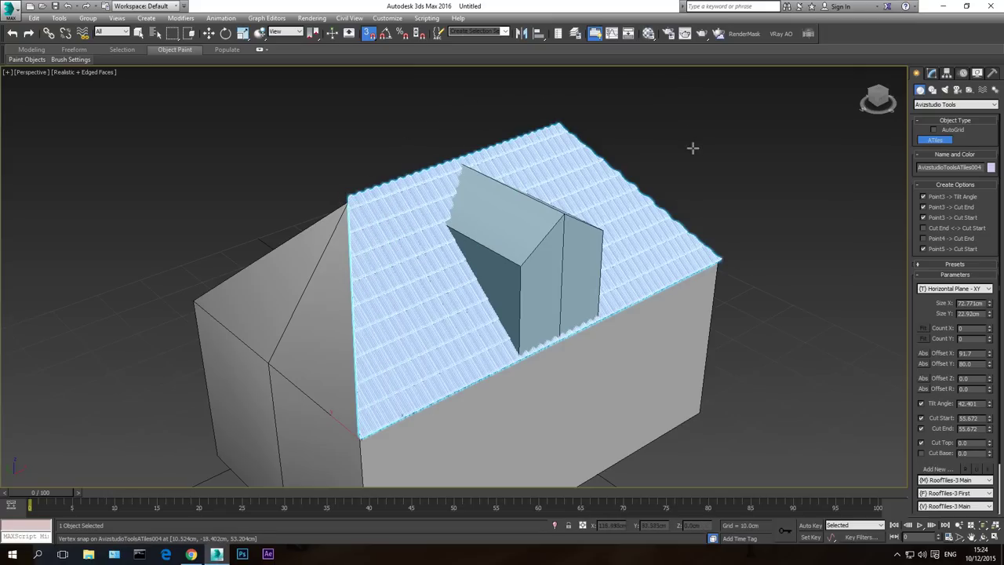
right_click(692, 148)
Unhide all objects and deselect the dormer-side tiles
right_click(712, 183)
click(733, 134)
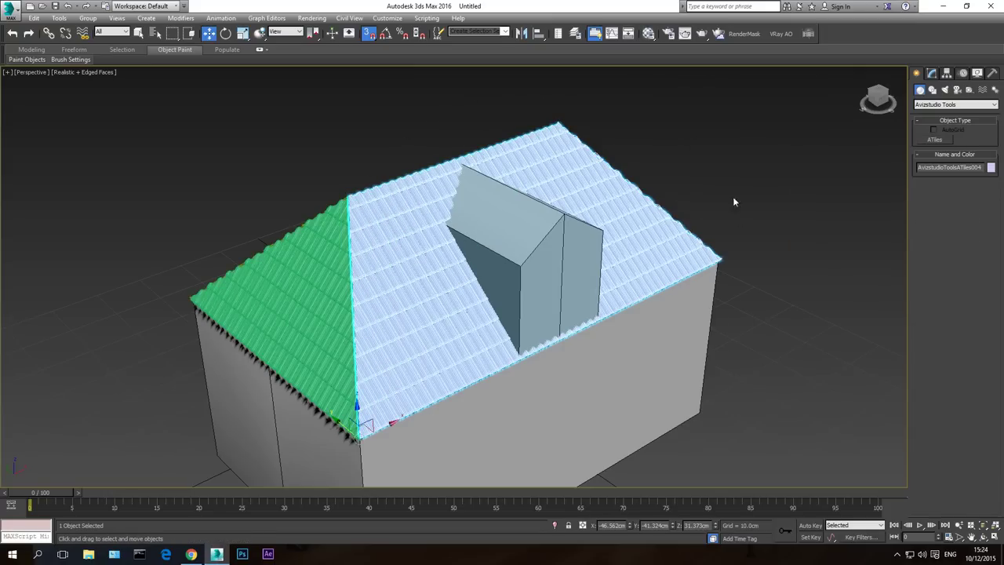
click(984, 537)
drag(504, 252, 800, 264)
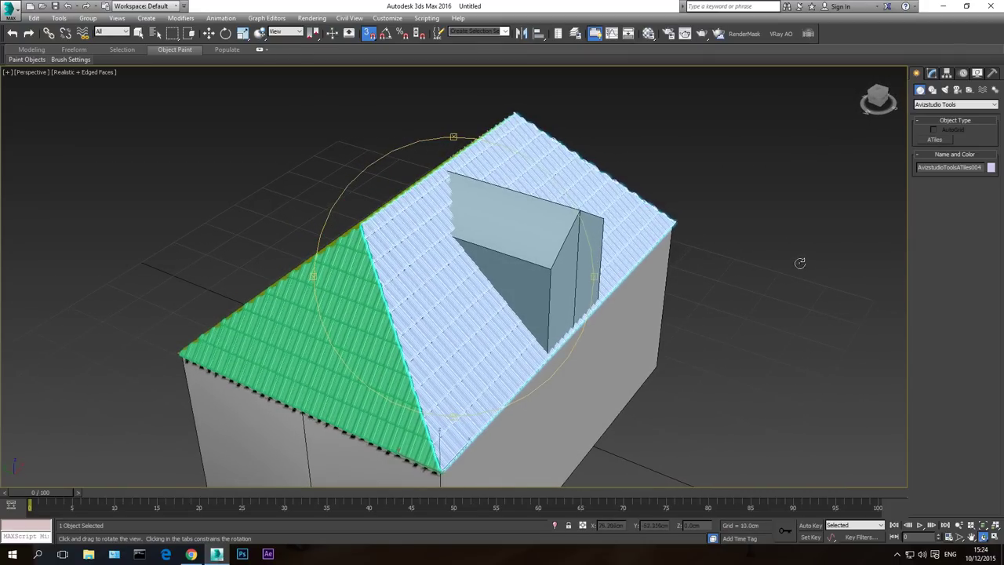
right_click(792, 243)
click(783, 223)
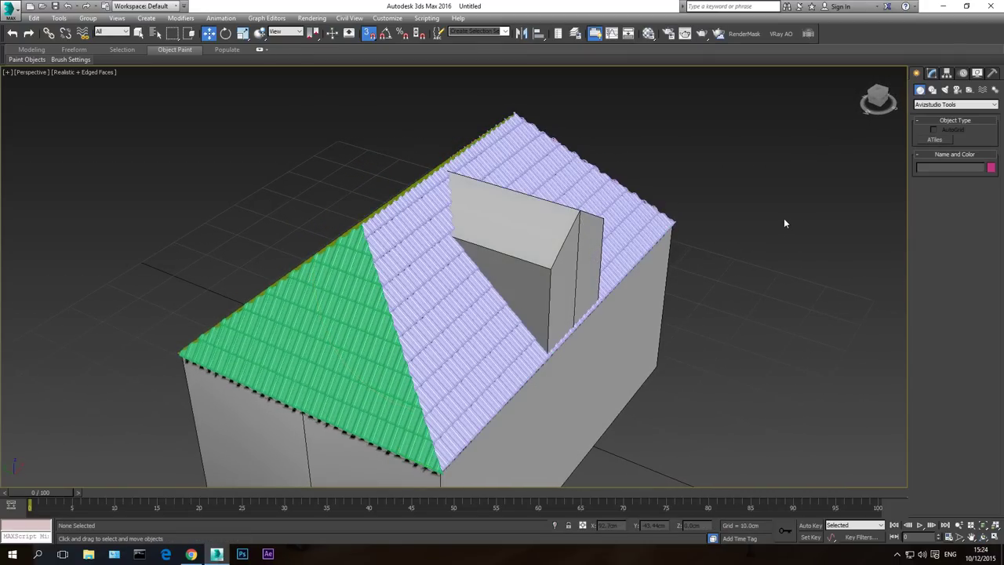
Select all four tile objects together, covering both long slopes and both hip ends
click(462, 305)
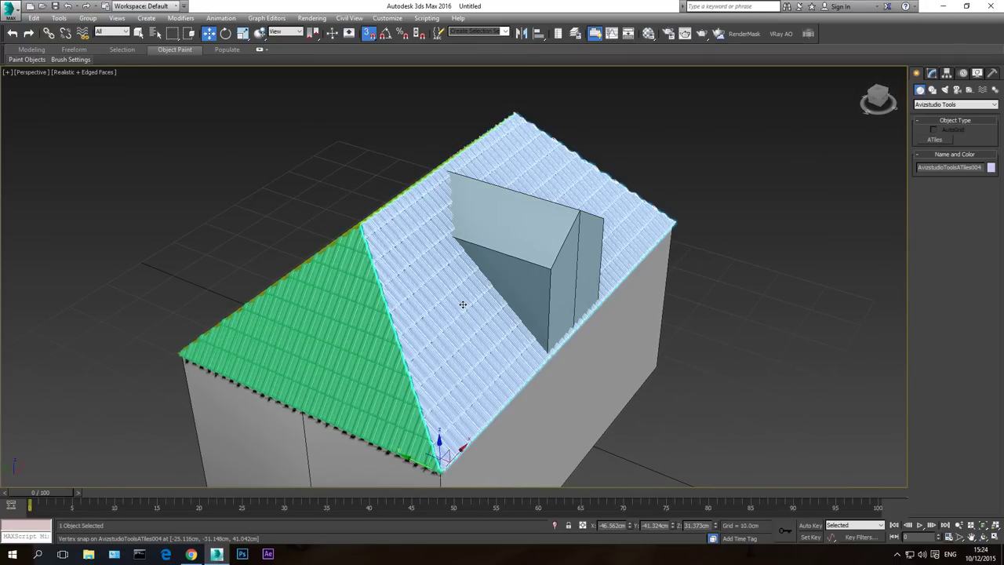
ctrl+click(350, 292)
click(984, 537)
drag(504, 313, 602, 316)
right_click(581, 316)
ctrl+click(365, 288)
click(981, 537)
drag(426, 293, 524, 226)
right_click(409, 269)
ctrl+click(409, 269)
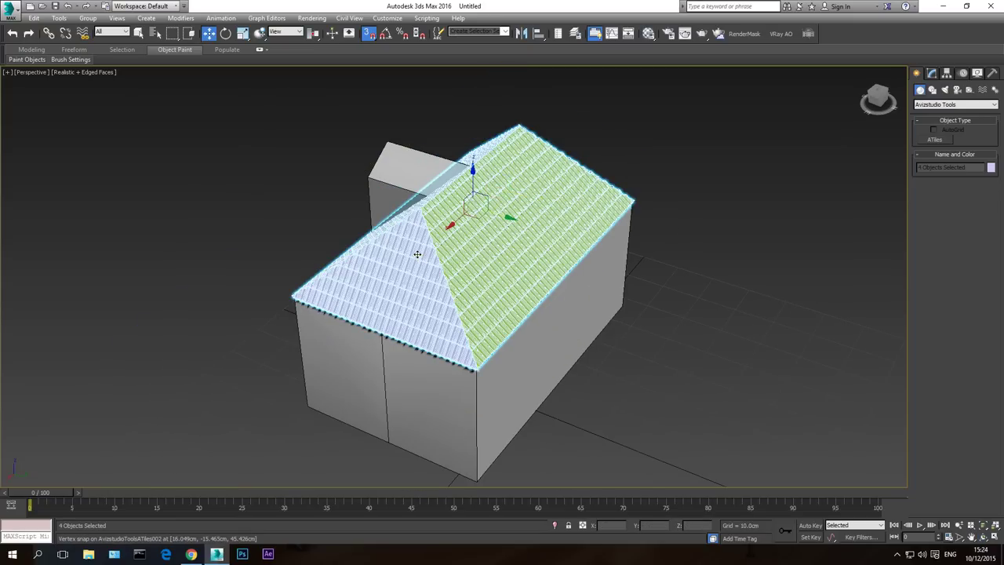
Group the four selected tile objects under the name "roof" and set the group's object color to black
click(87, 17)
click(102, 31)
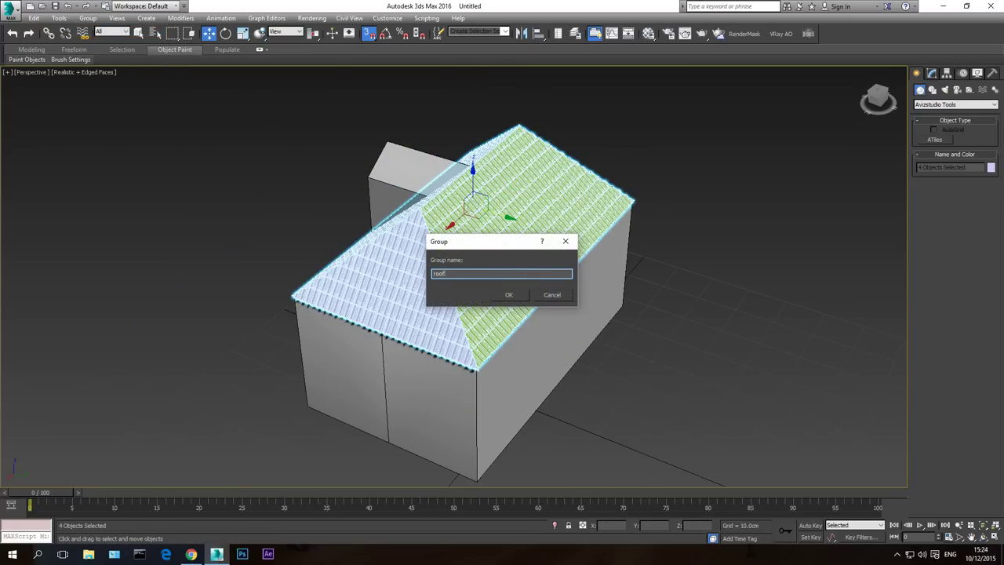
key(Return)
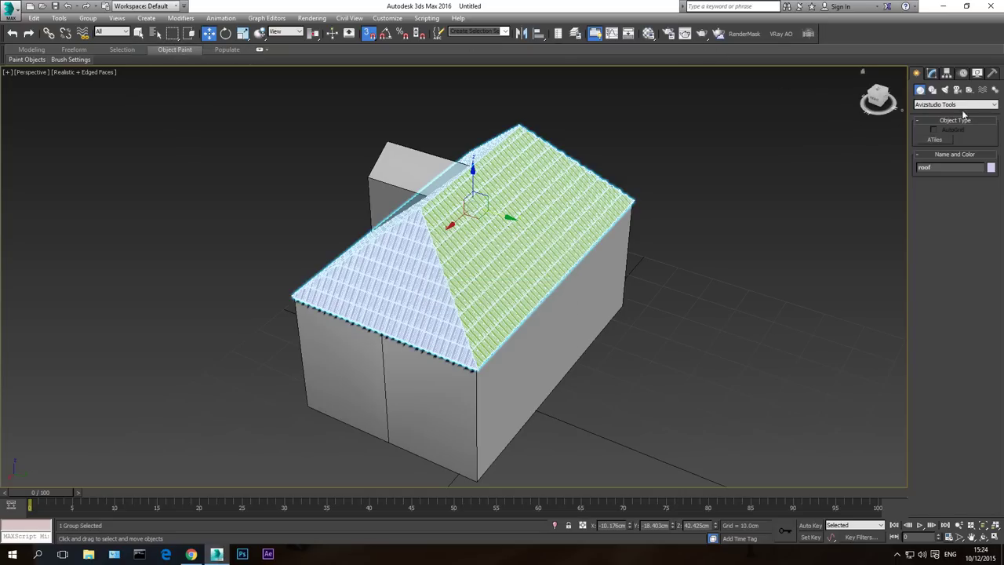
click(991, 169)
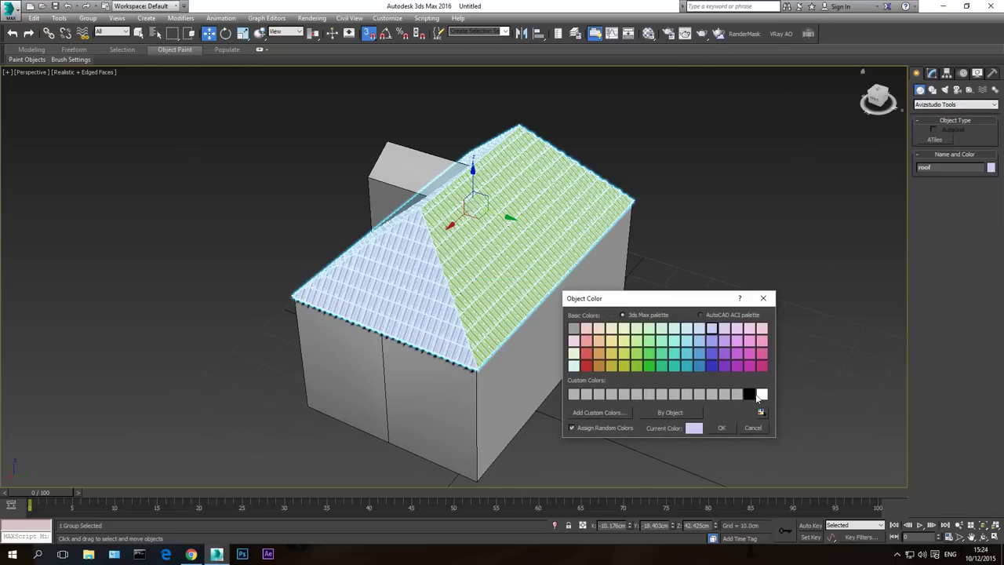
click(722, 426)
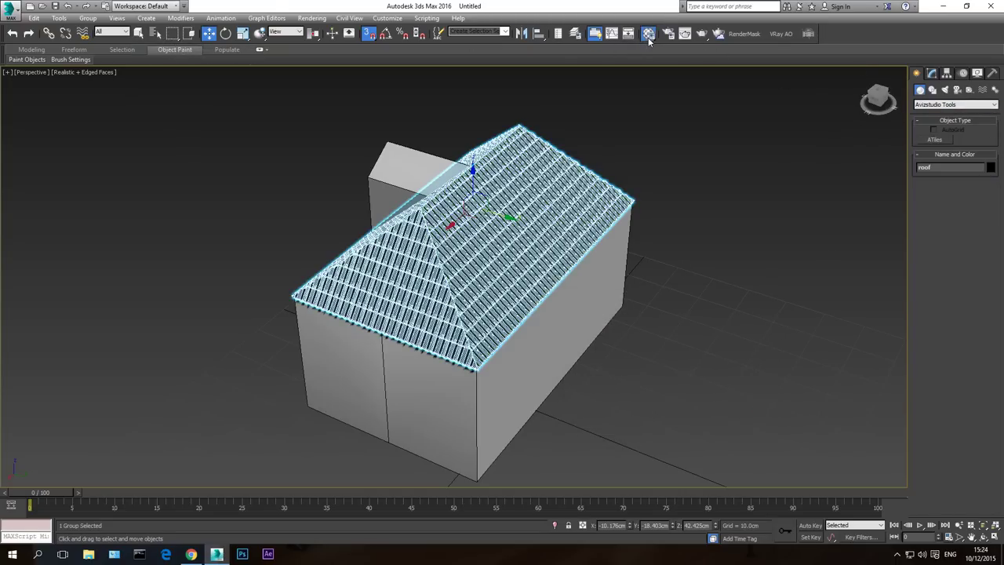
Assign the 01 - Default material to the roof group, close the Material Editor and deselect the group
click(648, 34)
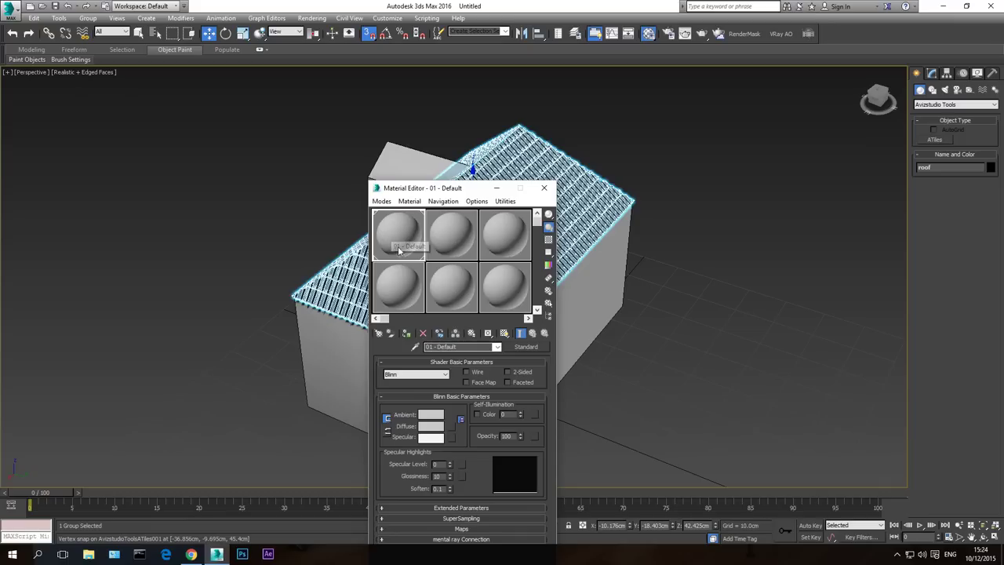
click(406, 332)
click(543, 188)
click(780, 311)
right_click(779, 311)
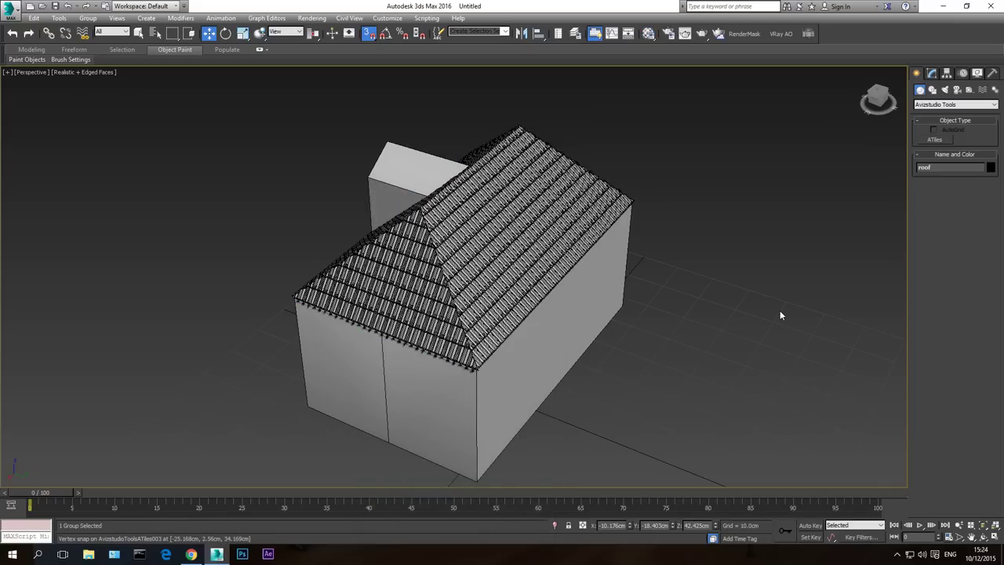
Turn off the edged faces display and inspect the tiled roof around the dormer
key(F4)
click(983, 537)
drag(403, 256, 495, 278)
scroll(465, 273, up, 4)
scroll(465, 273, down, 6)
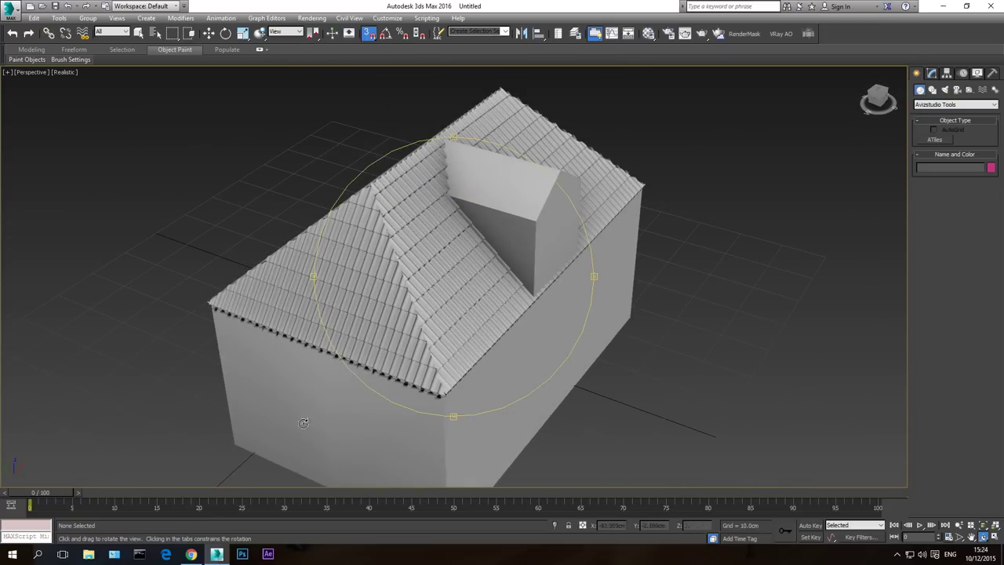
Switch to Chrome and look through the sample roof images on the Aviz Studio ATiles page
click(192, 554)
scroll(589, 206, up, 15)
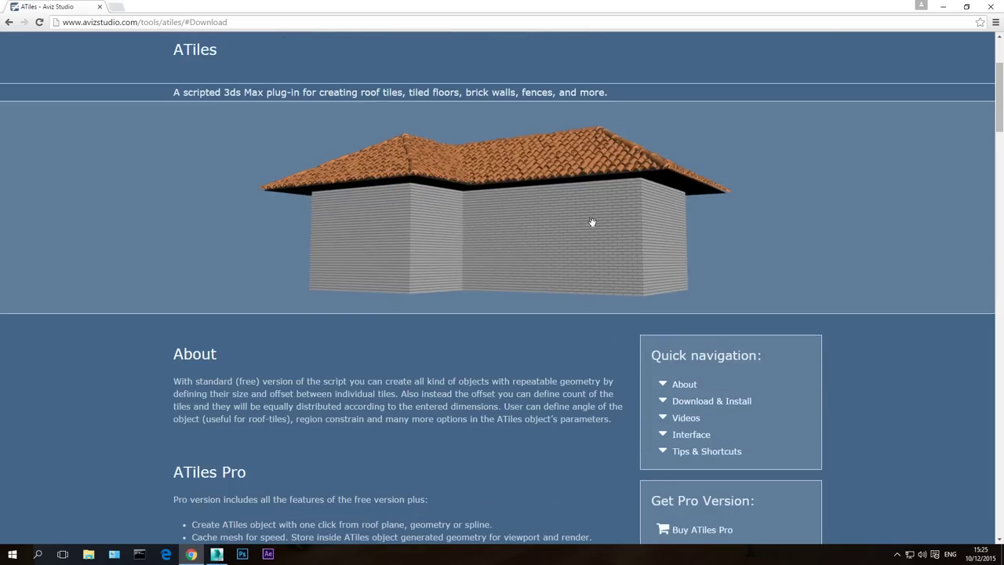
click(811, 375)
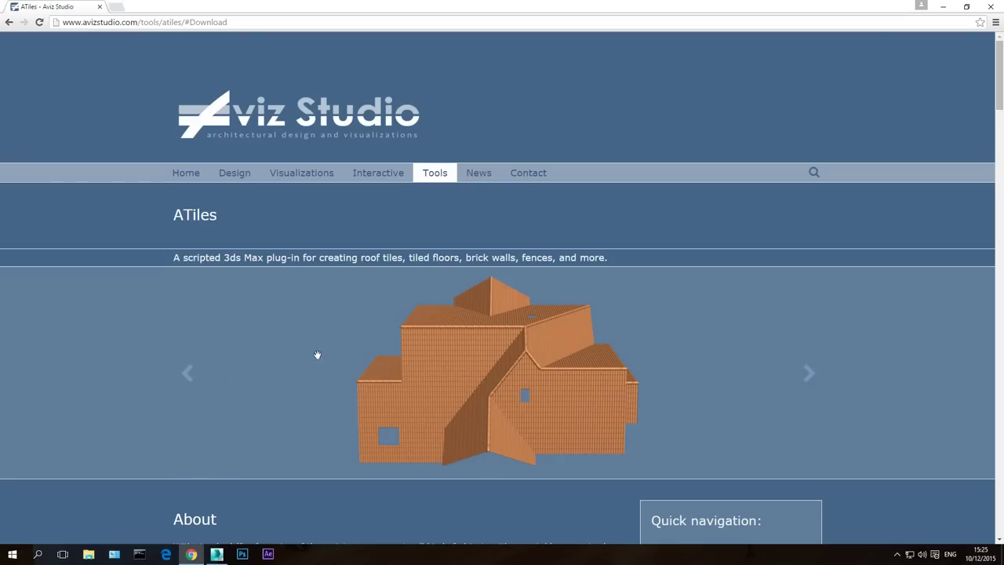
click(815, 372)
click(813, 372)
click(812, 370)
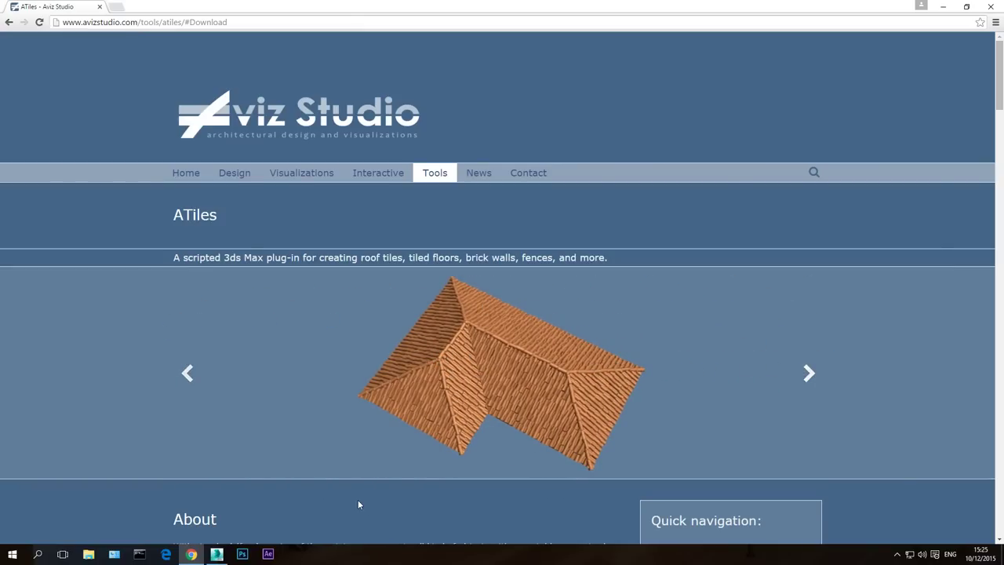
Switch back to 3ds Max, hide the roof group and turn on the edged faces display
click(216, 554)
drag(456, 368, 490, 325)
right_click(468, 299)
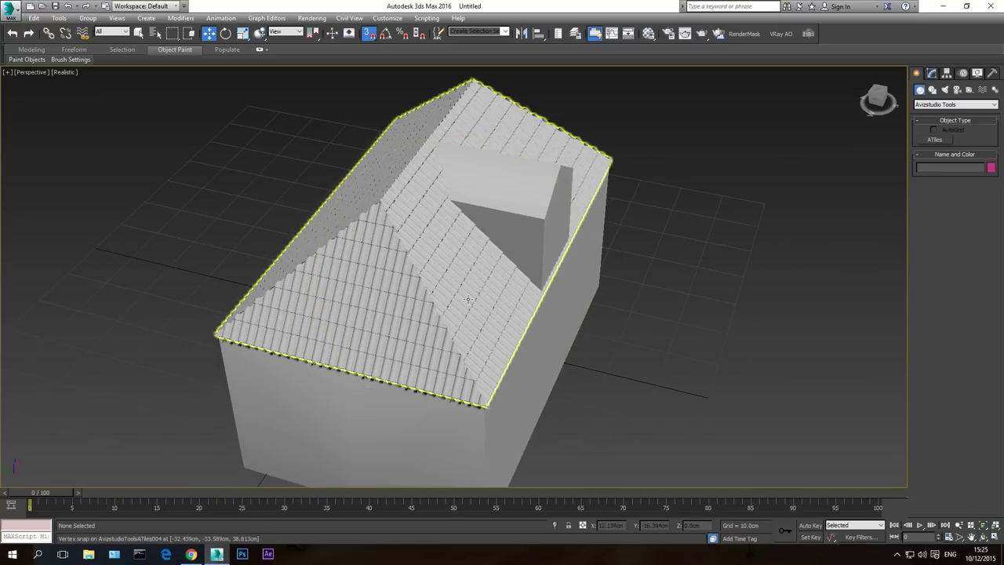
click(370, 187)
right_click(431, 199)
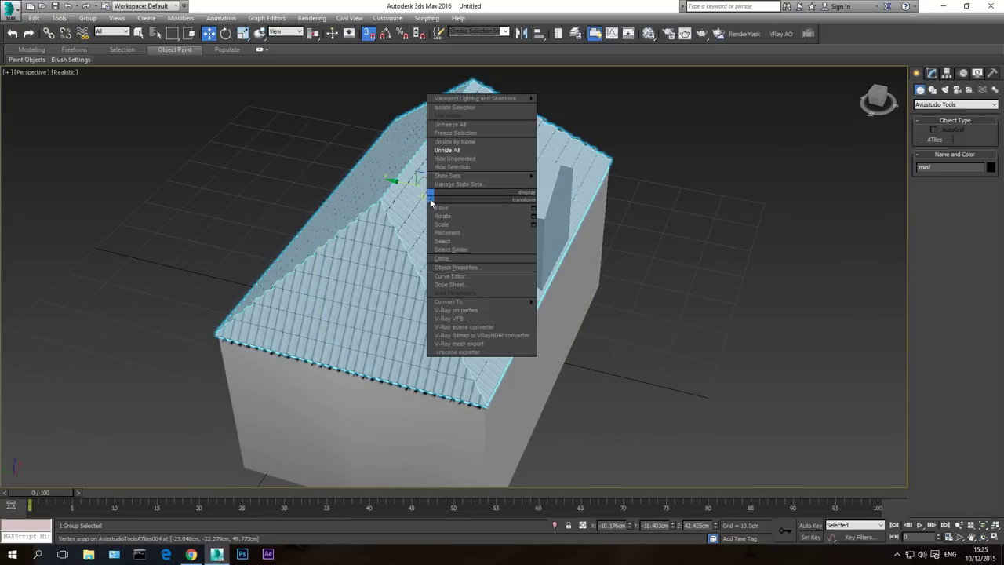
click(451, 165)
key(F4)
Start a new ATiles object at the hipped end of the house and set its layout type to Straight Line - Y
click(983, 538)
drag(486, 291, 523, 295)
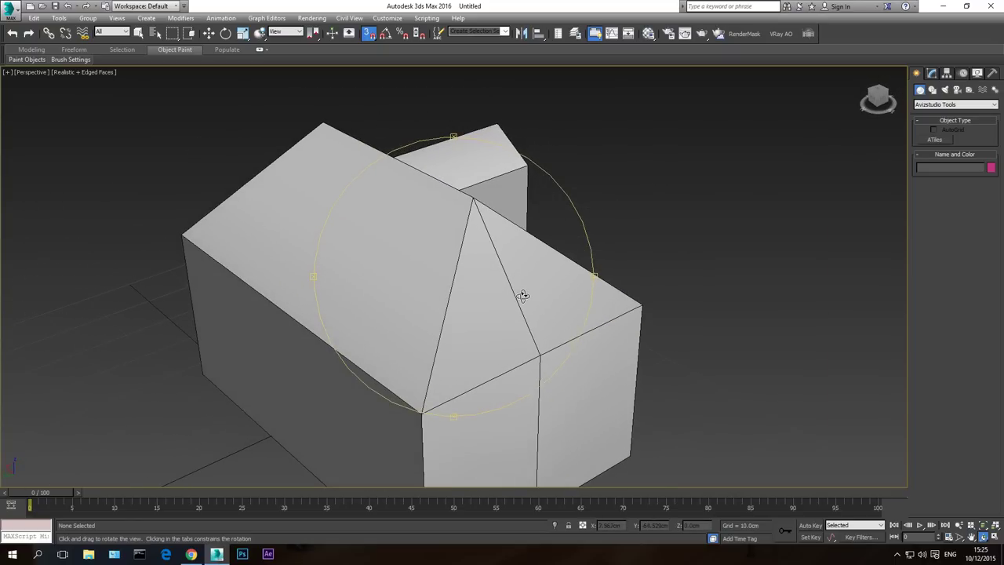
click(934, 140)
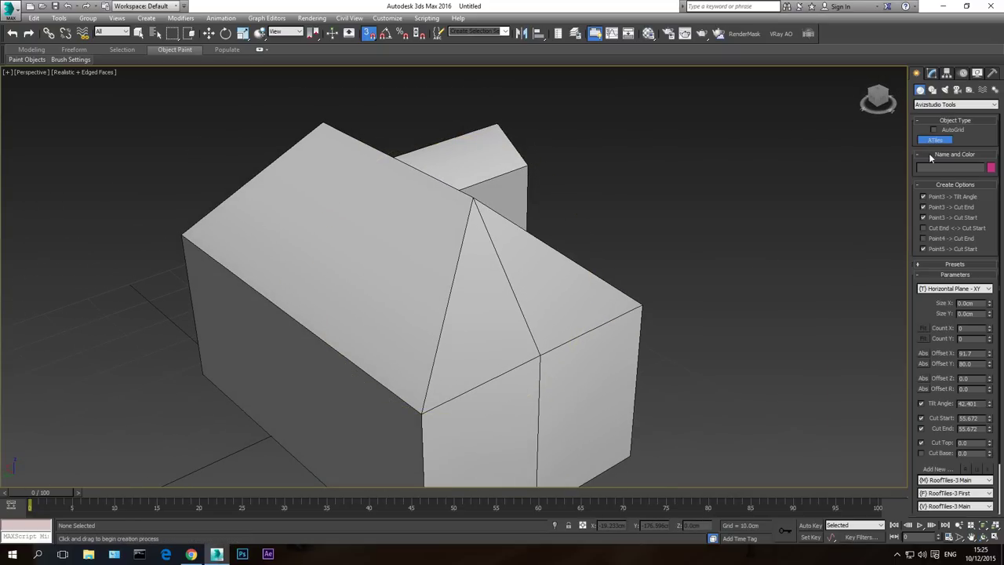
click(950, 288)
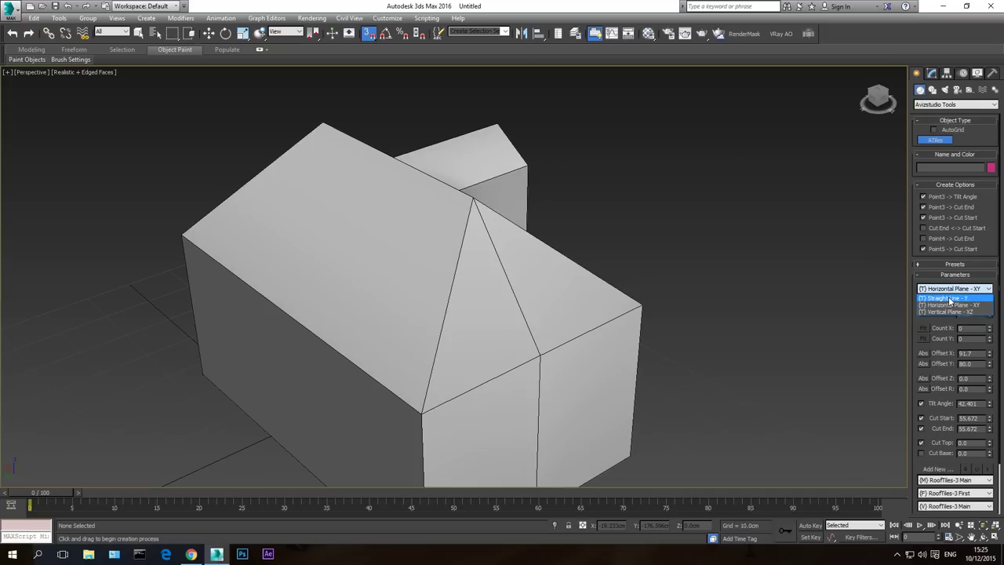
click(949, 299)
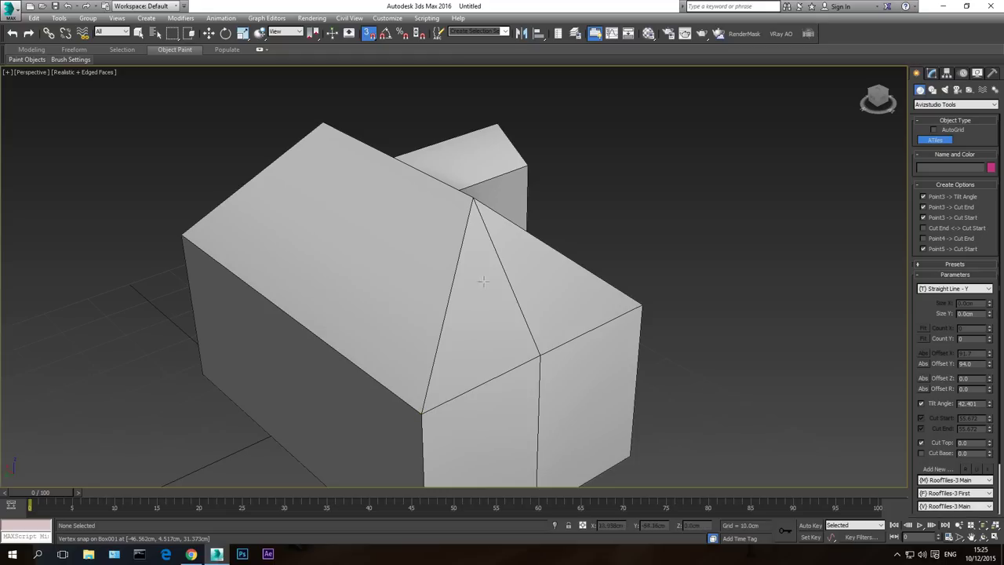
click(473, 200)
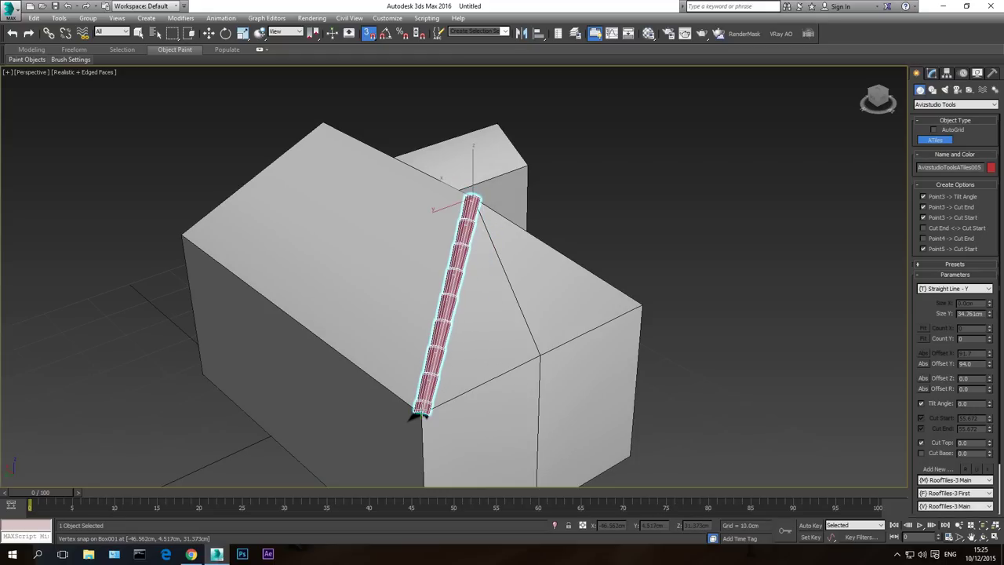
right_click(483, 336)
key(Delete)
Create a straight ATiles row along the hip edge facing away from the dormer, from the eave corner up to the ridge end
click(935, 141)
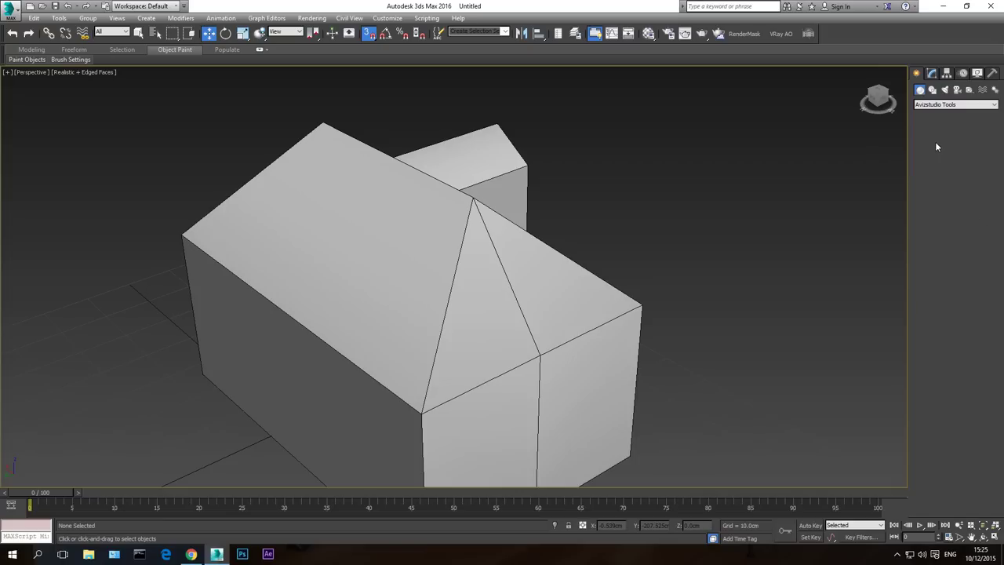
click(935, 140)
click(416, 414)
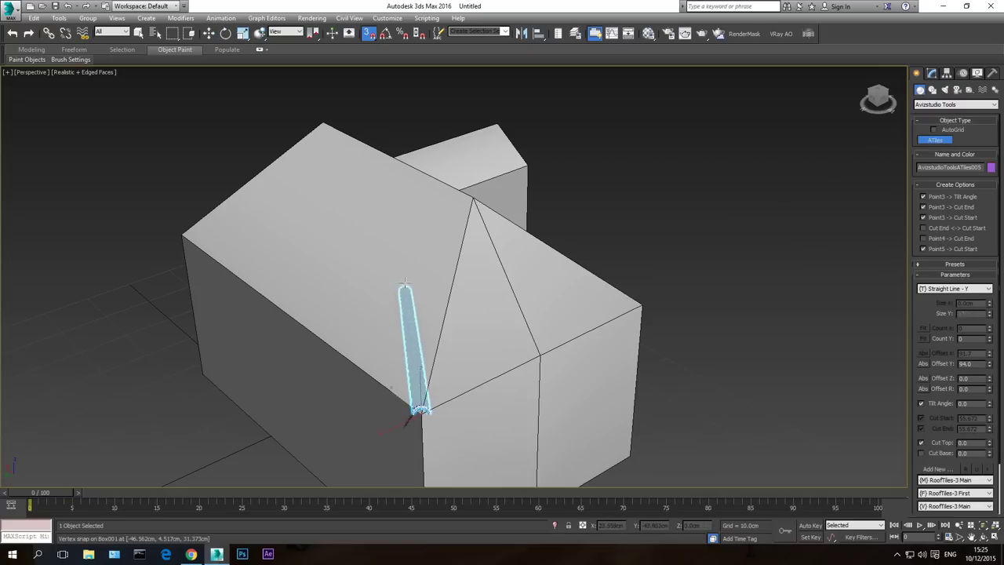
click(466, 192)
Hide the new hip tile row to expose the bare roof edges
click(983, 537)
drag(448, 295, 528, 262)
scroll(407, 334, up, 5)
scroll(499, 325, down, 5)
drag(512, 318, 537, 313)
right_click(537, 313)
right_click(537, 313)
right_click(604, 238)
click(632, 211)
Create a straight ATiles row up the dormer-side hip edge at the same end of the house, from eave corner to ridge, and hide it
middle_drag(668, 335, 650, 254)
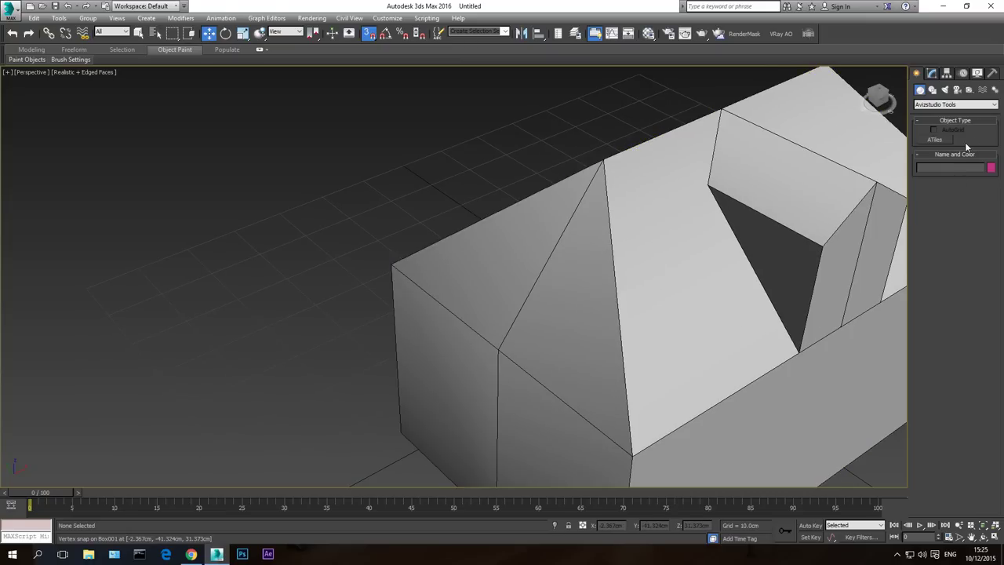
click(931, 139)
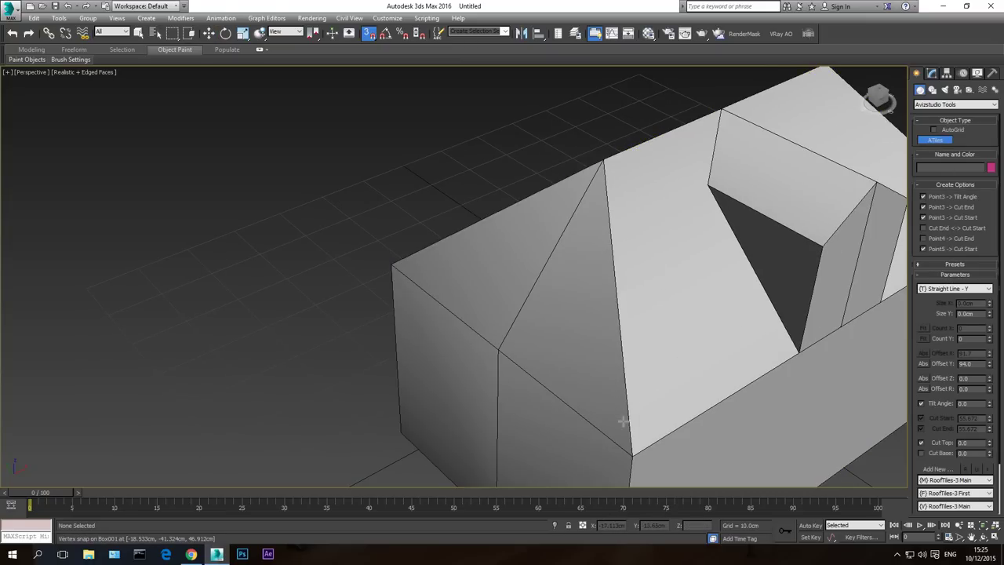
drag(631, 455, 602, 161)
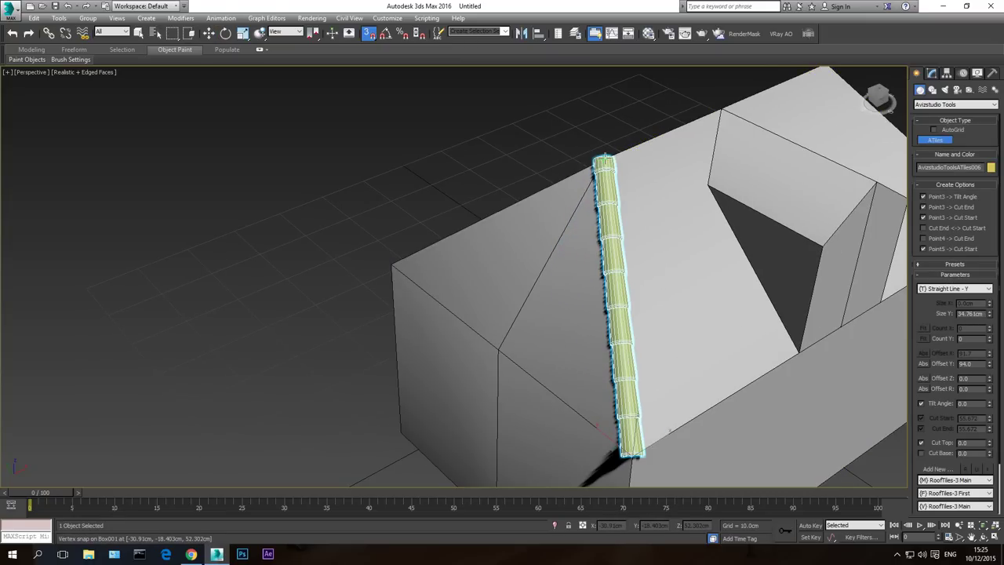
key(w)
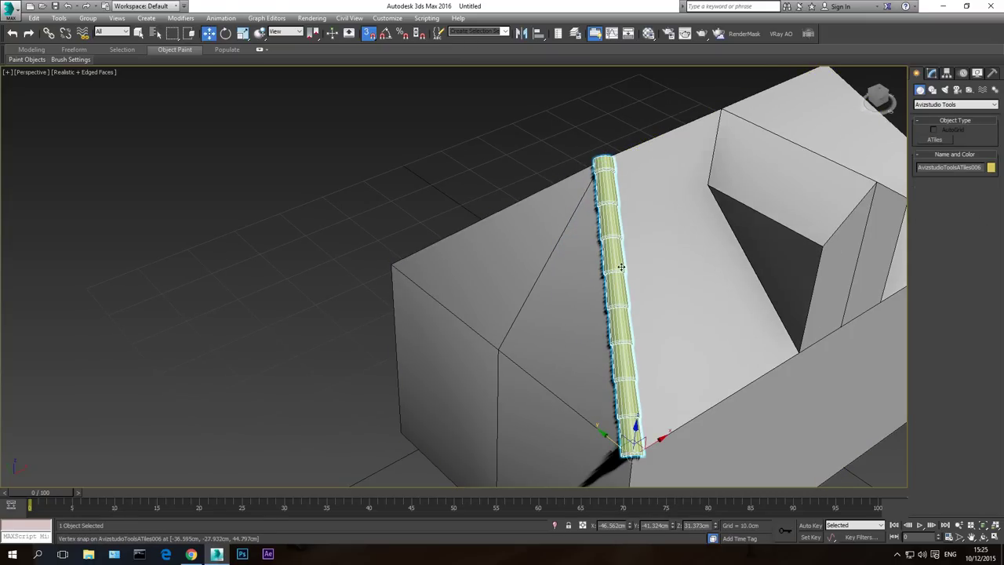
key(ctrl+r)
drag(473, 274, 426, 324)
right_click(532, 183)
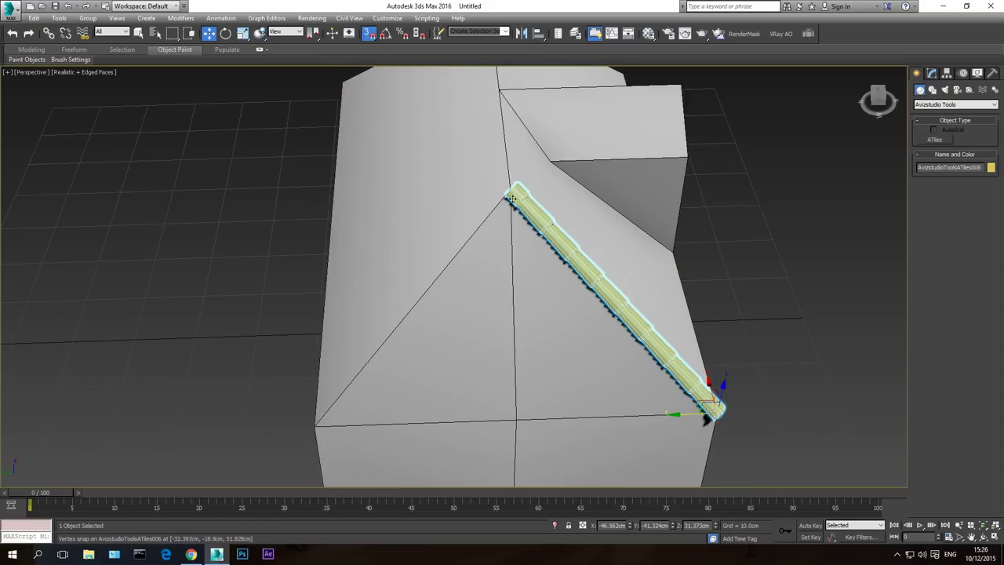
right_click(523, 206)
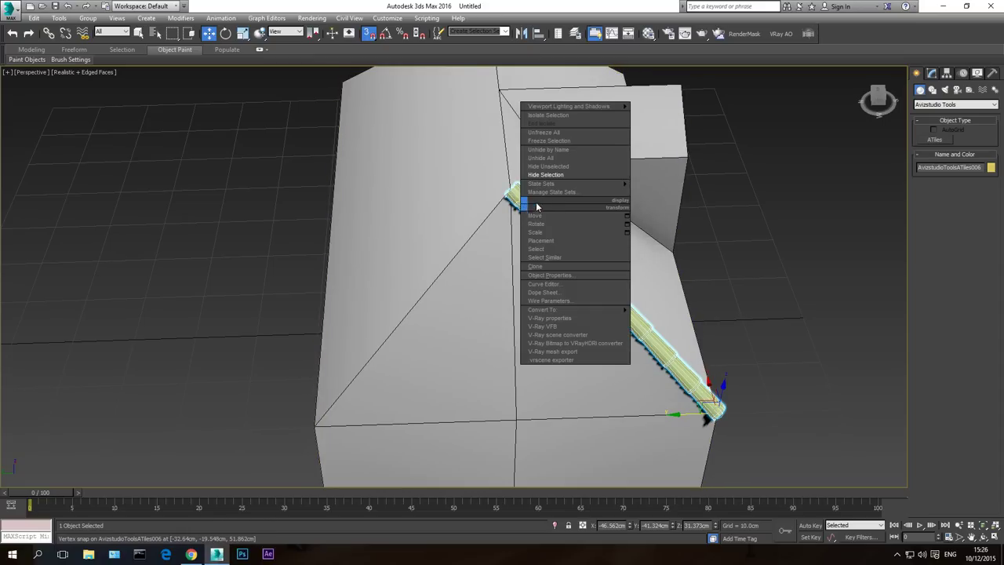
click(545, 174)
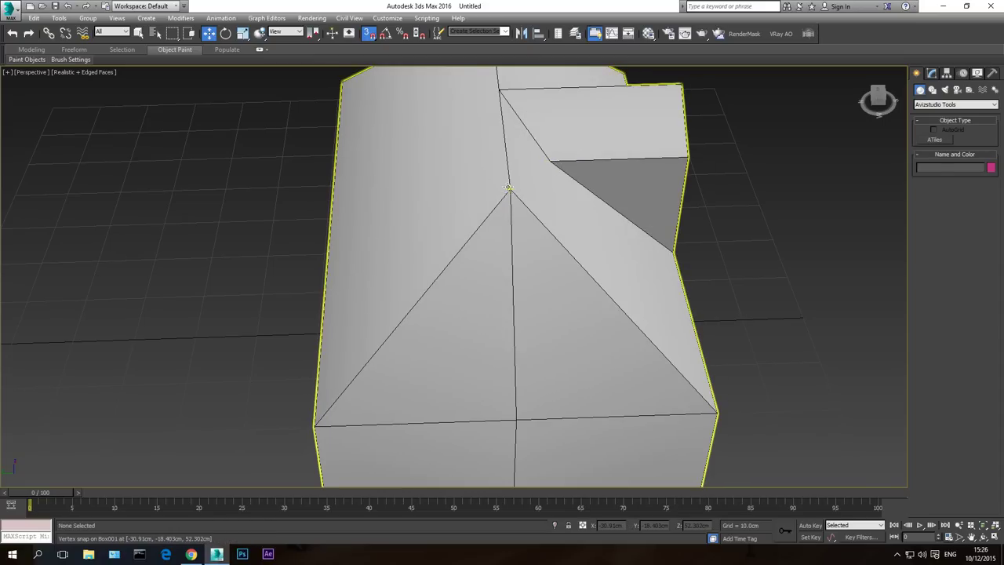
Create a straight ATiles row along the main roof ridge from one end to the other, and hide it
click(983, 536)
drag(475, 253, 602, 269)
right_click(552, 191)
click(937, 139)
scroll(638, 164, down, 2)
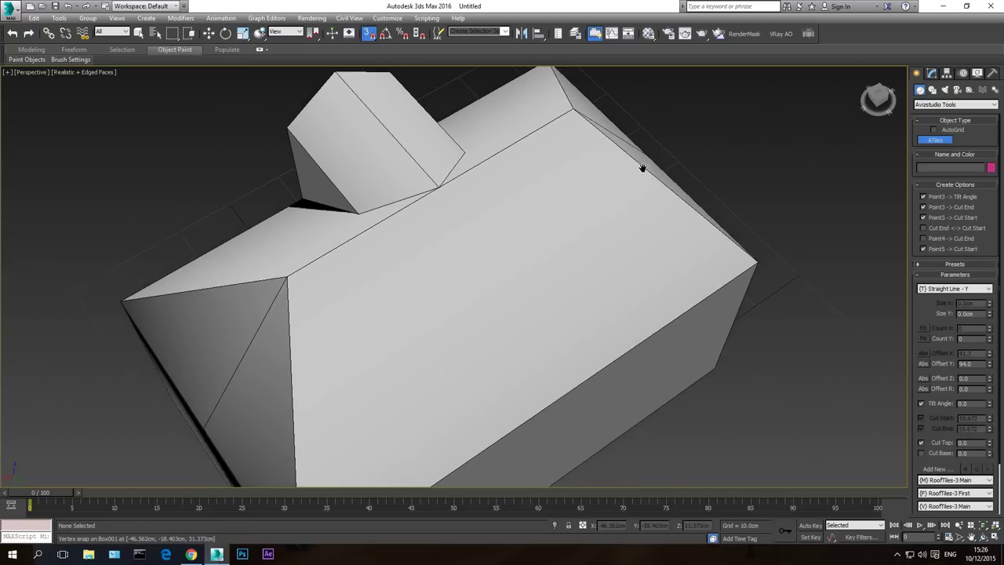
drag(580, 120, 293, 287)
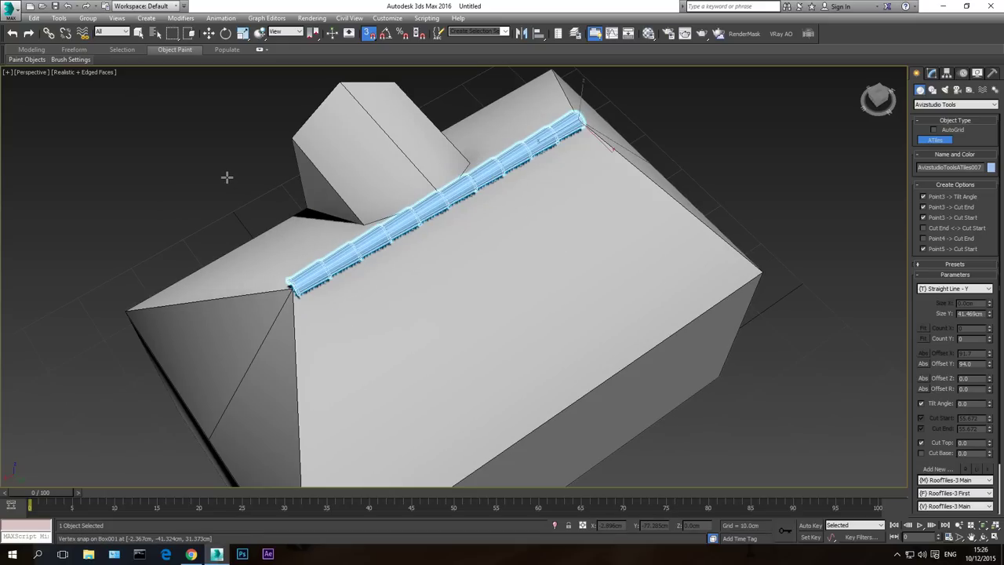
key(w)
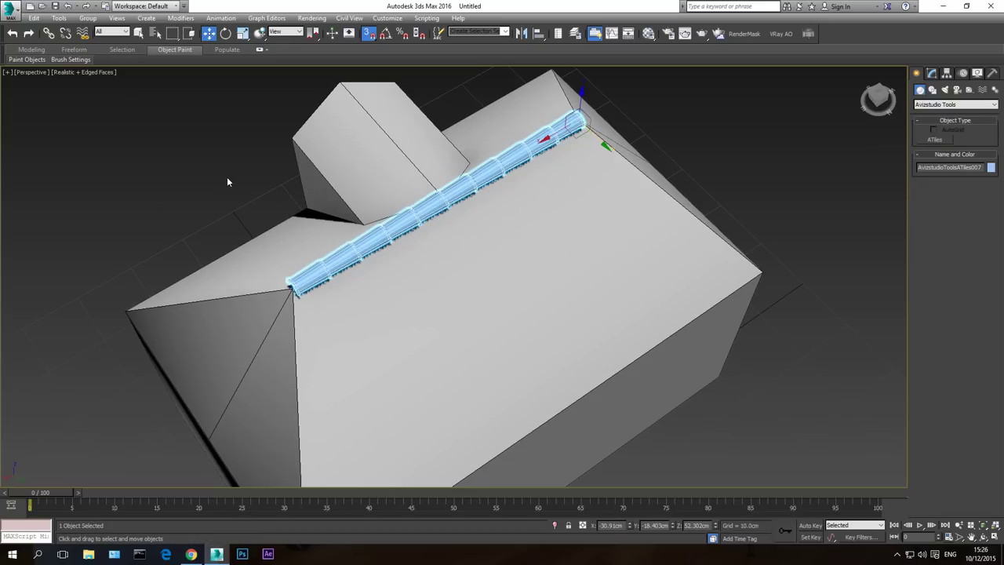
right_click(410, 224)
click(446, 190)
Create a straight ATiles row up the dormer-side hip edge at the opposite end of the house, and hide it
middle_drag(448, 306, 727, 191)
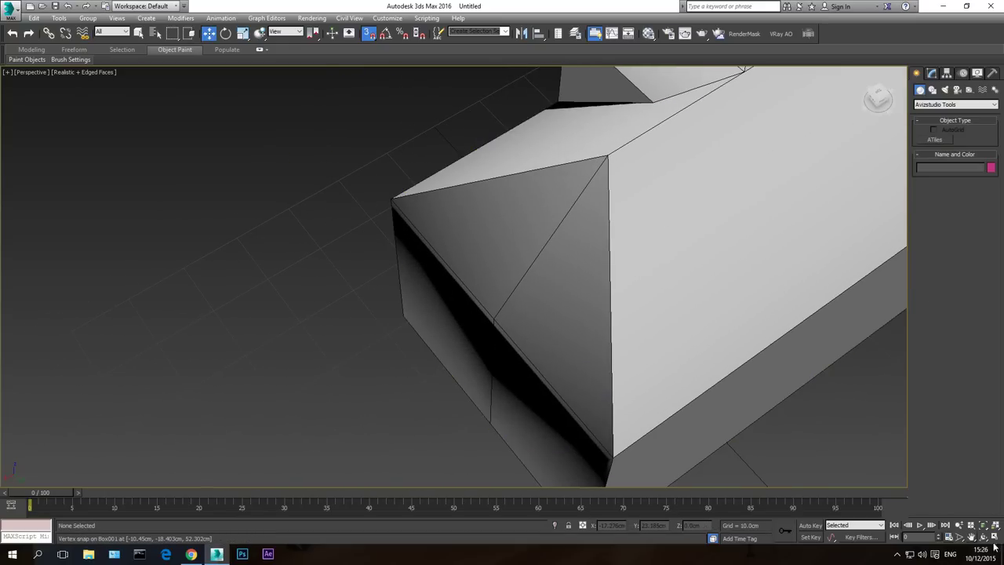
click(982, 538)
drag(361, 297, 493, 283)
right_click(494, 282)
click(935, 140)
click(447, 349)
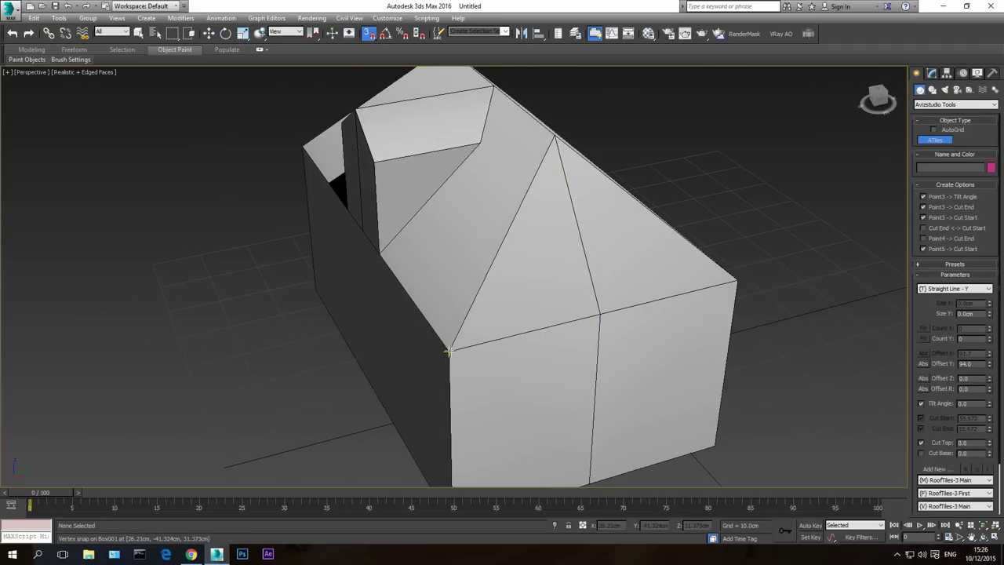
click(554, 135)
right_click(552, 135)
right_click(522, 191)
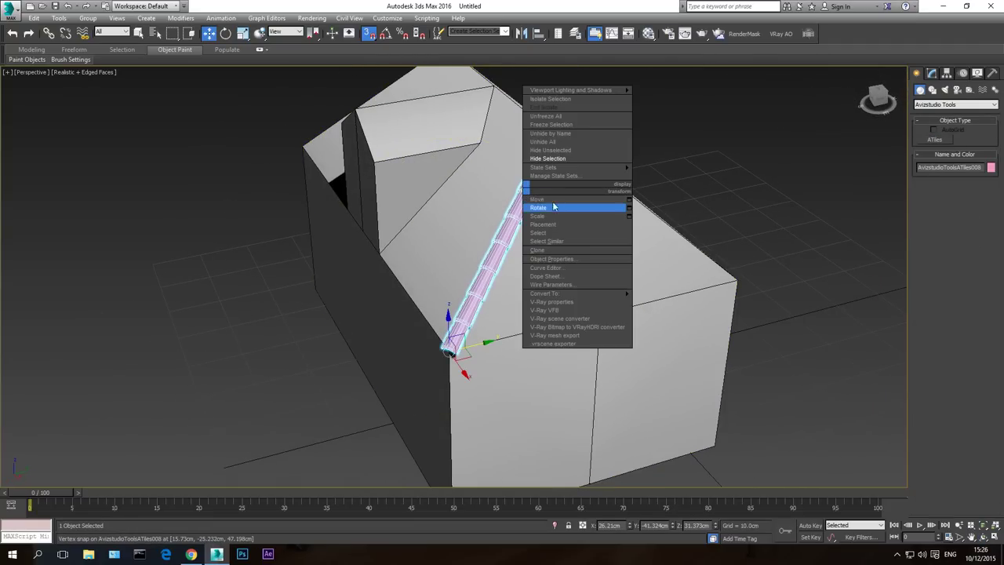
click(555, 157)
Create a straight ATiles row along the last remaining hip edge, from the eave corner to the ridge end, and unhide all objects
click(935, 140)
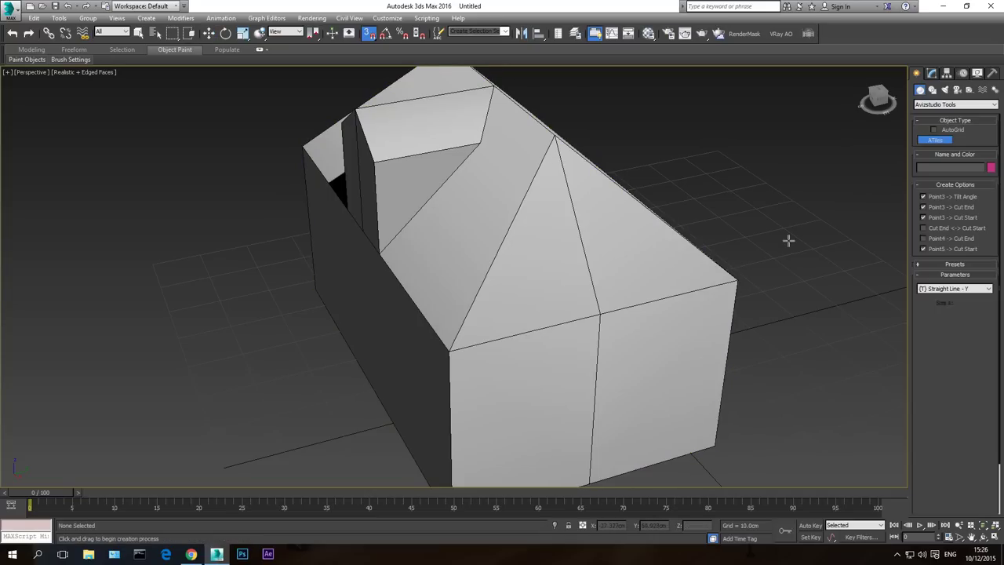
click(740, 279)
click(556, 135)
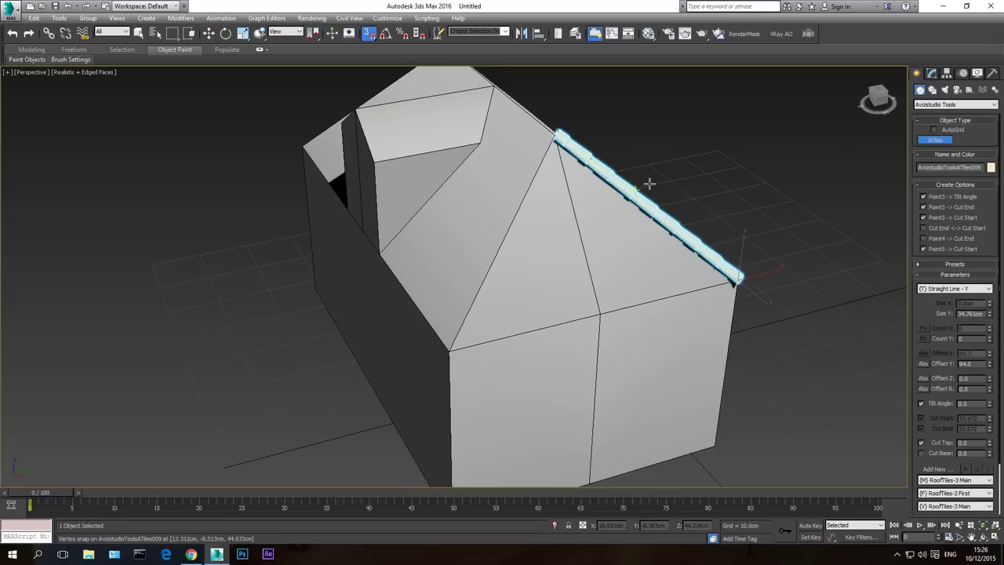
key(w)
right_click(692, 165)
click(717, 114)
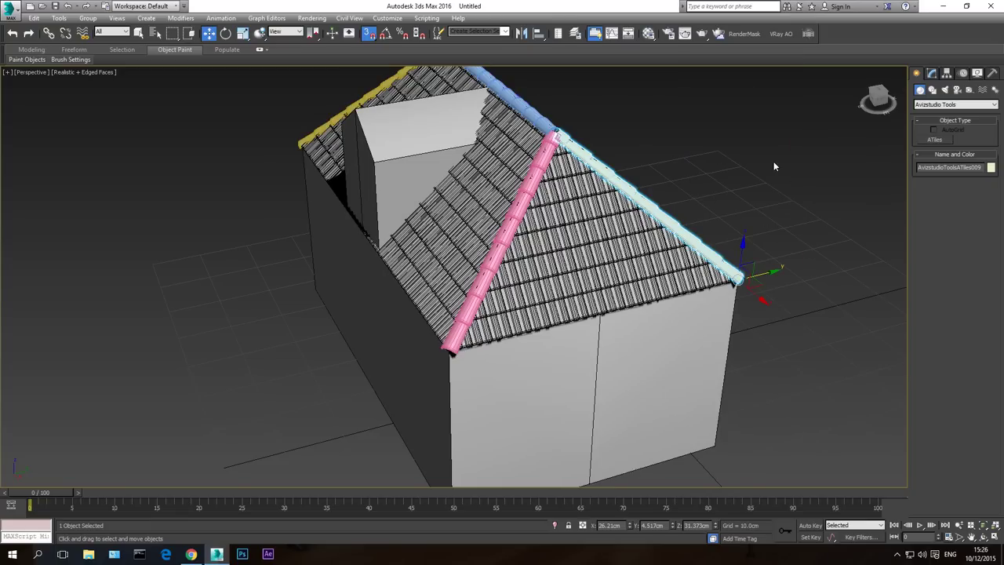
Select all five ridge and hip tile rows and set their object color to black
click(650, 208)
ctrl+click(528, 195)
ctrl+click(538, 118)
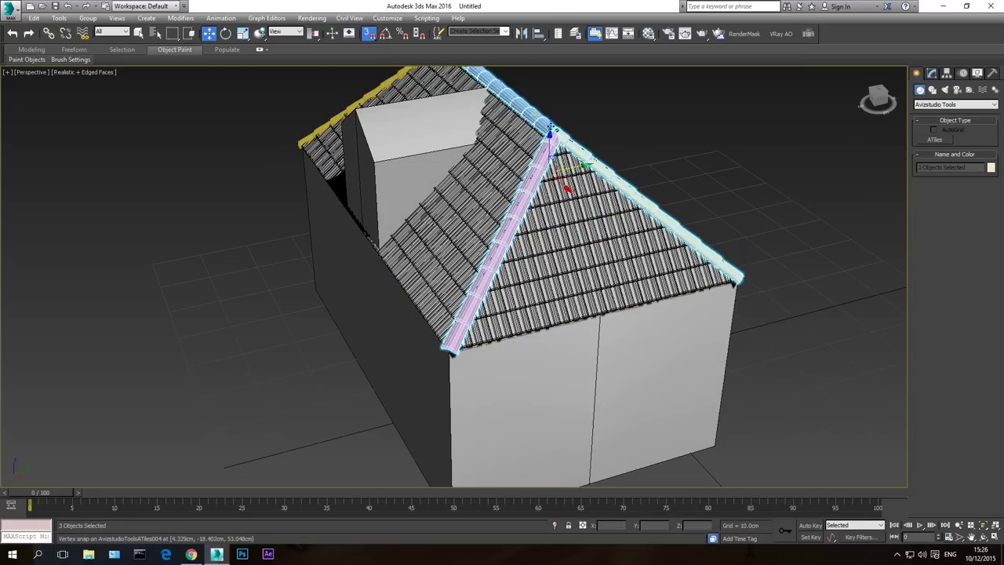
click(982, 536)
drag(431, 238, 596, 266)
right_click(595, 267)
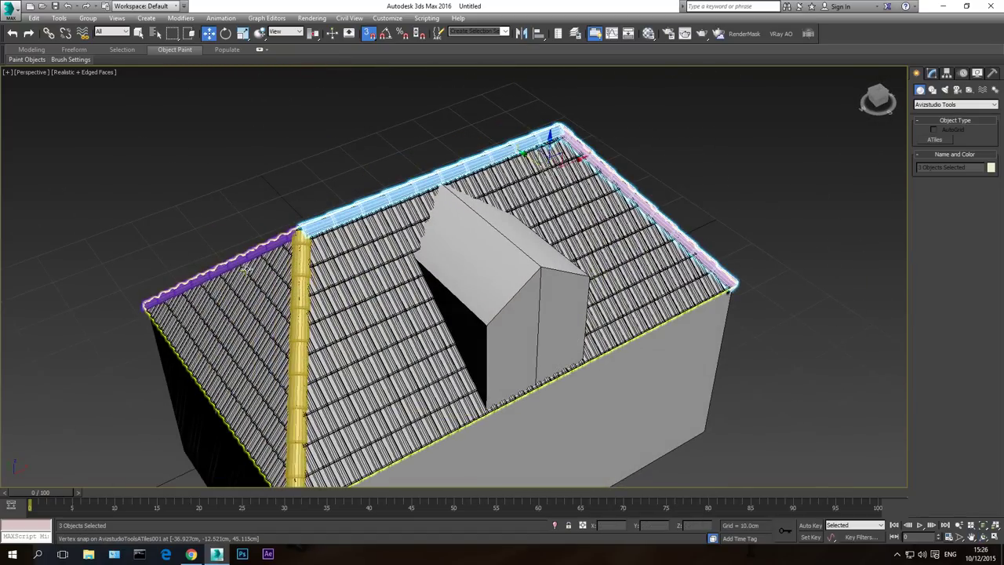
ctrl+click(302, 264)
ctrl+click(228, 268)
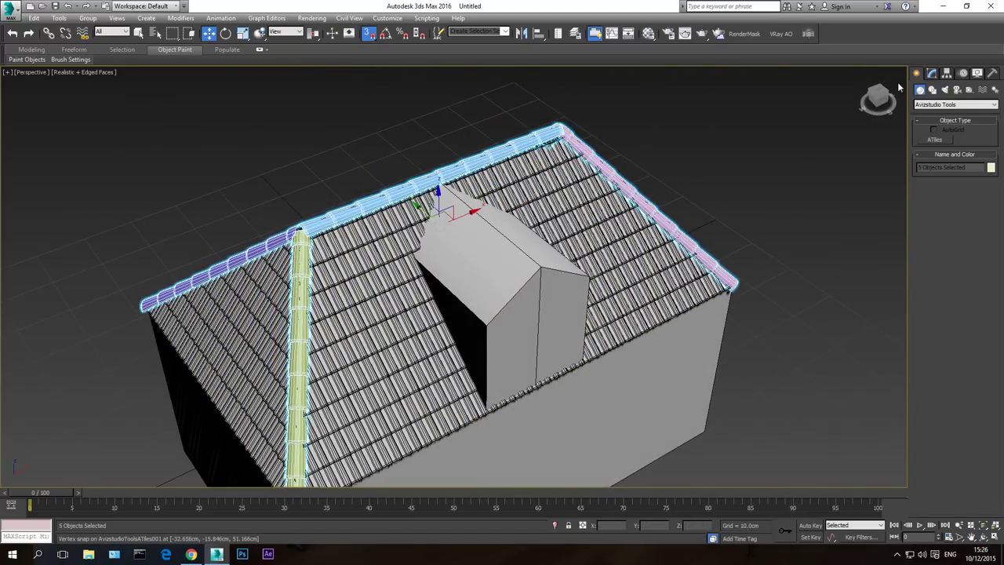
click(989, 167)
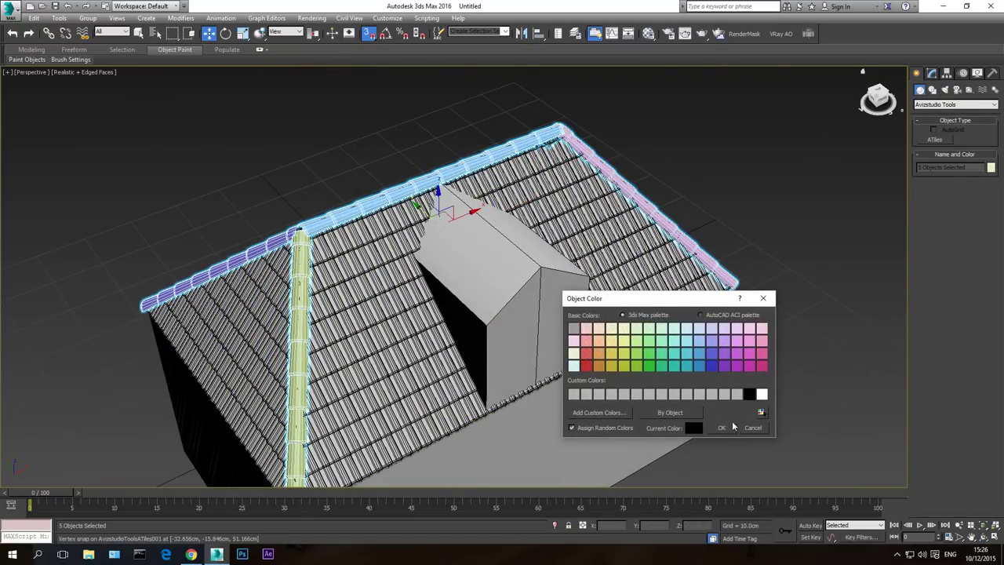
click(725, 428)
Assign the 01 - Default material to the five tile rows, close the Material Editor, deselect them and turn off edged faces
click(648, 34)
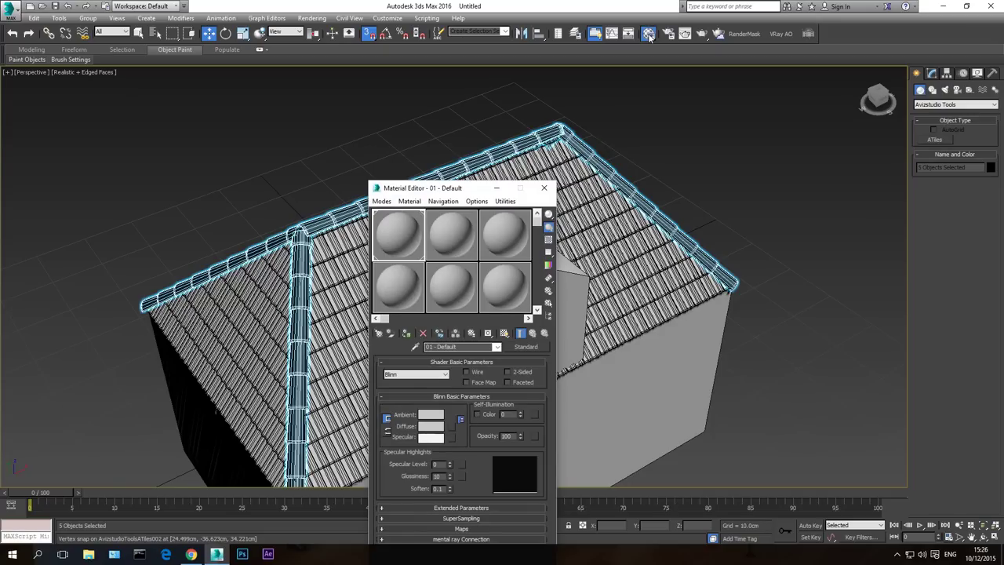
click(407, 334)
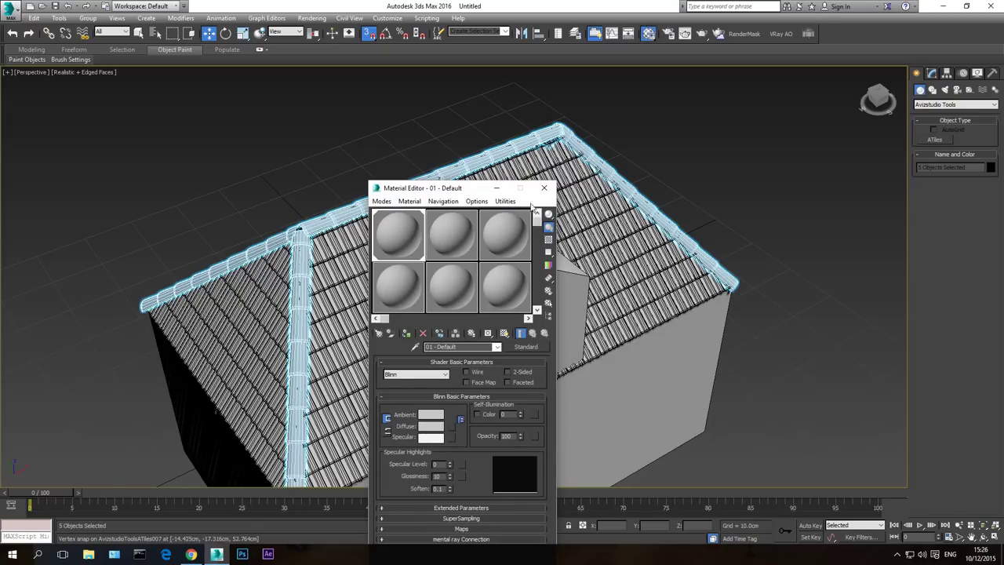
click(549, 196)
click(694, 162)
key(F4)
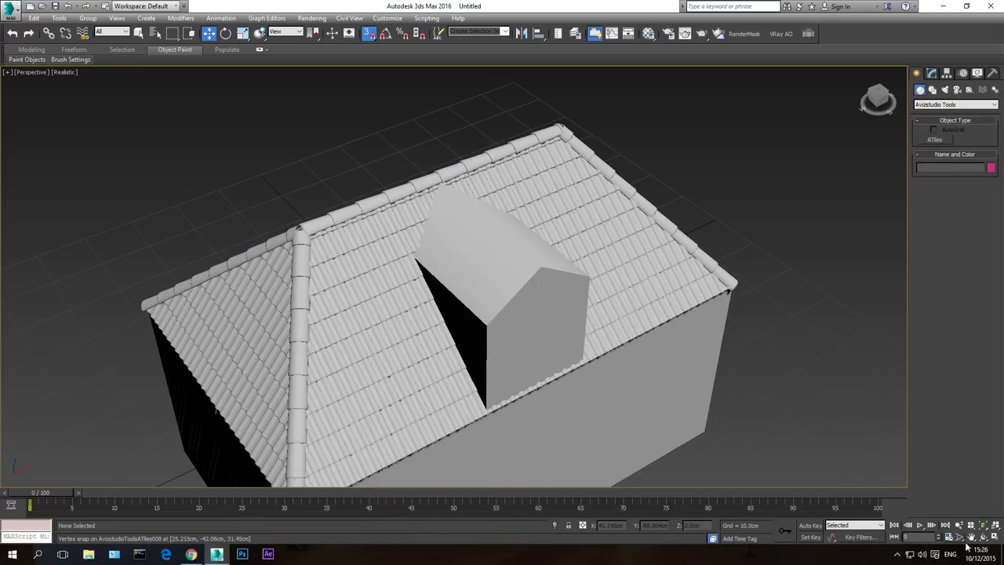
Set the Element and Offset scale to 0.08 for the hip tile row on the side away from the dormer
click(993, 538)
drag(768, 412, 479, 230)
scroll(423, 226, up, 4)
scroll(484, 277, down, 2)
drag(456, 283, 365, 278)
right_click(397, 199)
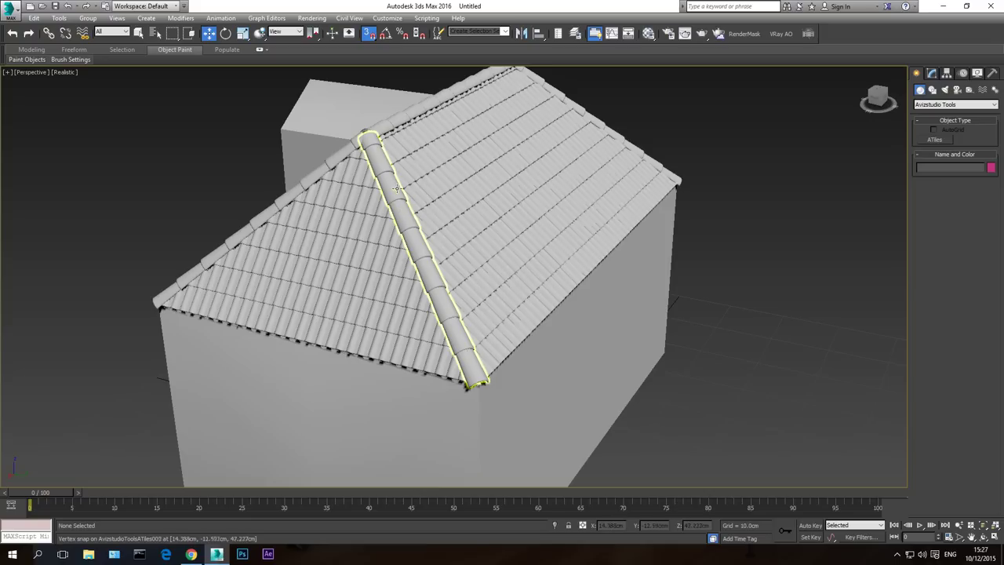
click(398, 190)
click(931, 72)
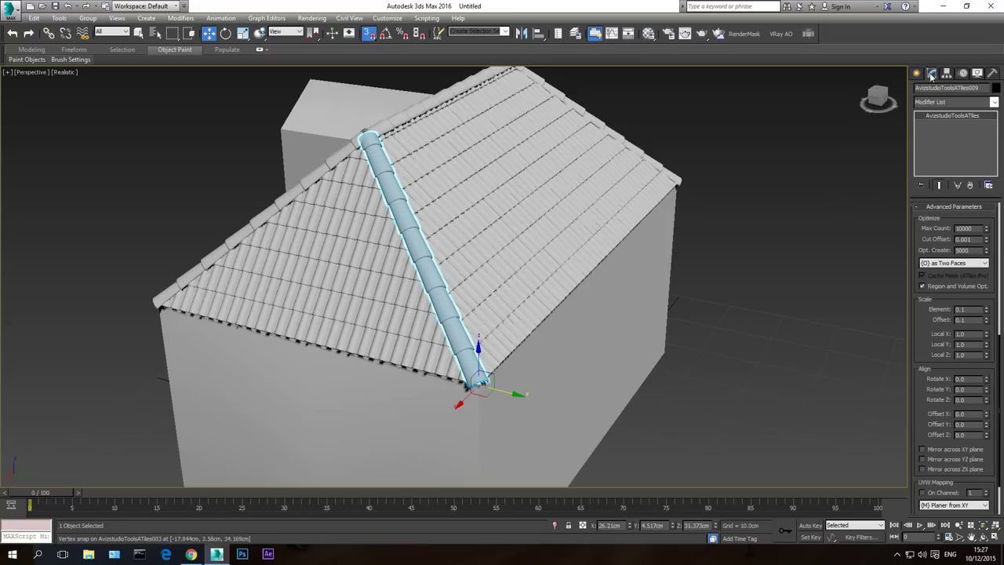
drag(920, 338, 921, 316)
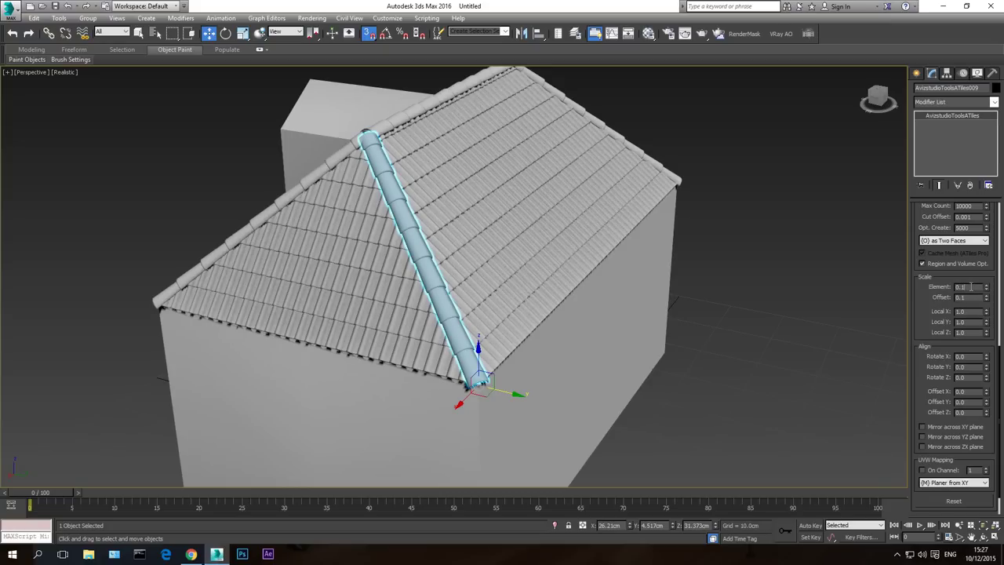
key(Return)
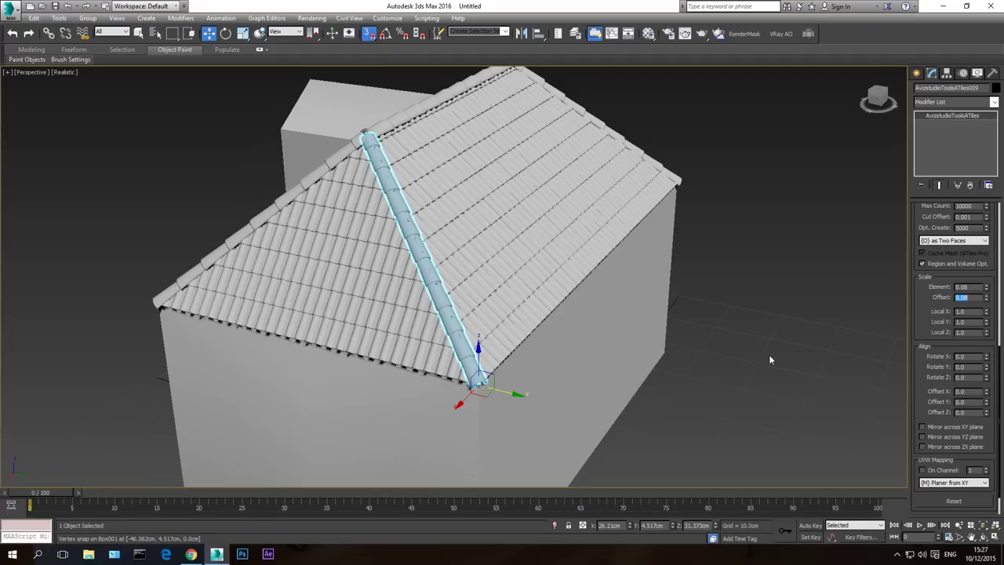
click(852, 460)
Turn off snapping, nudge the resized hip tile row slightly along Z and deselect it
click(982, 538)
drag(402, 258, 443, 225)
scroll(450, 256, up, 4)
key(w)
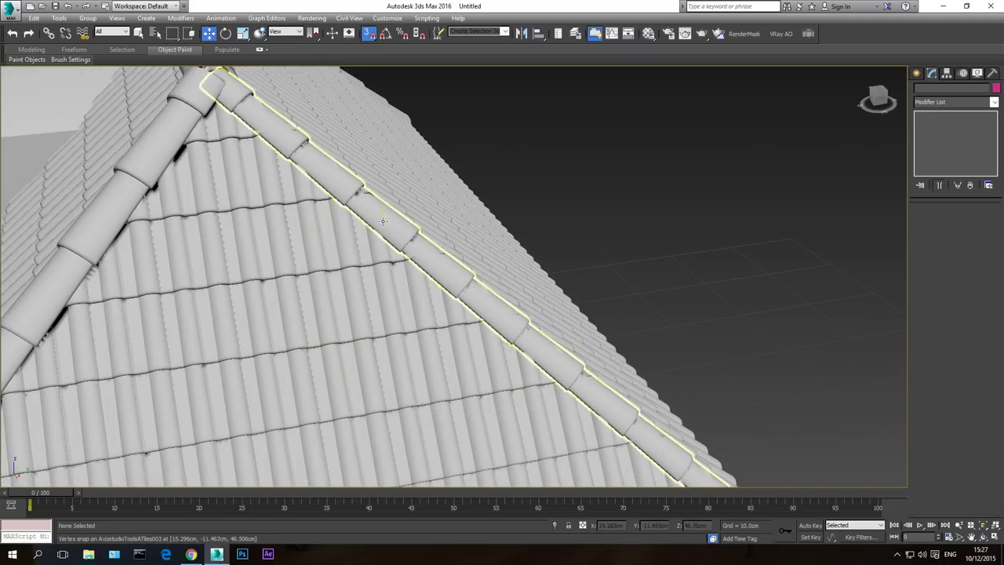
click(385, 221)
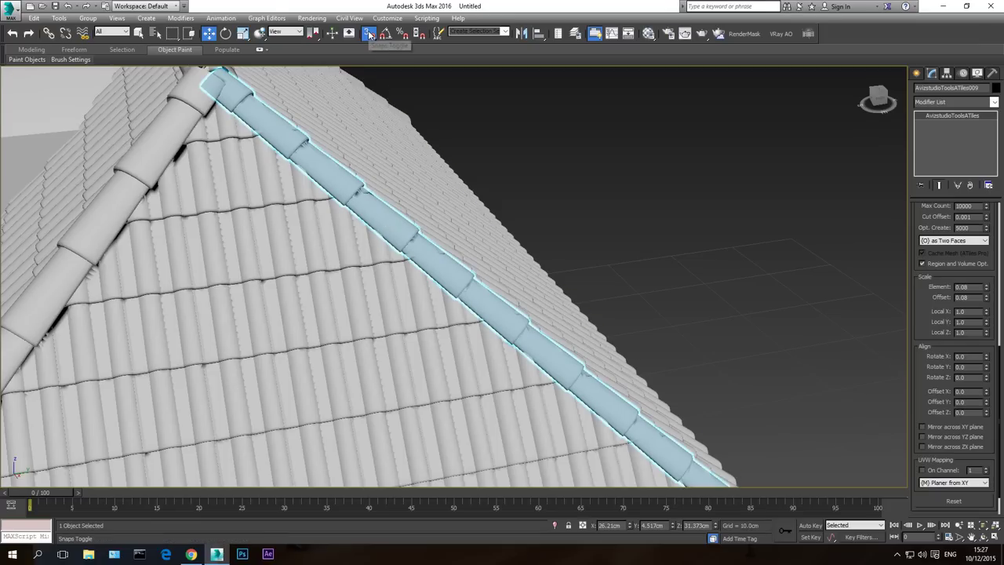
key(z)
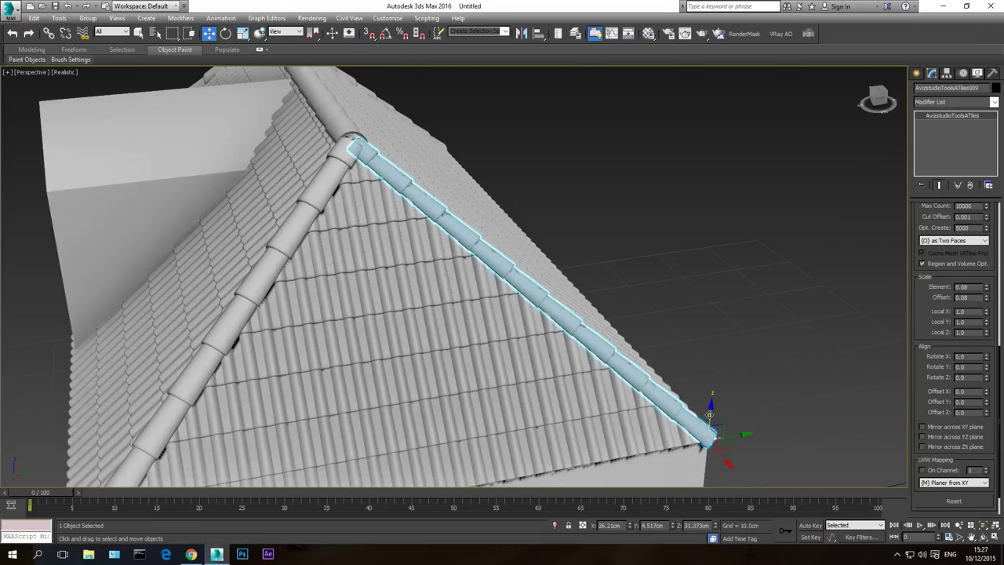
drag(709, 413, 707, 412)
click(733, 307)
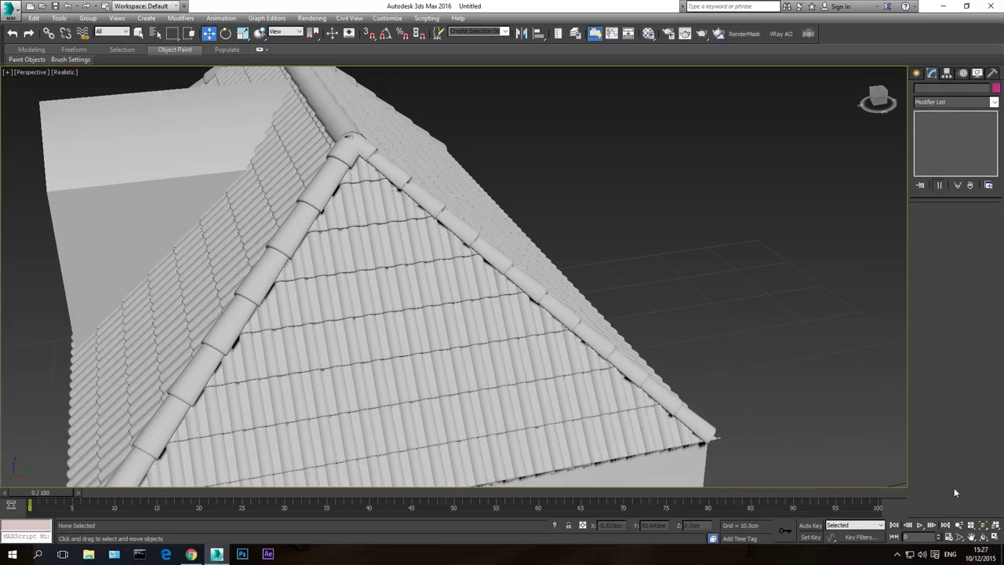
Hide everything except the house body and display its edged faces
click(985, 538)
drag(508, 298, 577, 147)
drag(636, 270, 499, 316)
scroll(482, 327, up, 3)
drag(509, 272, 412, 269)
middle_drag(364, 209, 425, 282)
key(w)
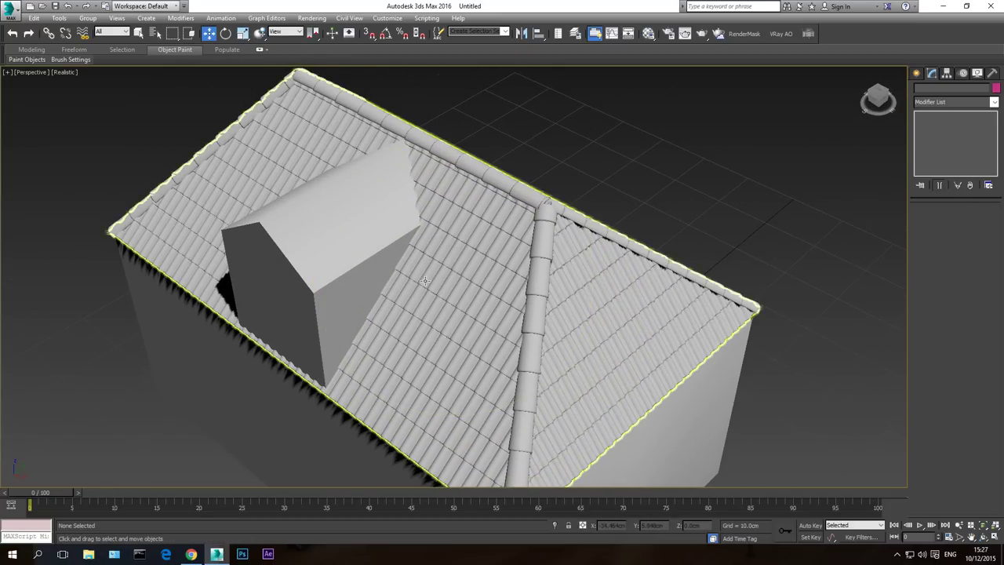
click(362, 204)
right_click(362, 204)
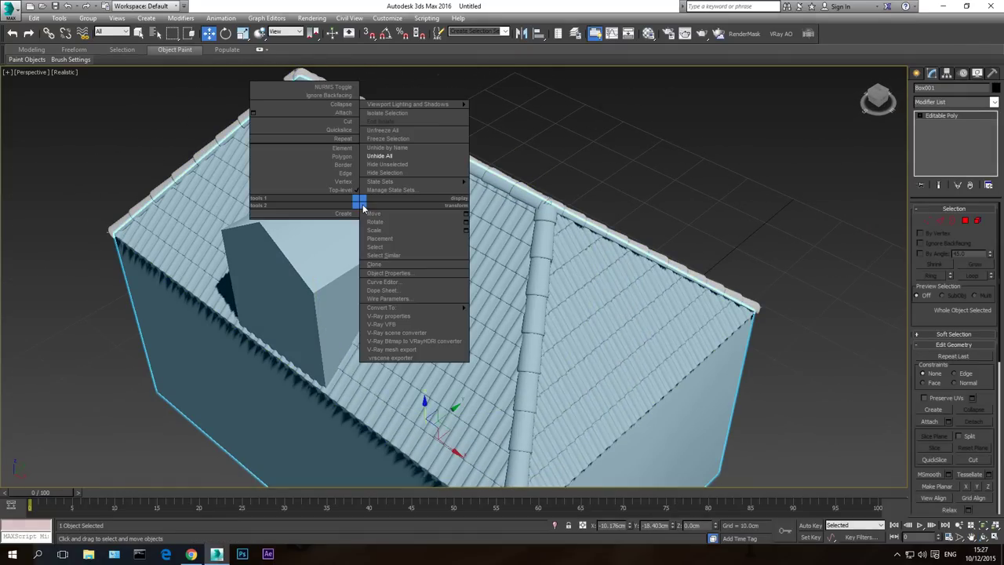
click(396, 166)
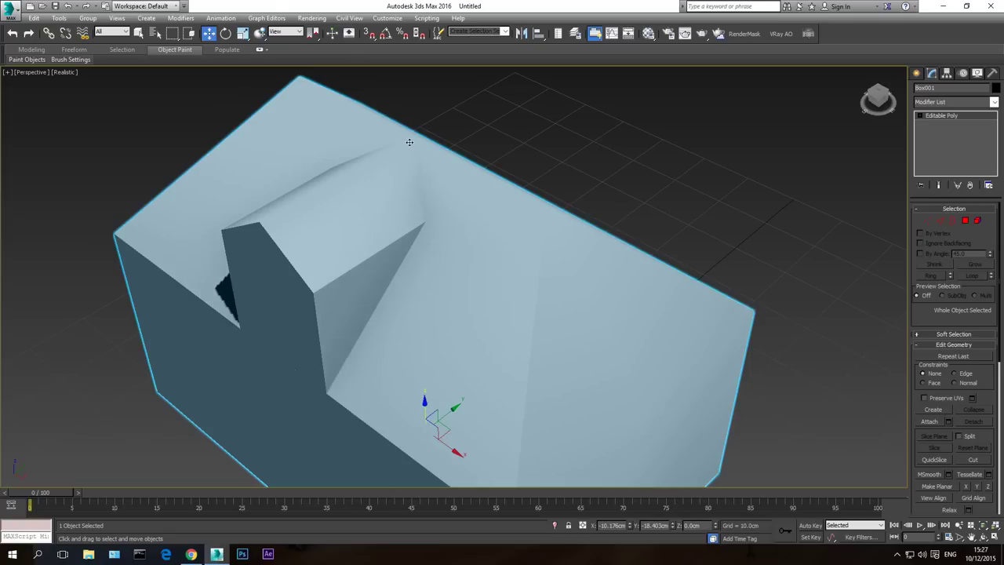
key(F4)
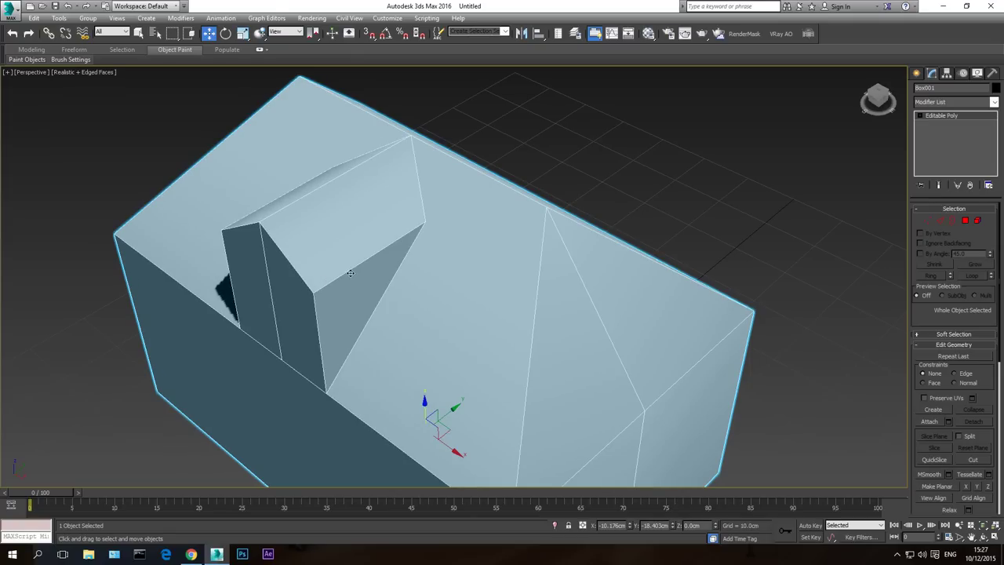
Cover the dormer's left roof slope, seen from its gable front, with a vertex-snapped Horizontal Plane - XY ATiles object, and hide it
click(982, 537)
drag(423, 267, 641, 265)
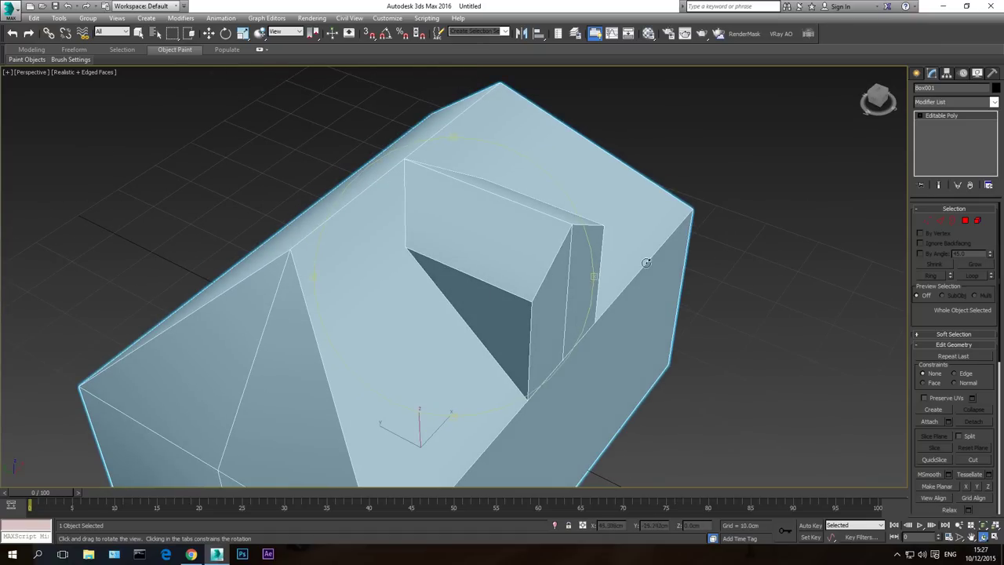
right_click(641, 265)
click(916, 74)
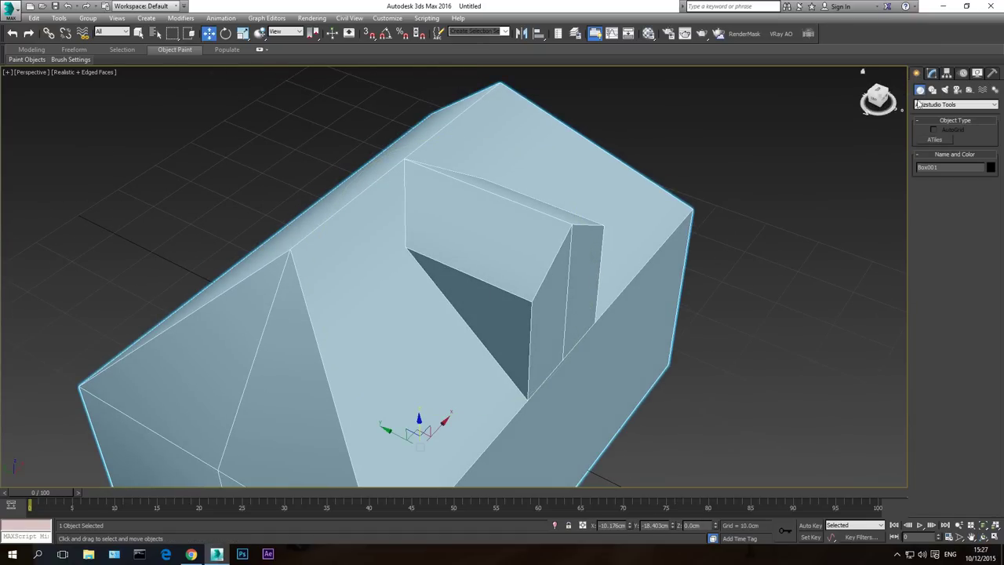
click(934, 141)
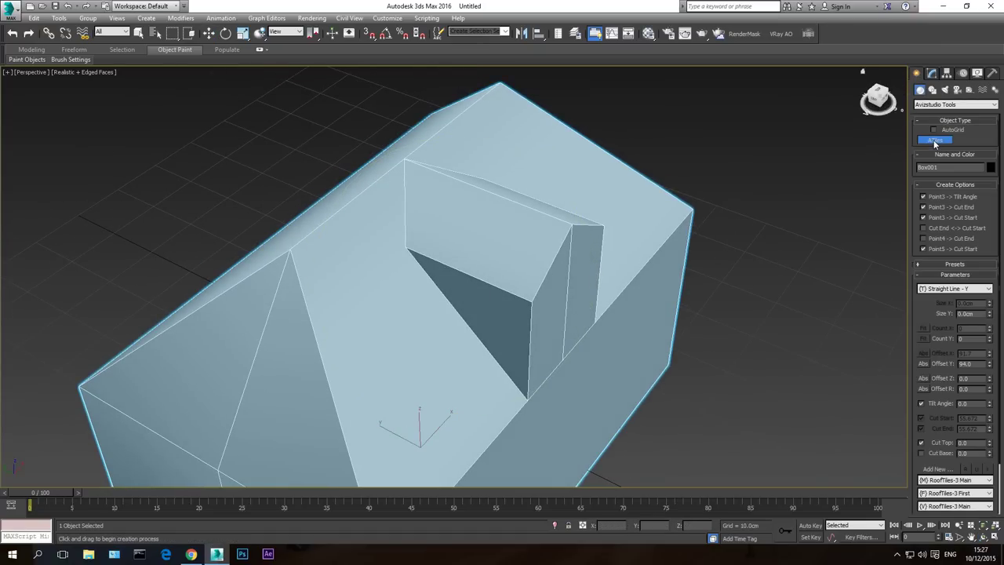
click(950, 289)
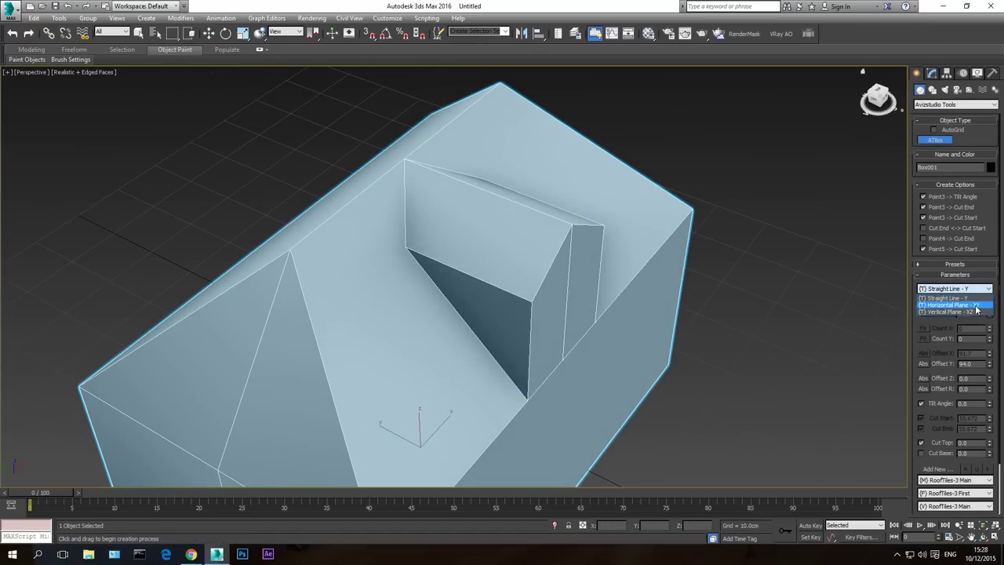
click(948, 304)
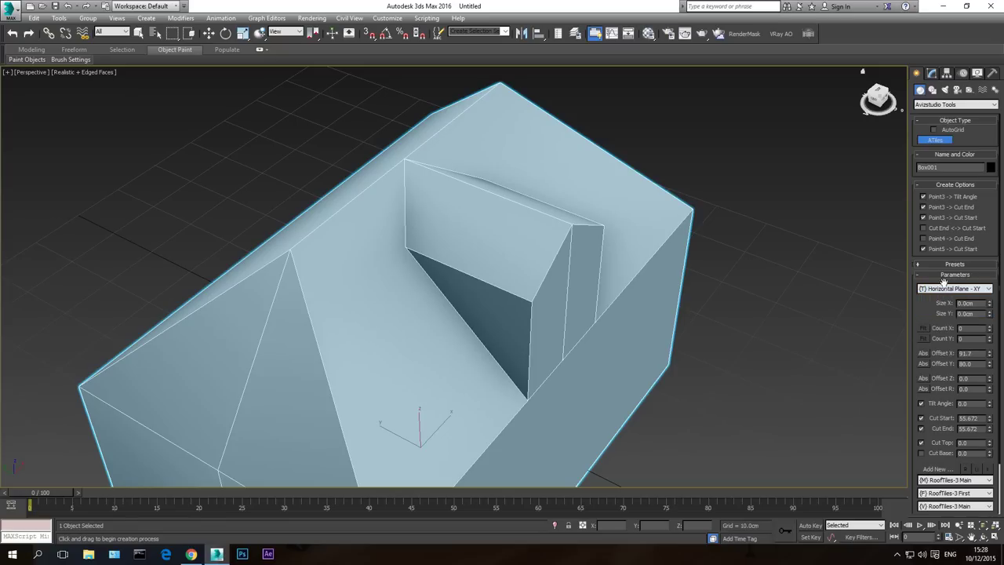
click(369, 33)
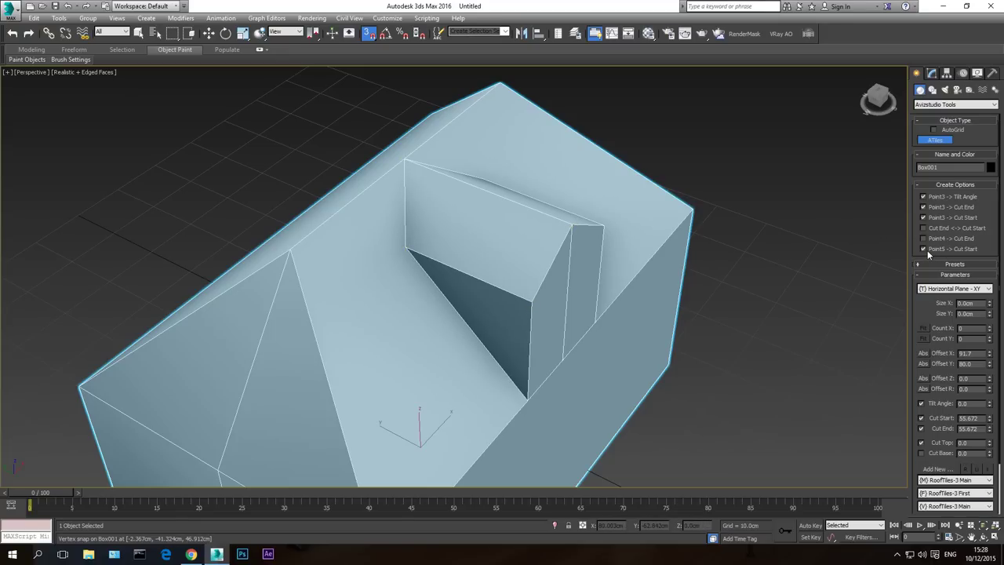
middle_drag(329, 305, 359, 221)
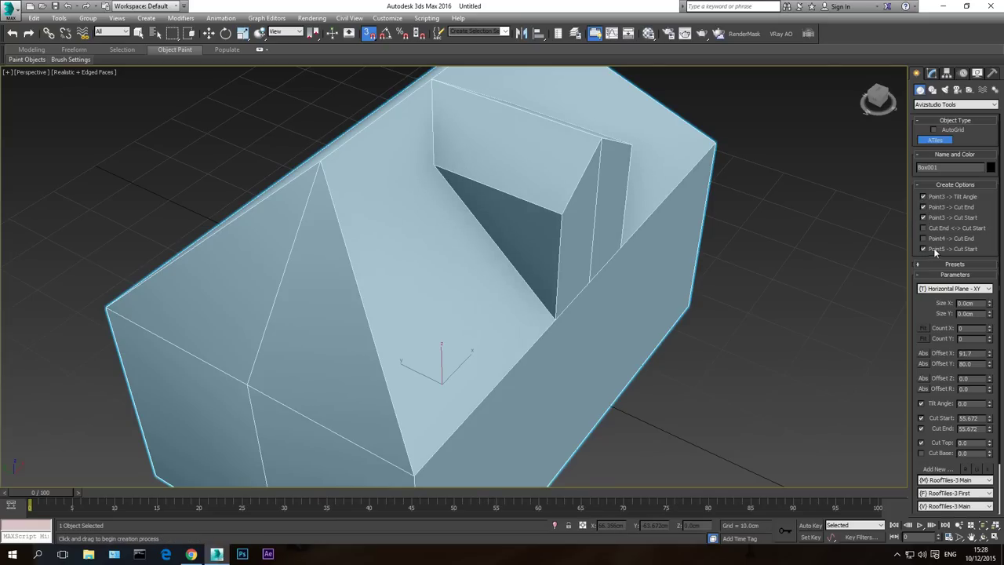
middle_drag(679, 282, 657, 315)
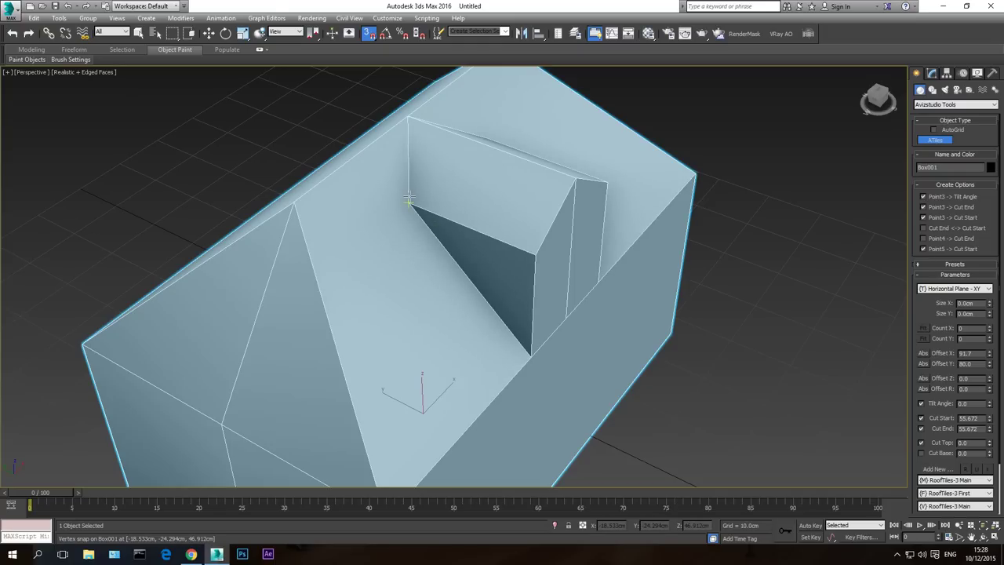
mouse_move(410, 200)
mouse_down()
mouse_move(512, 200)
mouse_move(539, 217)
mouse_move(536, 254)
mouse_up()
drag(557, 217, 573, 177)
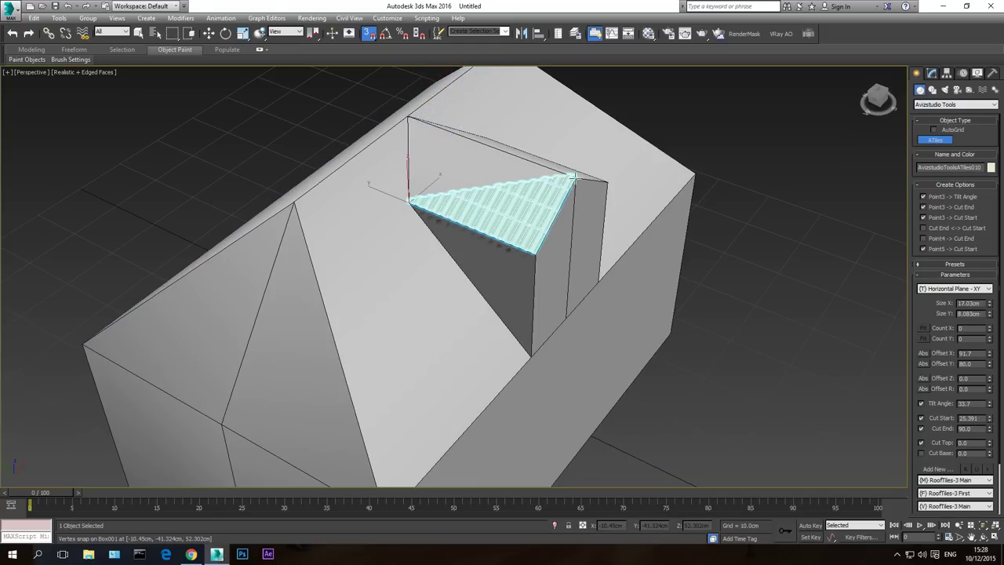
click(574, 178)
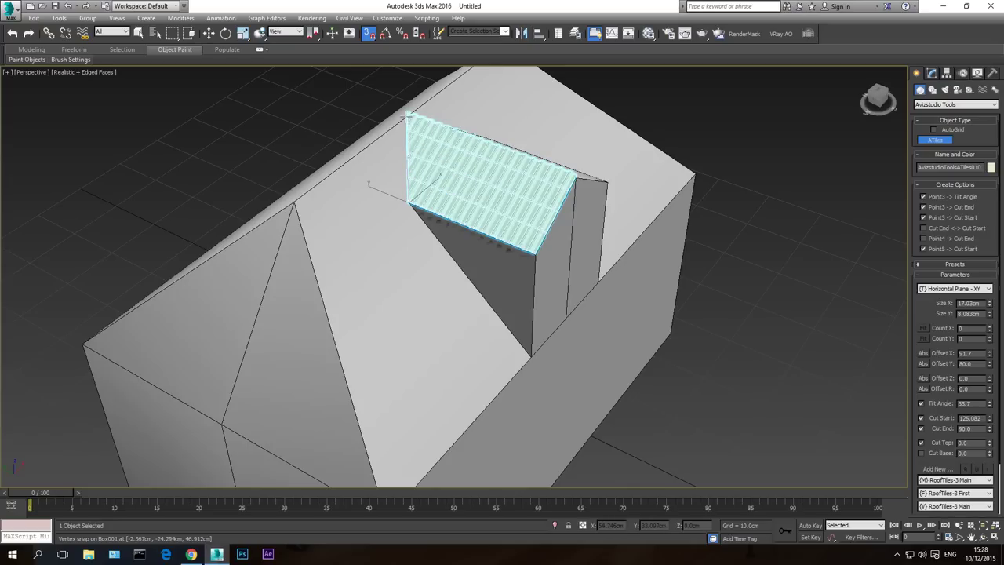
right_click(652, 115)
alt+middle_drag(447, 267, 470, 227)
right_click(471, 169)
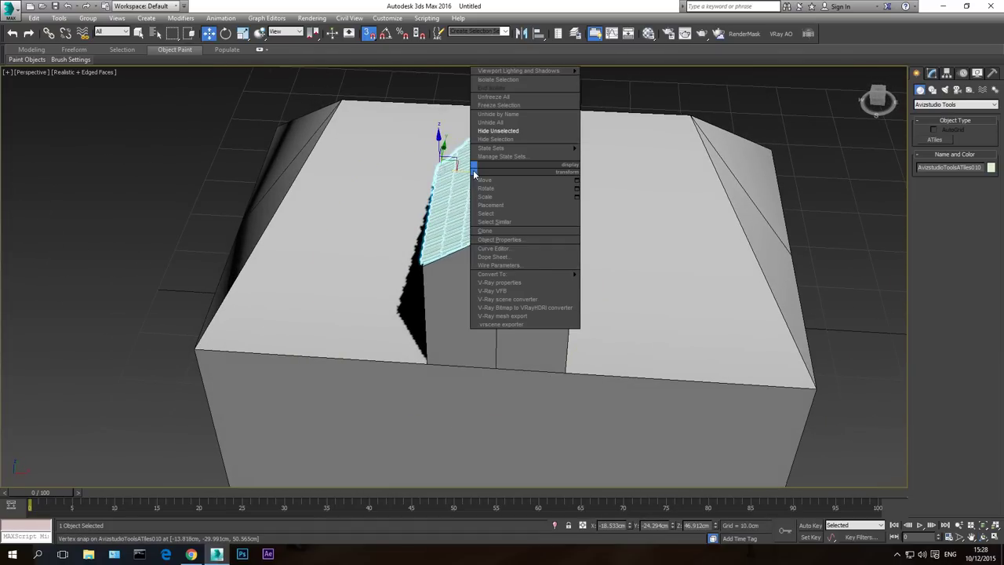
click(501, 137)
Cover the dormer's right roof slope with a second ATiles plane snapped to its corners, and unhide all objects
click(940, 142)
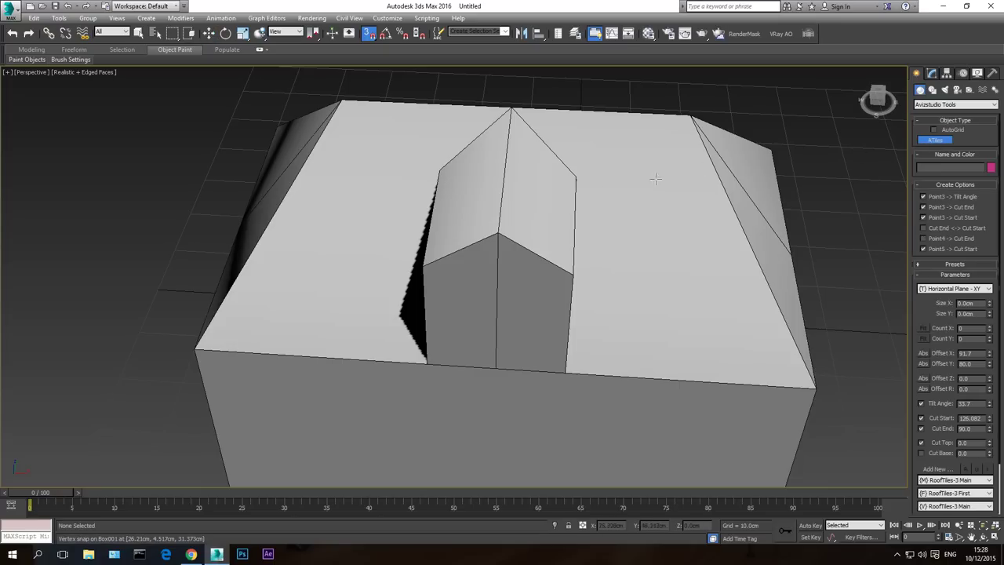
drag(570, 275, 578, 178)
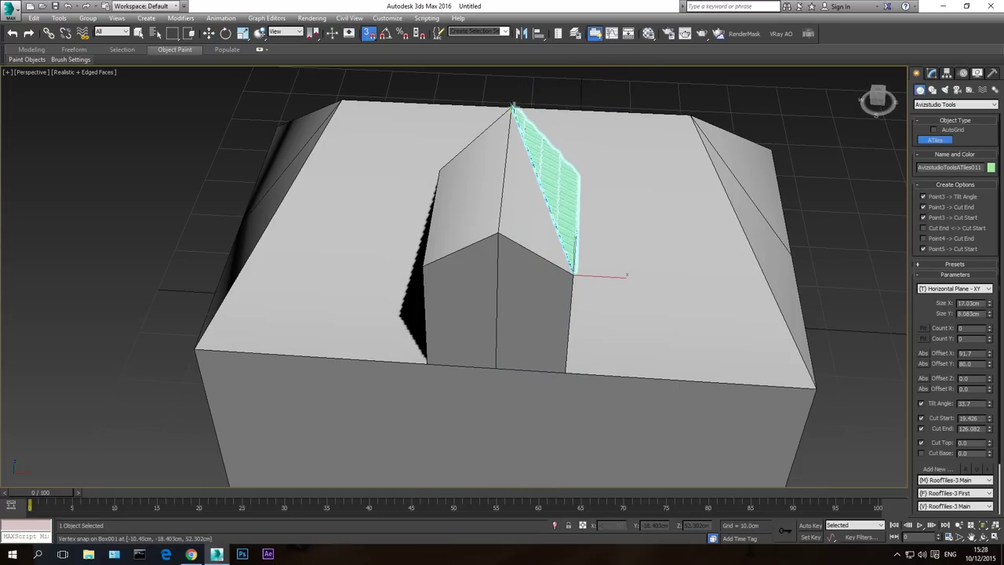
click(513, 108)
click(498, 233)
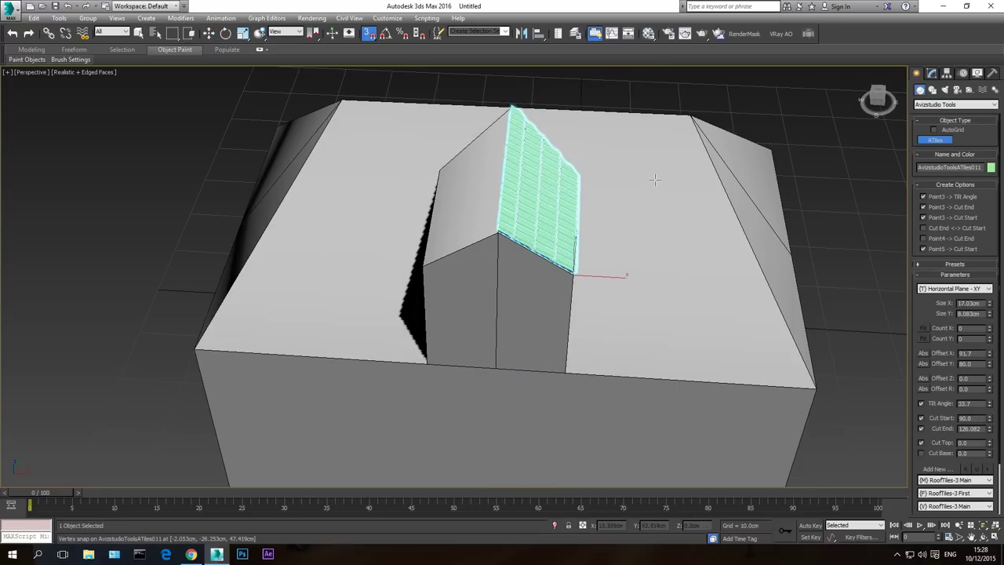
right_click(646, 209)
right_click(647, 210)
click(674, 179)
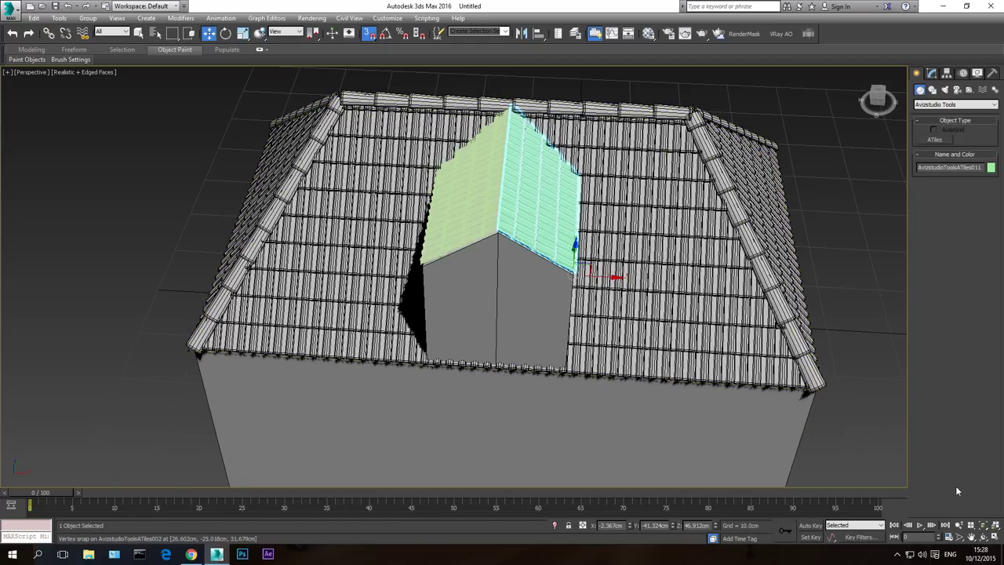
Select the house body again and hide all unselected objects to expose the dormer ridge
click(983, 538)
drag(460, 274, 526, 337)
scroll(513, 303, up, 4)
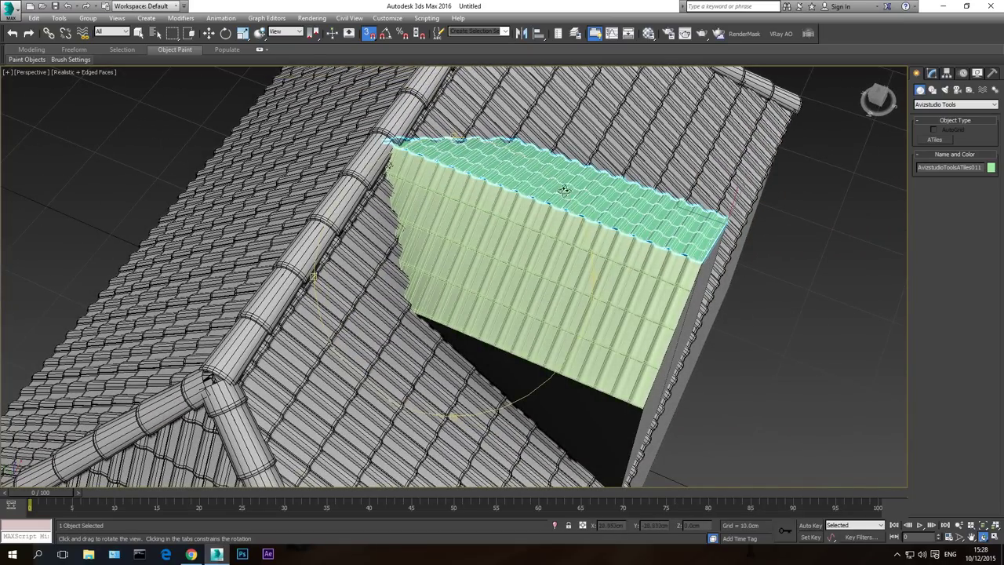
key(w)
click(604, 415)
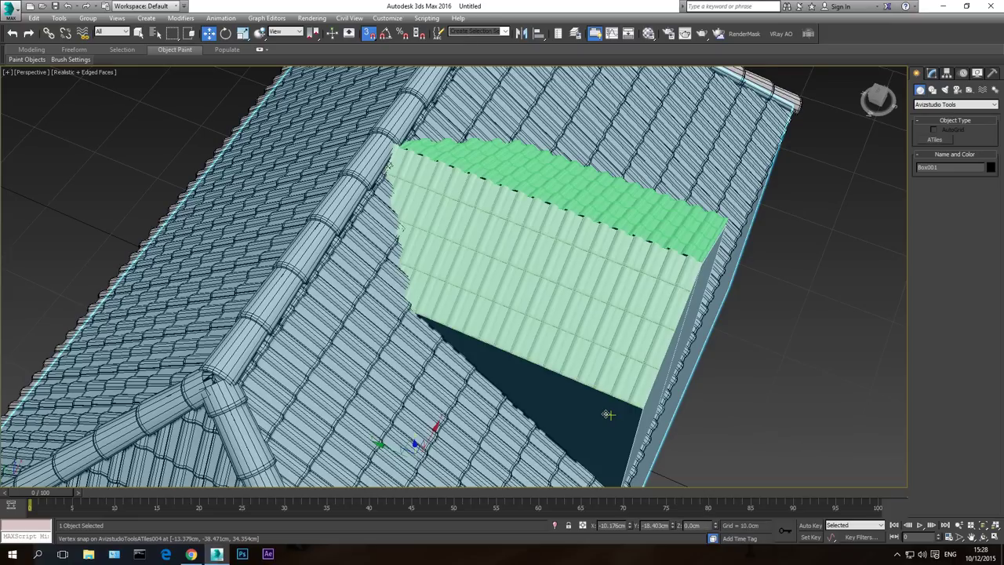
right_click(616, 405)
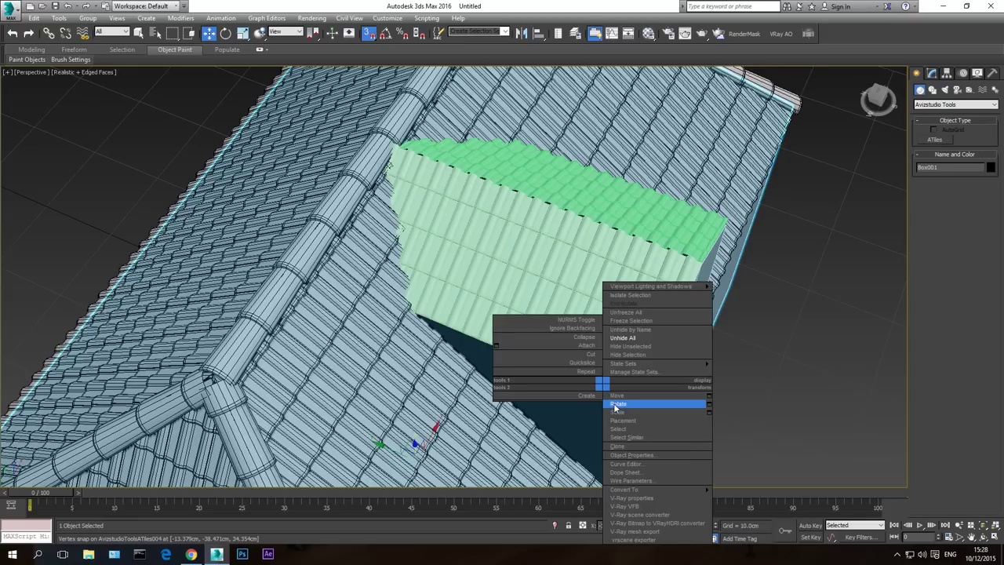
click(642, 348)
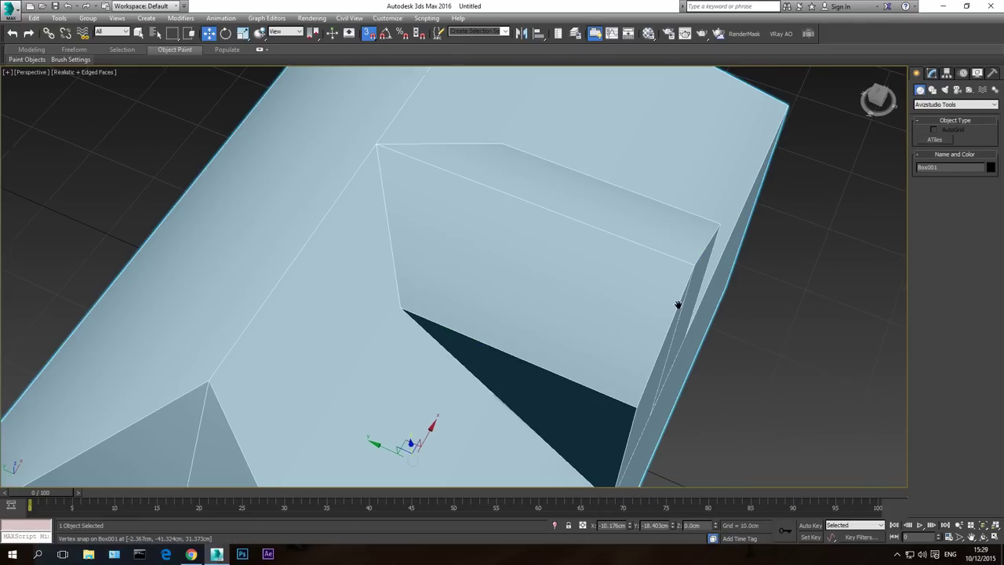
Start a new ATiles object with the type set to Straight Line - Y
click(933, 140)
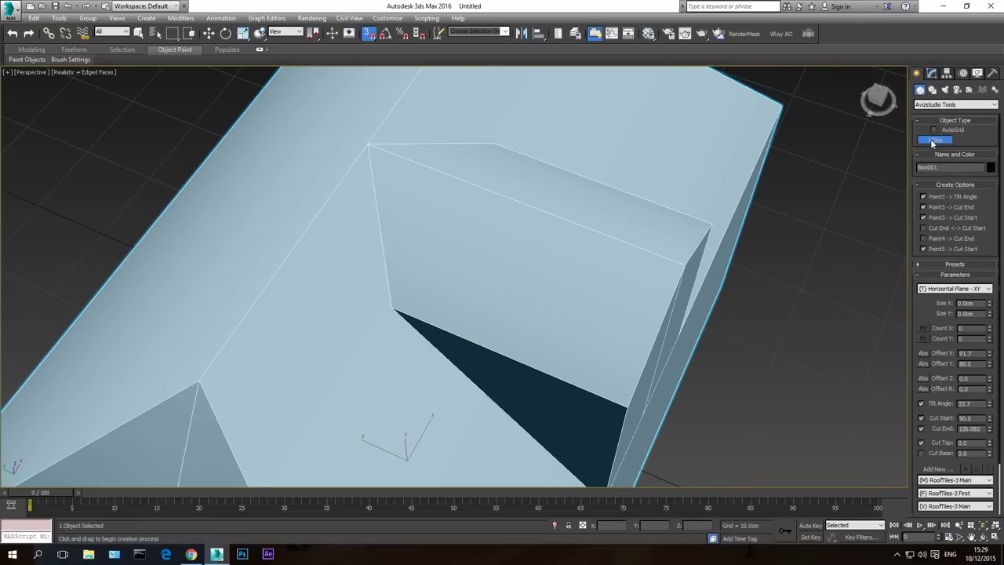
click(951, 290)
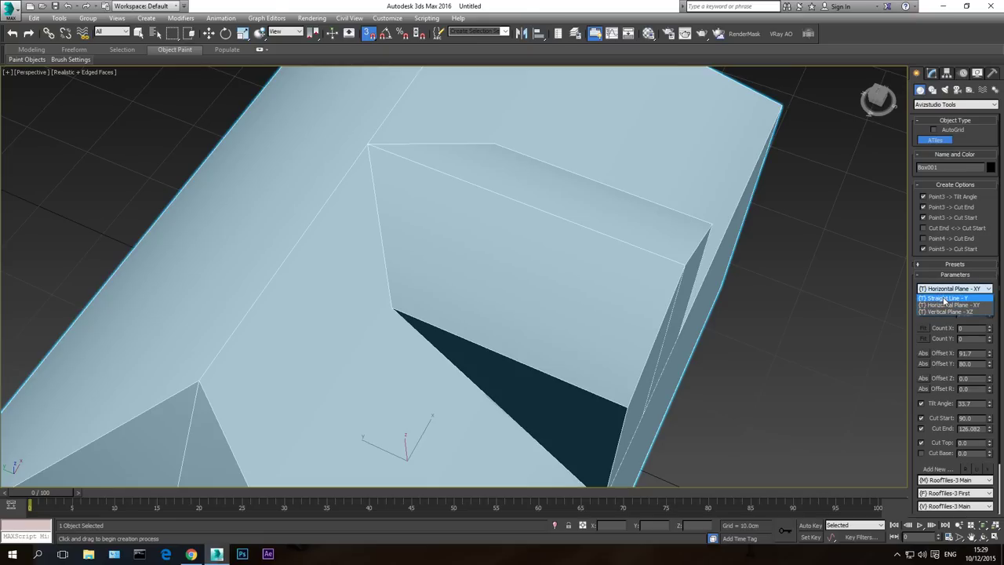
click(945, 305)
Try a straight tile row along the dormer ridge from the main roof ridge to the gable front, and delete it
drag(367, 142, 687, 265)
right_click(783, 272)
click(982, 537)
drag(534, 290, 628, 258)
scroll(679, 236, up, 5)
scroll(651, 236, down, 5)
right_click(628, 258)
key(Delete)
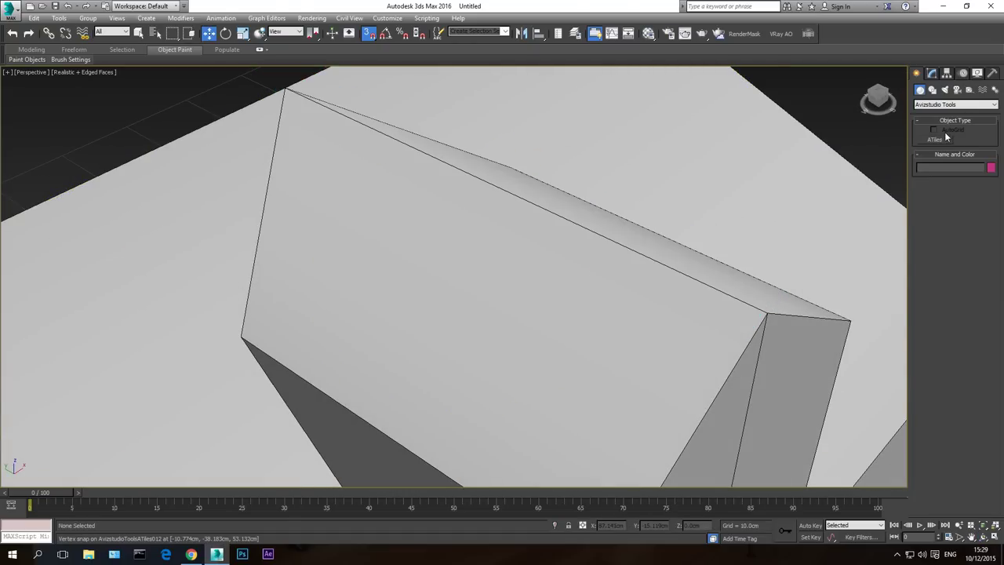
Create a straight ATiles row along the dormer ridge, from the gable apex back to the main roof ridge
click(943, 140)
drag(764, 314, 278, 92)
right_click(744, 290)
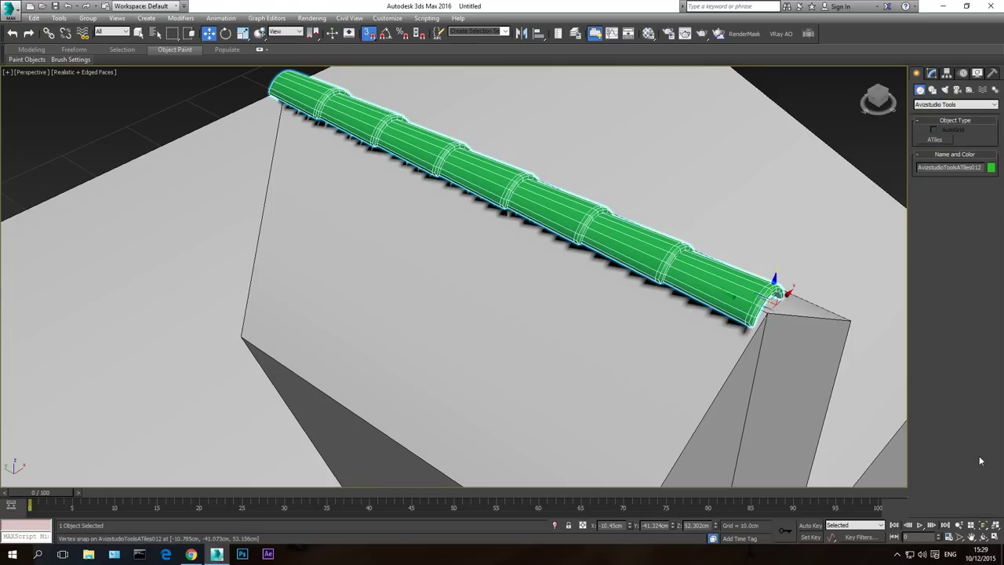
Unhide all objects to bring the main roof and dormer tiles back around the new dormer ridge row
click(981, 537)
drag(392, 215, 429, 253)
key(w)
right_click(519, 156)
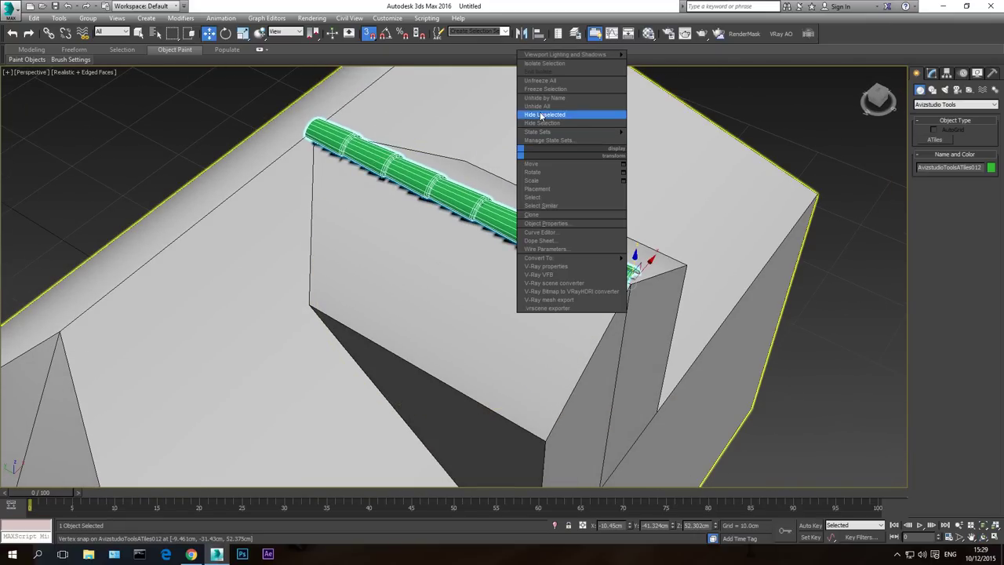
click(539, 107)
scroll(583, 245, up, 2)
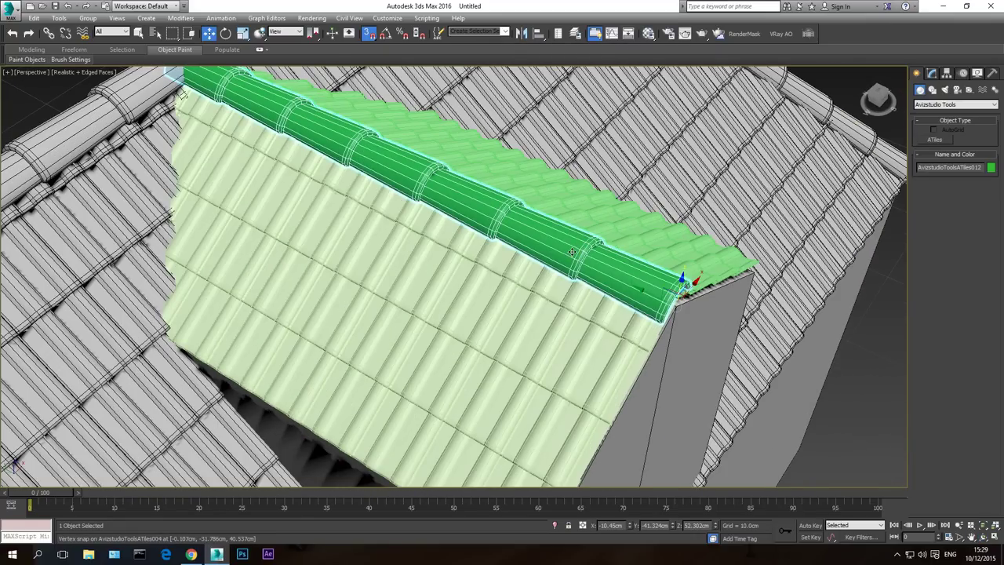
scroll(577, 297, down, 4)
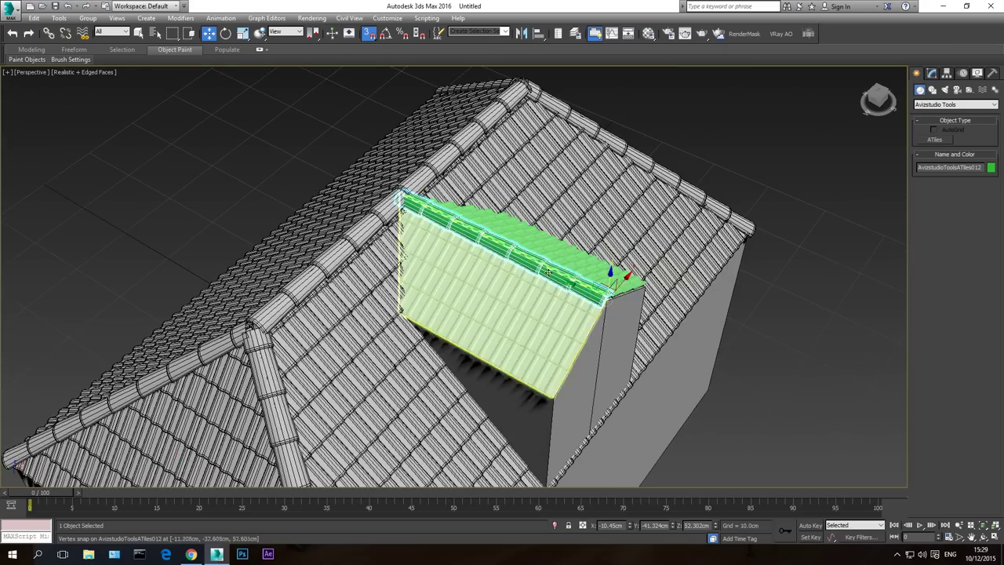
scroll(562, 284, up, 2)
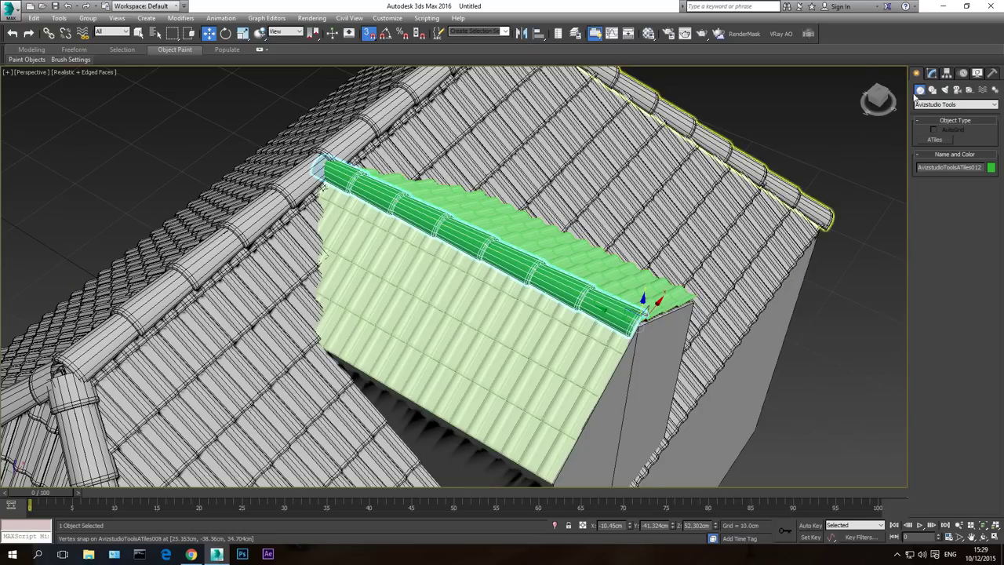
Set both the element scale and the offset scale of the dormer ridge row to 0.05
click(931, 72)
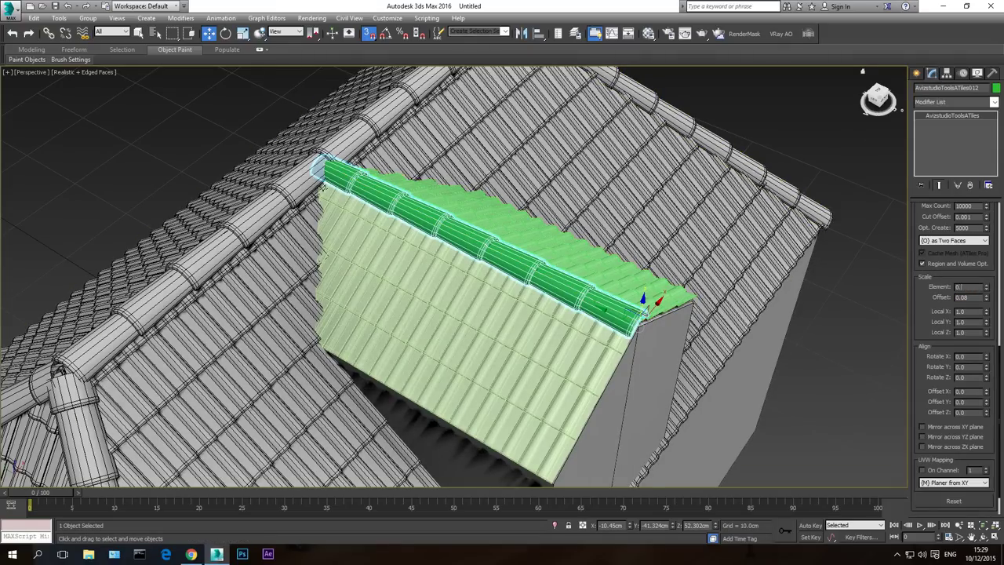
text(5)
key(Return)
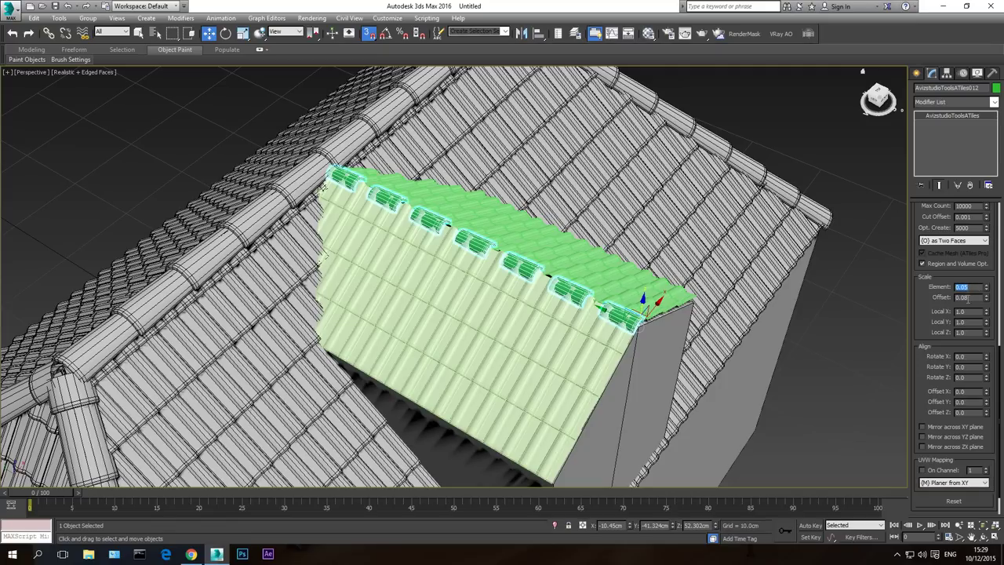
text(5)
key(Return)
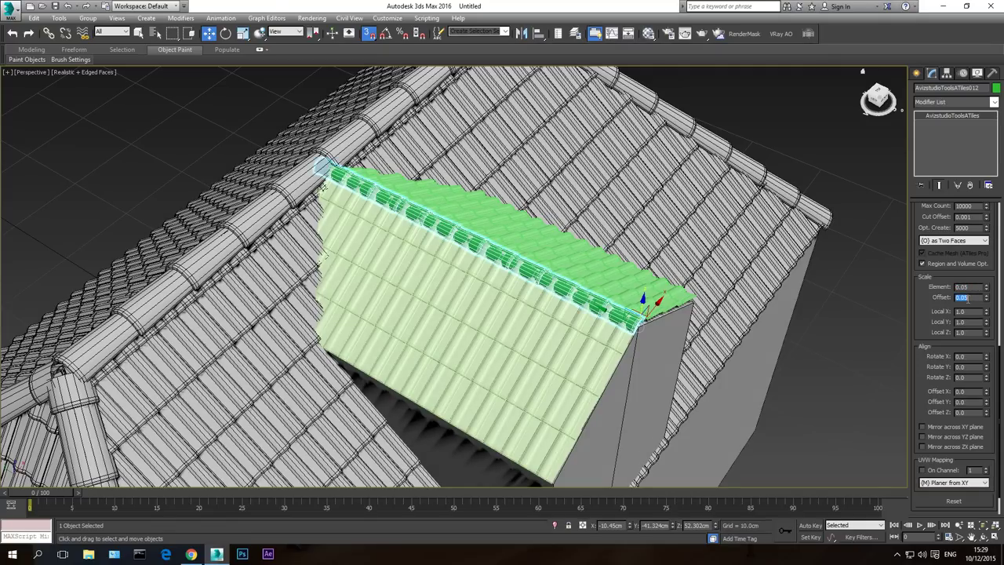
Raise the dormer ridge row about 0.24 cm along Z so it sits on top of the dormer tiles, and deselect it
middle_drag(609, 321, 598, 278)
scroll(599, 283, up, 4)
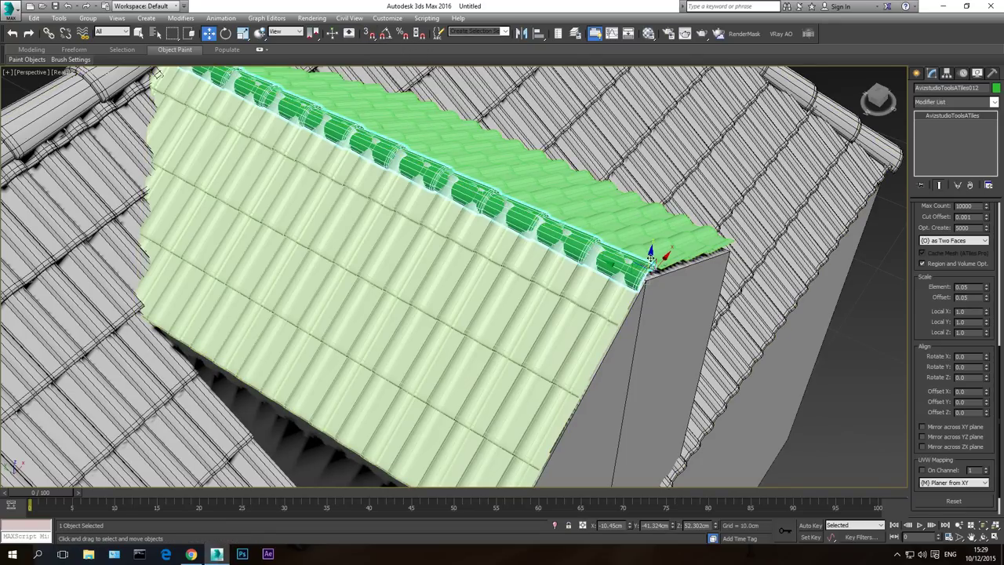
drag(650, 258, 651, 251)
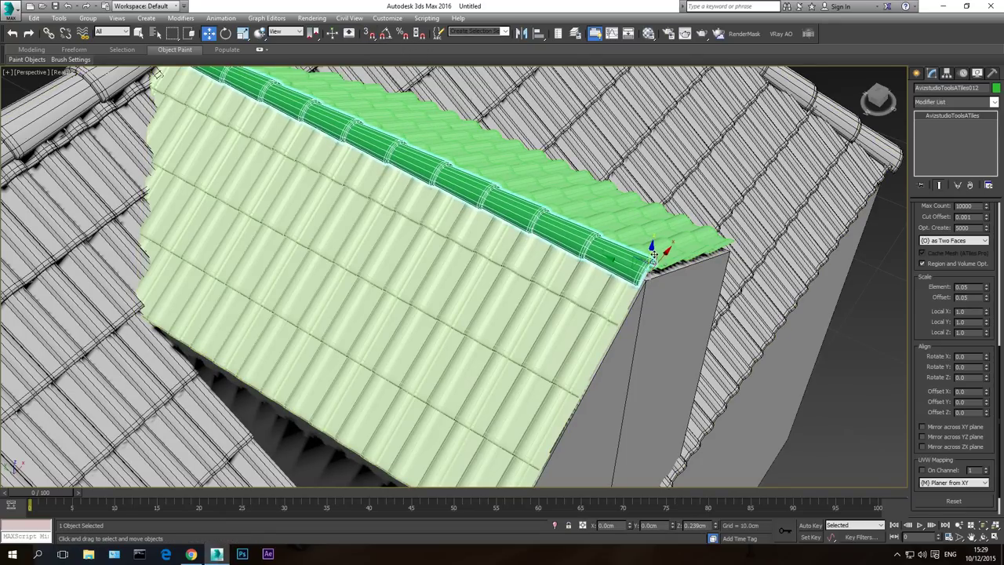
scroll(608, 344, down, 4)
click(777, 212)
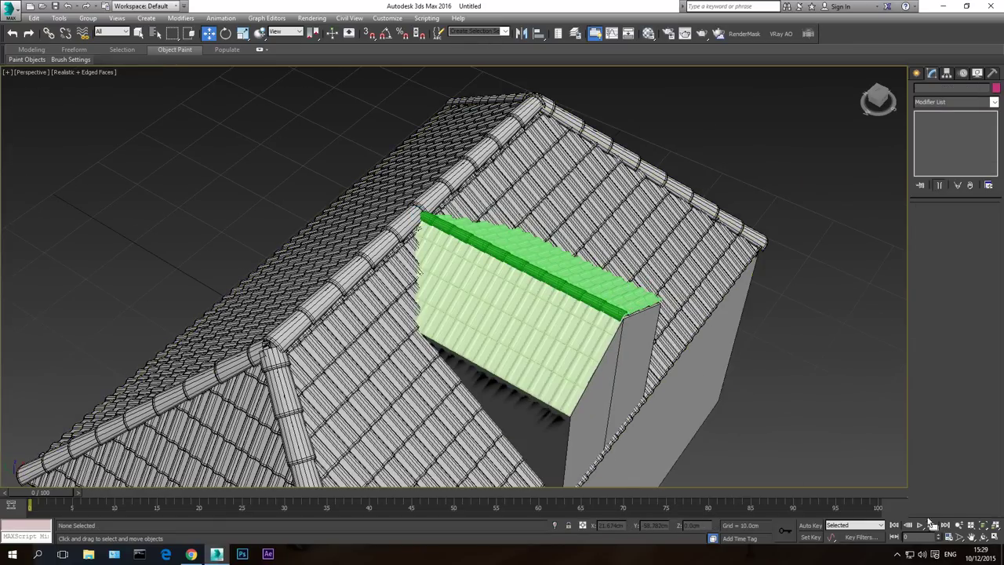
Select all ridge and hip tile rows of the main roof together with the dormer ridge row
click(985, 537)
drag(502, 236, 478, 305)
right_click(478, 307)
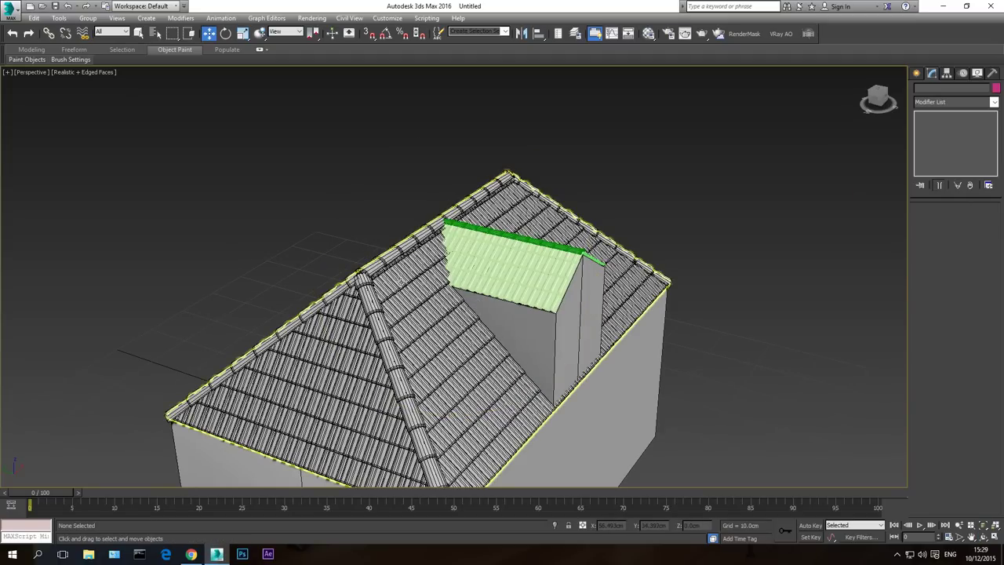
click(378, 321)
ctrl+click(373, 261)
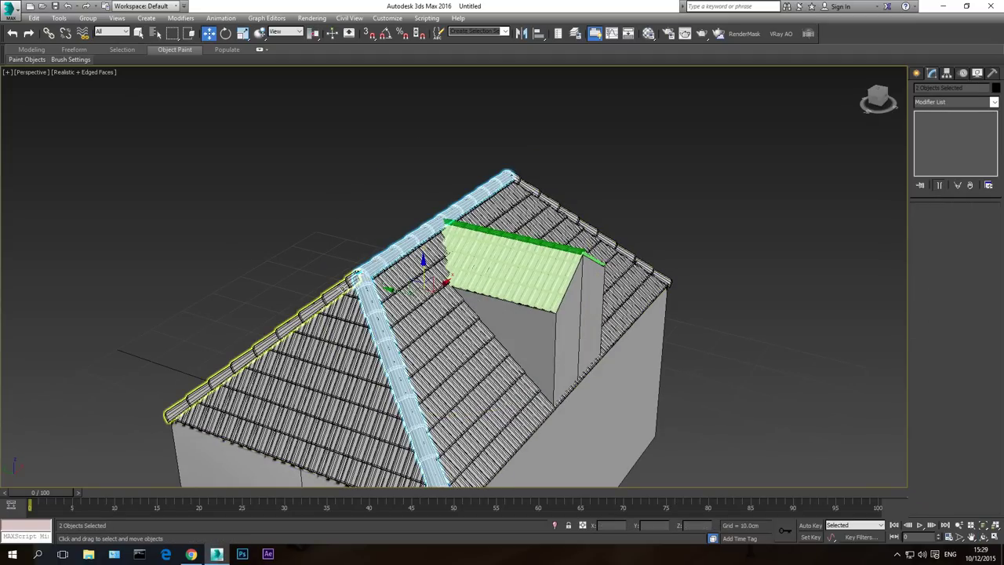
ctrl+click(343, 290)
click(982, 537)
drag(329, 313, 501, 335)
middle_drag(102, 316, 303, 300)
right_click(303, 301)
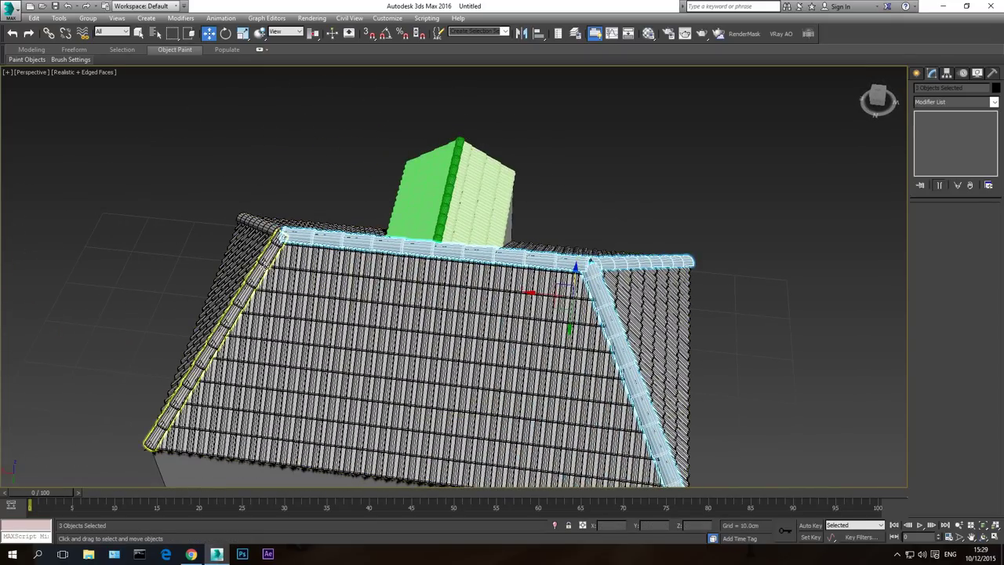
ctrl+click(212, 345)
ctrl+click(259, 224)
ctrl+click(448, 189)
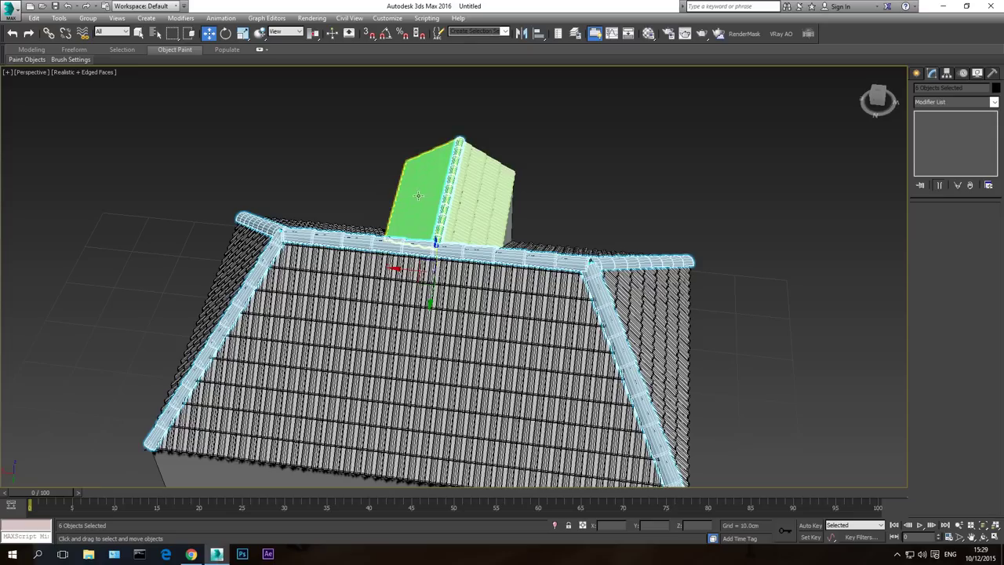
Add the tiled dormer and main roof faces to the selection and group everything under the name roof
ctrl+click(418, 195)
ctrl+click(478, 196)
click(89, 18)
click(98, 29)
text(roof)
key(Return)
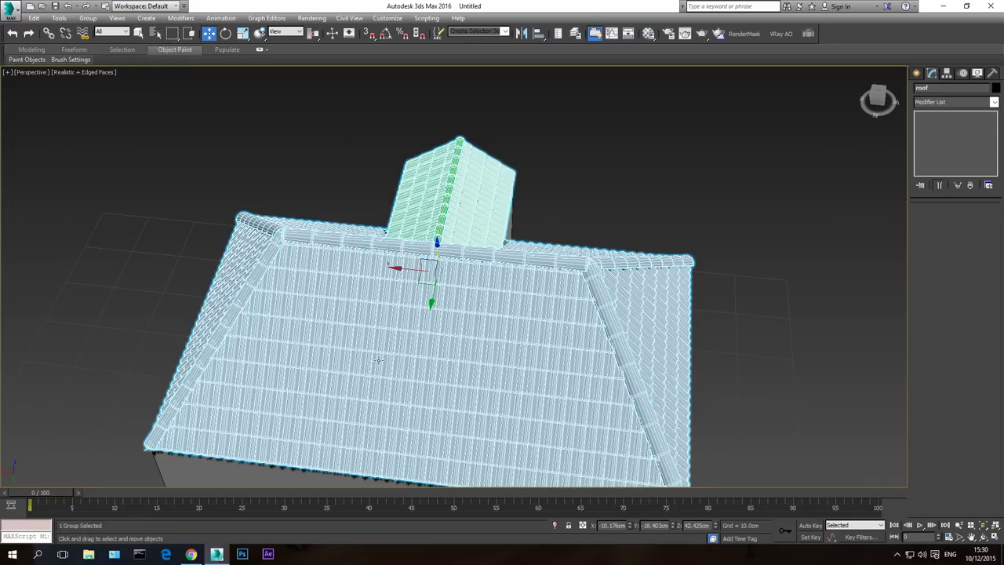
Hide all unselected objects so that only the roof group is shown
click(985, 536)
drag(439, 229, 478, 247)
right_click(478, 247)
right_click(532, 225)
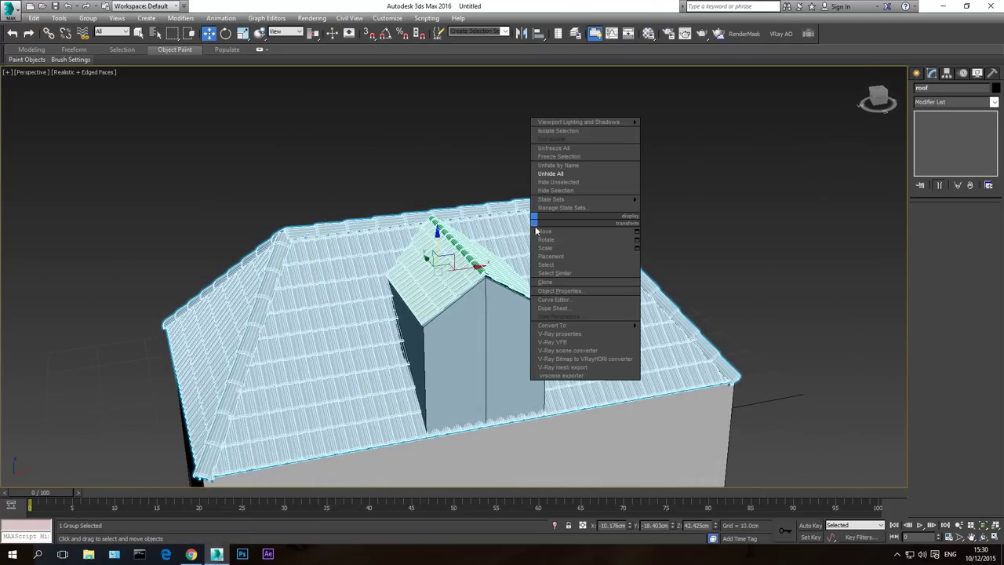
click(566, 183)
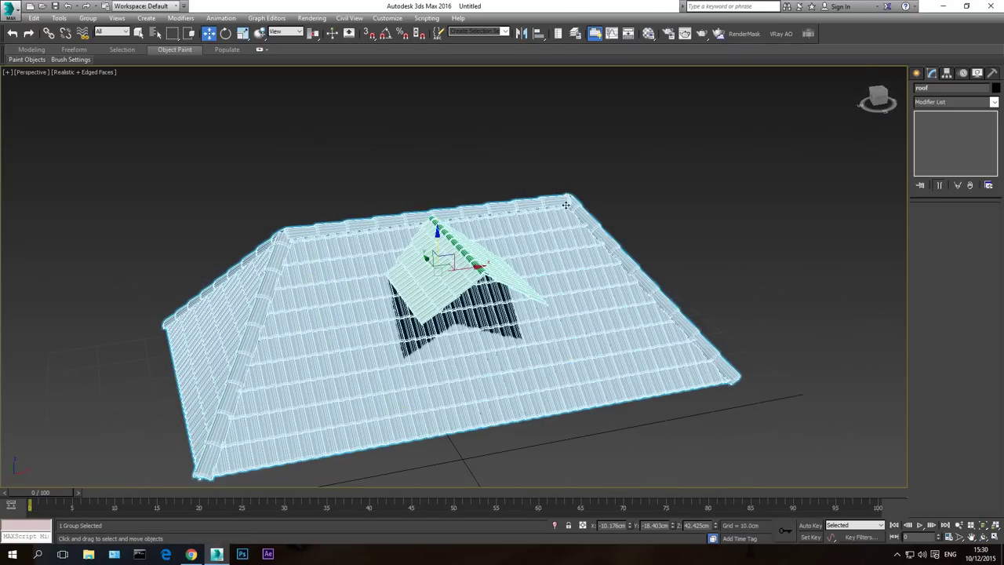
Give the roof group a black object color, assign it the 01 - Default material, and deselect it
click(998, 89)
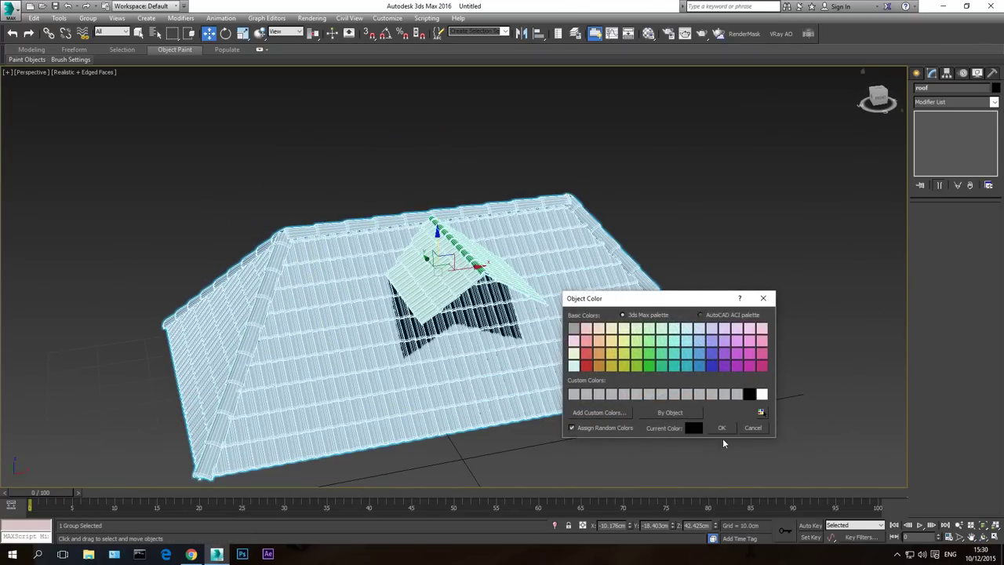
click(721, 427)
key(m)
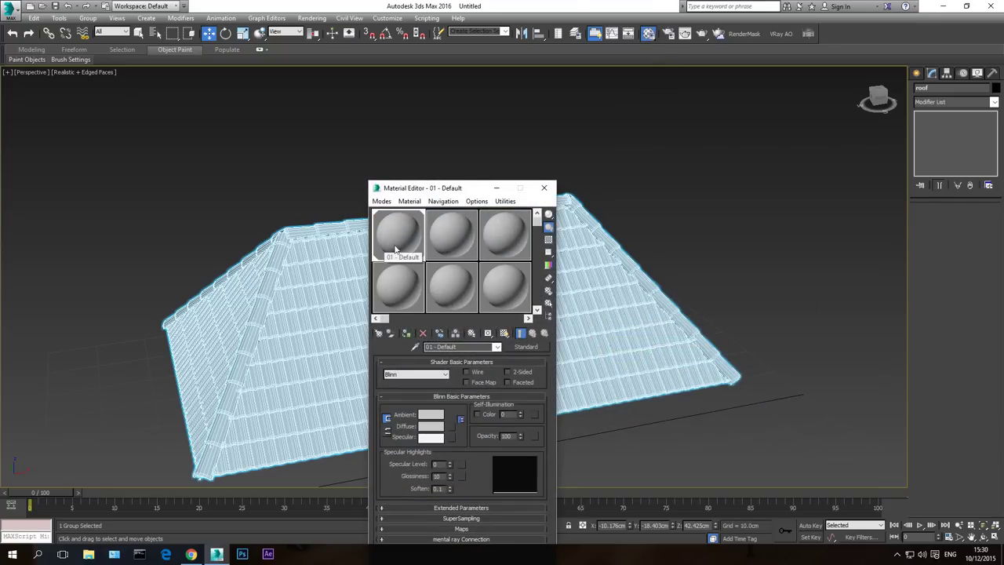
click(544, 188)
click(726, 424)
Turn off edged faces and examine the tiled roof from around the dormer
click(983, 537)
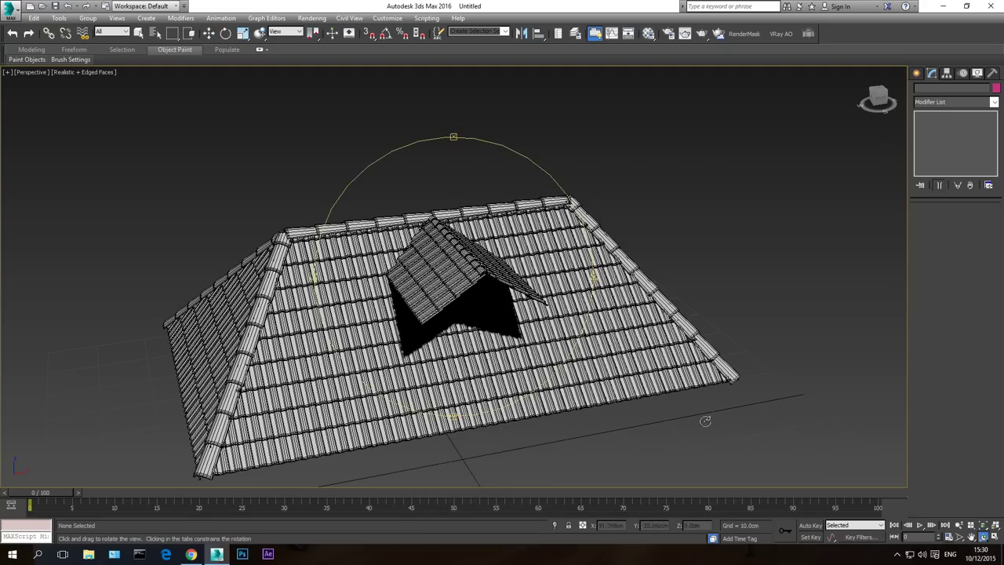
key(F4)
mouse_move(353, 287)
mouse_down()
mouse_move(489, 294)
mouse_move(464, 297)
mouse_up()
scroll(463, 297, up, 8)
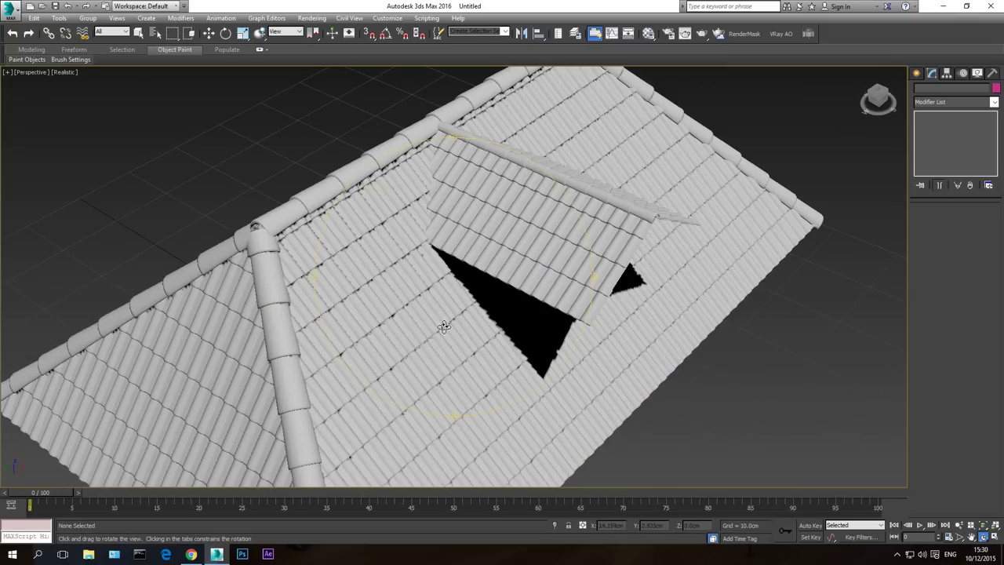
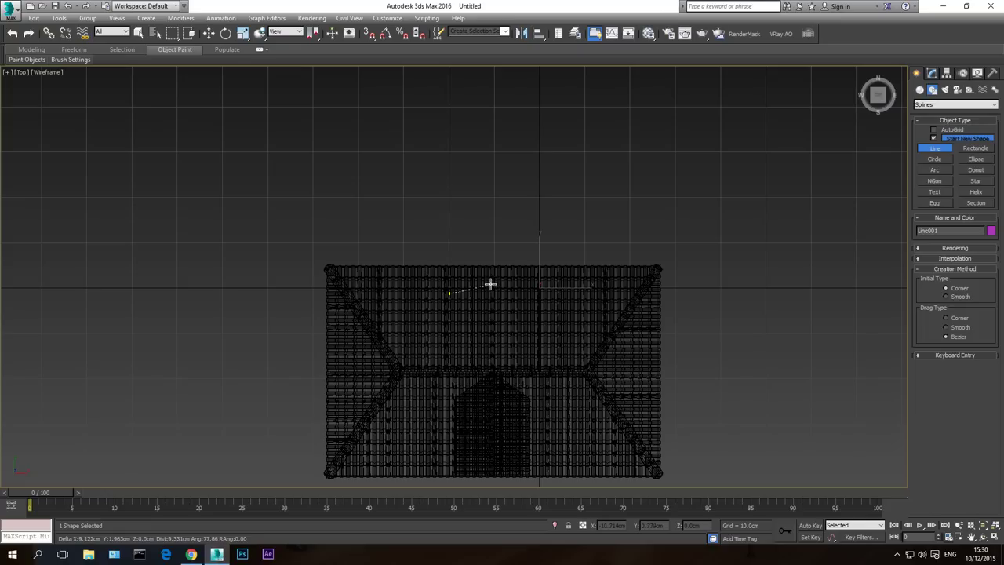
Draw a closed irregular spline with the Line tool in the Top view, inside the main roof slope opposite the dormer
scroll(474, 289, up, 3)
click(476, 289)
click(557, 300)
click(585, 357)
click(558, 402)
click(440, 404)
click(437, 355)
click(357, 358)
click(332, 314)
click(389, 305)
click(424, 298)
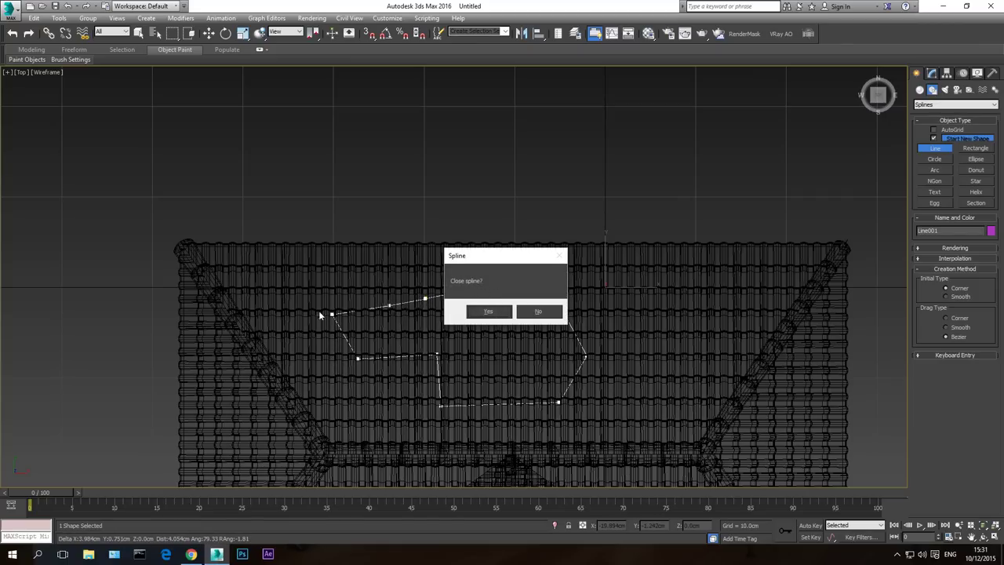
click(486, 312)
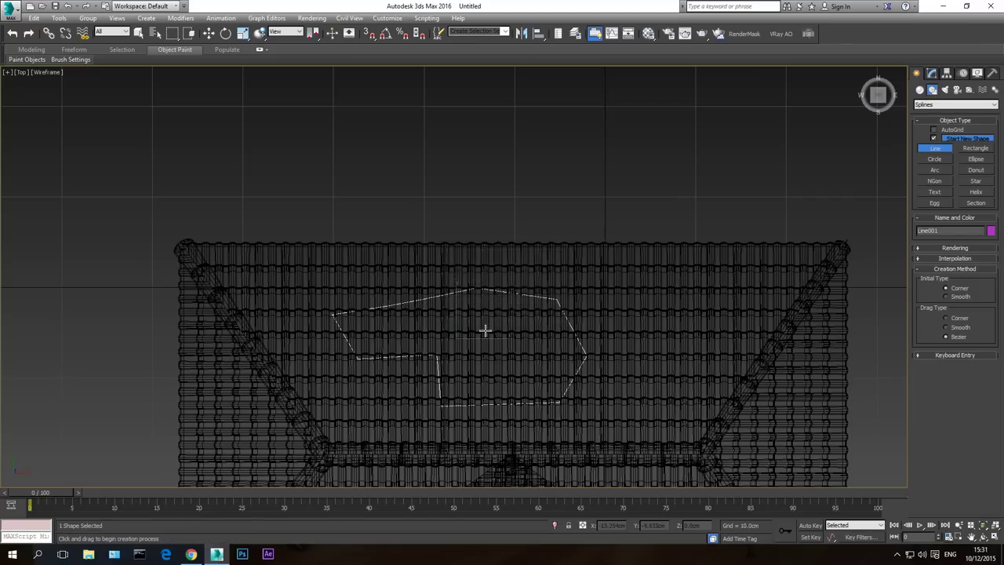
right_click(484, 327)
Move the closed spline up about 53 cm along Z in the Perspective view to lift it to the roof ridge
key(w)
key(p)
click(983, 539)
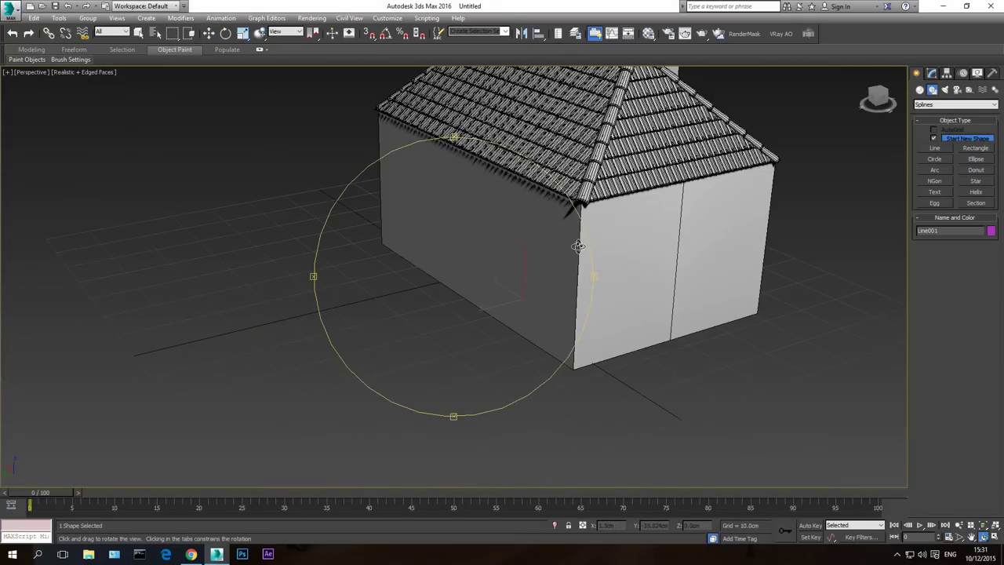
drag(578, 246, 518, 249)
middle_drag(517, 249, 517, 359)
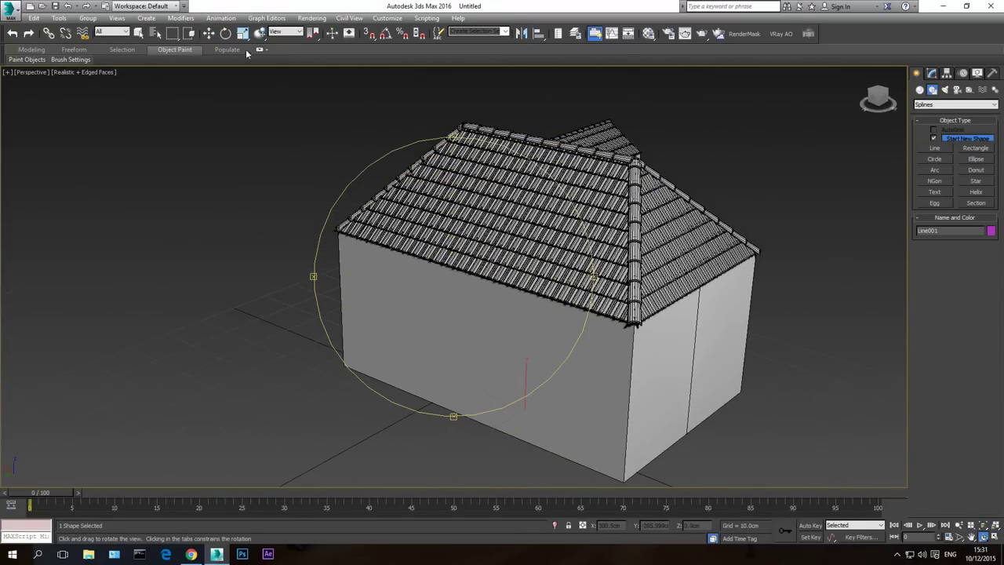
click(208, 34)
drag(527, 384, 529, 129)
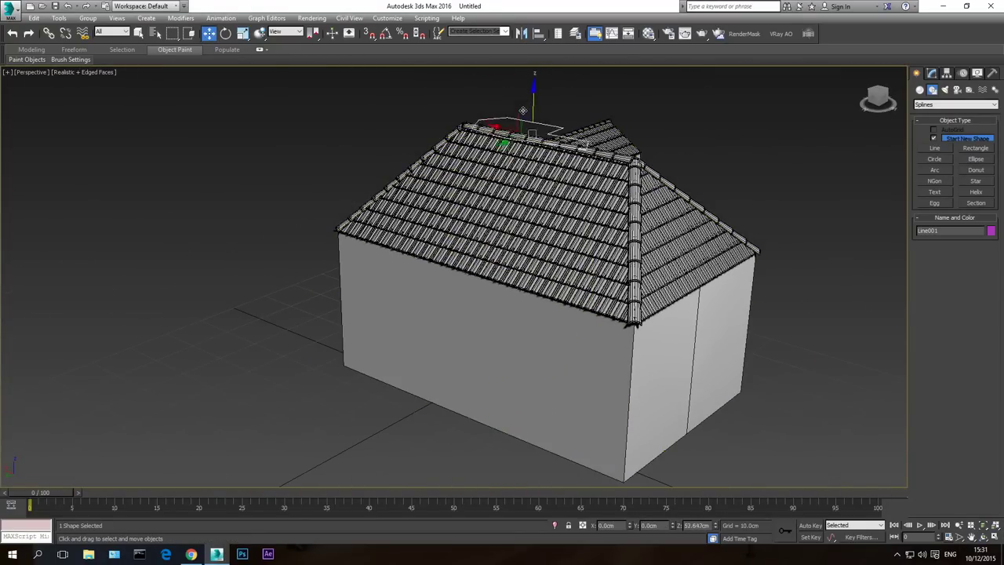
click(983, 538)
drag(596, 275, 502, 278)
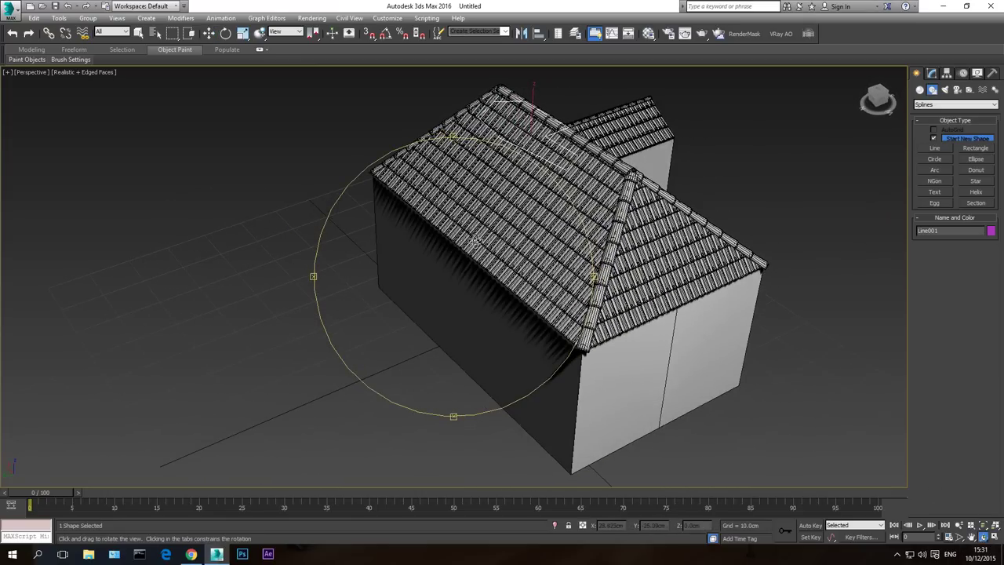
Open the roof group and select the large tiled slope beneath the drawn outline spline
drag(475, 243, 467, 221)
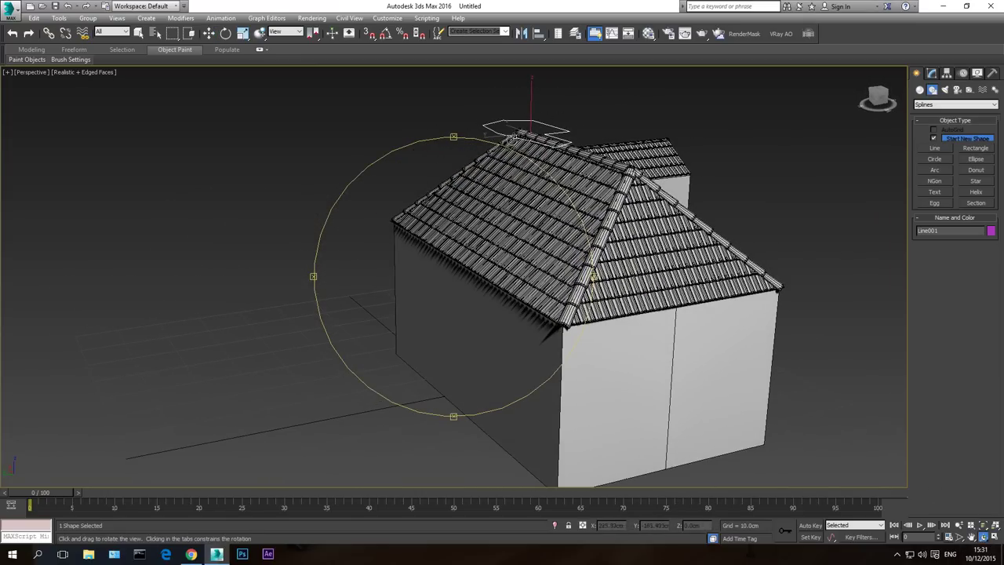
mouse_move(561, 203)
mouse_down()
mouse_move(549, 227)
mouse_move(541, 206)
mouse_up()
key(w)
click(538, 198)
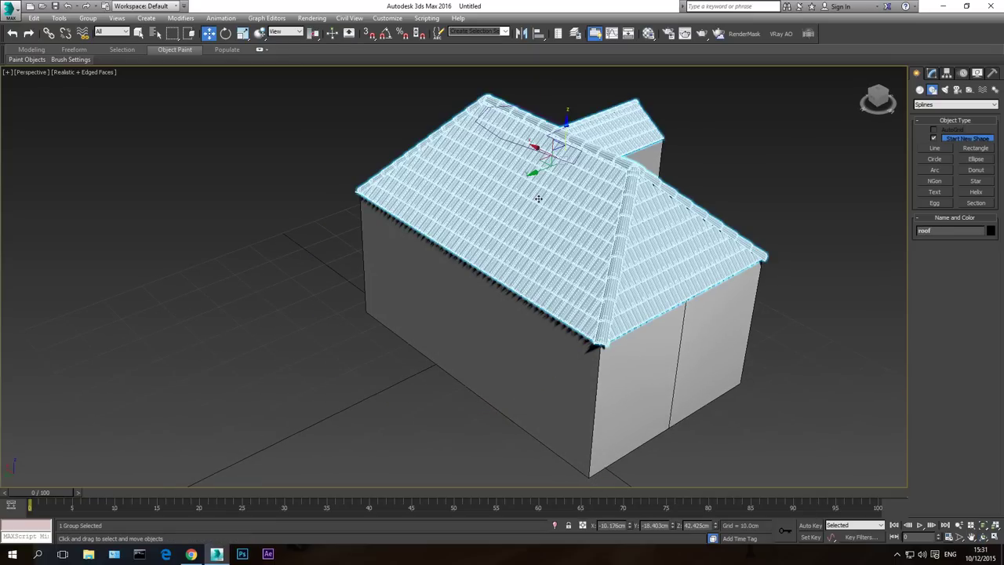
click(87, 17)
click(100, 59)
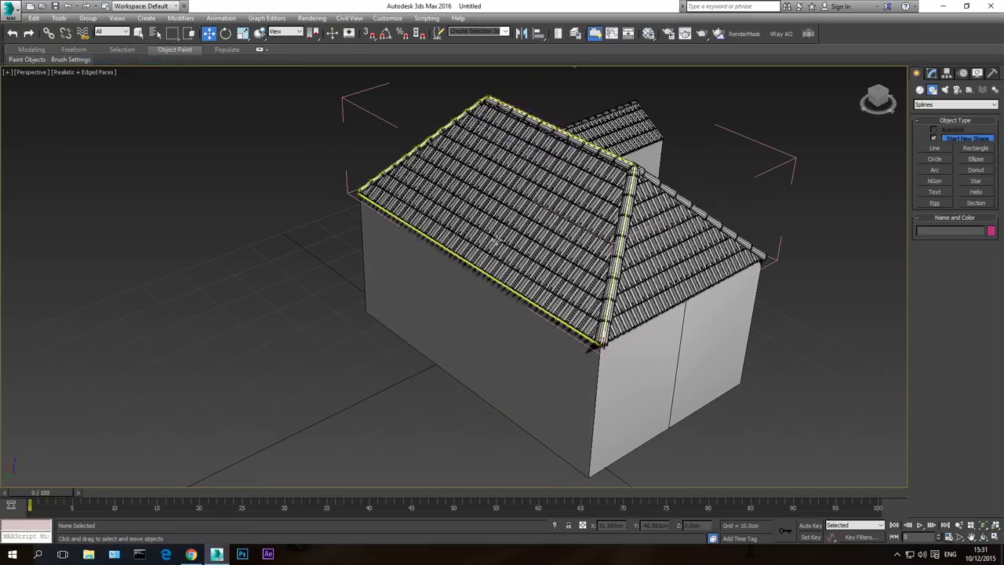
click(496, 240)
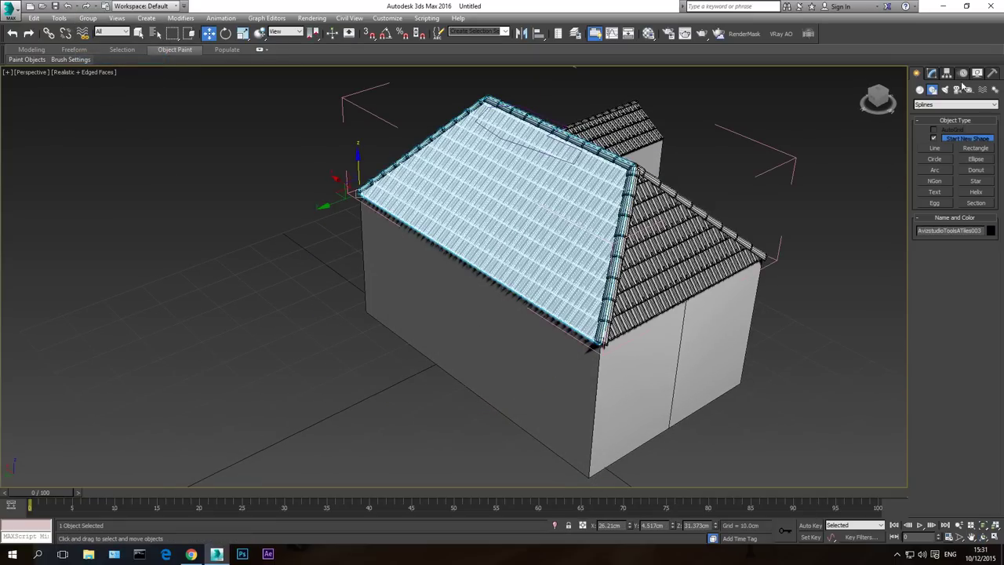
Pick the outline spline above the roof as the tile object's region in Advanced Tools, using Subtract mode
click(932, 73)
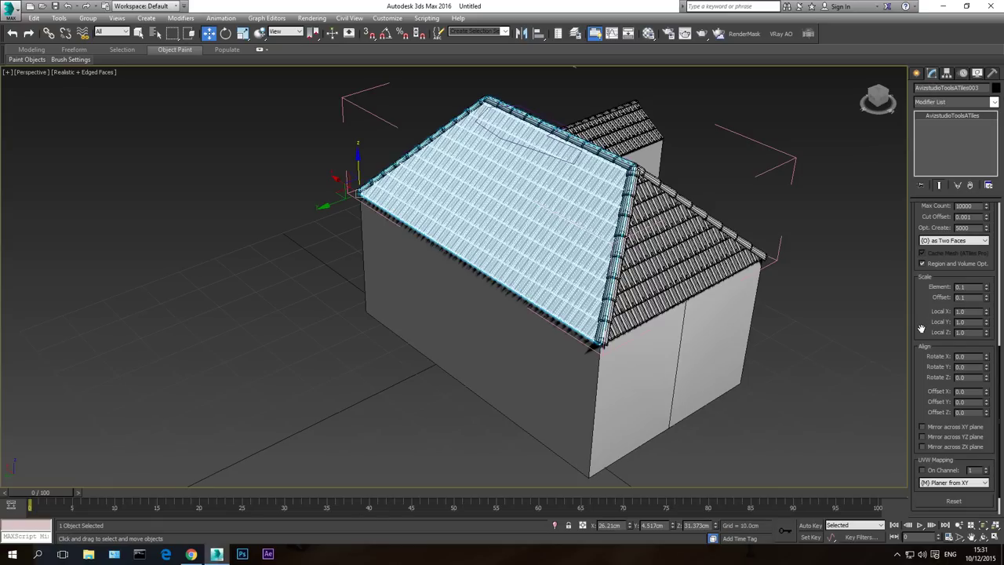
drag(921, 328, 922, 183)
click(954, 487)
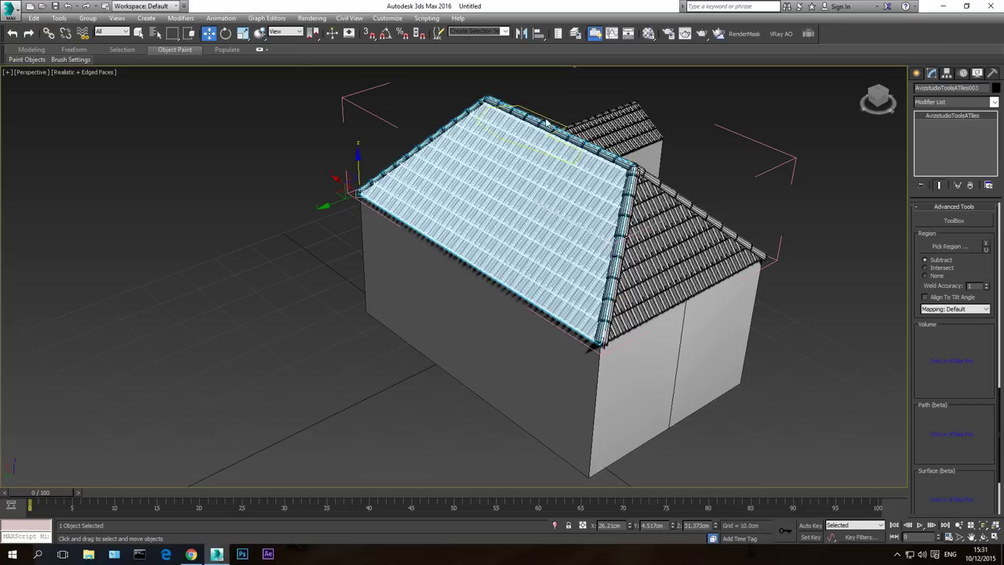
click(951, 247)
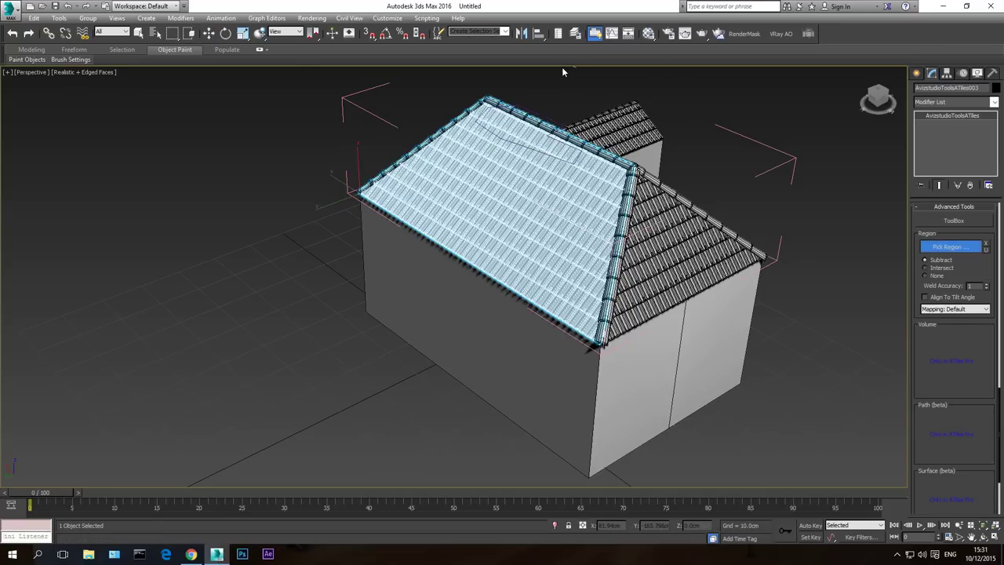
click(540, 115)
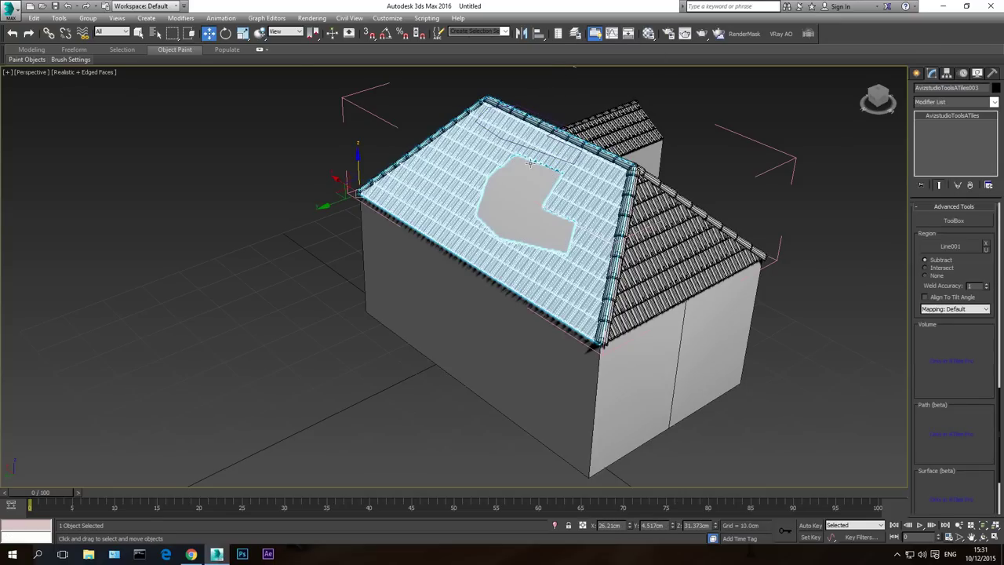
Examine the cut edges of the region opening in the roof tiles from several angles
scroll(540, 115, up, 5)
click(984, 536)
drag(504, 285, 610, 287)
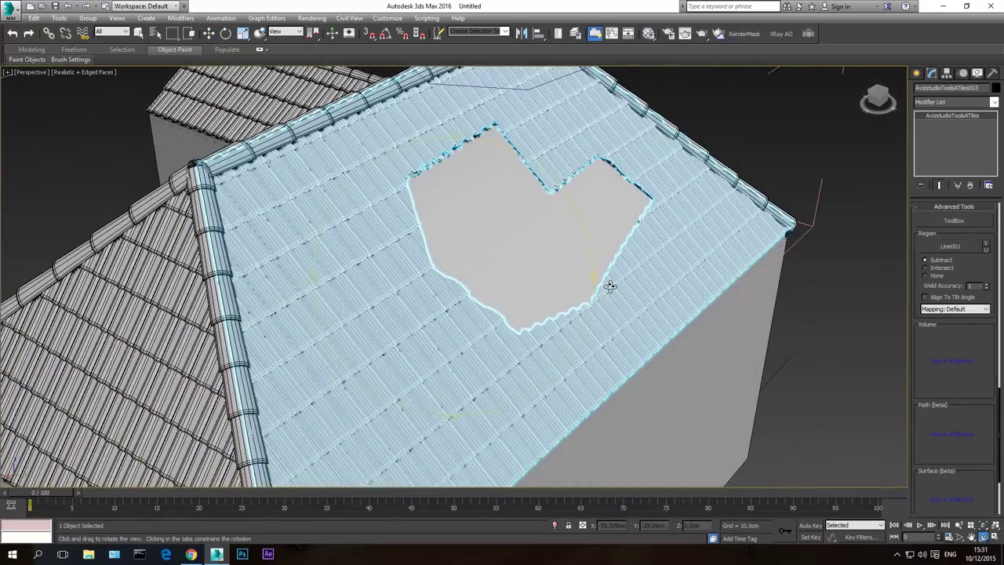
drag(549, 285, 403, 270)
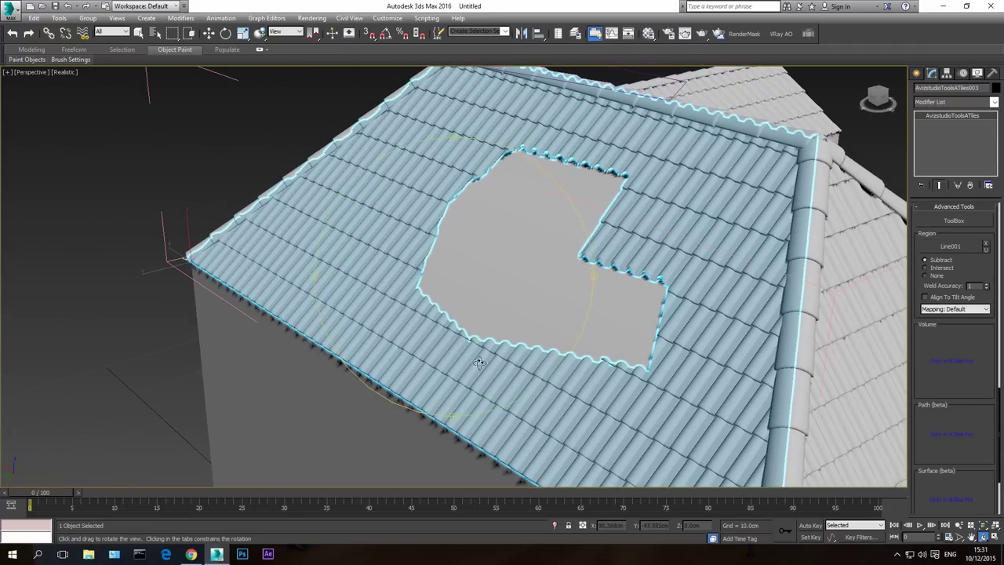
drag(484, 253, 520, 248)
drag(517, 211, 560, 261)
middle_drag(538, 251, 538, 264)
key(w)
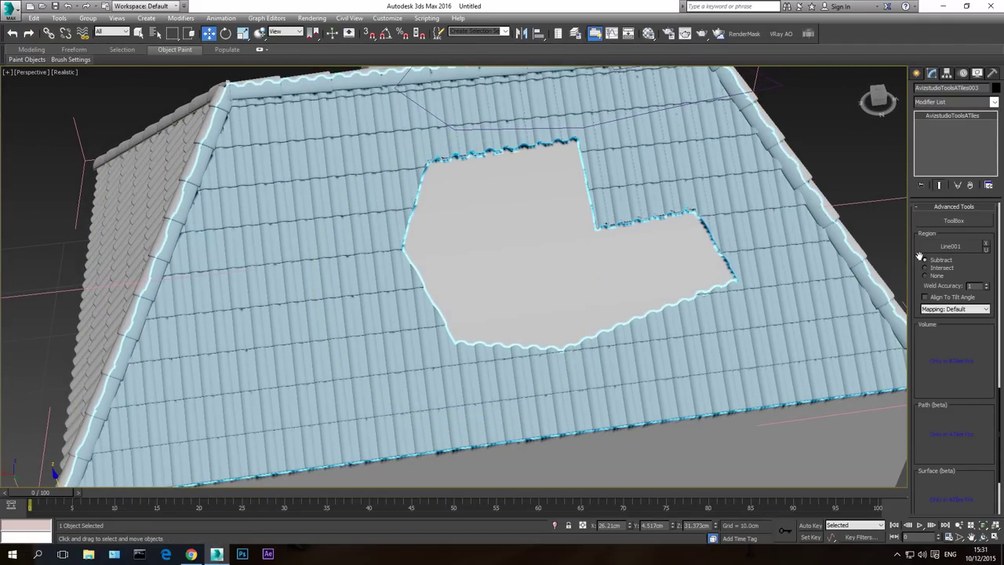
scroll(567, 253, down, 3)
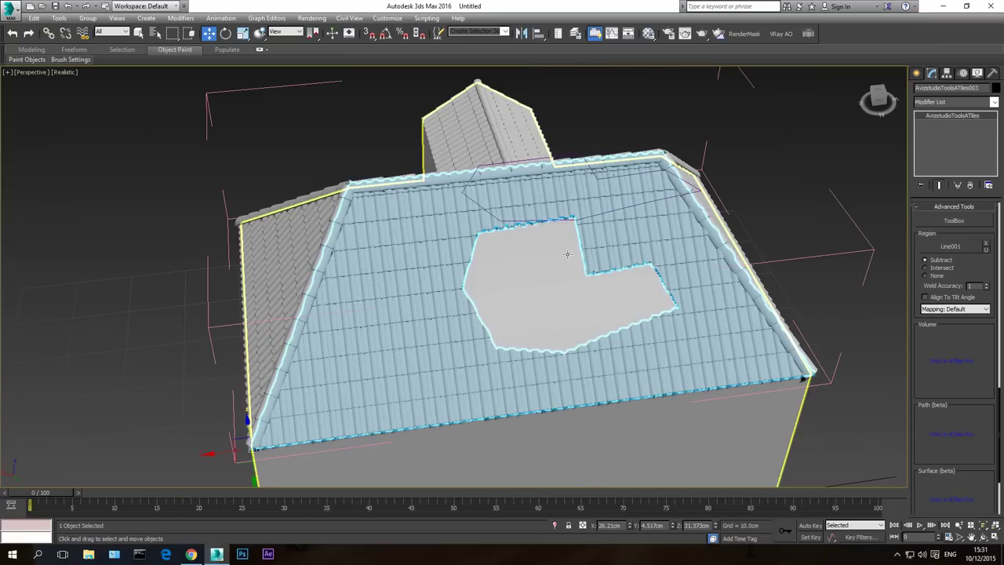
Switch the tile region mode to None, check the outline spline, and restore Subtract on the tiled slope
click(934, 277)
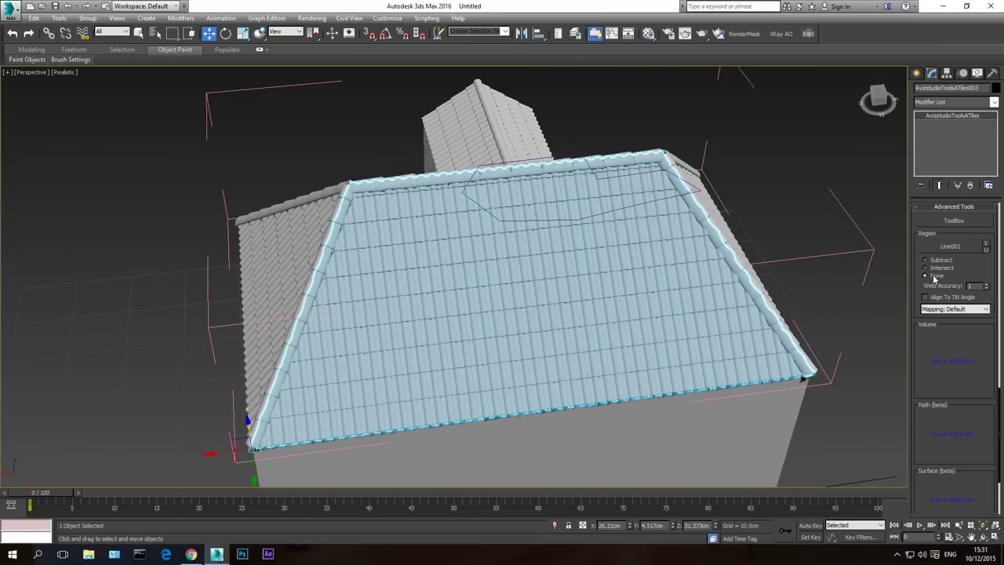
click(578, 153)
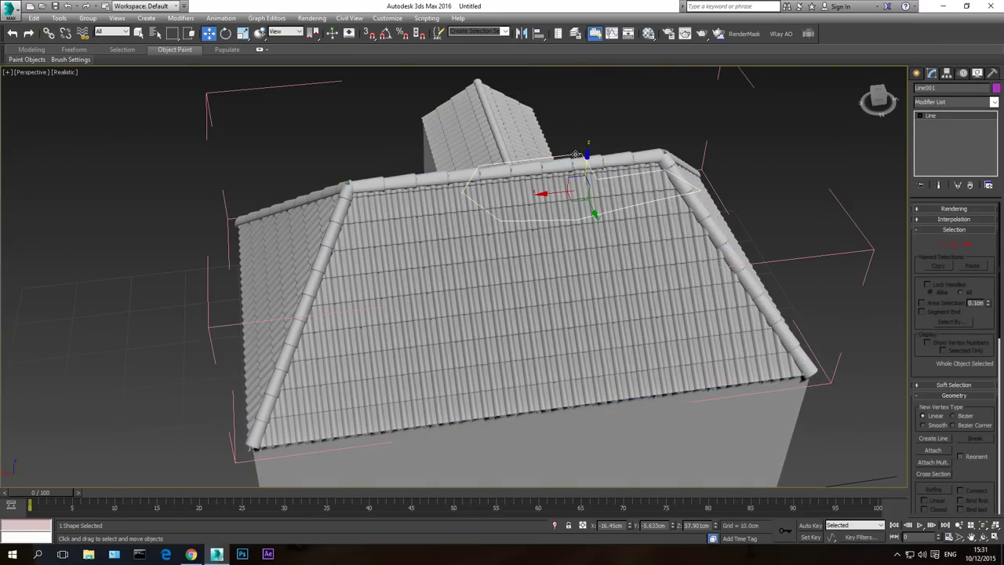
click(576, 154)
click(581, 162)
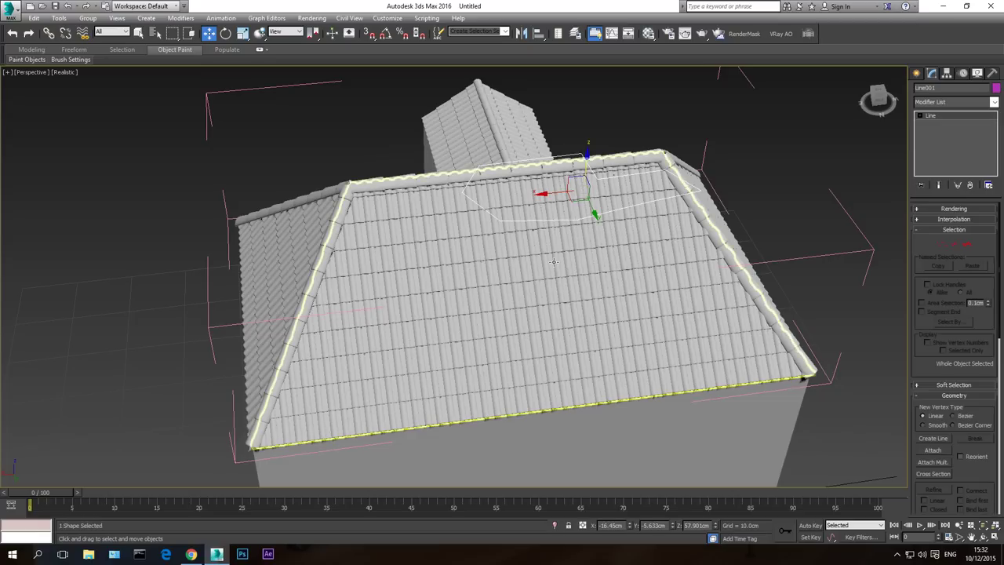
click(931, 260)
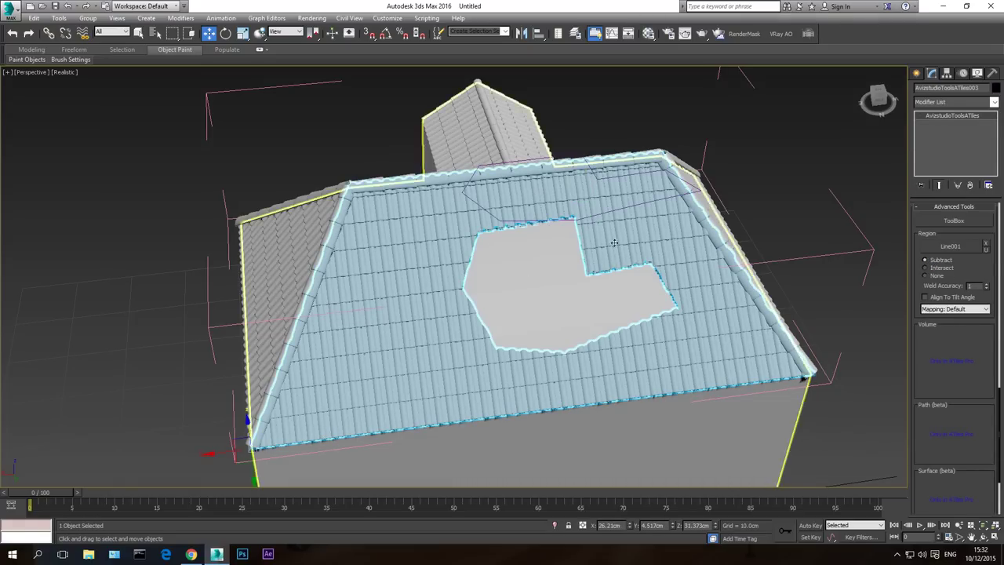
Delete the outline spline above the roof and reselect the tiled slope
click(577, 154)
key(Delete)
click(568, 232)
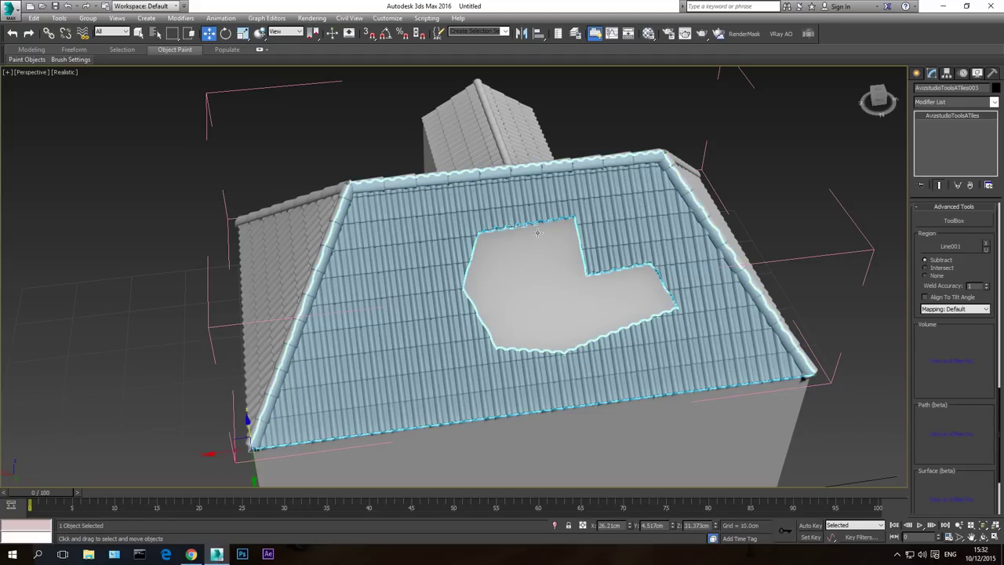
Inspect the opening in the tiled slope from perspective and top views
click(982, 536)
drag(462, 278, 503, 283)
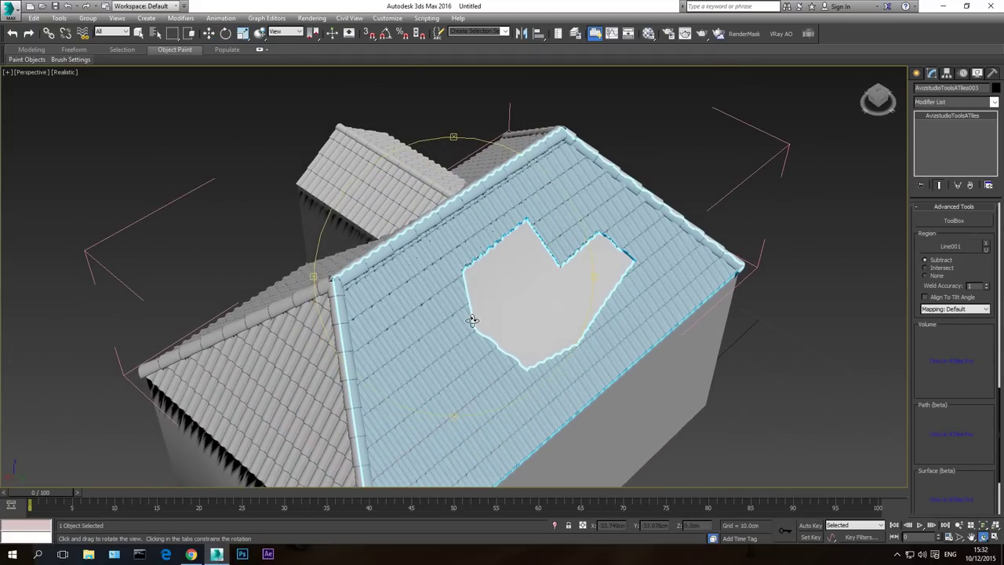
key(t)
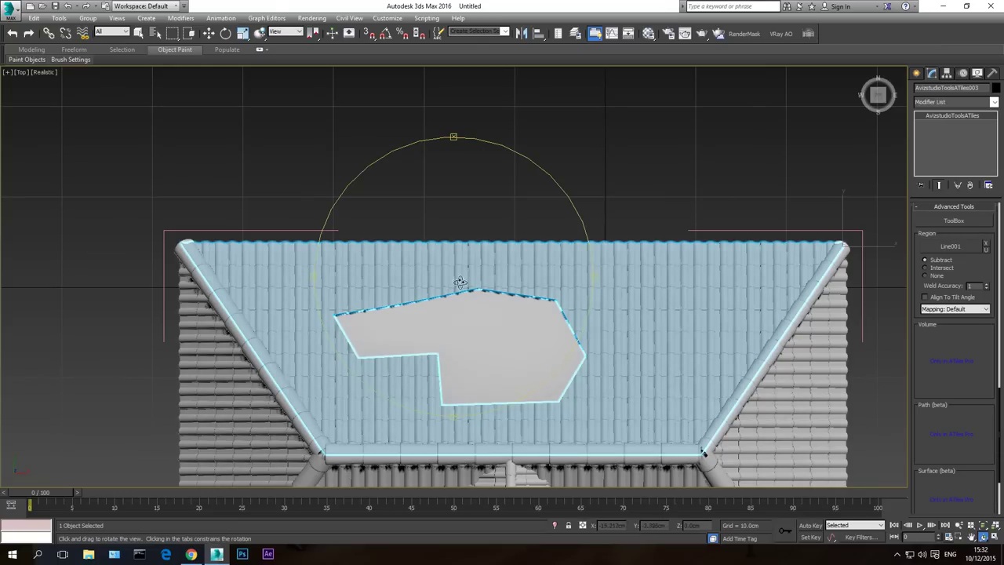
key(p)
drag(459, 325, 530, 502)
key(shift+z)
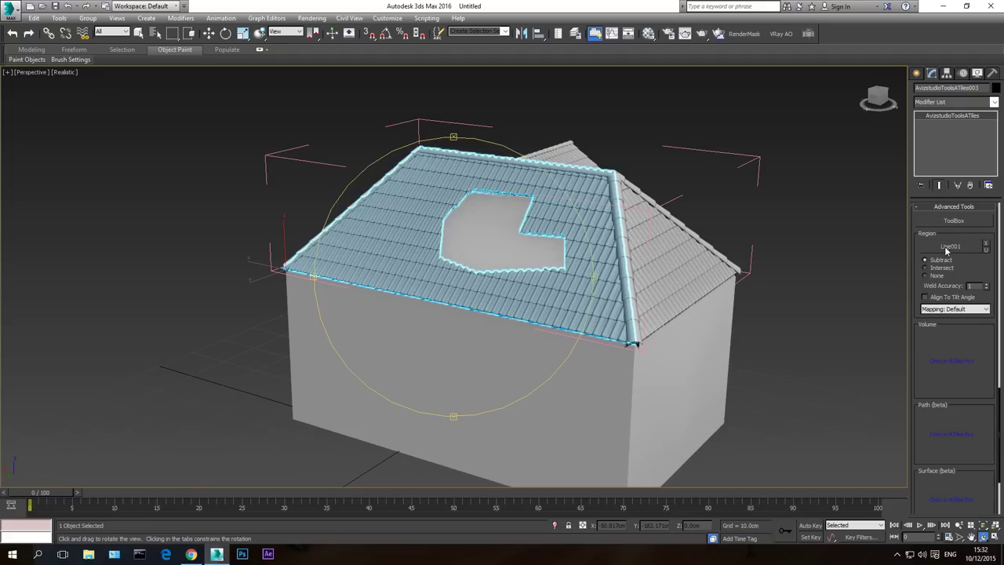
key(w)
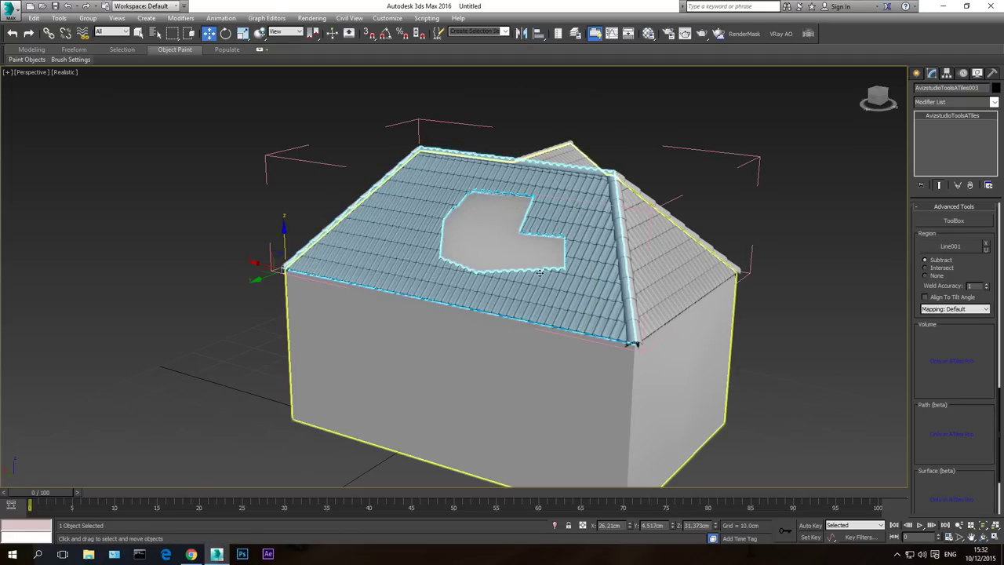
Set the tiled slope's region mode to None, close the roof group and clear the selection
click(939, 276)
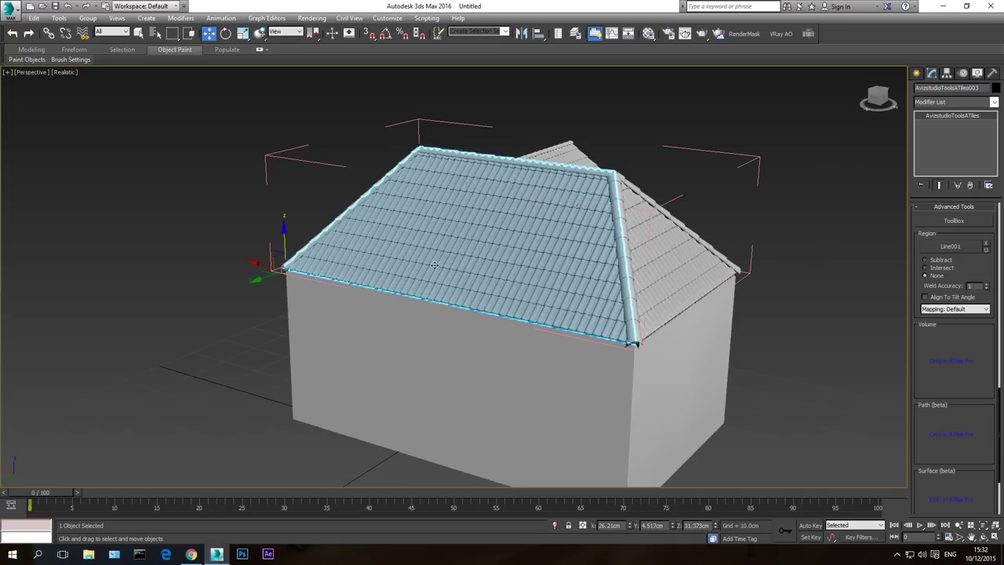
click(88, 17)
click(109, 81)
click(141, 220)
Select the roof group from the dormer side and check the Material Editor for it
click(983, 536)
drag(508, 293, 453, 342)
scroll(385, 314, down, 5)
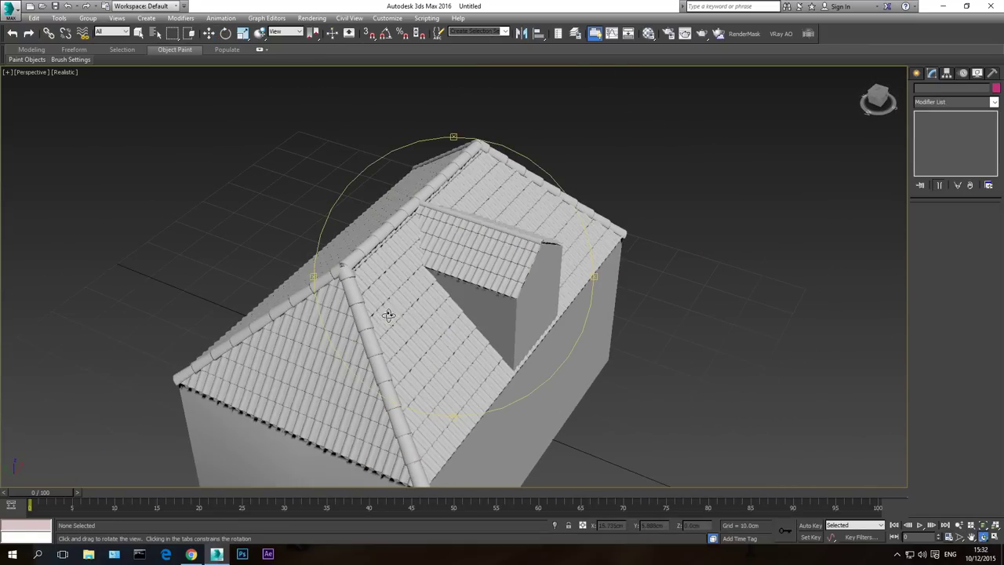
drag(385, 314, 432, 321)
key(w)
click(138, 33)
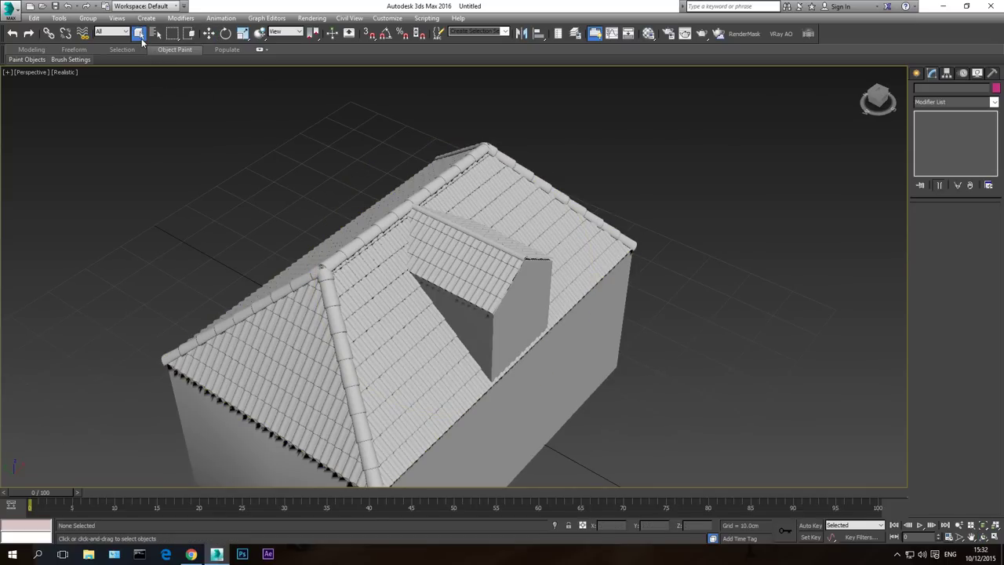
click(395, 259)
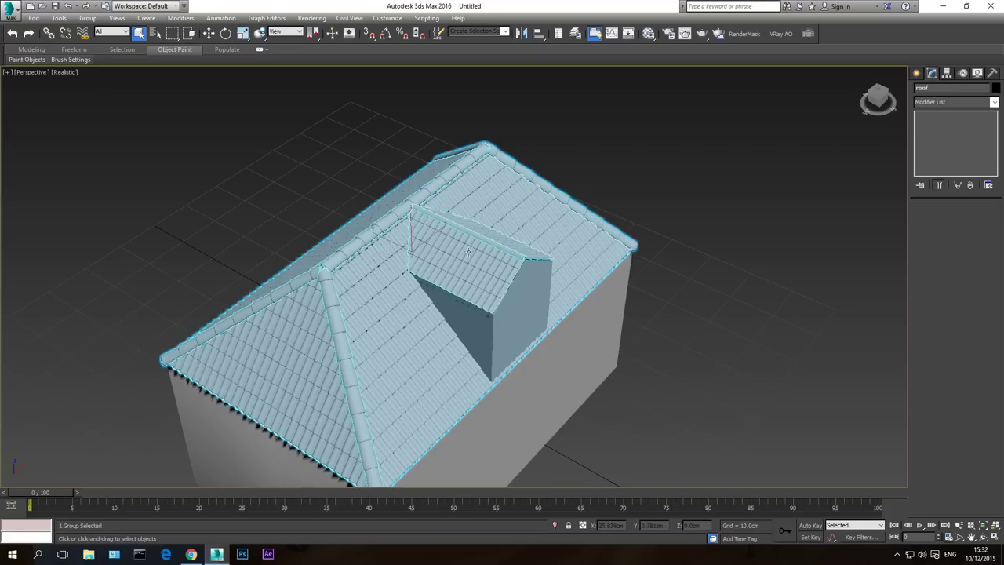
click(647, 34)
click(557, 184)
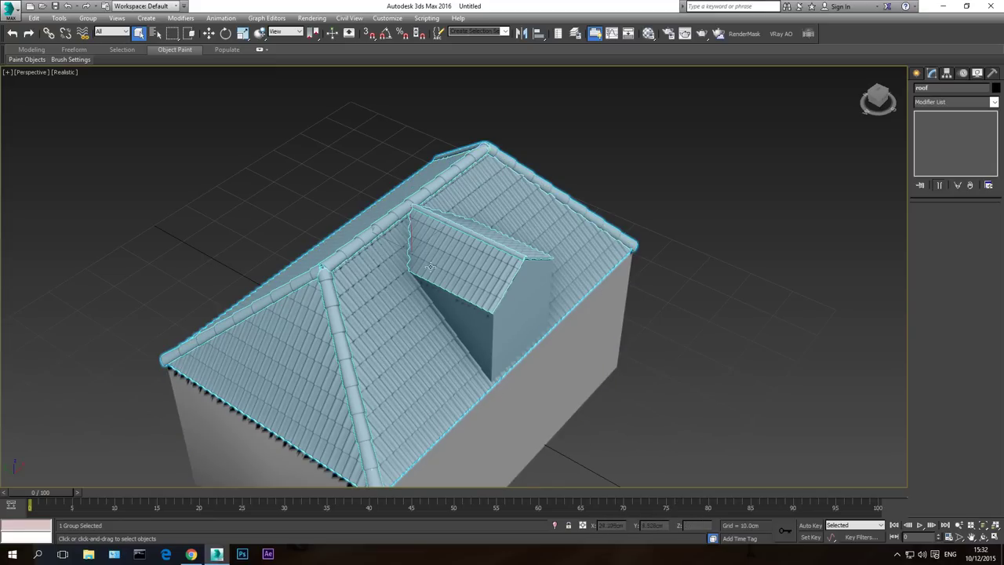
Open the roof group and select the main tiled slope around the dormer
click(92, 20)
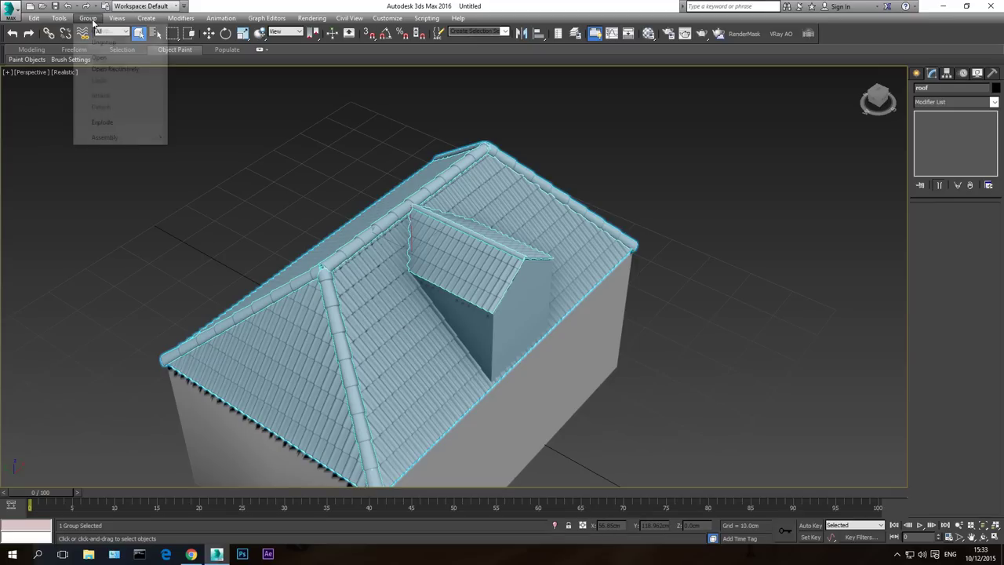
click(110, 59)
click(391, 312)
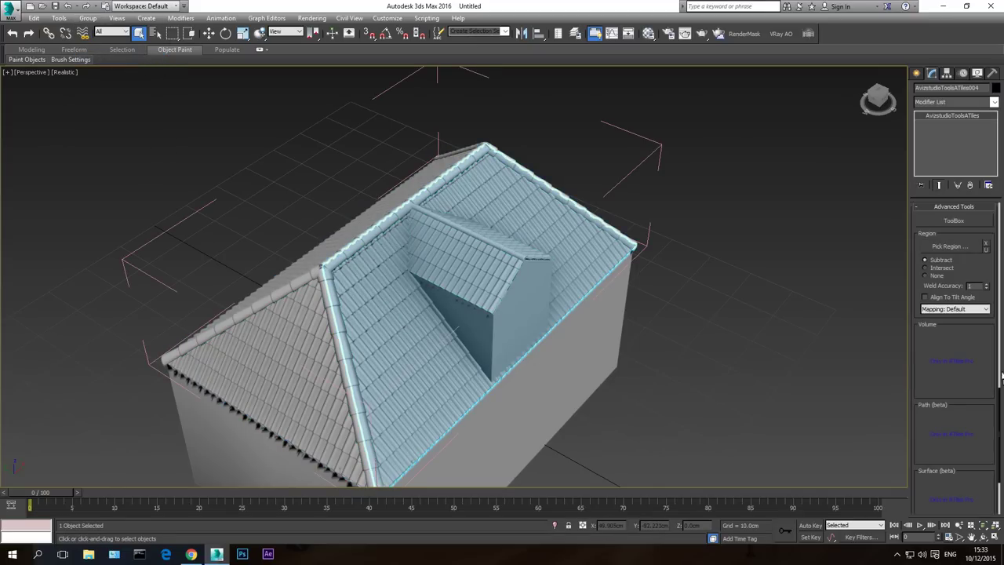
Turn on Random Material ID in the Variations settings of the selected tile object
scroll(918, 360, down, 3)
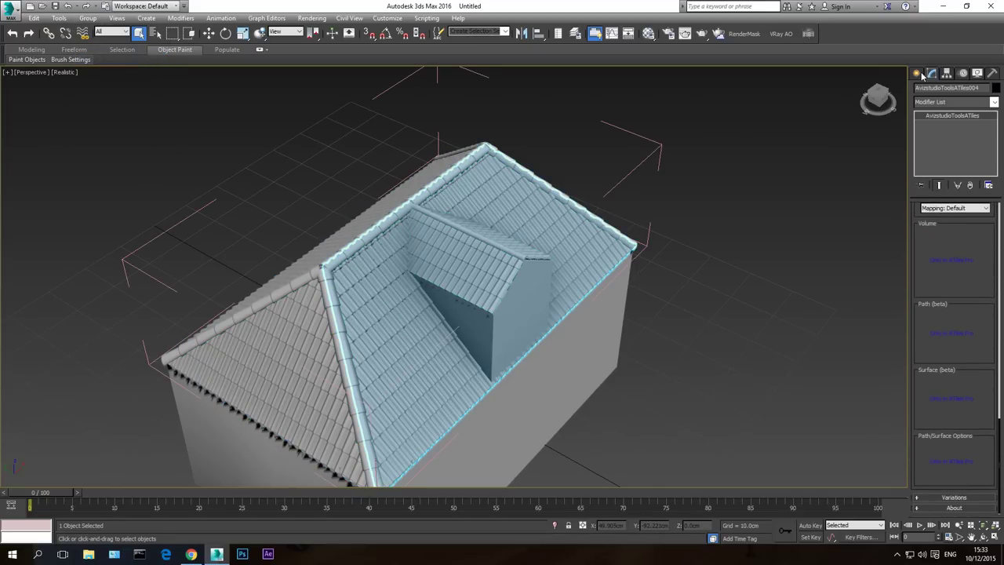
click(958, 498)
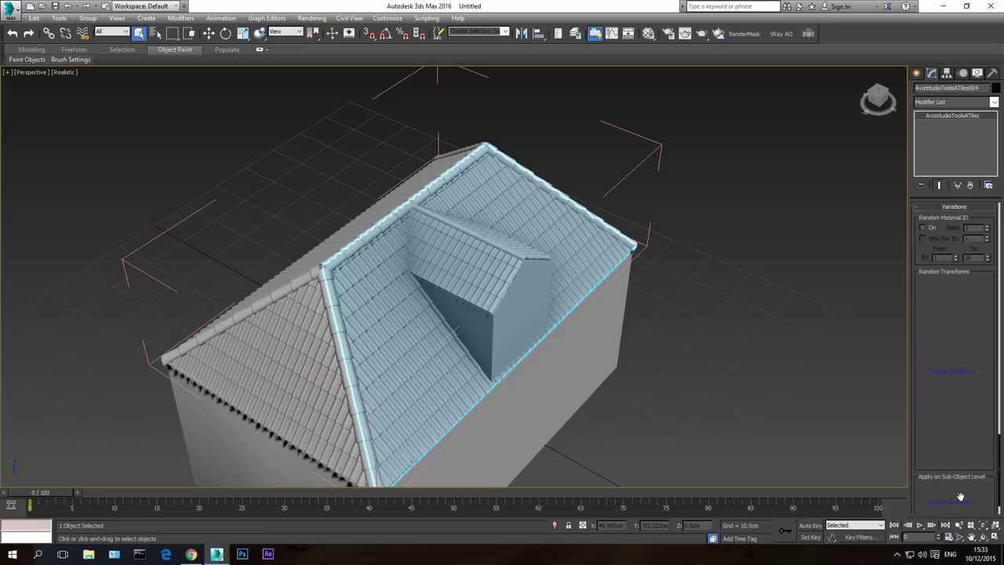
click(922, 227)
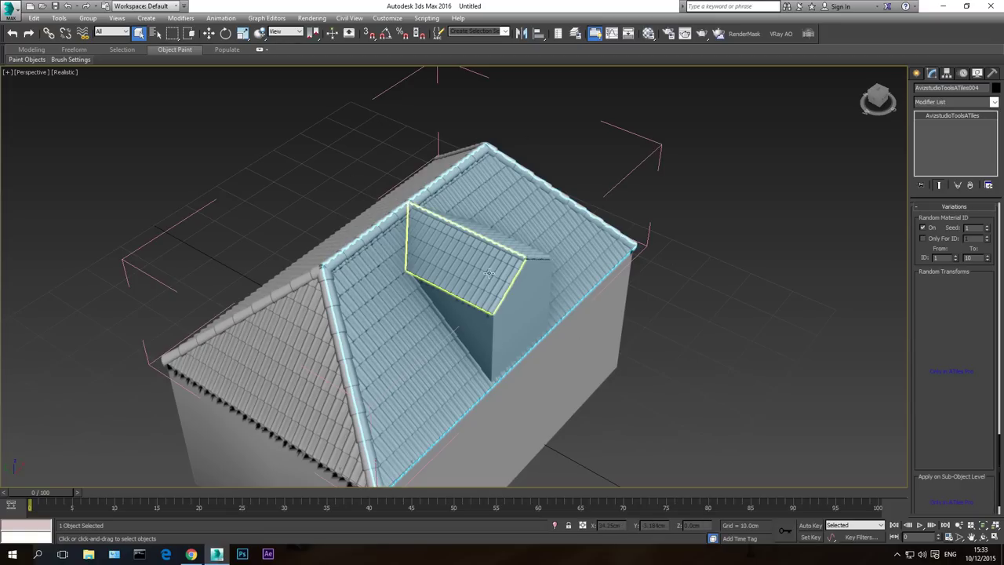
Select the second sample slot in the Material Editor and bring up the choices for replacing its Standard material type
click(648, 34)
drag(505, 189, 773, 178)
click(704, 244)
click(796, 337)
Set the Material/Map Browser to show incompatible entries so that the Materials group is listed
click(563, 257)
click(587, 257)
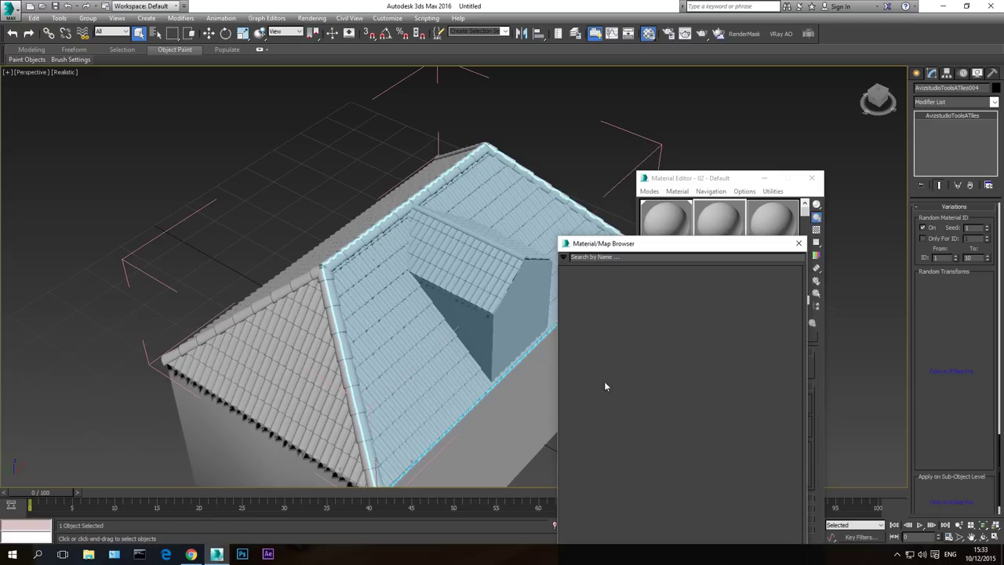
drag(604, 243, 557, 148)
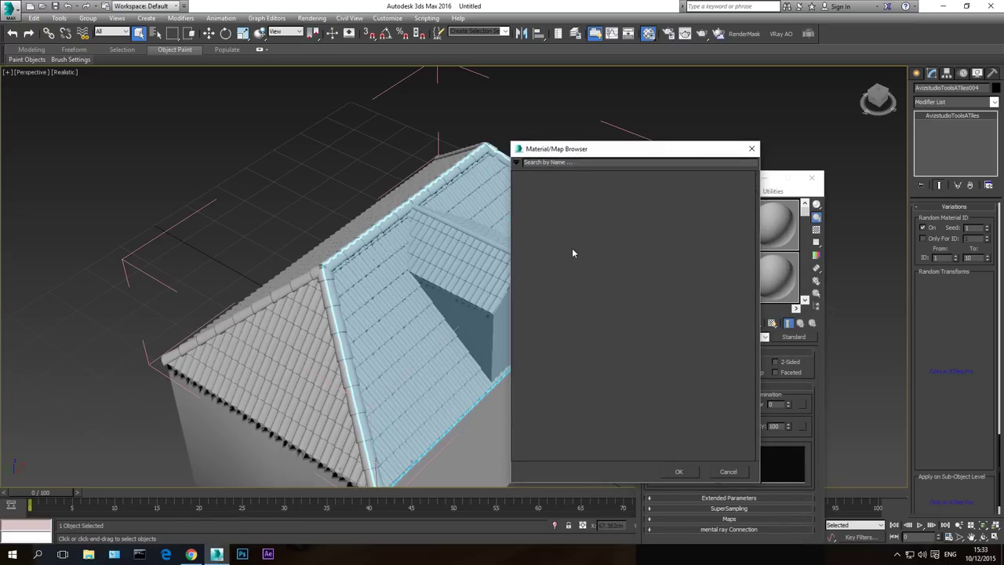
click(516, 162)
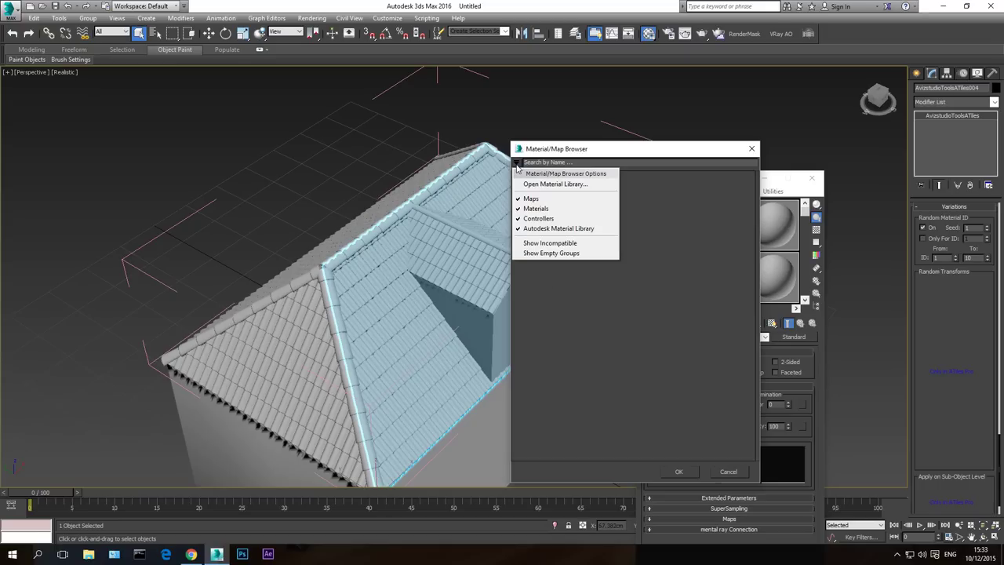
click(559, 243)
click(516, 163)
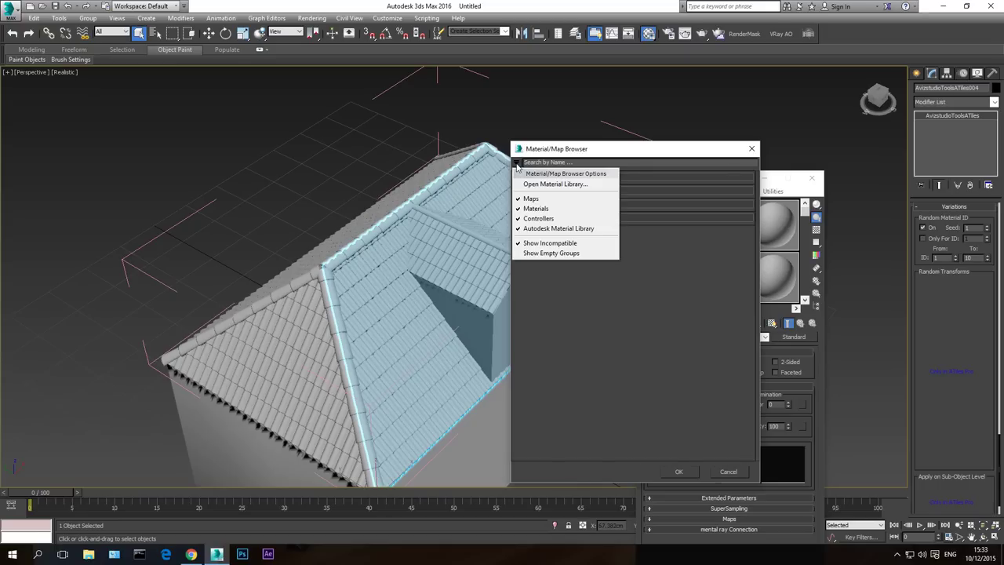
click(541, 246)
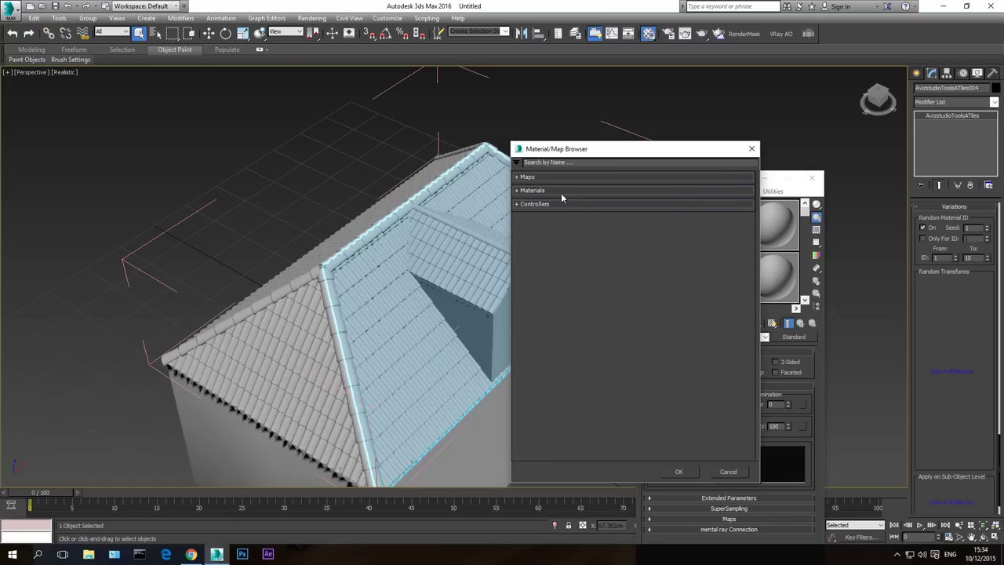
Replace the second slot's material with a Multi/Sub-Object material, discarding the old material
drag(554, 149, 602, 210)
click(586, 252)
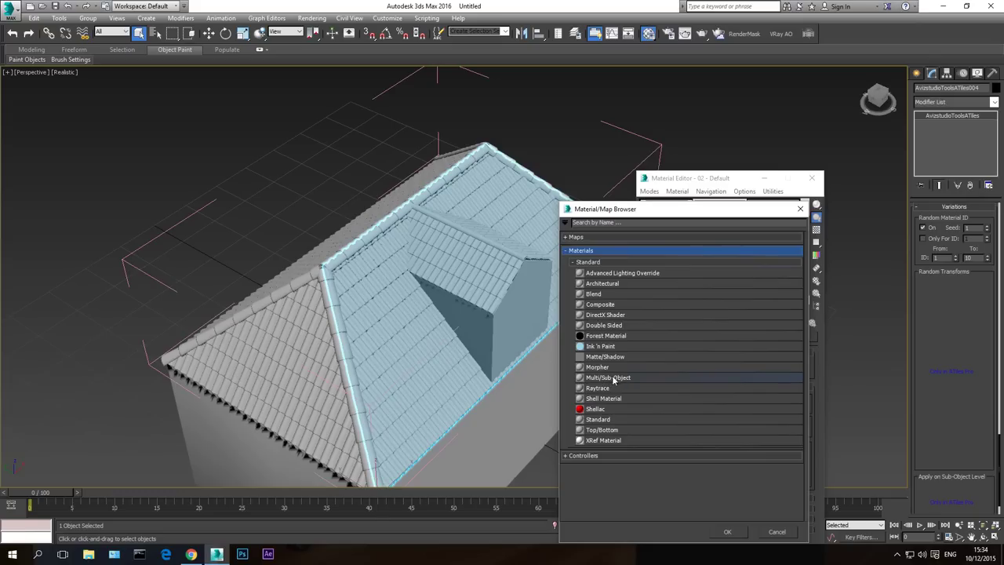
double_click(702, 378)
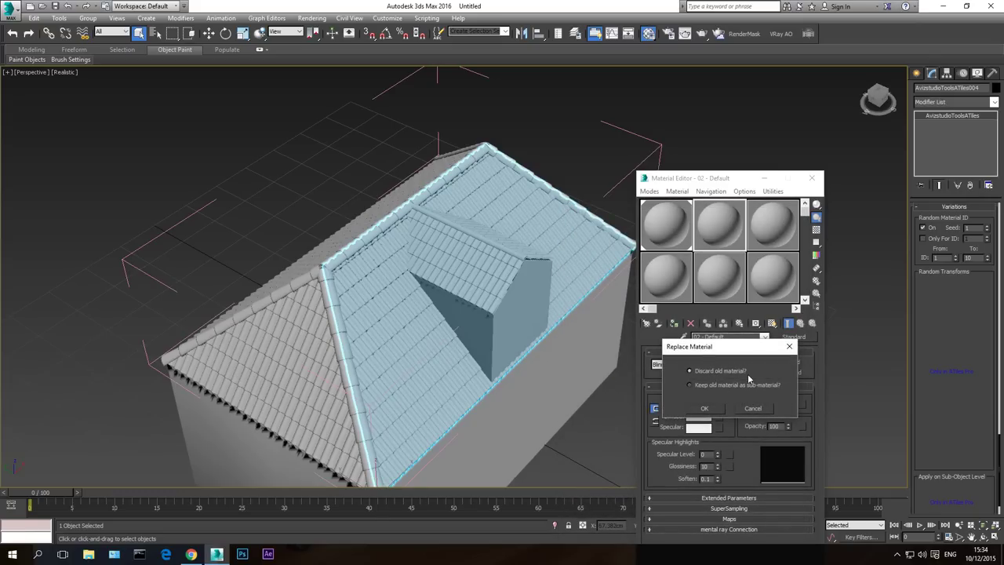
click(706, 406)
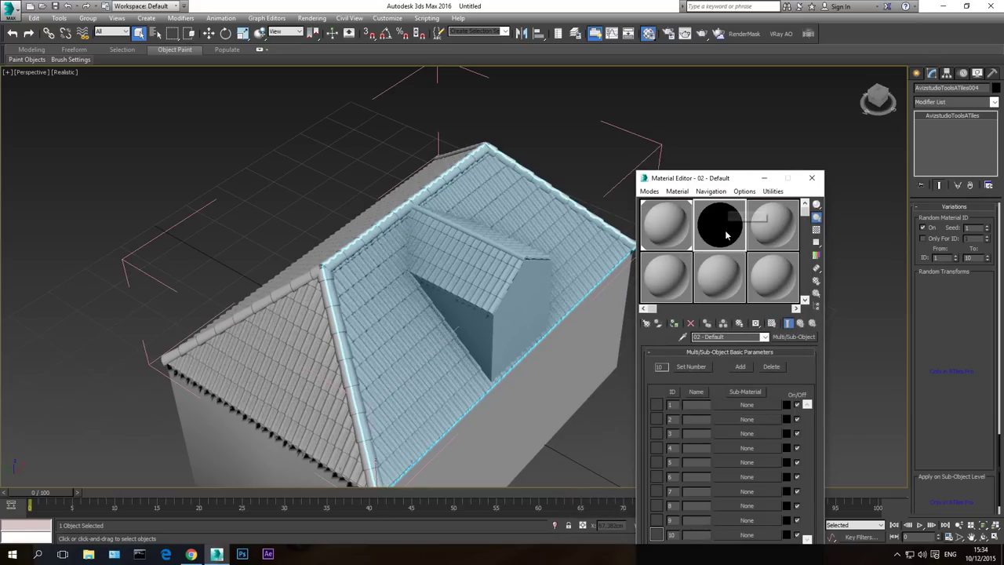
Assign a Standard material with a yellow diffuse colour to sub-material ID 1 and return to the parent material
drag(729, 187, 680, 77)
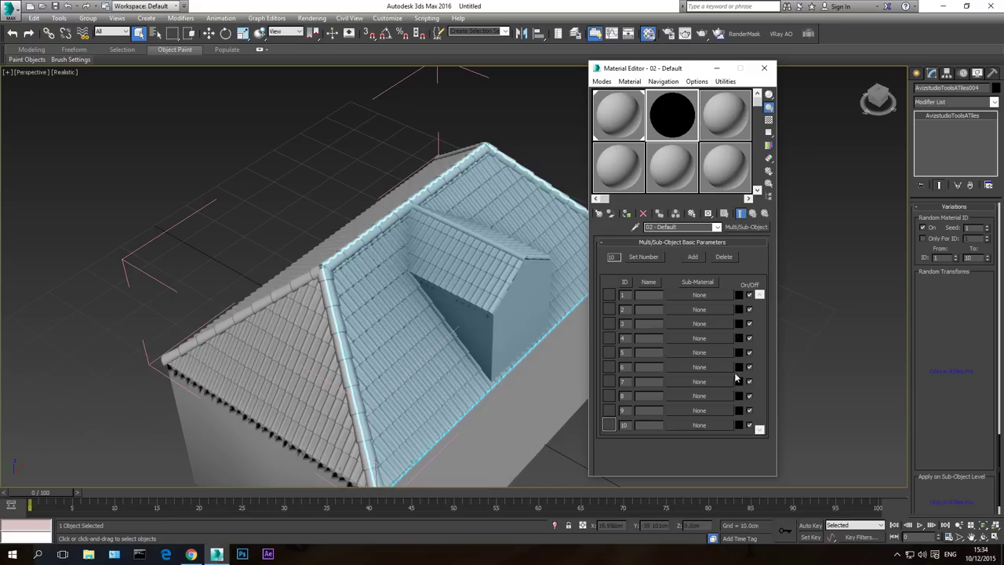
click(701, 295)
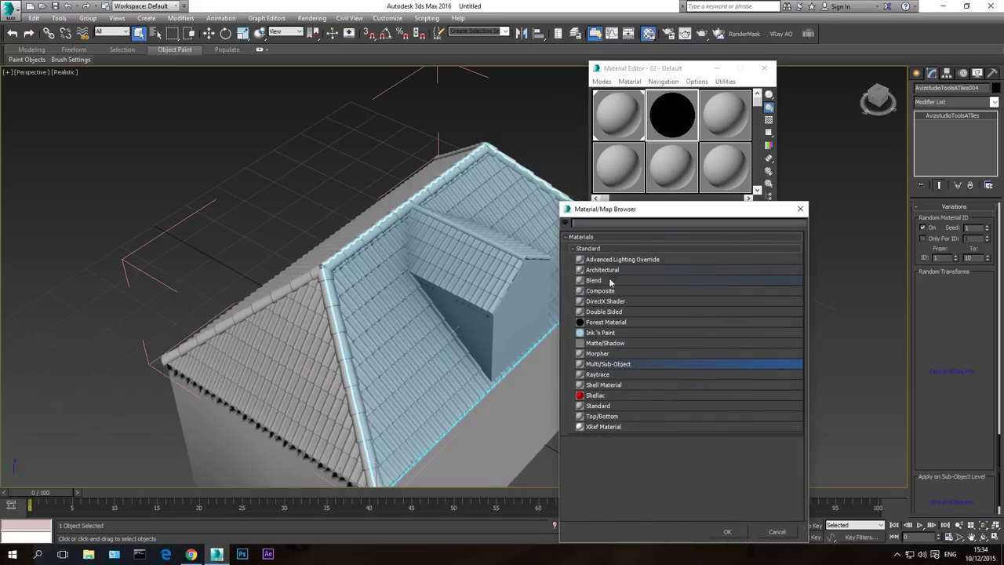
double_click(602, 408)
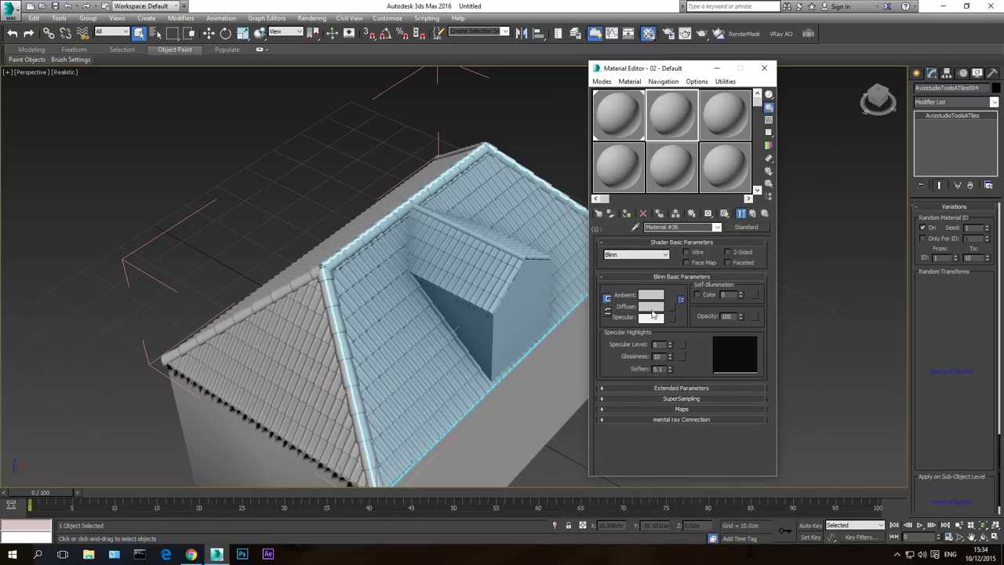
click(651, 307)
mouse_move(282, 111)
mouse_down()
mouse_move(224, 77)
mouse_move(304, 69)
mouse_up()
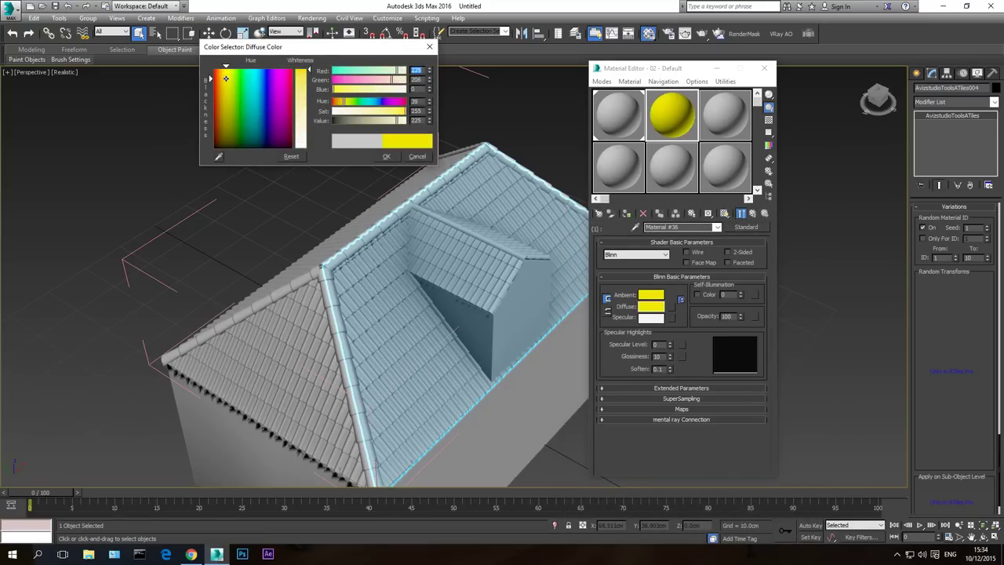
click(386, 156)
click(716, 228)
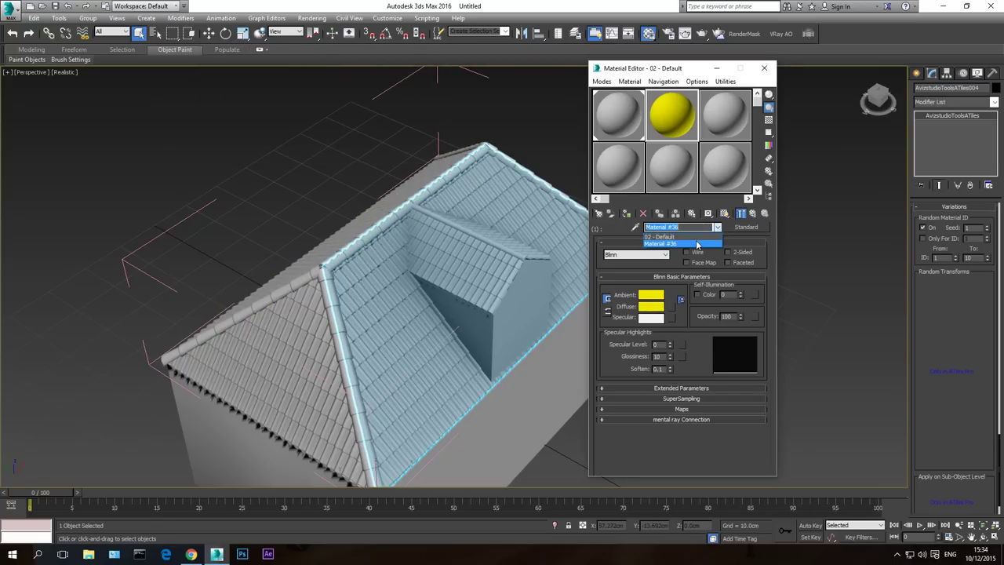
click(675, 235)
Assign a Standard material with a saturated blue diffuse colour to sub-material ID 2 and return to the parent material
click(696, 311)
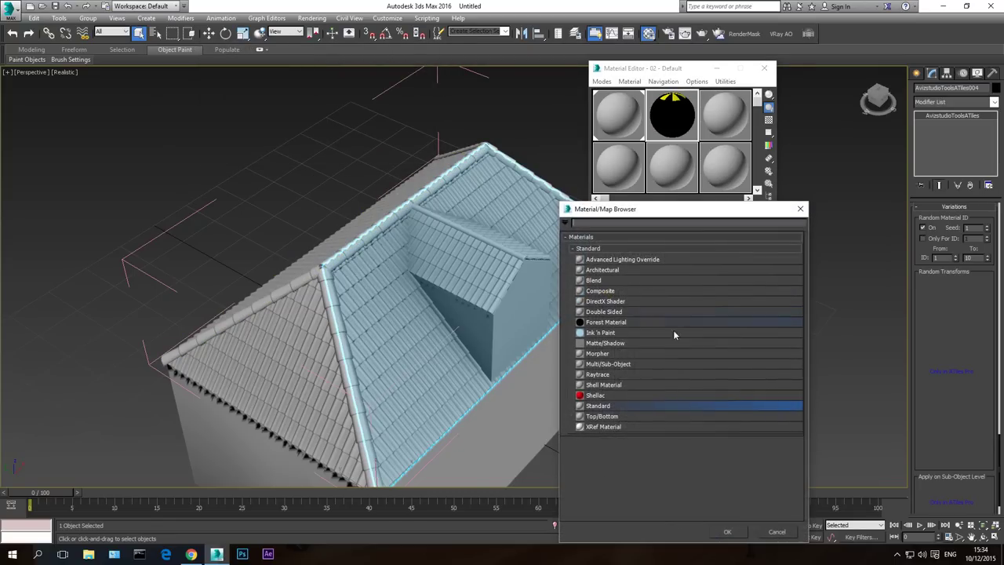
double_click(596, 406)
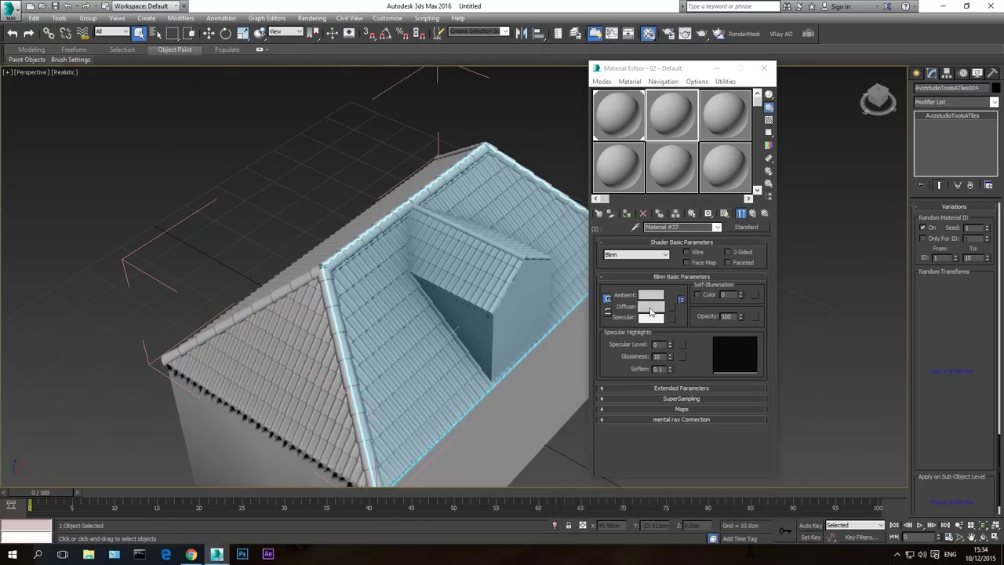
click(650, 306)
drag(266, 123, 267, 69)
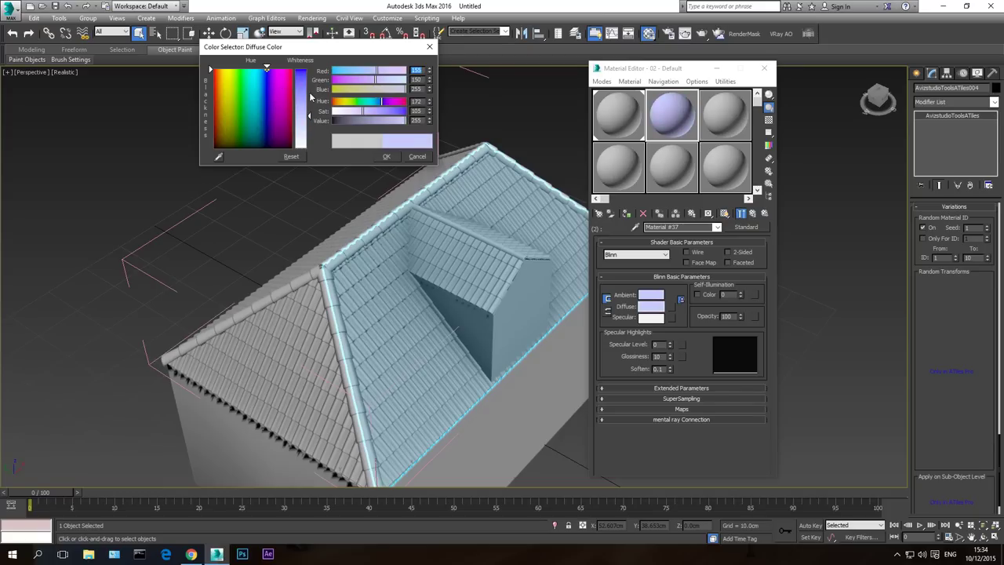
drag(307, 96, 307, 69)
click(386, 156)
click(716, 227)
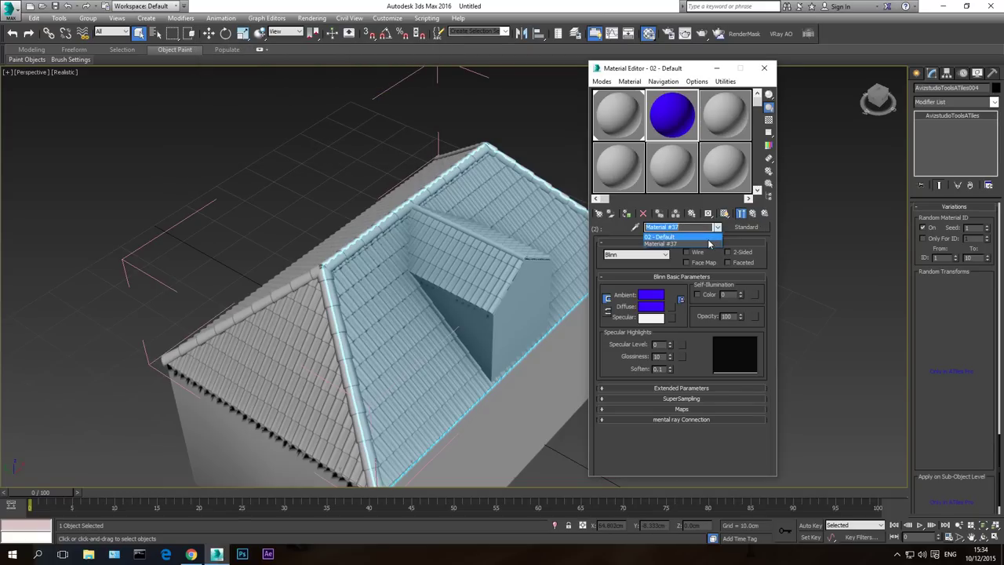
click(706, 240)
Assign a Standard material with a pure red diffuse colour (255, 0, 0) to sub-material ID 3 and return to the parent material
click(687, 323)
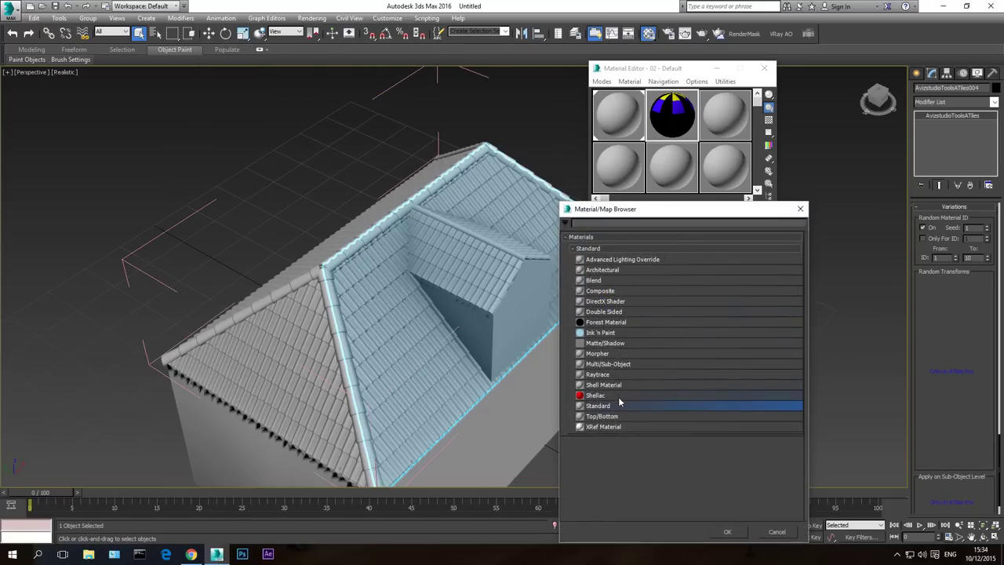
double_click(618, 404)
click(651, 305)
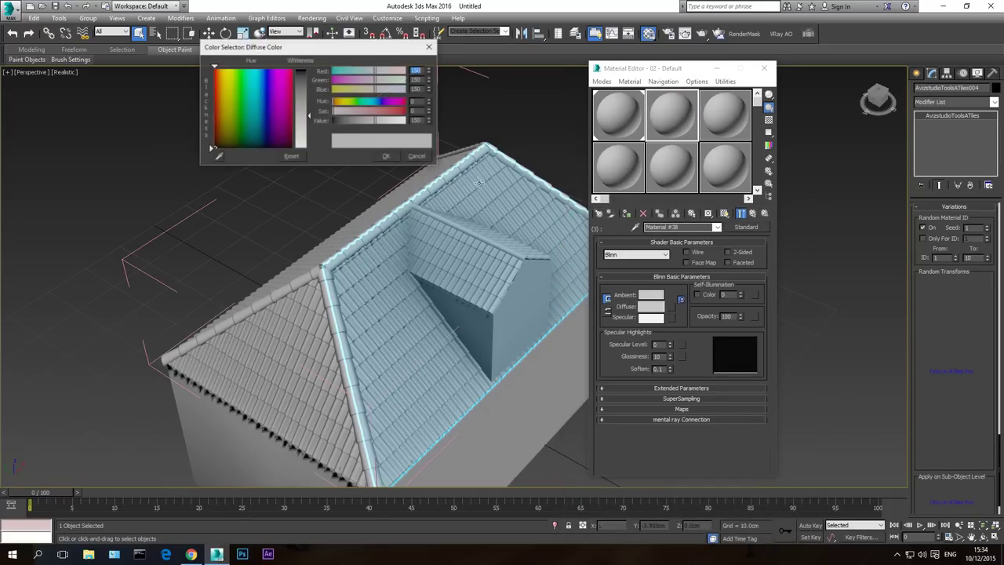
drag(275, 87, 293, 69)
drag(298, 128, 297, 68)
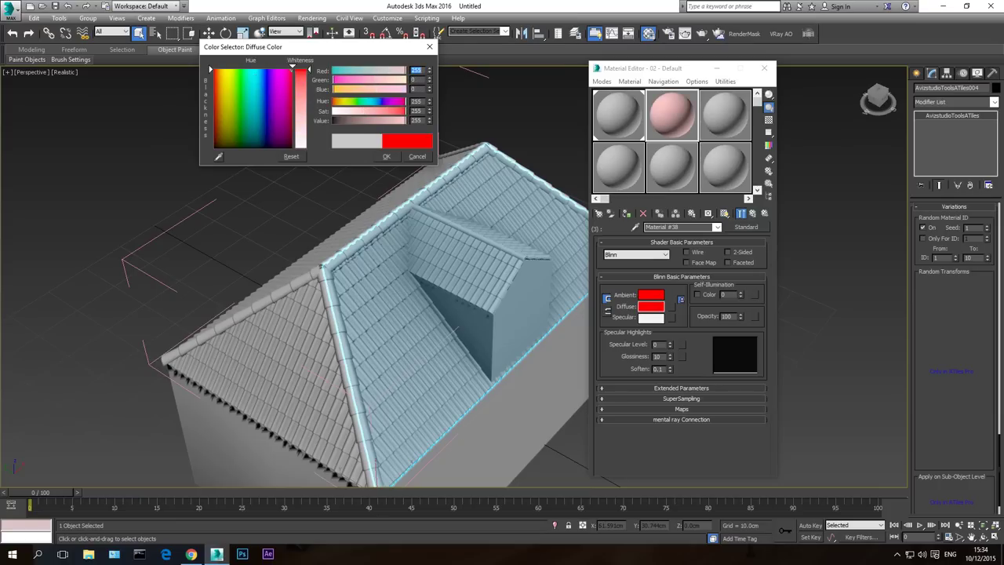
click(386, 156)
click(716, 227)
click(696, 237)
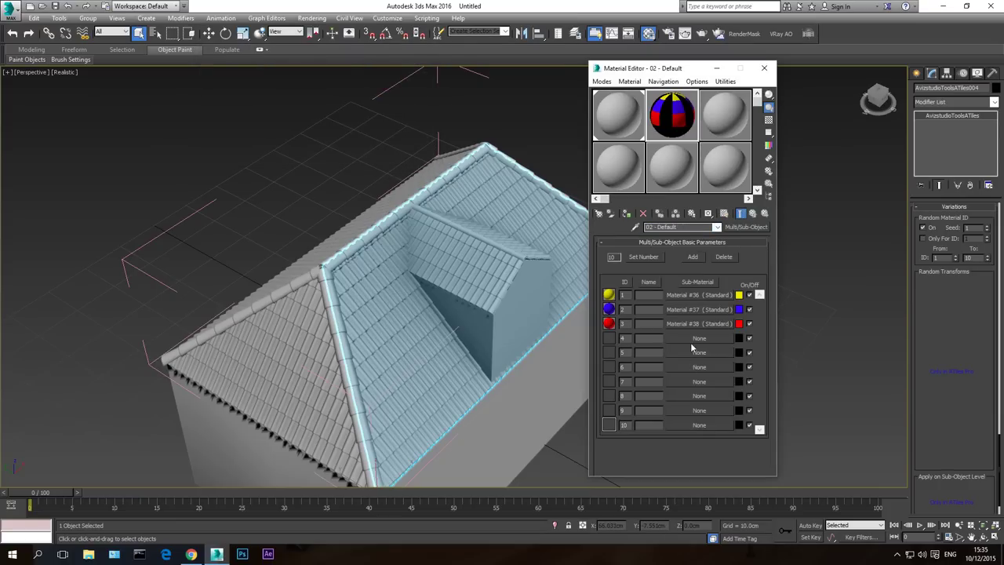
Assign a Standard material with a magenta diffuse colour to sub-material ID 4 and return to the parent material
click(697, 339)
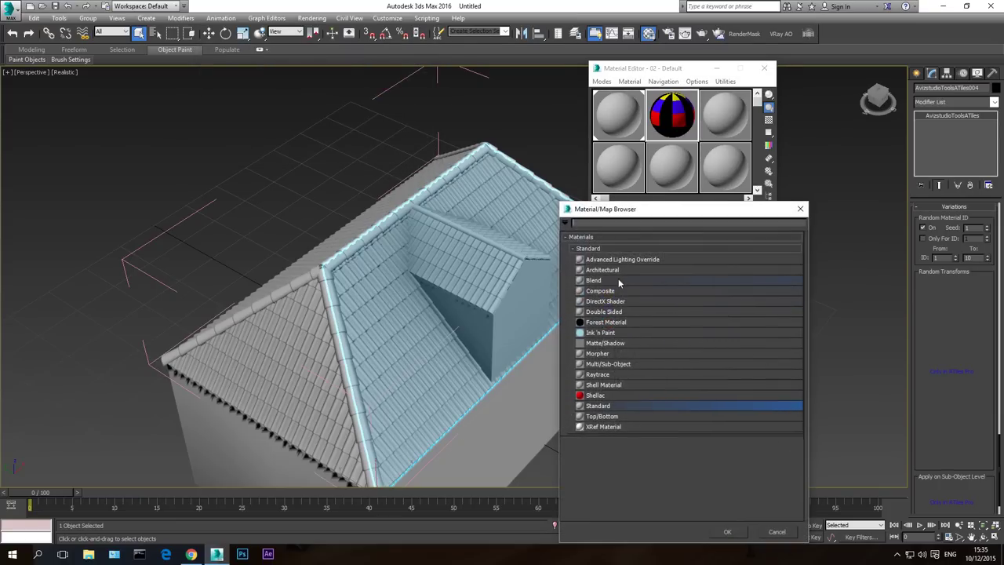
double_click(603, 406)
click(651, 307)
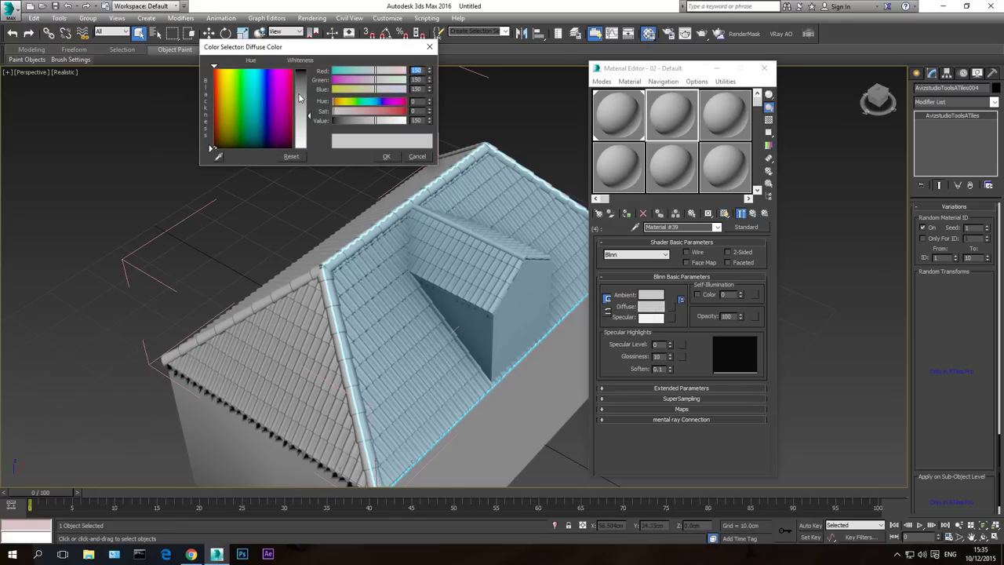
drag(251, 93, 278, 81)
drag(302, 115, 289, 78)
click(386, 156)
click(716, 227)
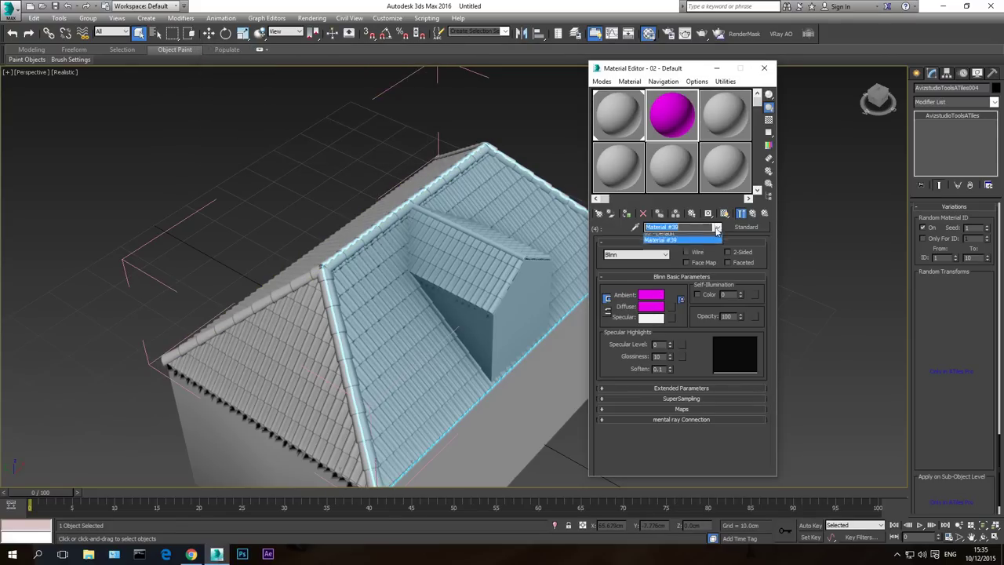
click(697, 239)
Leave ID 5 without a sub-material and set the number of materials in the Multi/Sub-Object material to 4
click(690, 351)
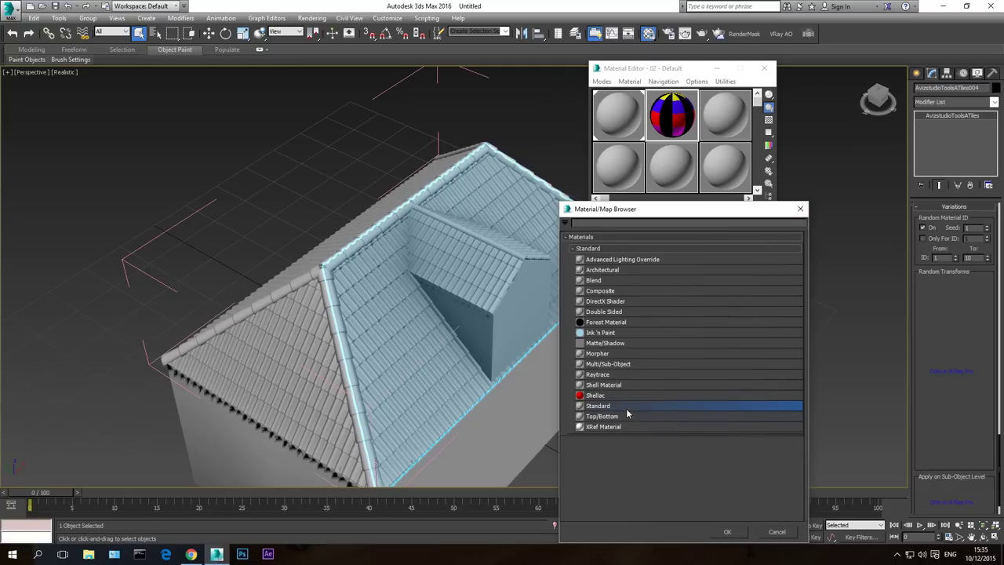
click(798, 210)
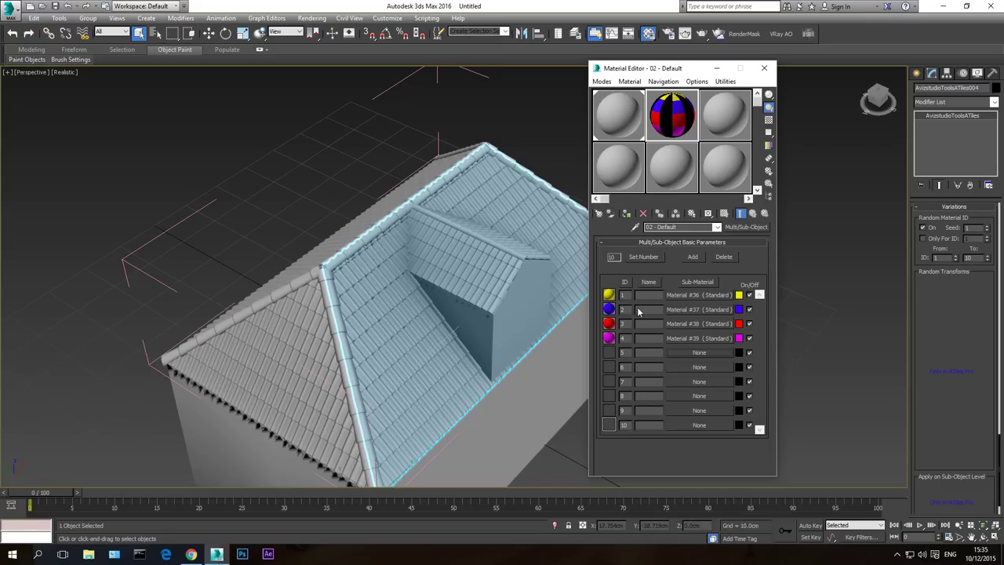
click(643, 258)
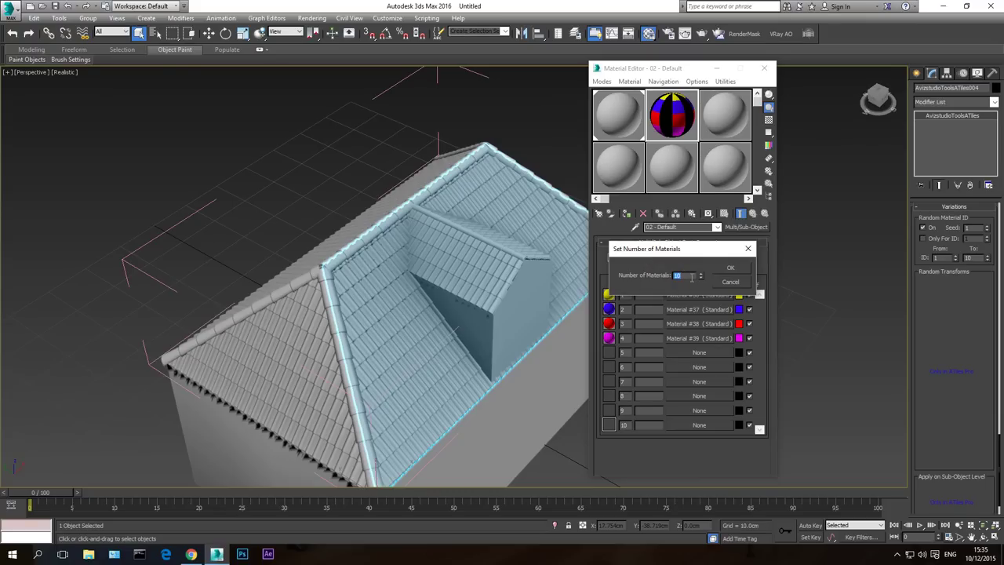
click(730, 269)
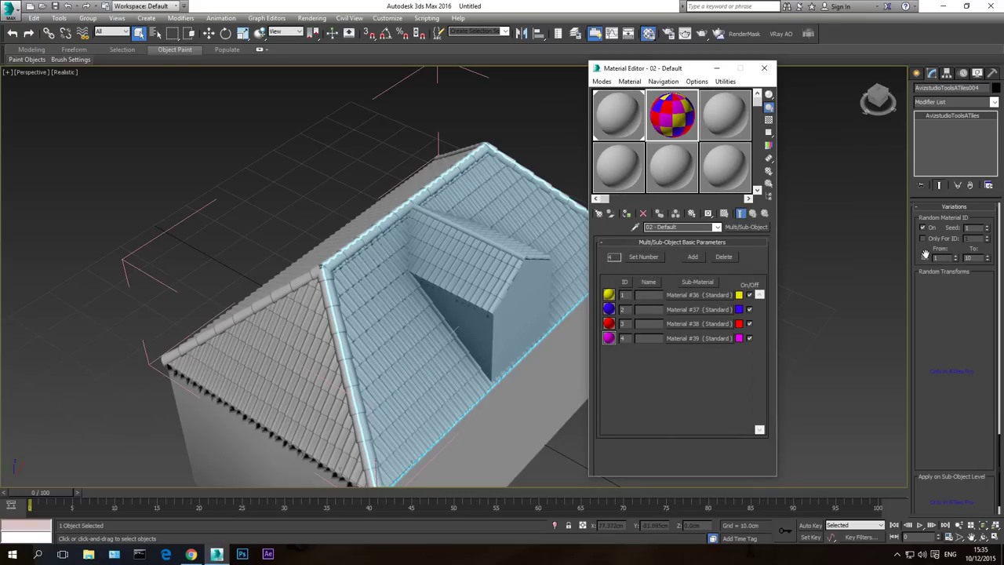
Set the upper limit of the tile object's Random Material ID range to 4 and deselect the object
click(969, 257)
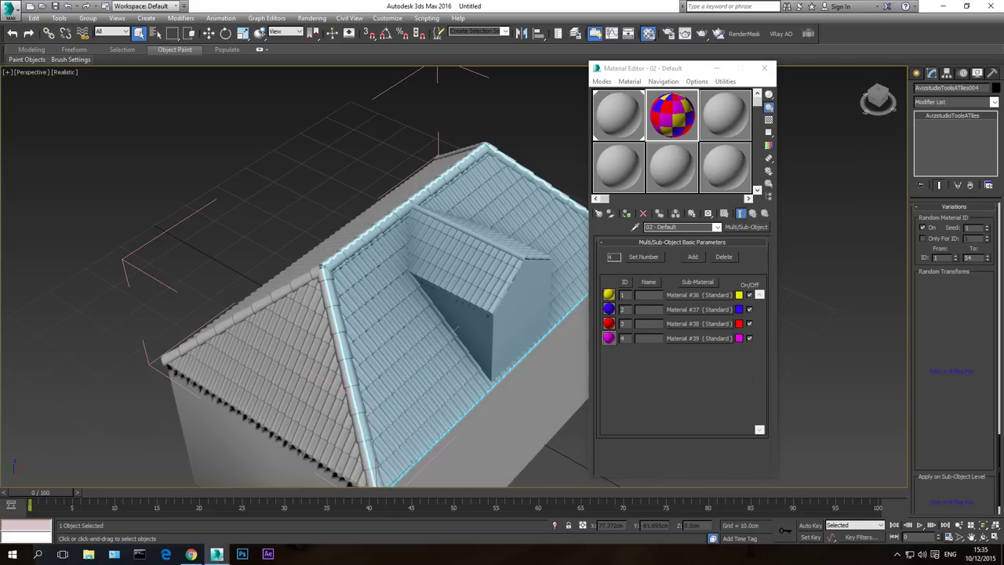
text(4)
key(Return)
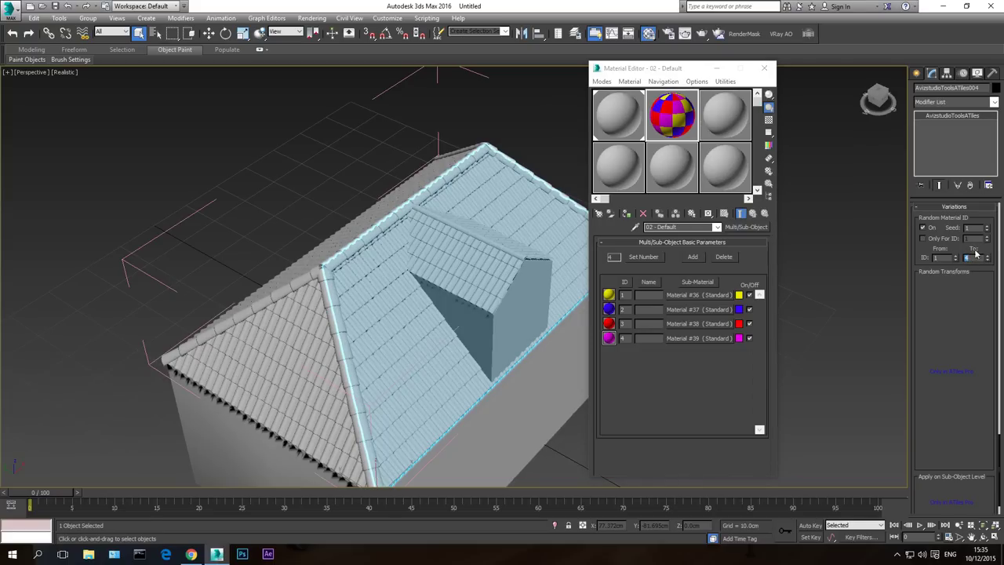
click(828, 189)
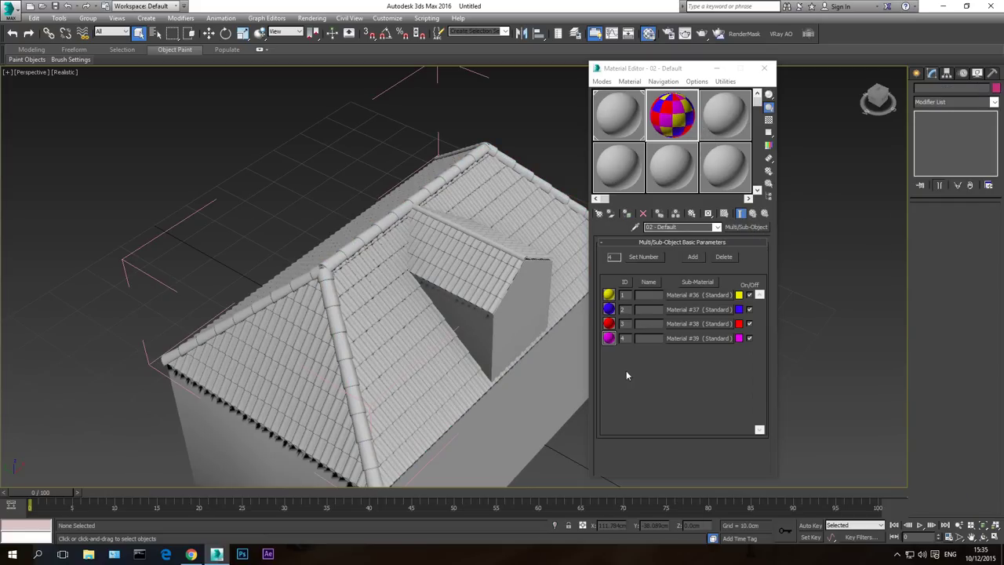
Apply the four-colour Multi/Sub-Object material to the main tiled slope around the dormer and inspect the tiles from different angles
drag(661, 120, 402, 341)
scroll(401, 341, up, 4)
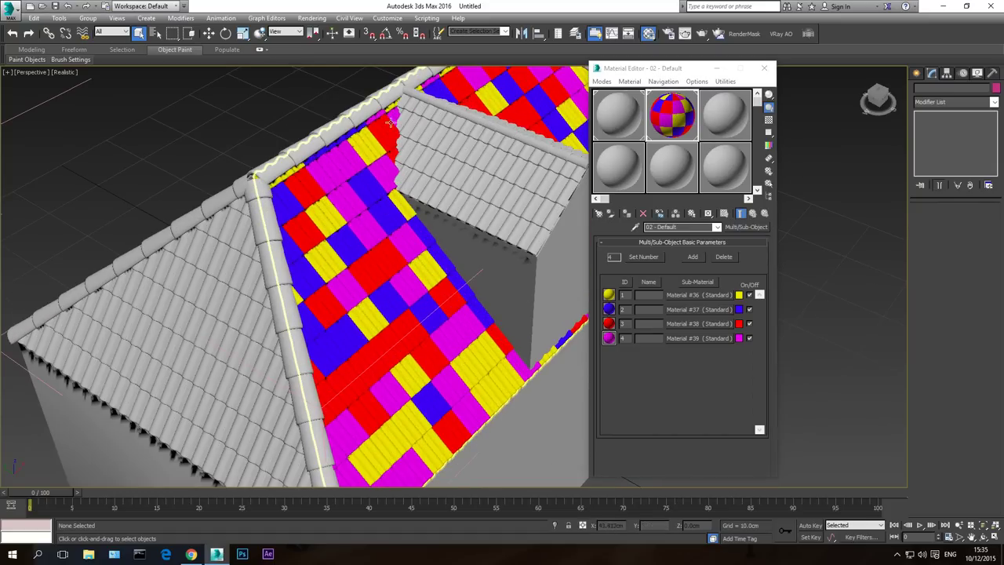
click(982, 537)
drag(510, 330, 459, 312)
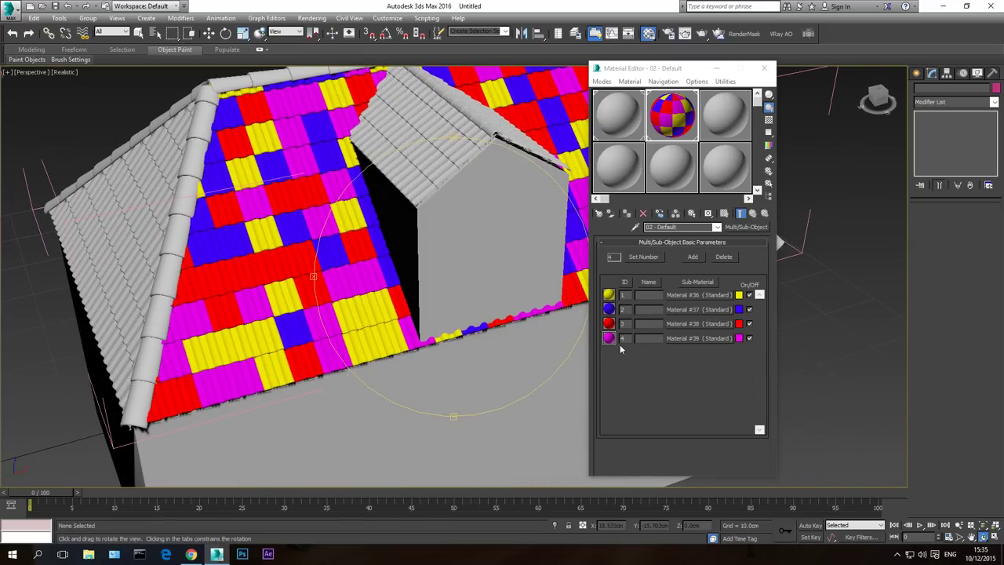
drag(434, 334, 320, 285)
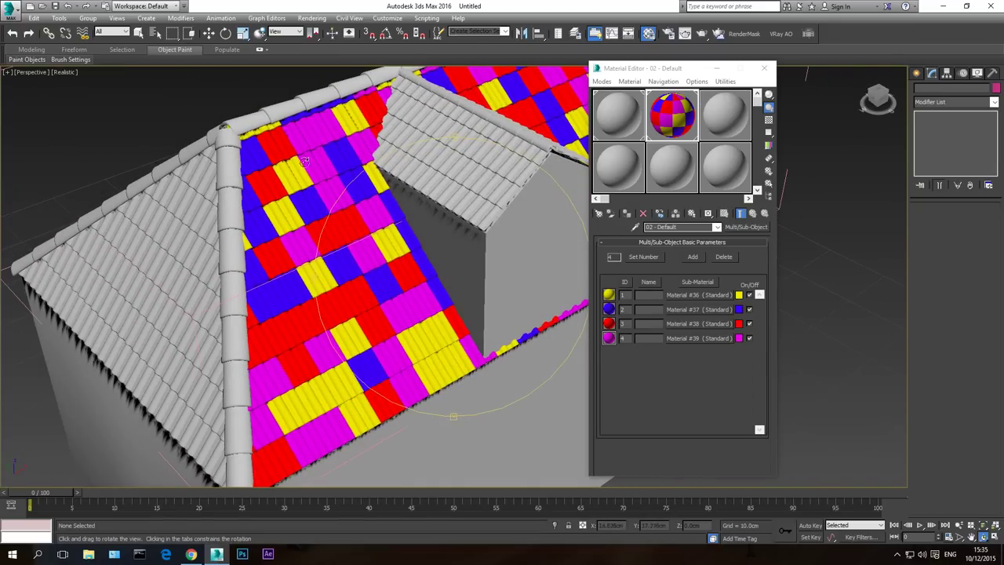
drag(333, 193, 329, 210)
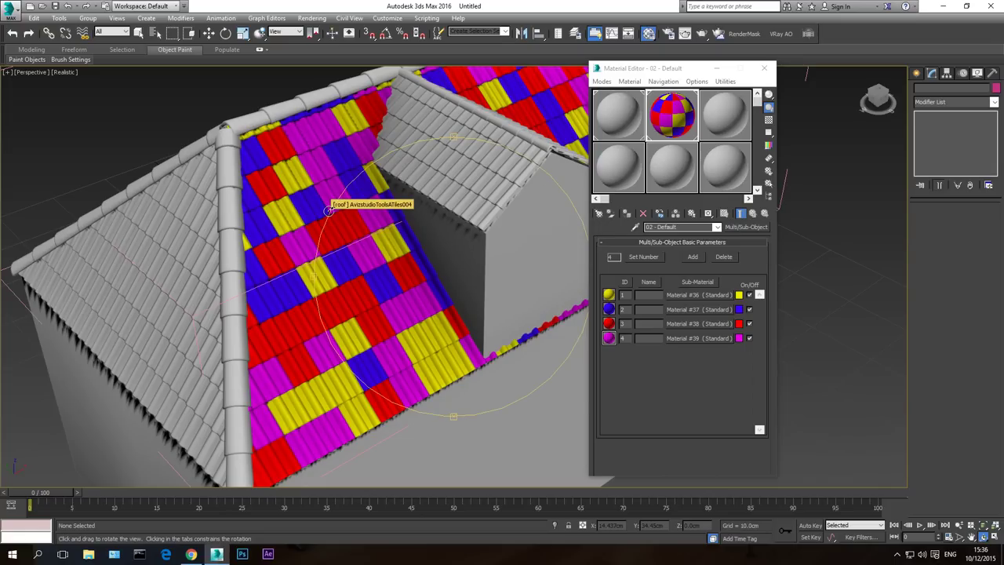
Switch Random Material ID off and back on for the main slope around the dormer to compare the tile colours
drag(420, 276, 396, 319)
right_click(396, 320)
click(401, 281)
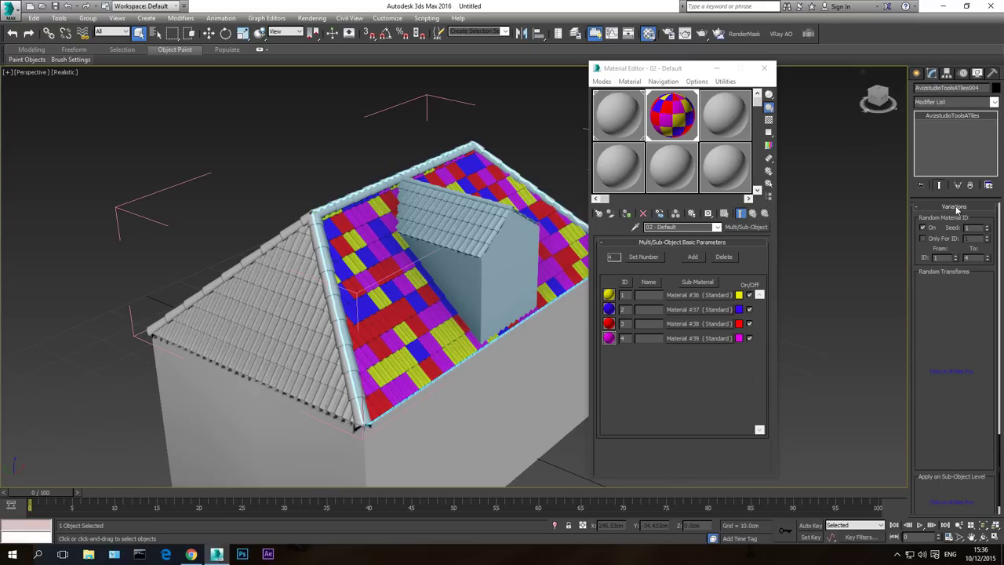
click(923, 228)
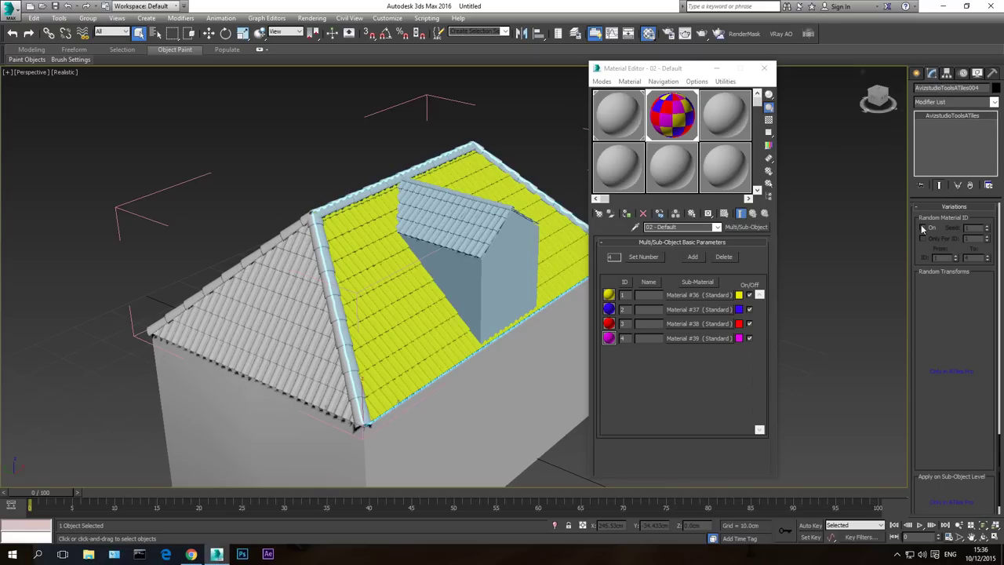
click(922, 227)
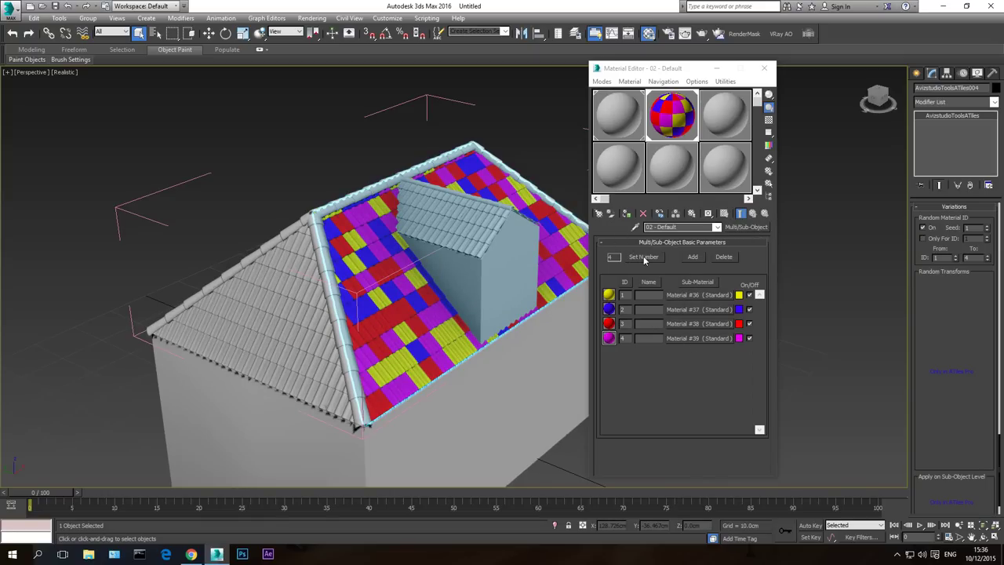
click(642, 257)
click(729, 287)
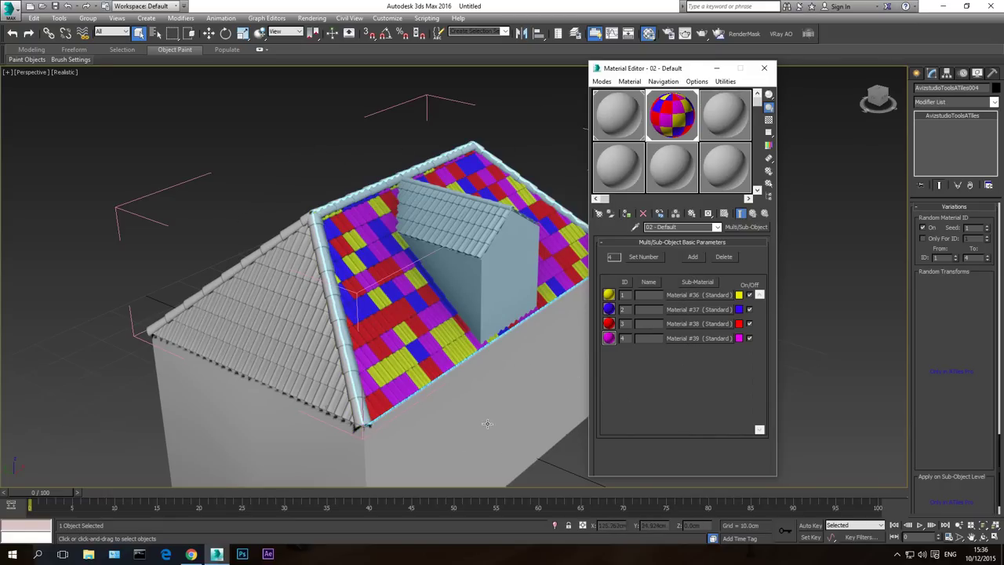
Apply the four-colour Multi/Sub-Object material to the triangular hip slope next to the main dormer slope
scroll(380, 346, up, 3)
click(982, 536)
drag(413, 298, 415, 329)
right_click(415, 328)
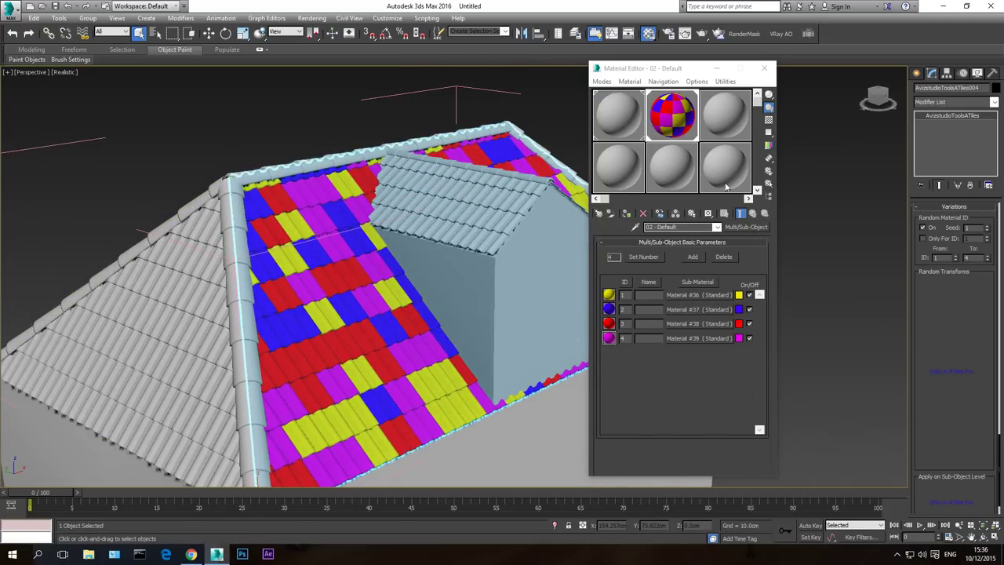
drag(673, 119, 146, 329)
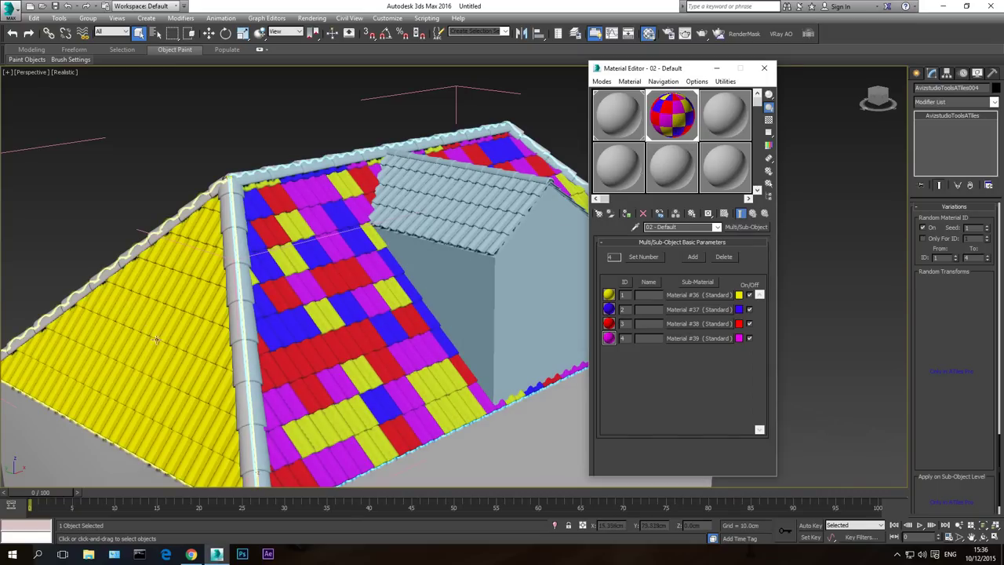
middle_drag(202, 317, 232, 316)
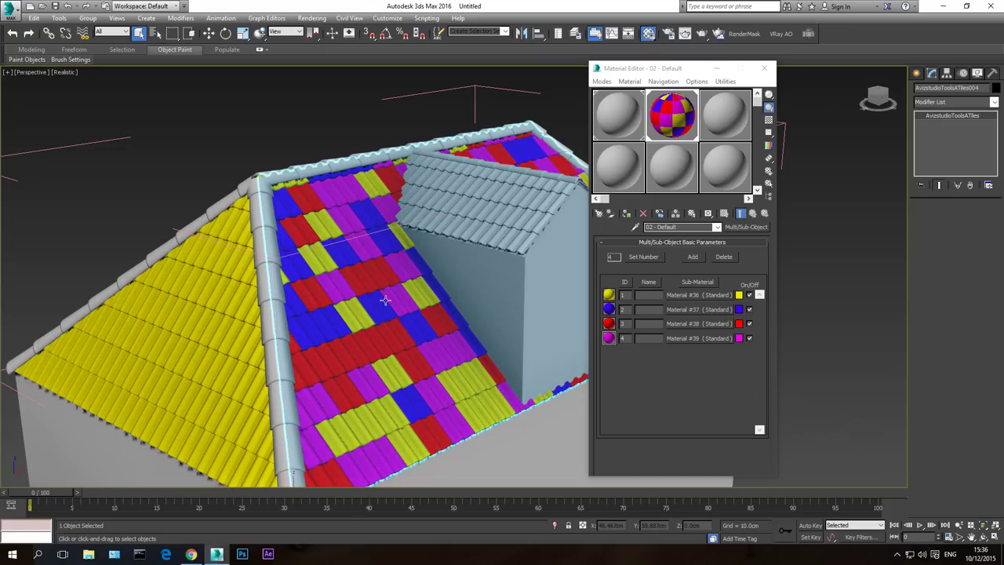
Enable Random Material ID for the yellow triangular hip slope and set the upper limit of its ID range to 4
click(220, 317)
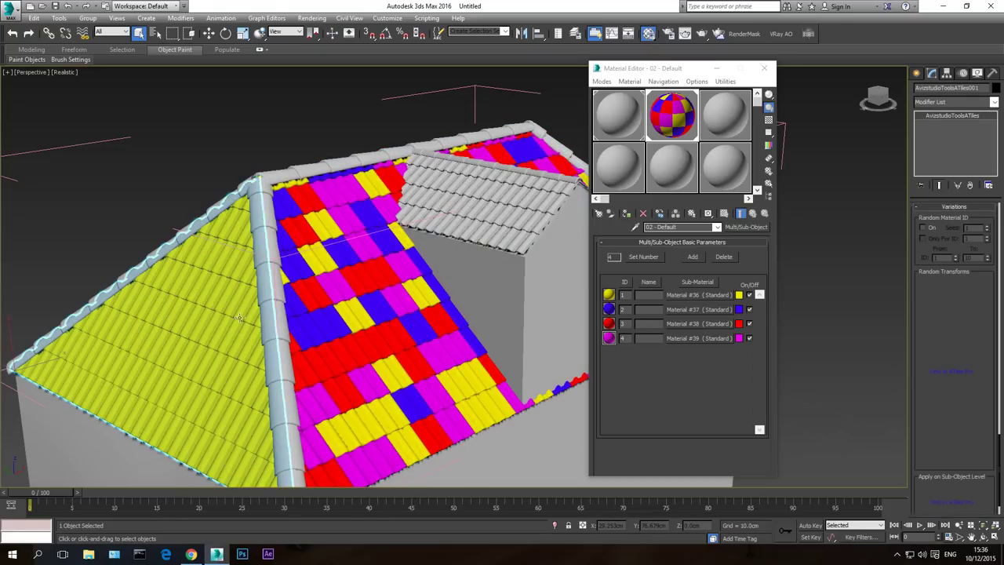
click(201, 218)
click(207, 220)
click(983, 539)
drag(323, 225, 366, 316)
right_click(365, 316)
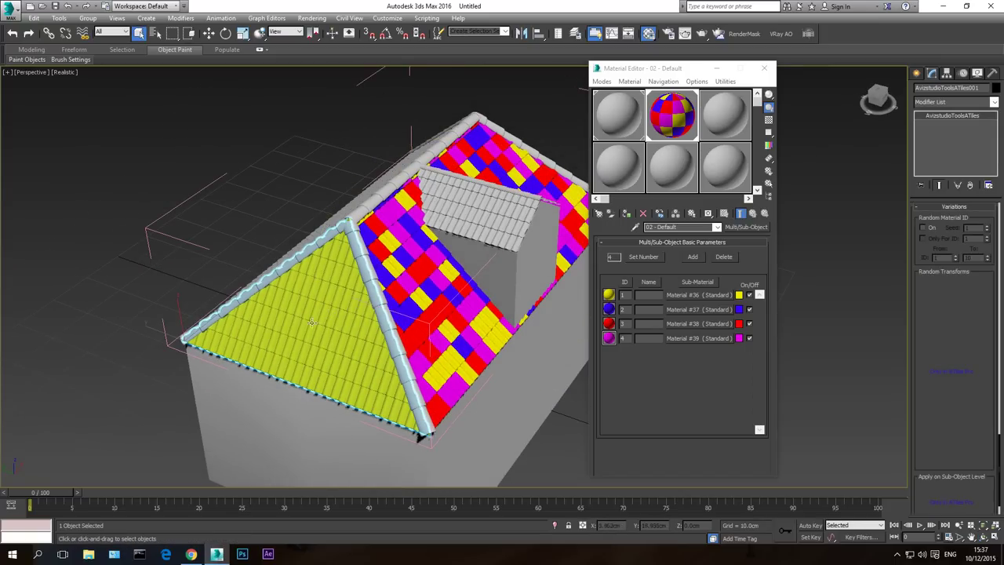
click(930, 228)
double_click(974, 258)
text(4)
key(Return)
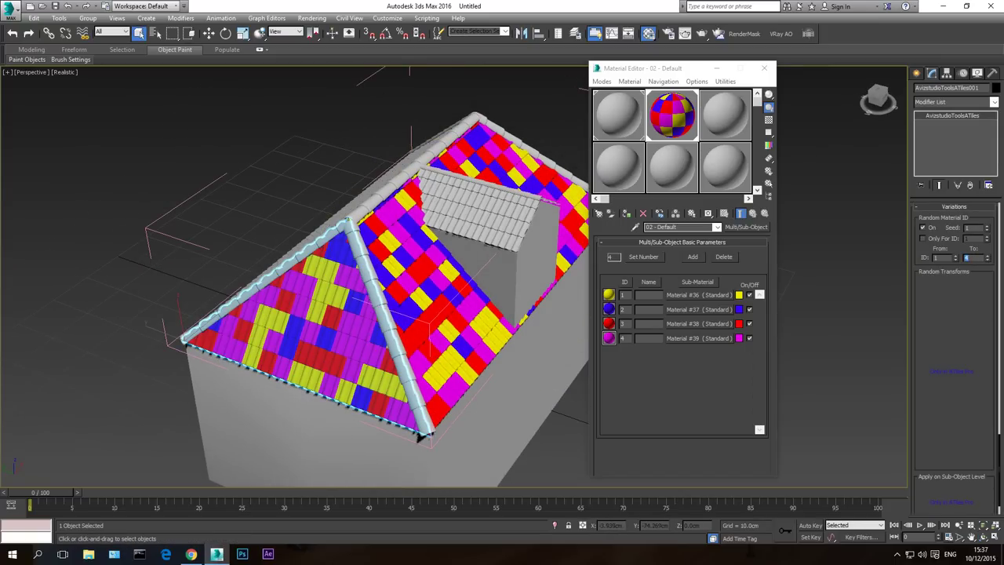
Randomise the material IDs of the long slope opposite the dormer from 1 to 4 and apply the four-colour material to it
alt+middle_drag(376, 188, 210, 229)
click(210, 228)
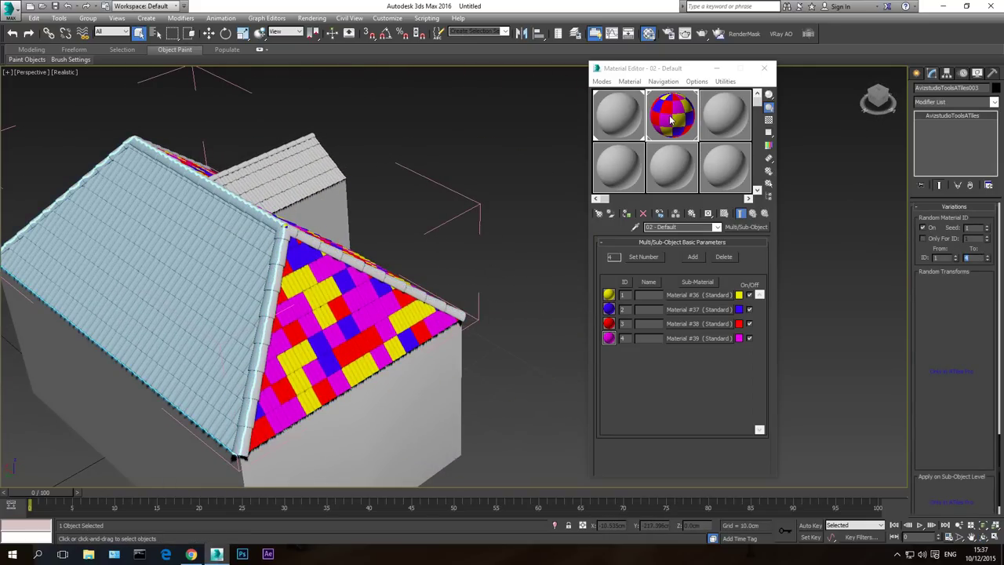
click(626, 215)
Randomise the material IDs of the remaining triangular hip slope from 1 to 4 and apply the four-colour material to it
alt+middle_drag(259, 314, 293, 300)
click(293, 299)
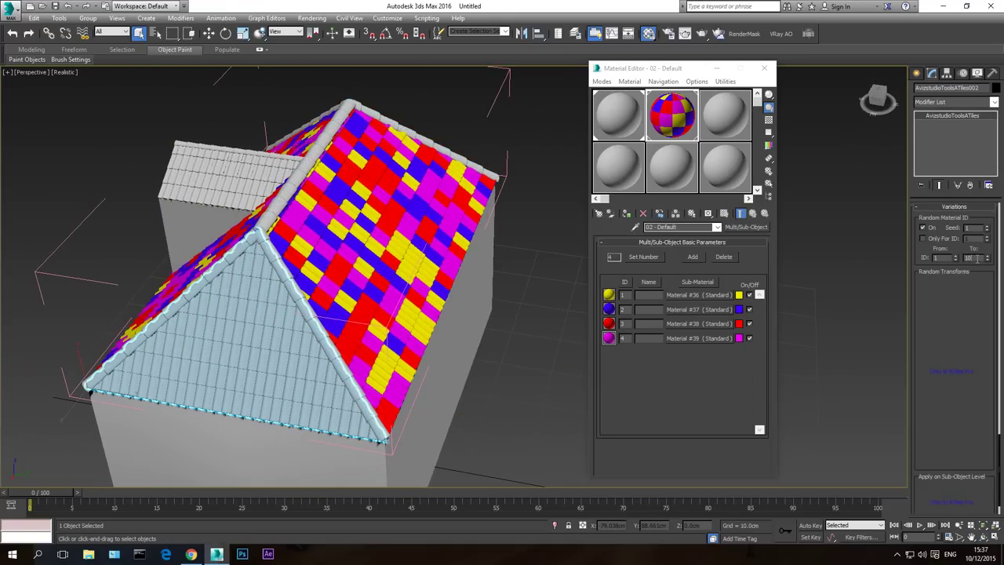
click(625, 213)
middle_drag(199, 316, 263, 368)
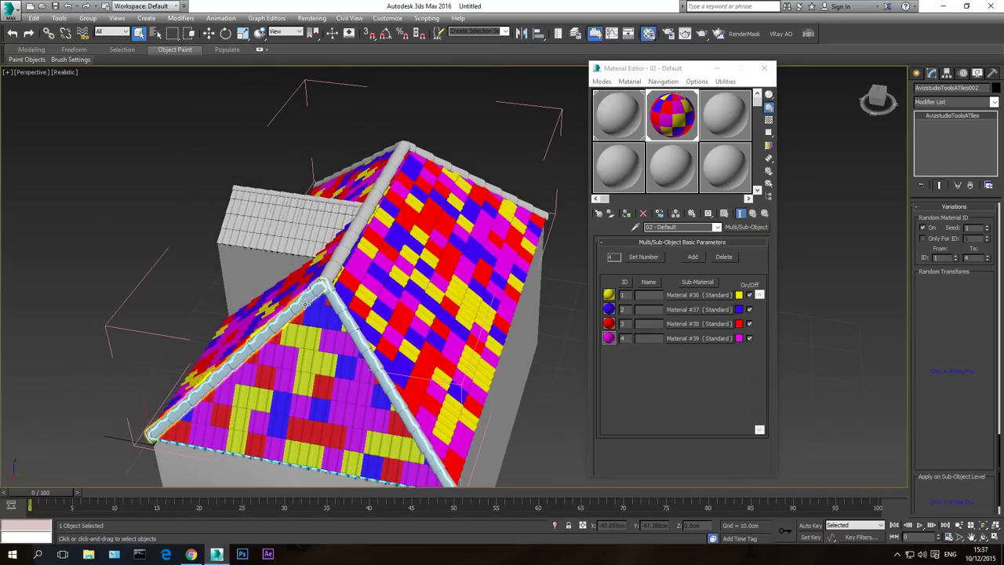
Enable Random Material ID up to 4 on the hip ridge between this hip end and the long back slope, and apply the four-colour material
scroll(305, 312, up, 3)
click(349, 294)
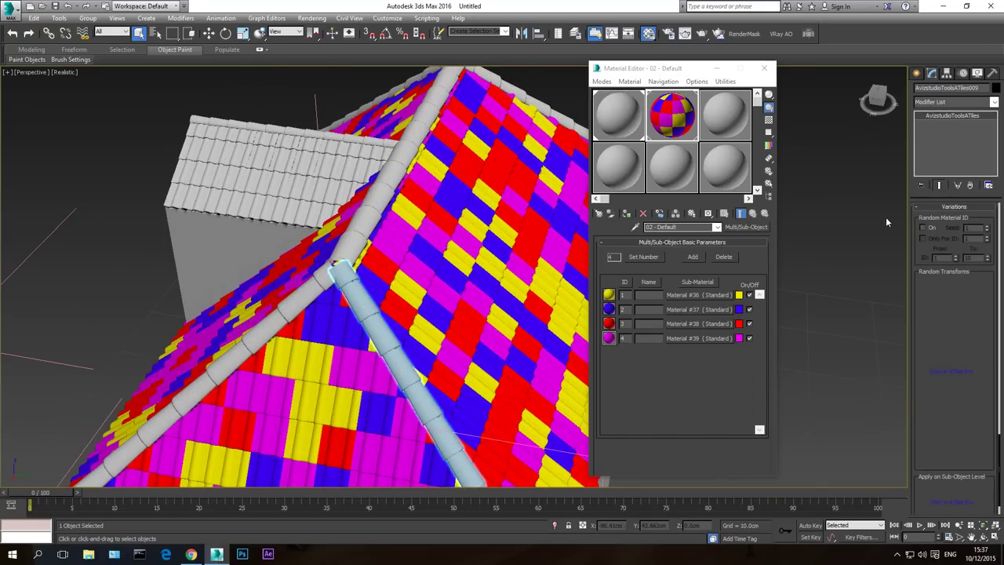
click(931, 228)
text(4)
key(Return)
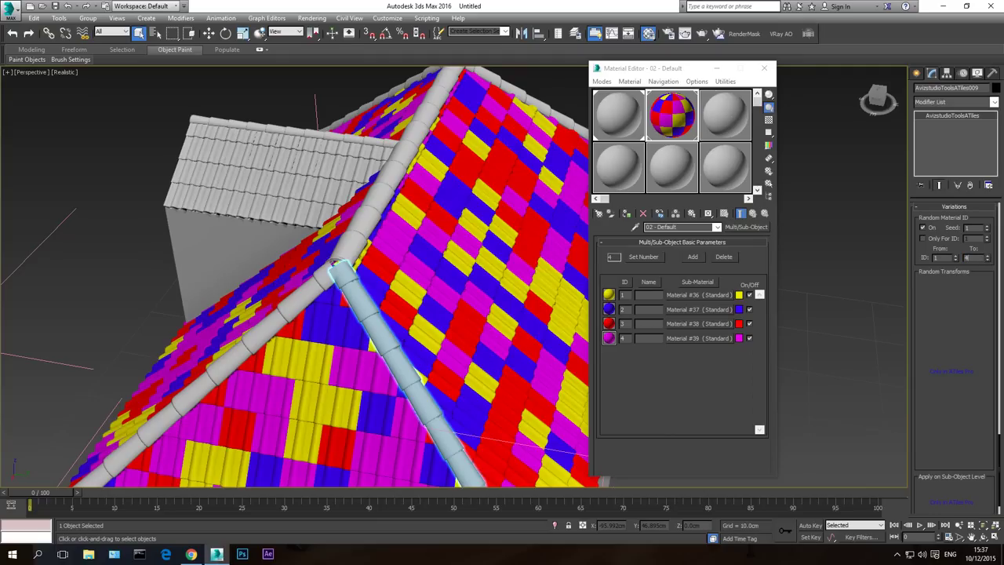
click(626, 213)
middle_drag(412, 360, 419, 309)
scroll(419, 309, down, 3)
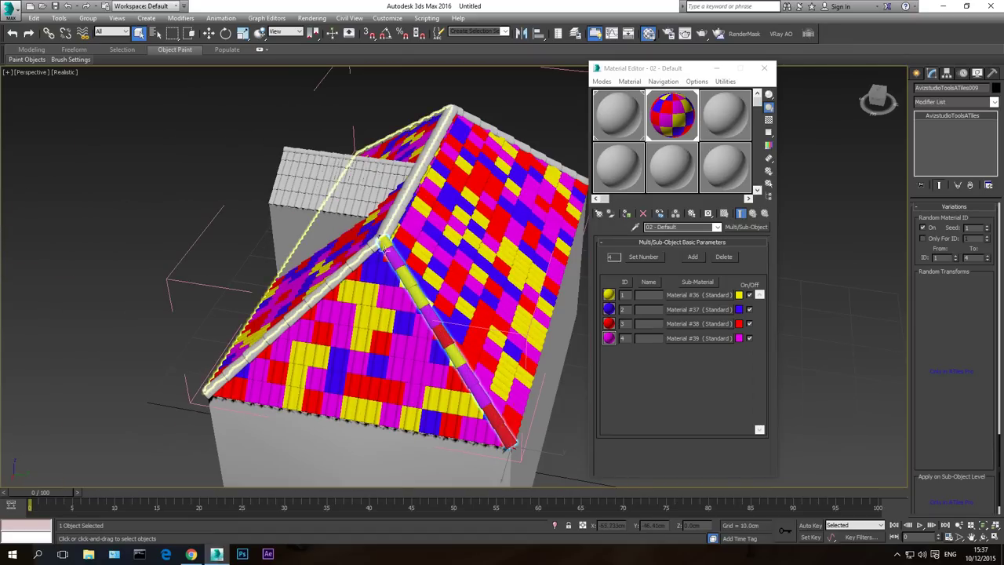
Select the four remaining grey ridges, including the main ridge, and apply the four-colour Multi/Sub-Object material to them together
click(301, 323)
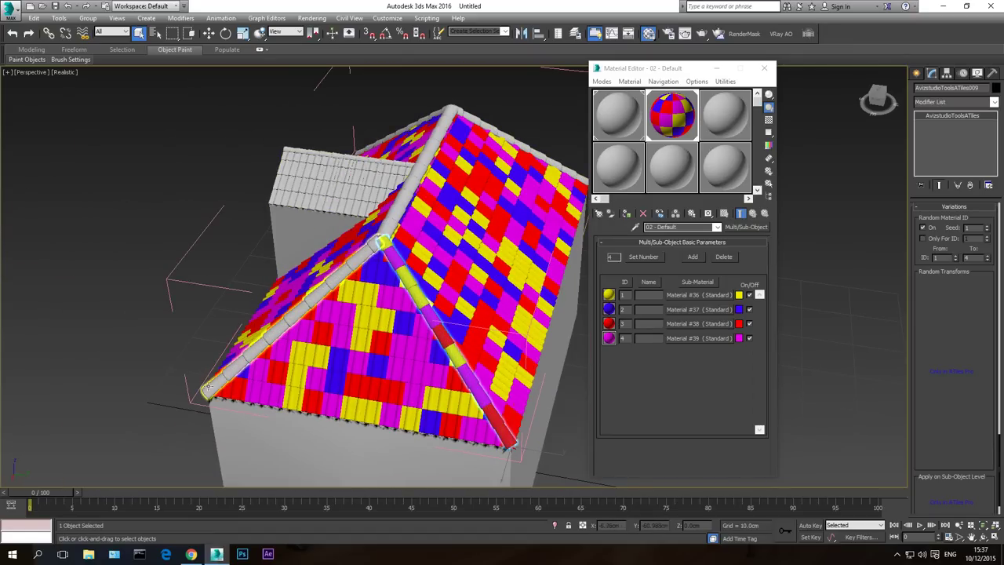
click(982, 537)
drag(471, 368, 475, 313)
right_click(475, 313)
click(554, 265)
ctrl+click(563, 351)
ctrl+click(519, 376)
middle_drag(528, 338, 289, 400)
ctrl+click(376, 255)
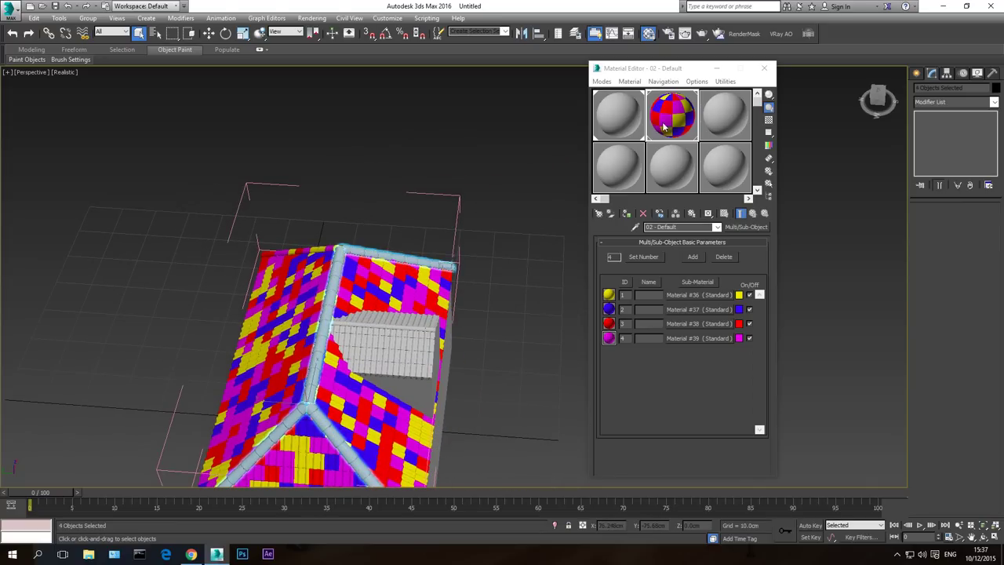
click(626, 214)
scroll(477, 374, up, 2)
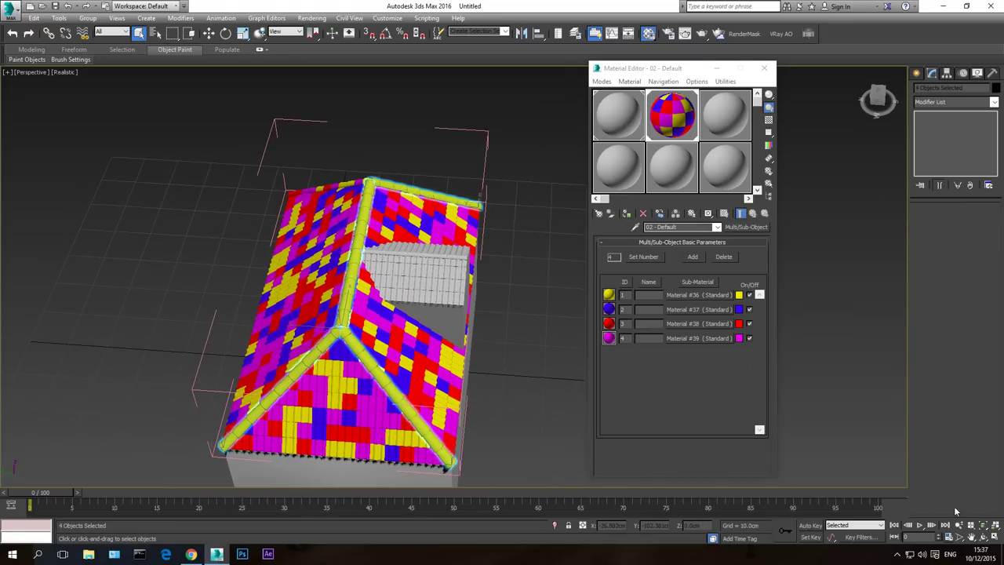
Enable Random Material ID with an upper limit of 4 on the yellow hip ridge between the near hip end and the dormer slope
click(982, 538)
drag(502, 316, 395, 394)
right_click(406, 366)
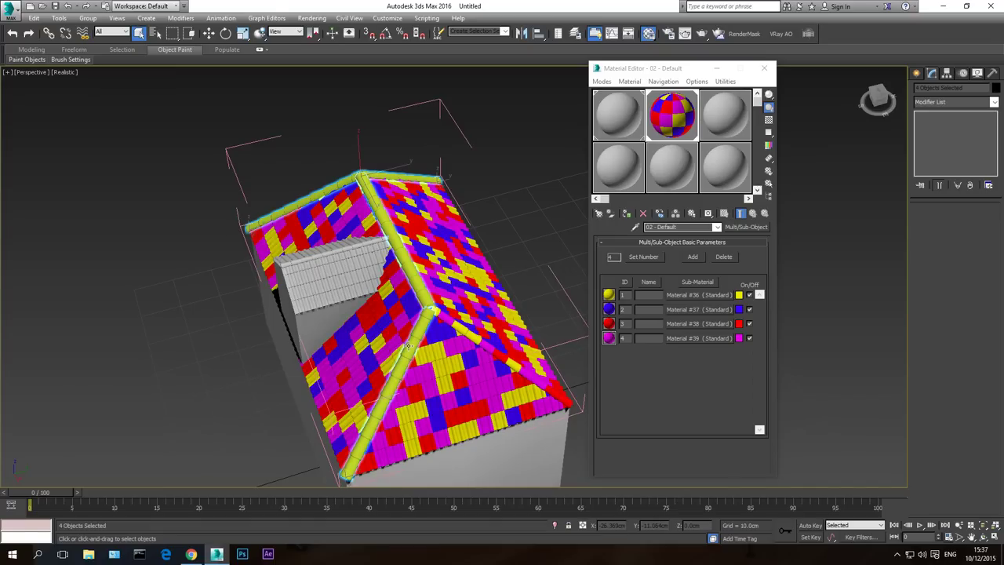
click(407, 346)
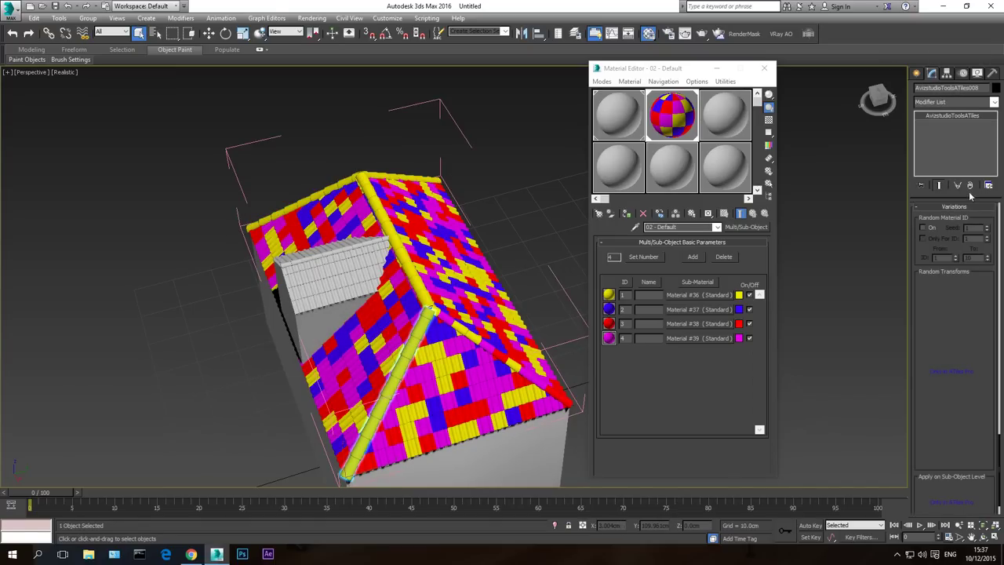
click(930, 227)
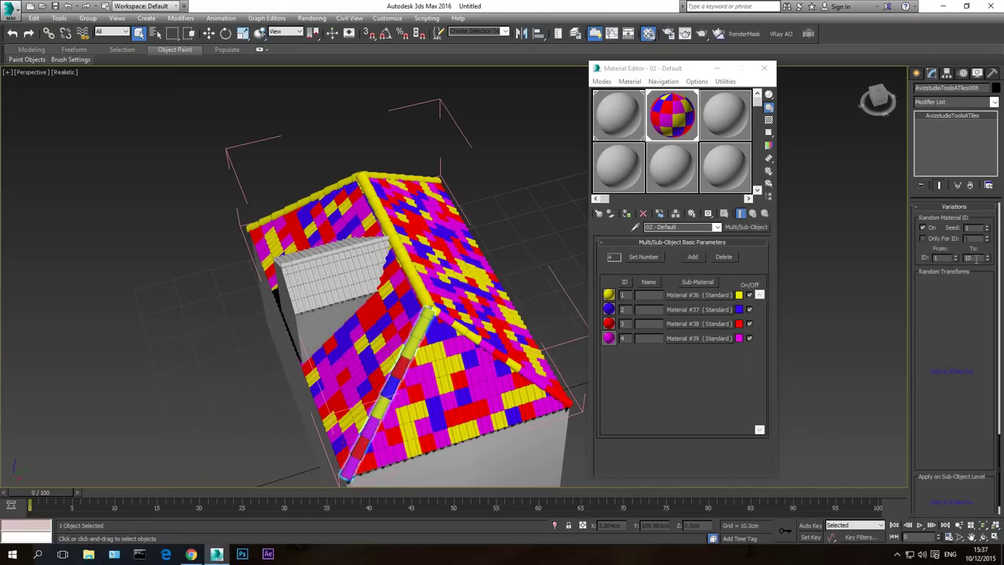
key(Return)
Enable Random Material ID on the main ridge with an upper limit of 4, and on the far hip ridge on the dormer side
click(404, 259)
click(930, 228)
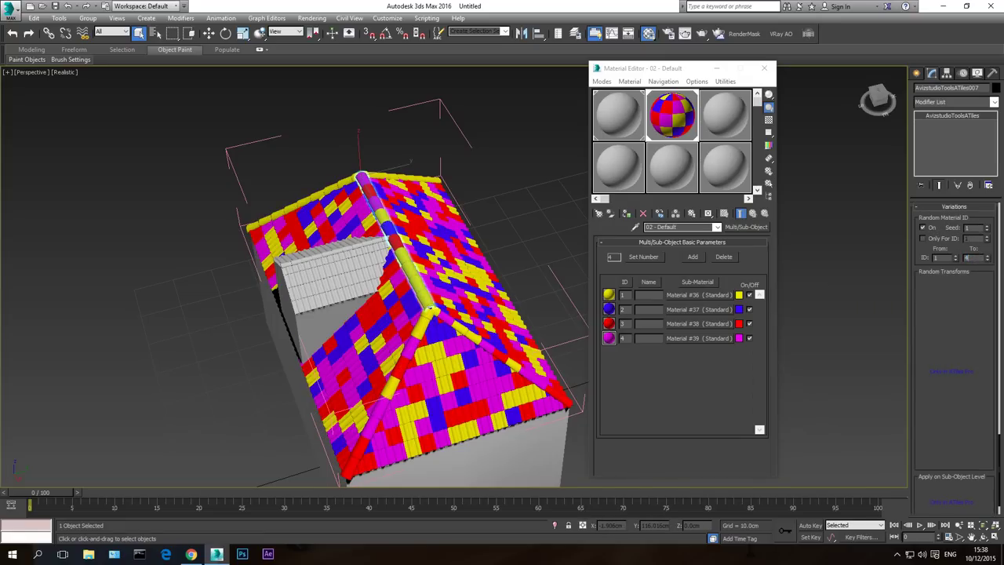
click(303, 199)
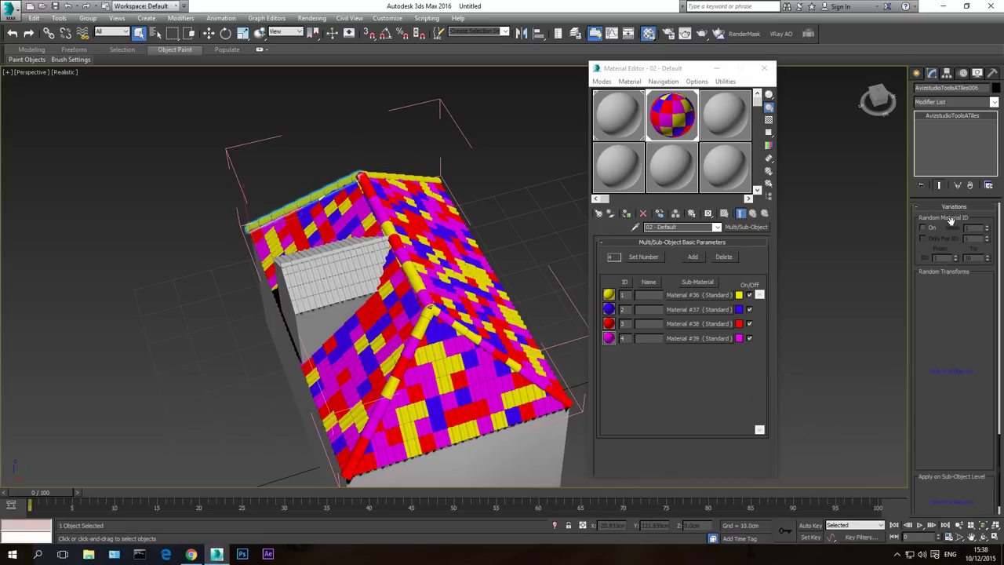
click(923, 228)
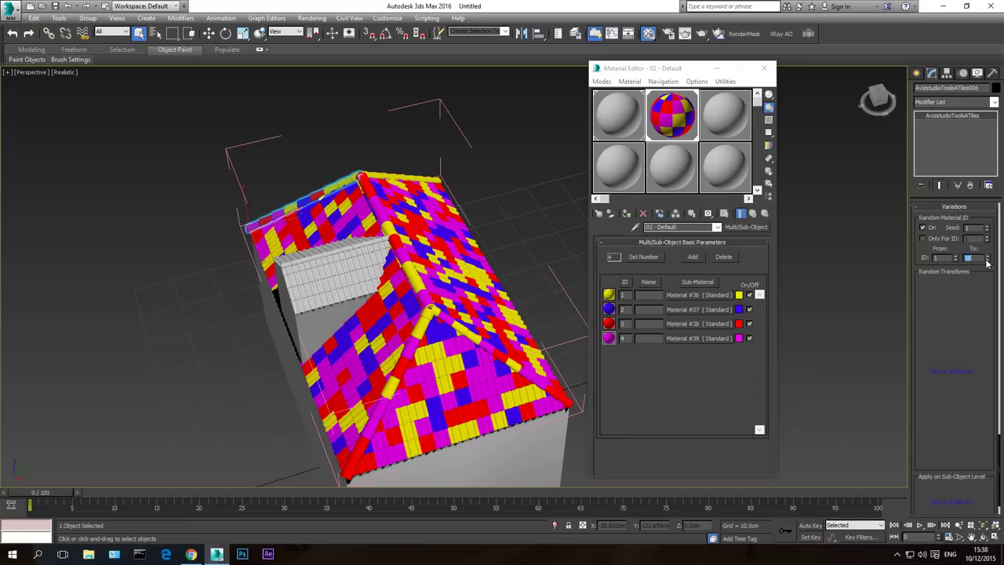
Enable Random Material ID on the last yellow hip ridge at the far end and set its upper ID limit to 4
click(400, 176)
click(925, 228)
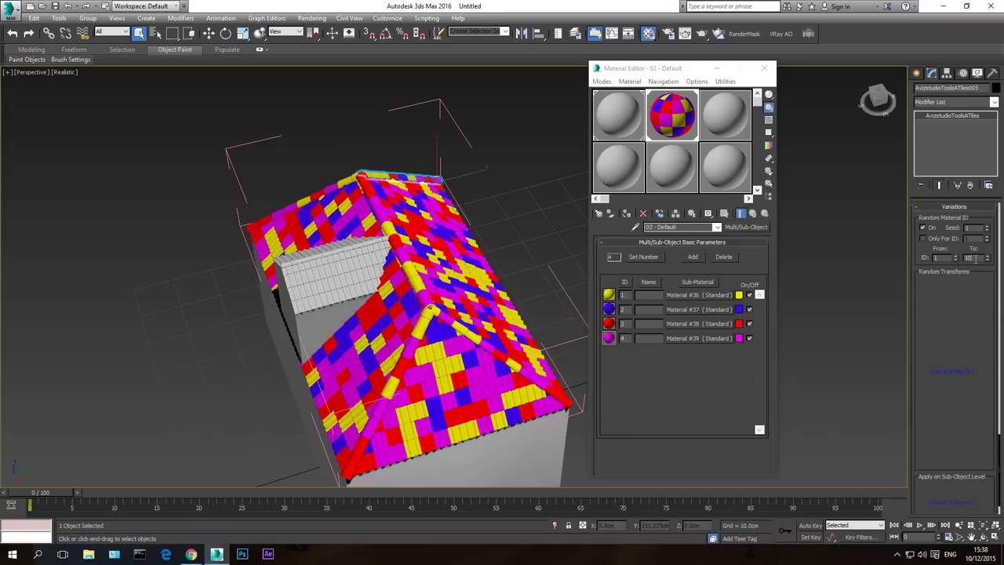
text(4)
right_click(985, 265)
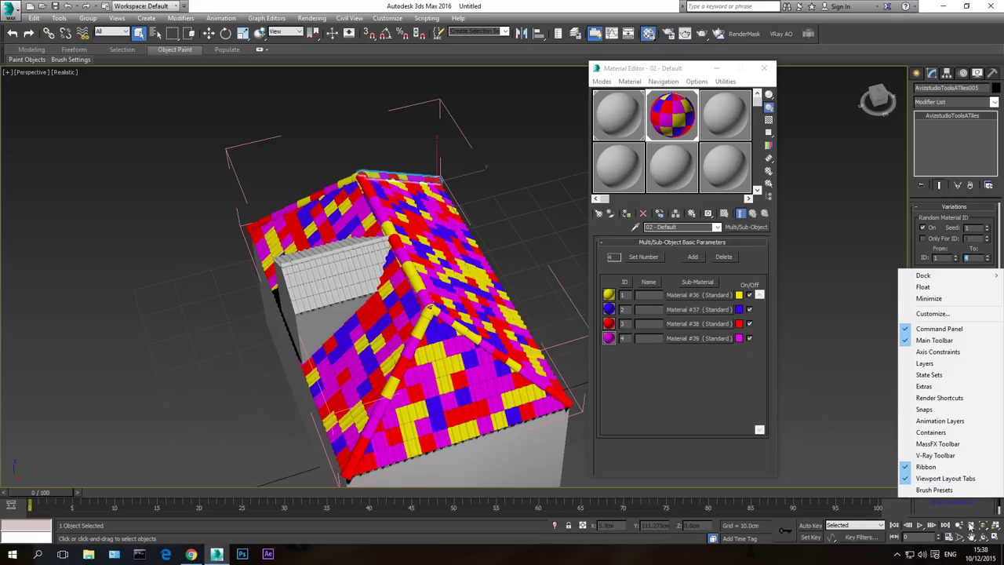
Inspect the randomly coloured slopes and ridges around the dormer and activate the empty third material slot
click(985, 537)
drag(362, 296, 485, 223)
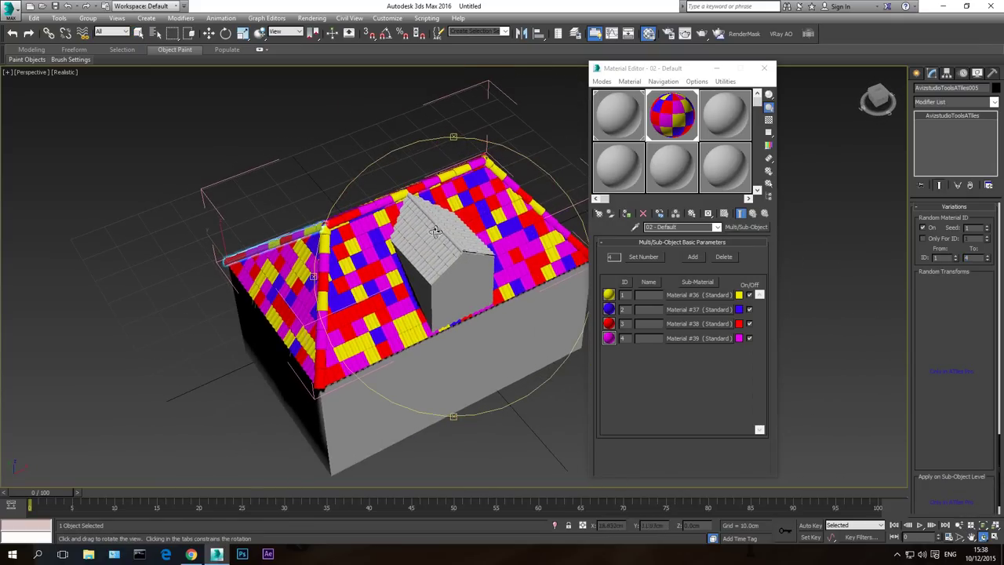
drag(419, 298, 421, 324)
scroll(447, 296, up, 4)
scroll(443, 308, down, 4)
right_click(449, 304)
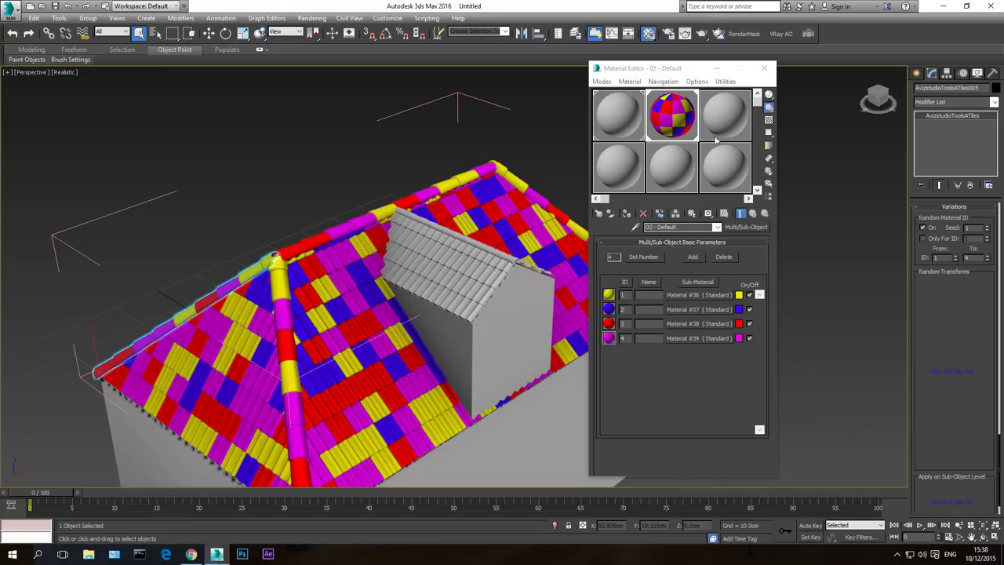
click(718, 129)
click(897, 554)
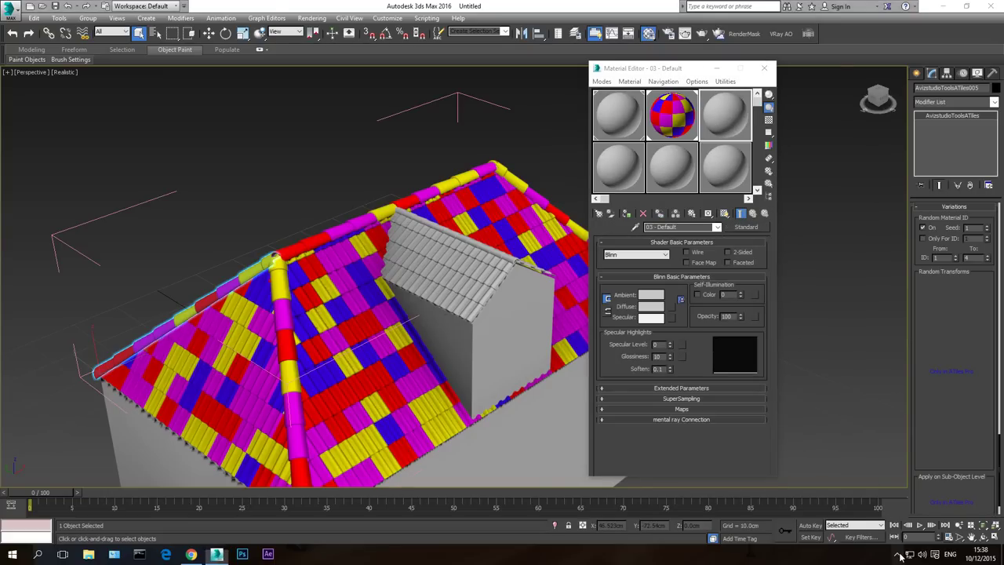
click(898, 555)
click(941, 6)
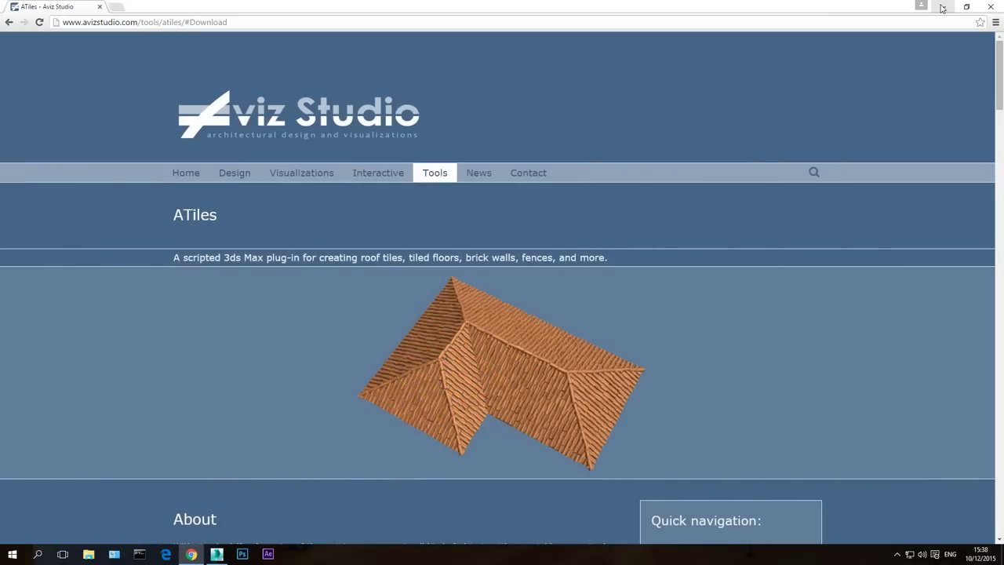
click(941, 7)
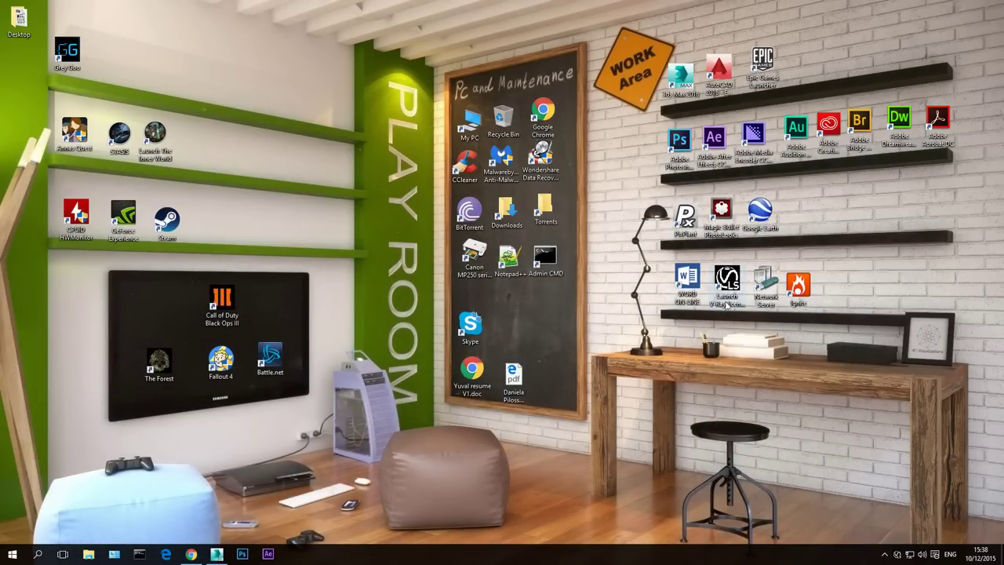
click(216, 553)
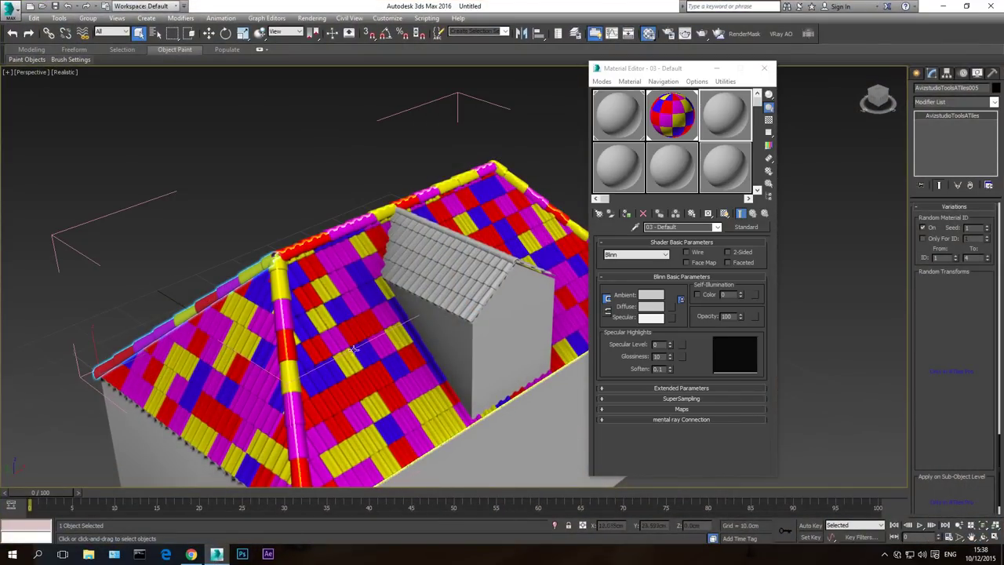
scroll(360, 329, down, 5)
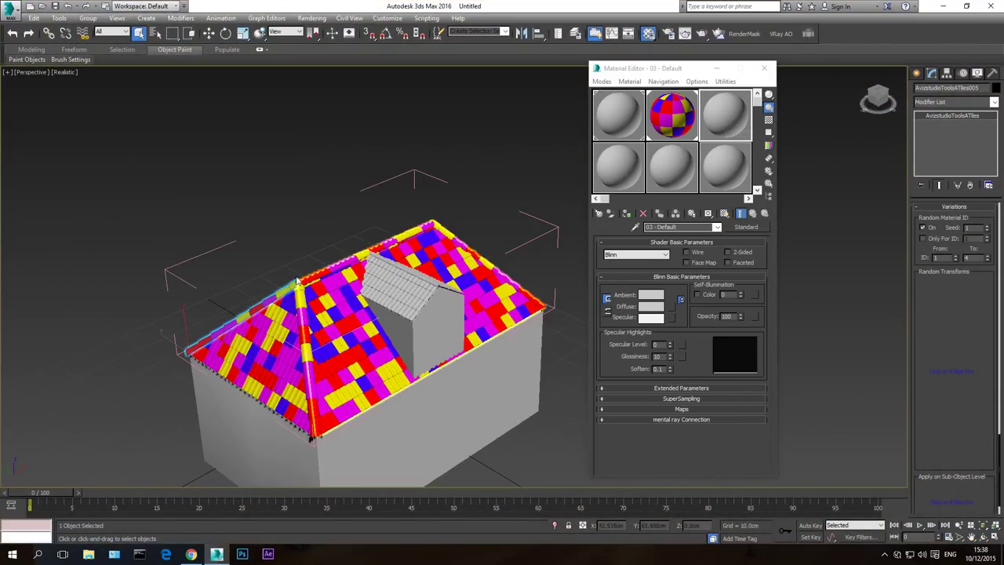
click(983, 537)
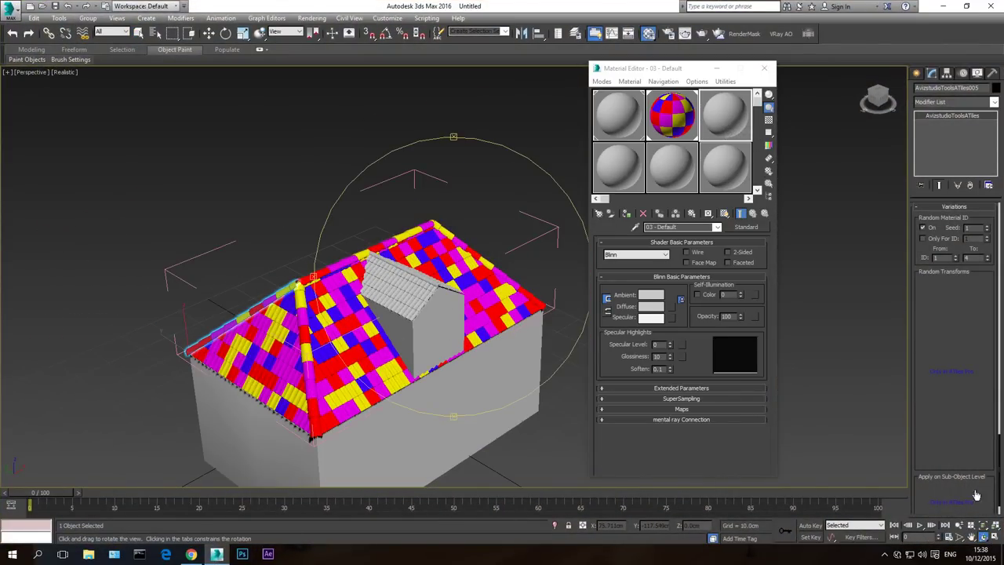
scroll(914, 260, down, 5)
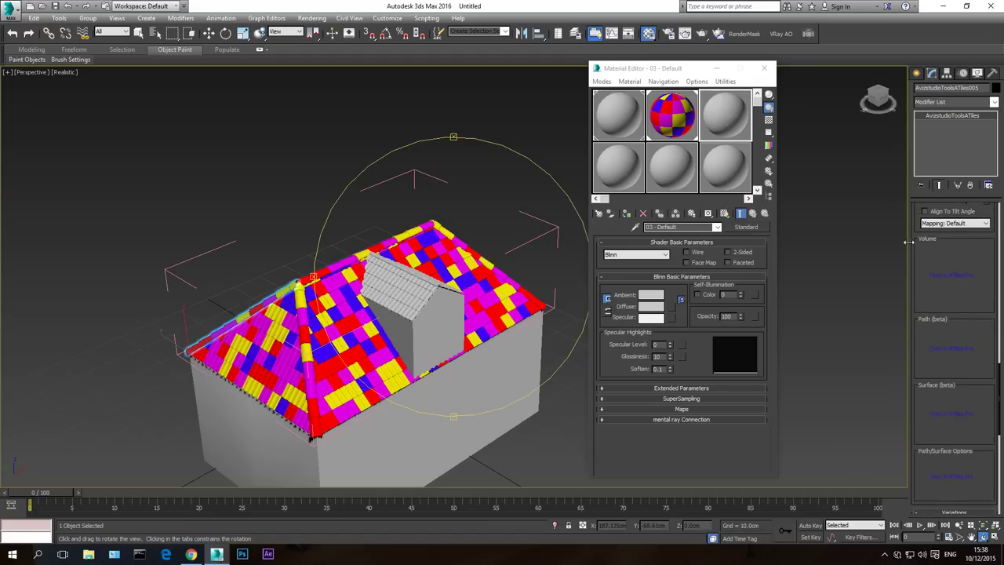
scroll(913, 233, up, 5)
drag(439, 306, 461, 195)
scroll(428, 327, up, 3)
Close the material editor and set the production renderer to V-Ray Adv 3.20.03 in the render setup
click(764, 68)
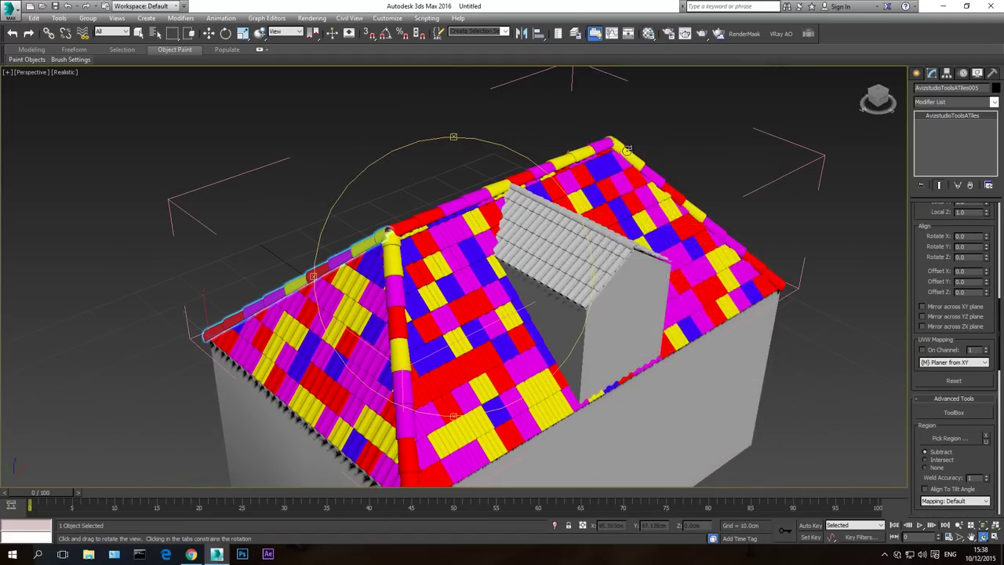
click(670, 34)
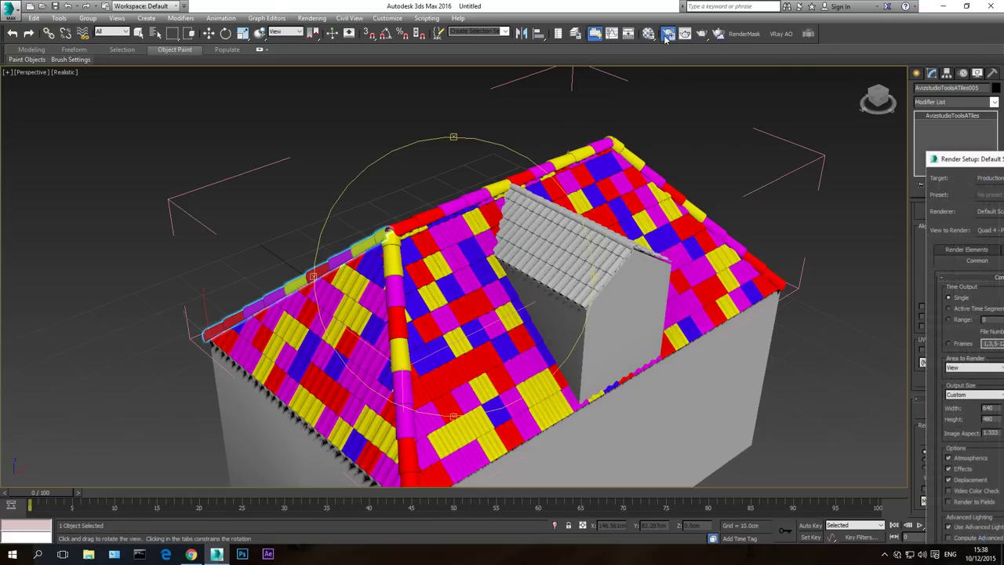
drag(967, 173, 475, 141)
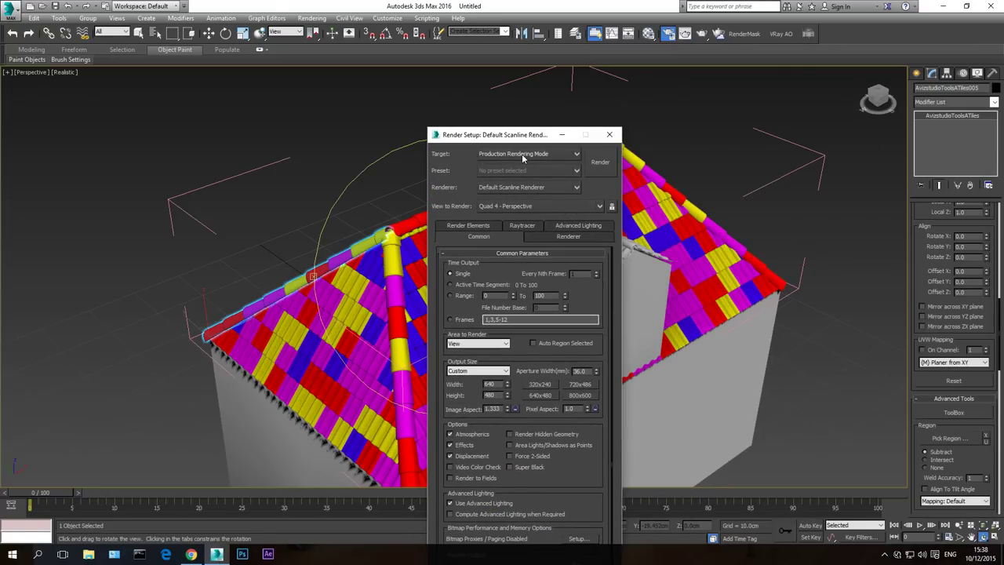
click(524, 188)
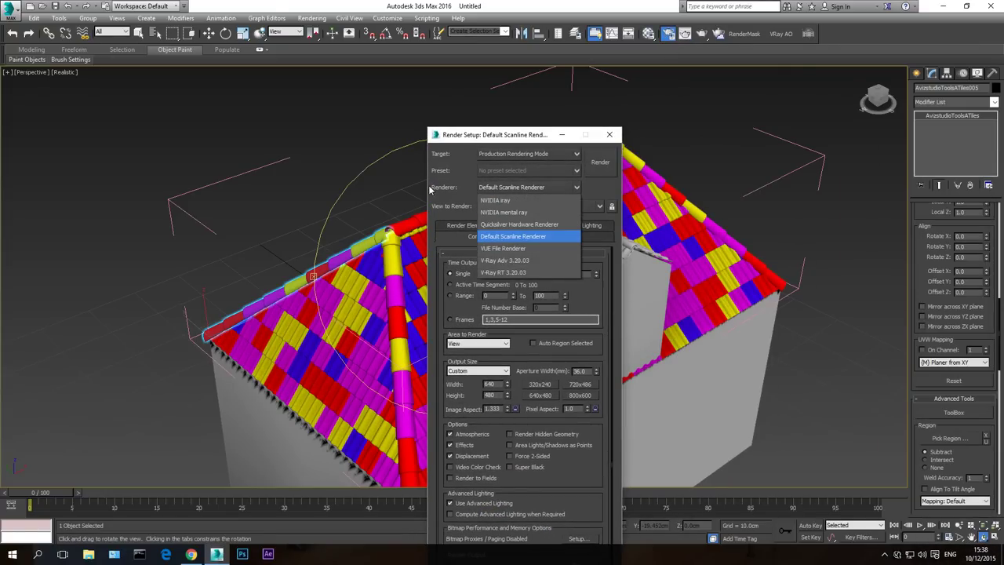
click(507, 261)
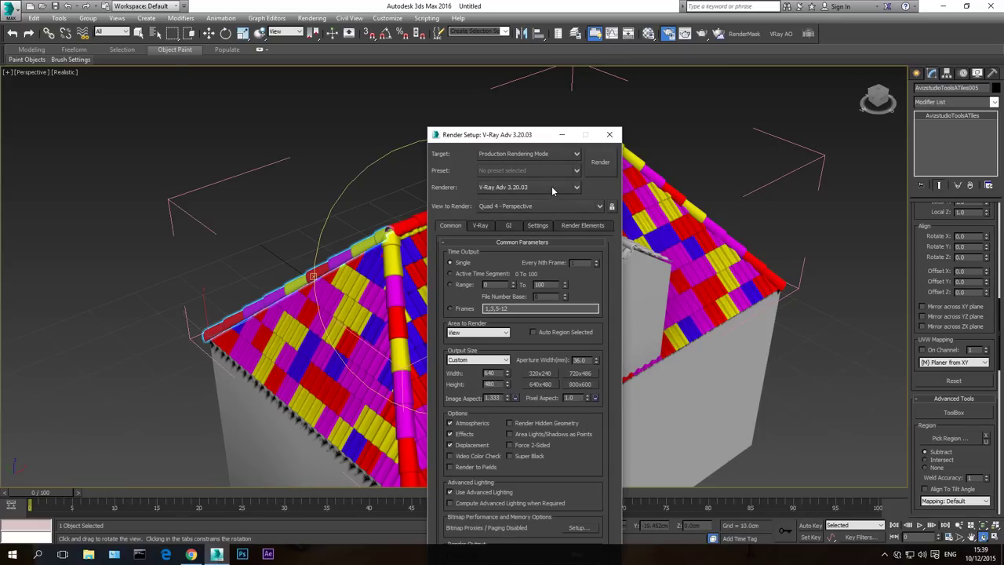
click(609, 134)
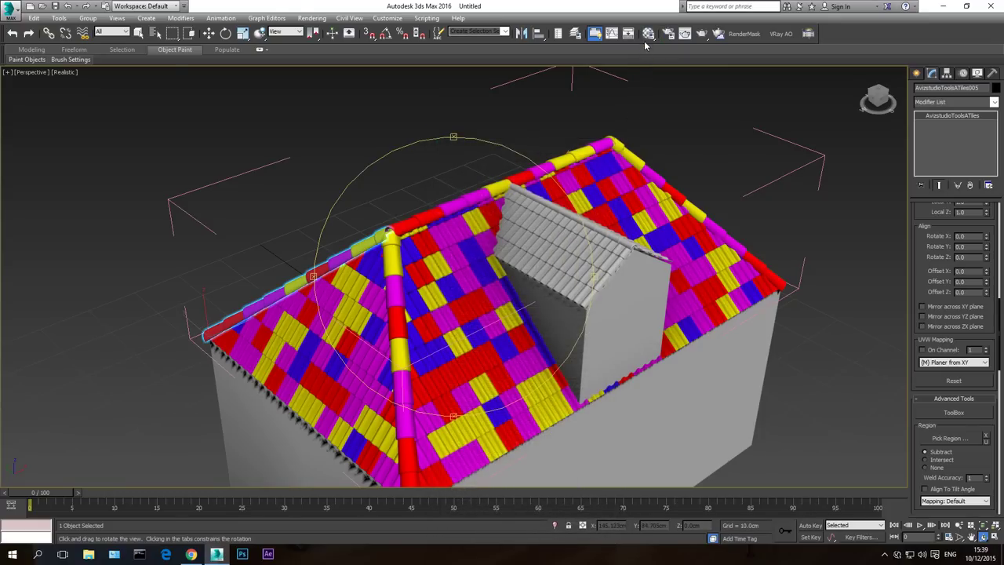
Reopen the material editor and change the 03 - Default material from Standard to VRayMtl
click(648, 33)
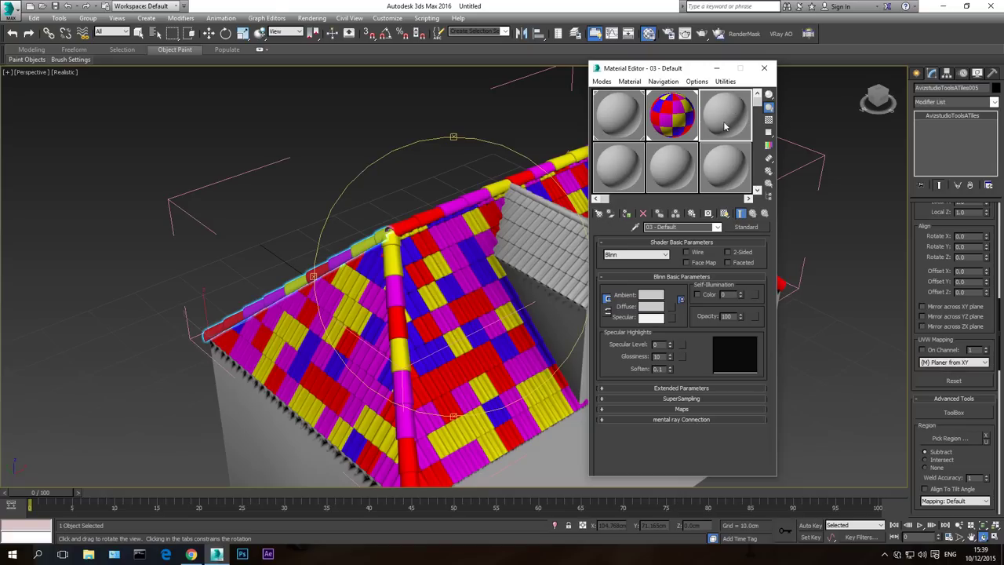
click(743, 227)
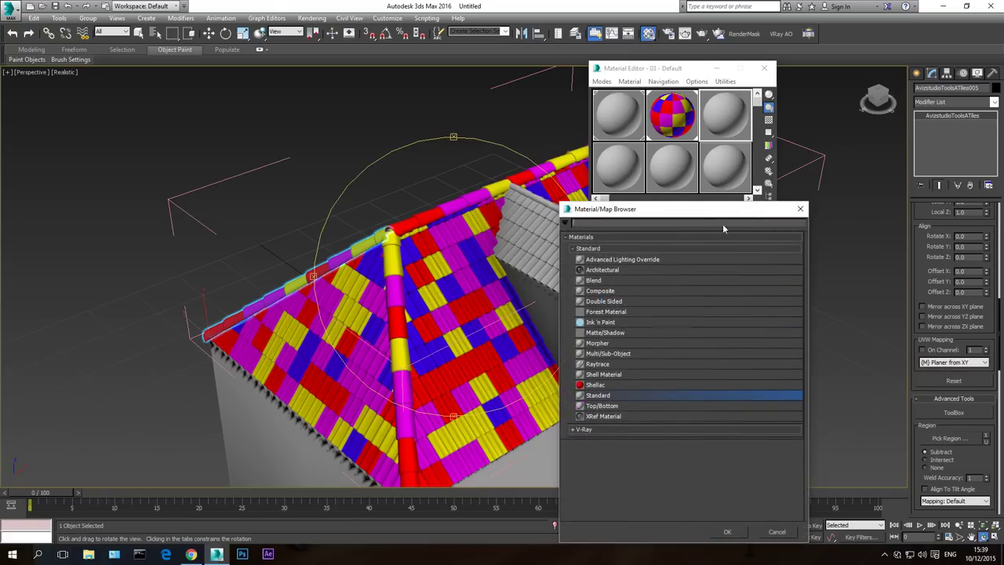
click(582, 430)
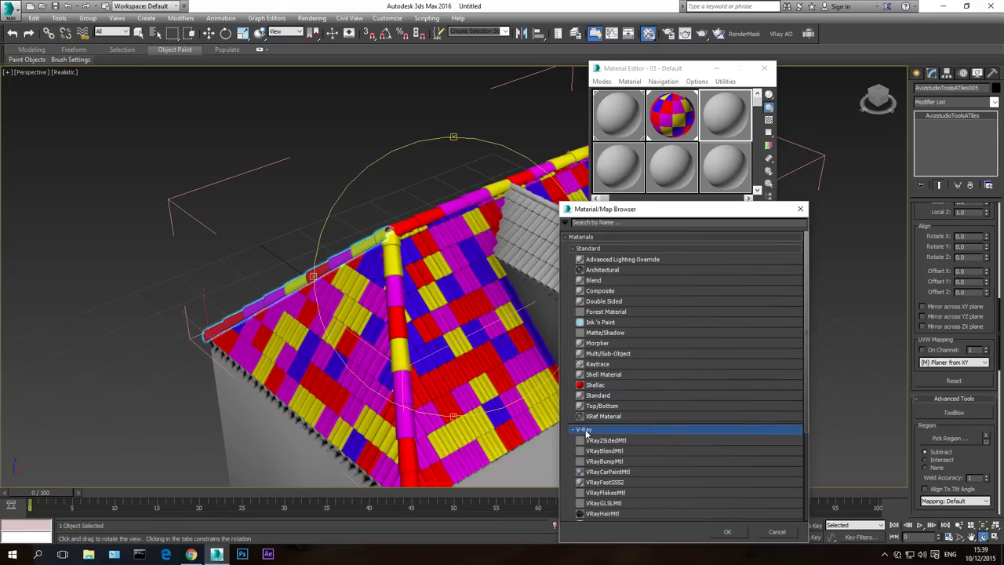
scroll(596, 430, down, 2)
double_click(597, 459)
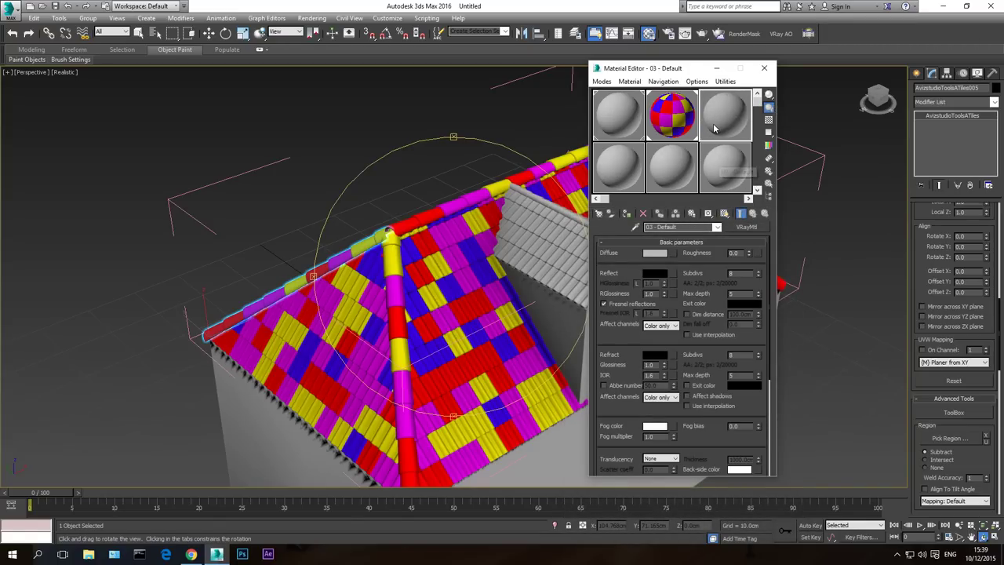
Switch to Chrome and run a Google image search for "roof" in a new tab
click(192, 553)
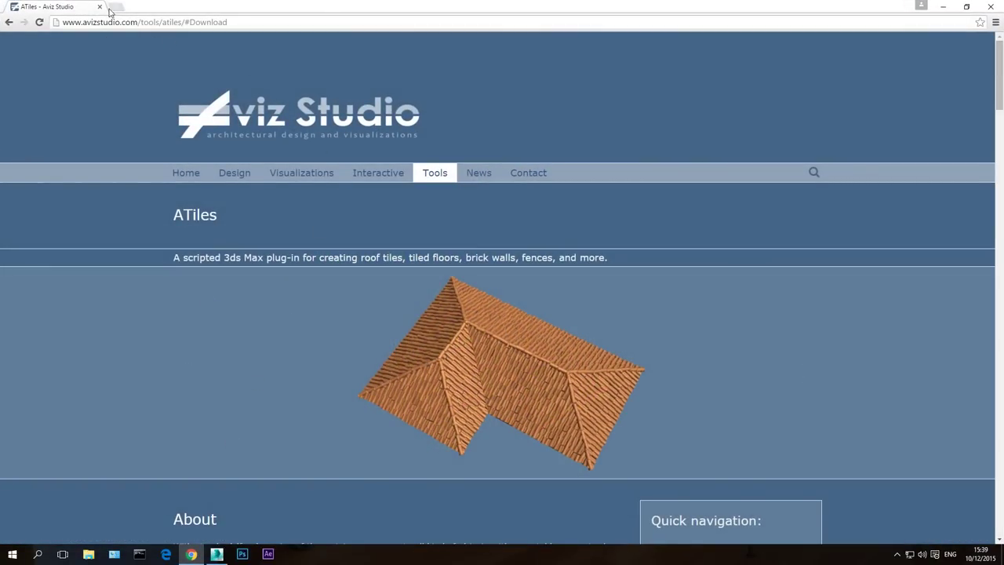
click(114, 7)
text(roof)
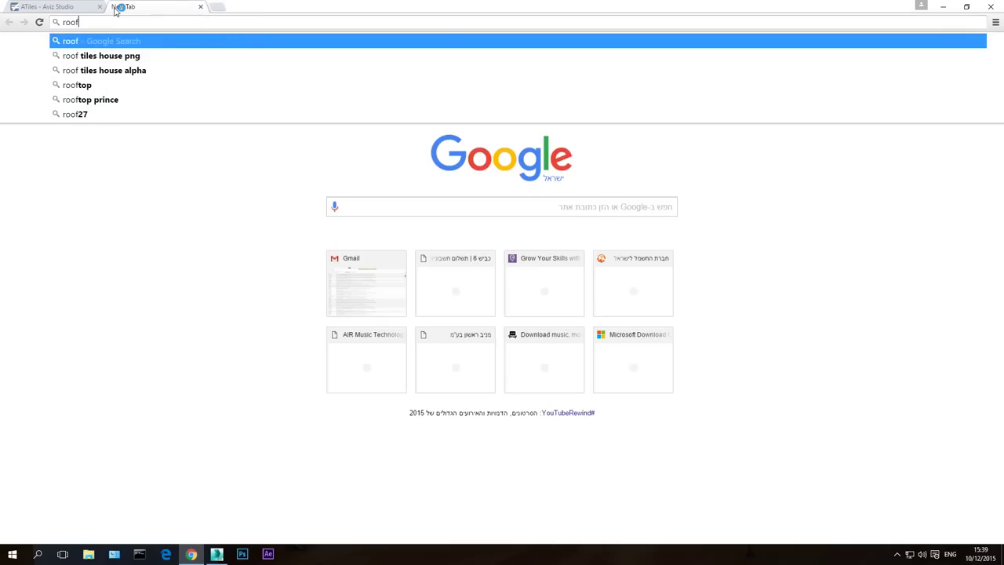
key(Return)
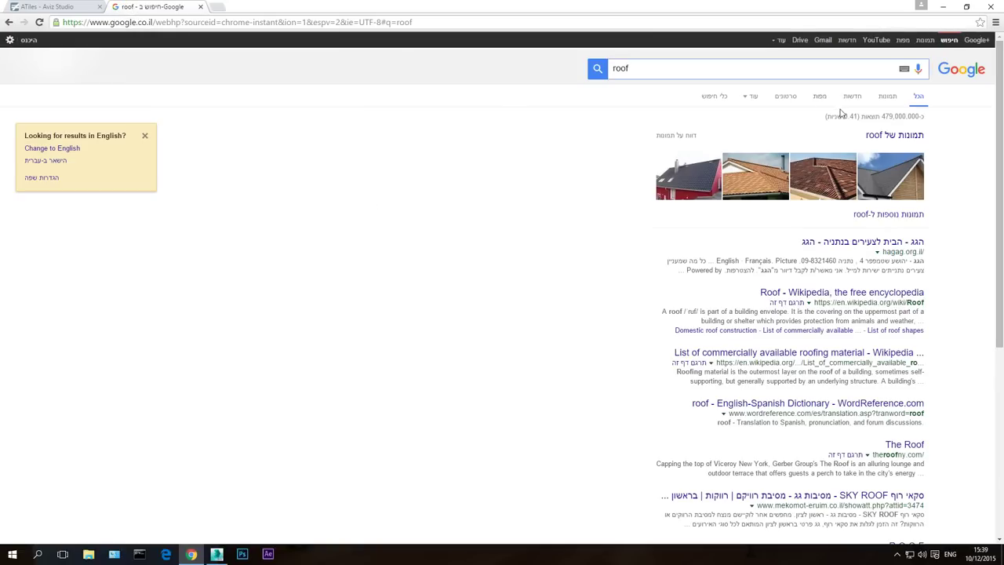
click(925, 39)
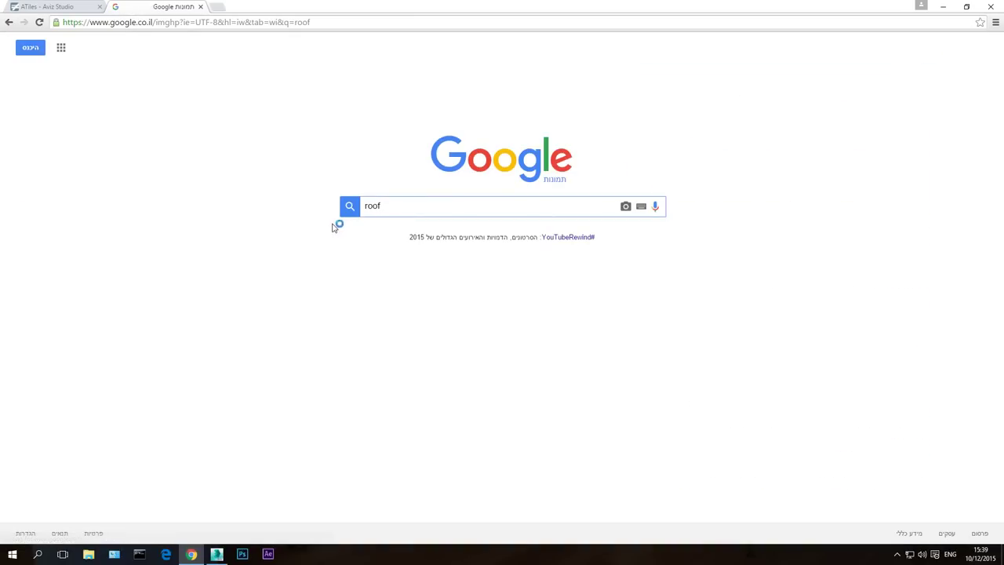
click(348, 208)
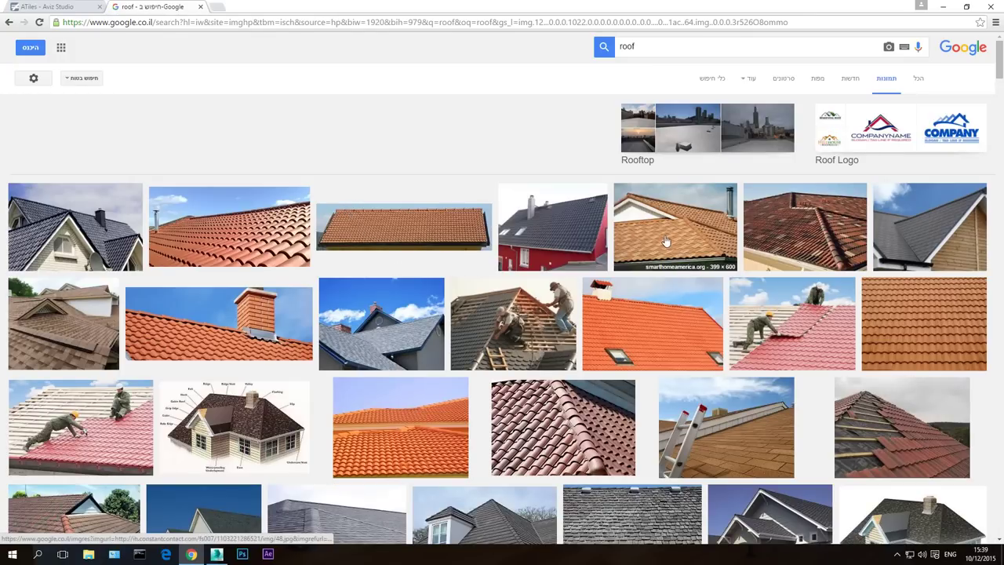
Compare several tiled roof photos, return to the Los Angeles roofing repair image, and check the ridge's Variations settings in 3ds Max
click(667, 243)
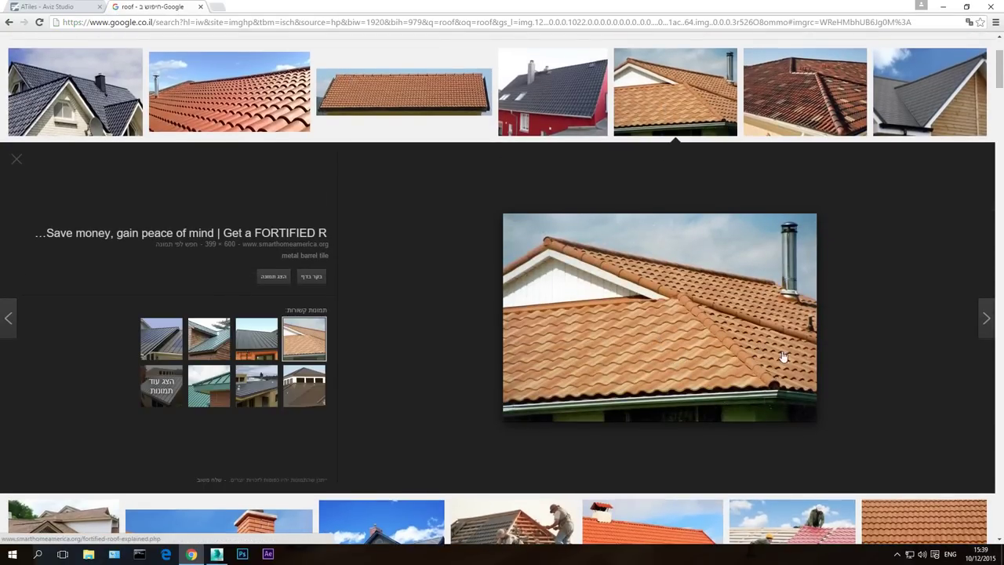
click(825, 94)
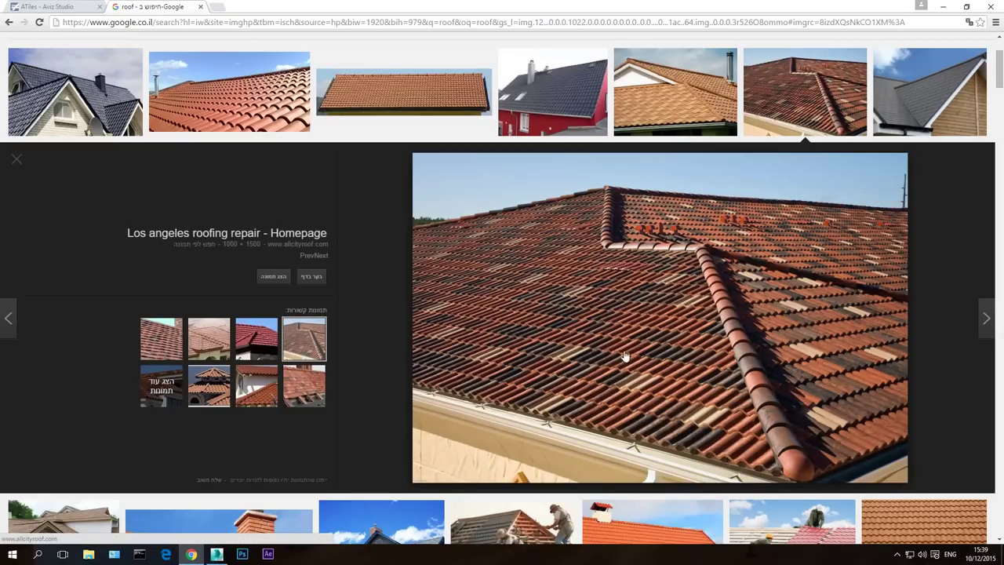
click(256, 338)
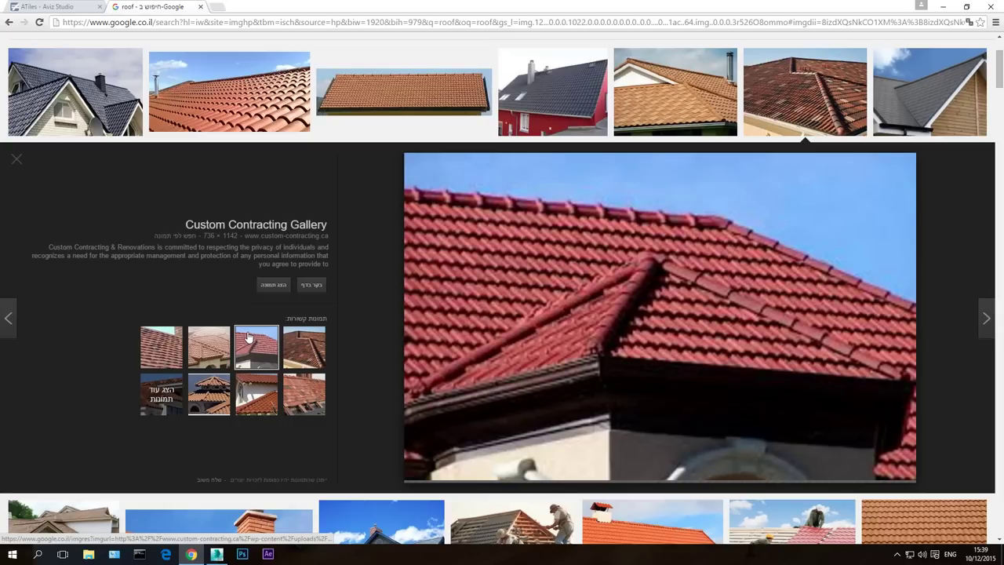
click(311, 355)
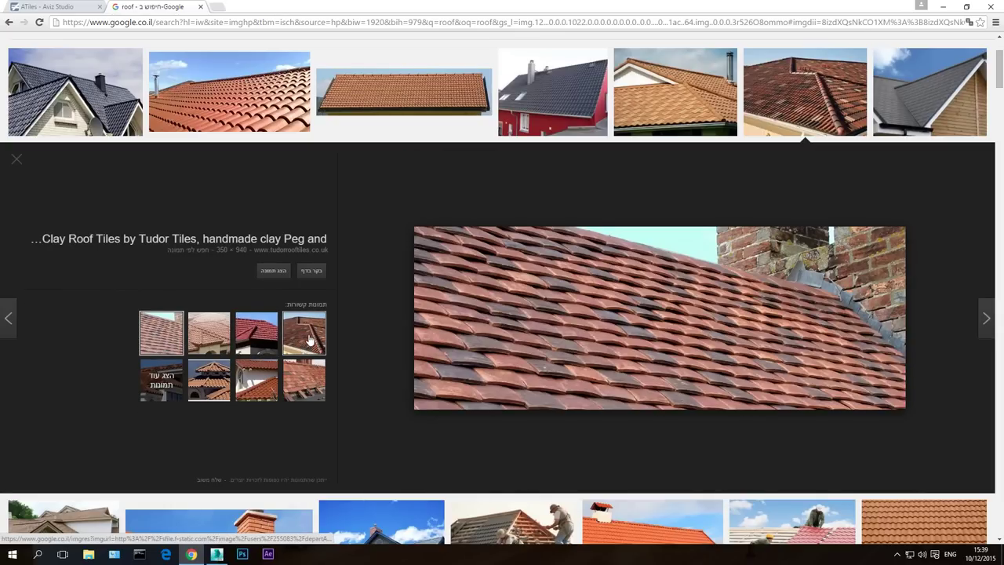
click(311, 339)
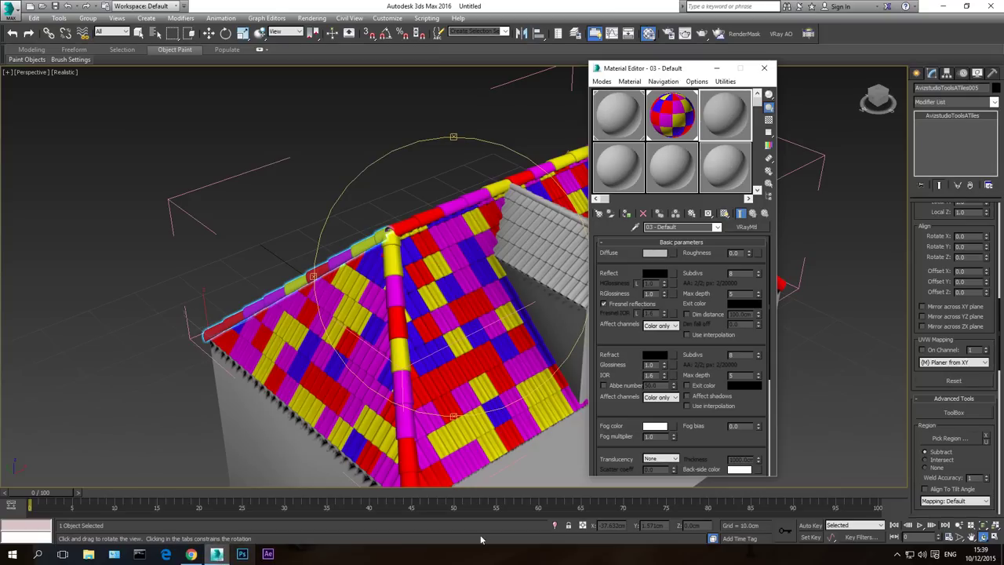
drag(914, 302, 915, 42)
drag(923, 236, 922, 13)
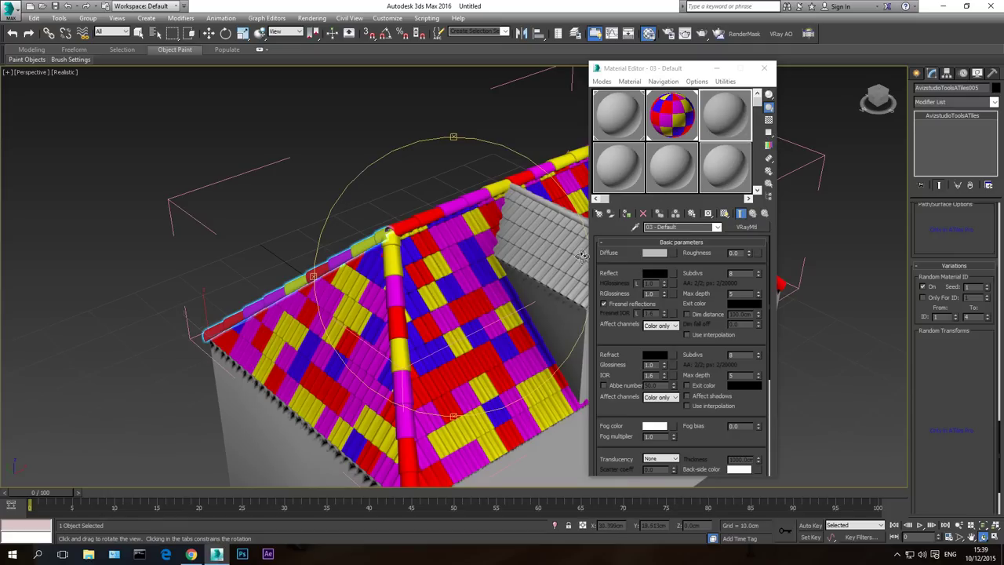
In Chrome, open the Los Angeles roofing repair photo at full size, save it as 2989233.jpg in Downloads, and return to 3ds Max
click(190, 553)
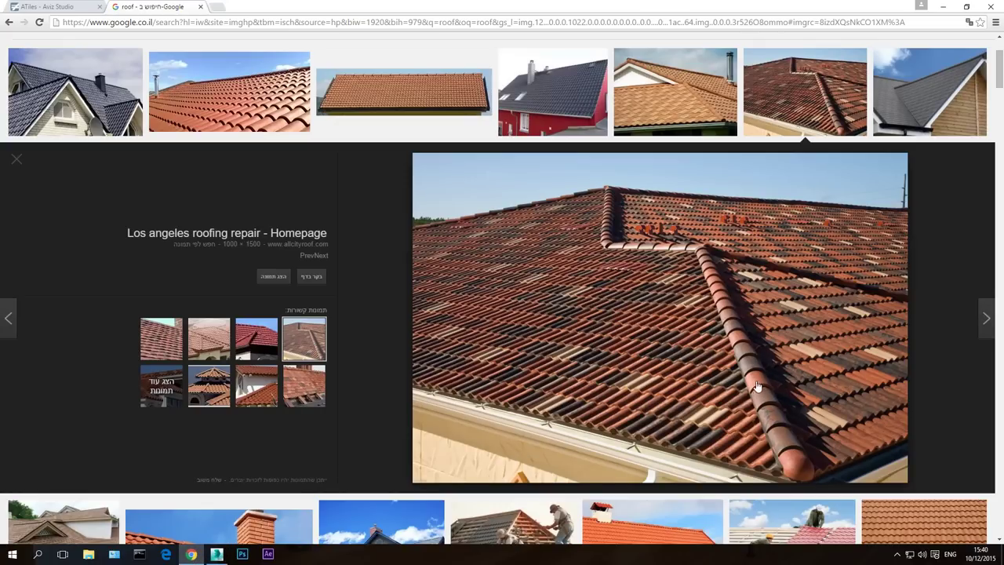
click(280, 284)
right_click(377, 276)
click(408, 305)
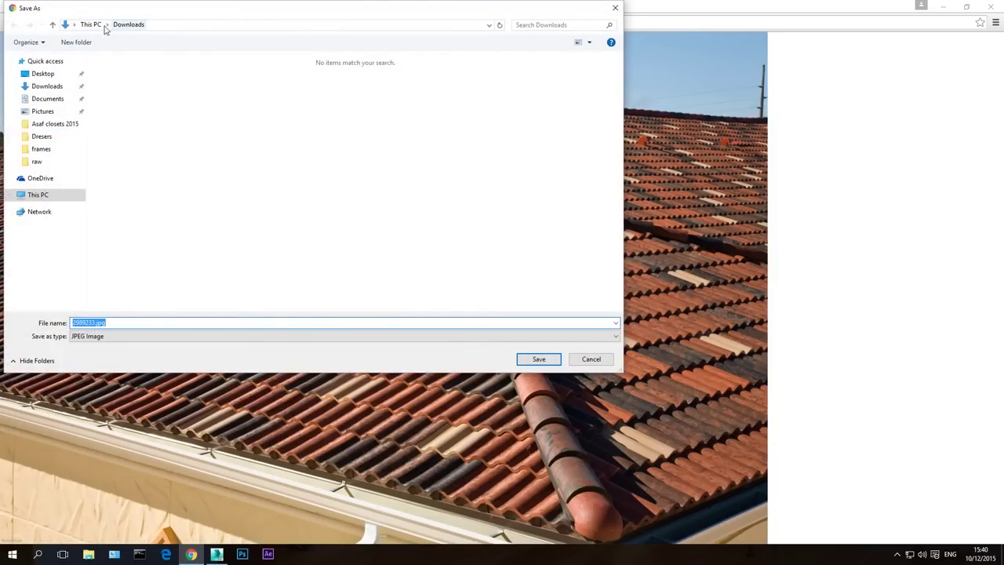
click(553, 364)
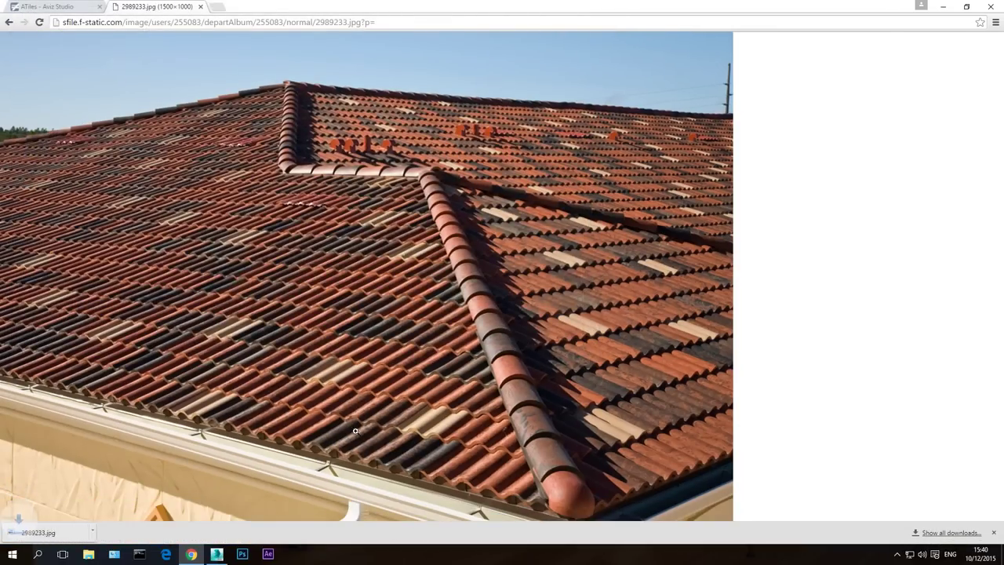
click(219, 556)
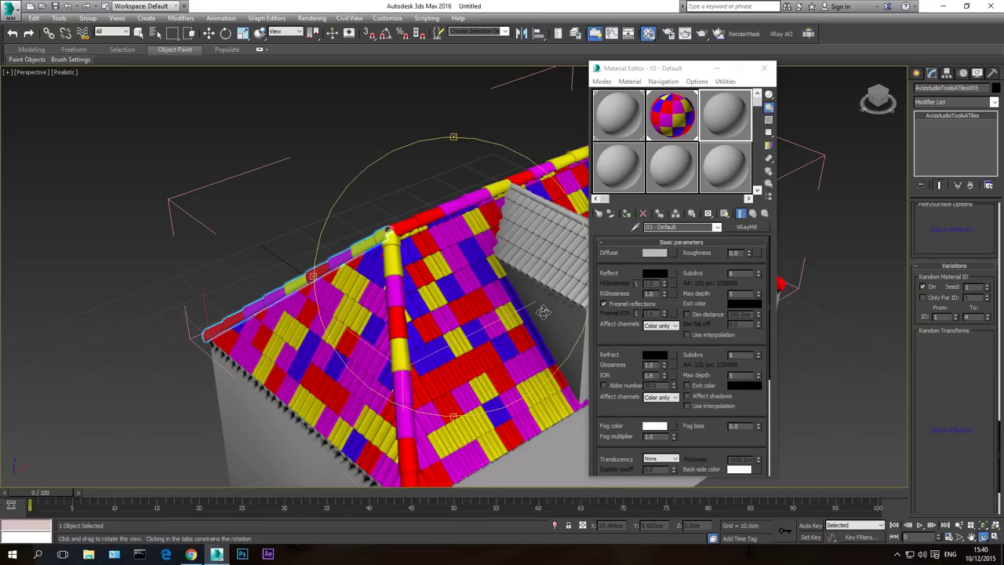
click(721, 118)
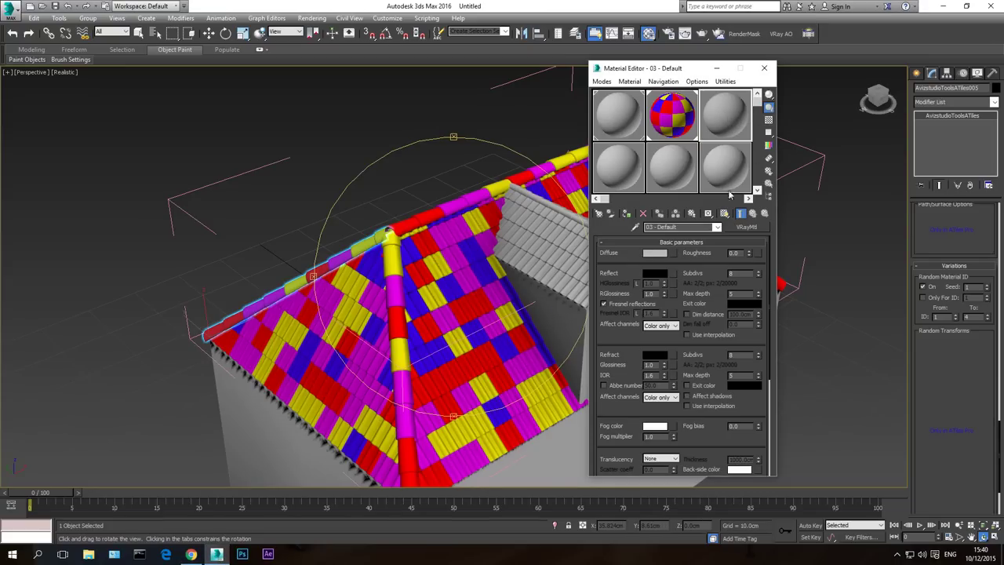
click(745, 227)
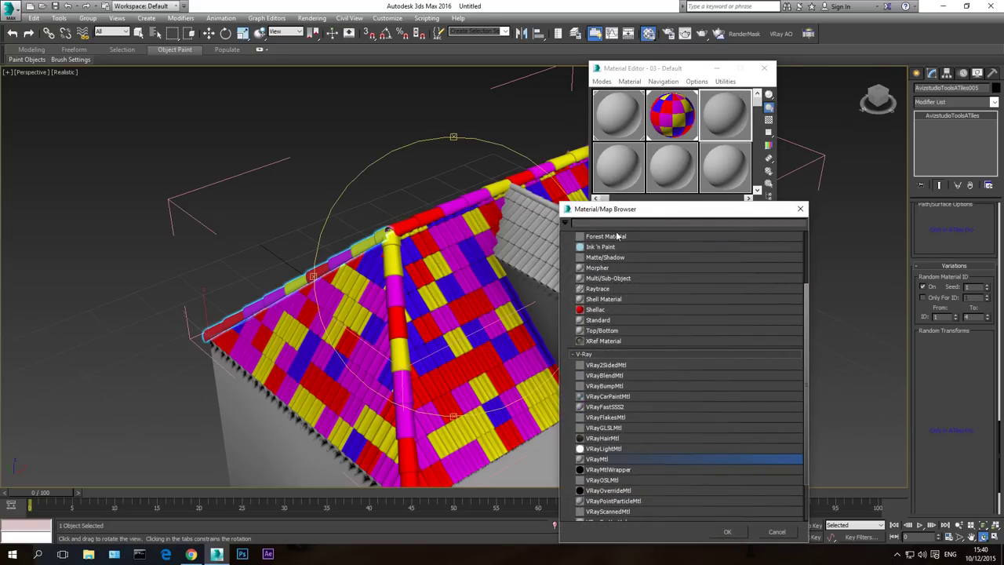
click(800, 209)
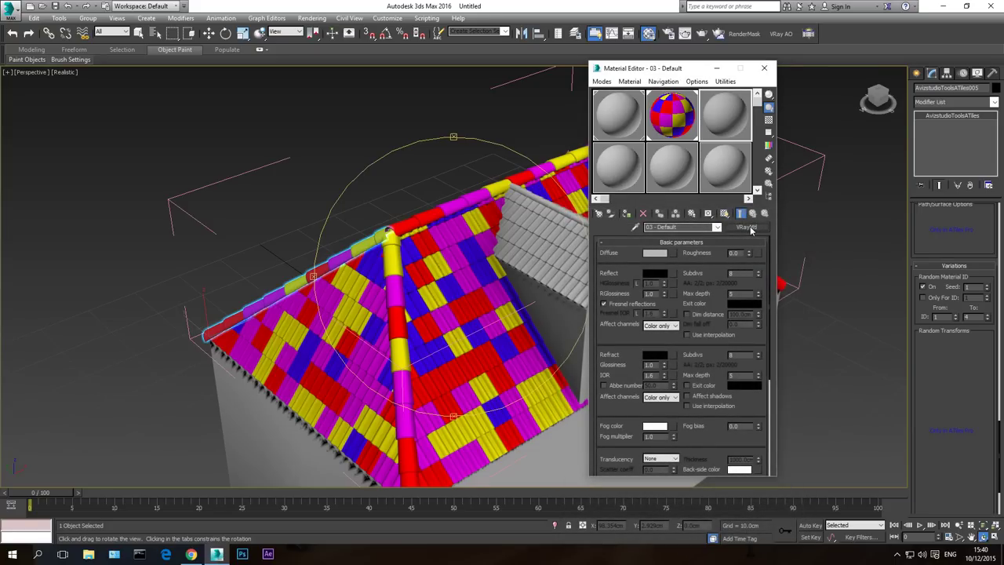
Make the 09 - Default material active and change its type from Standard to VRayMtl
click(729, 122)
click(745, 227)
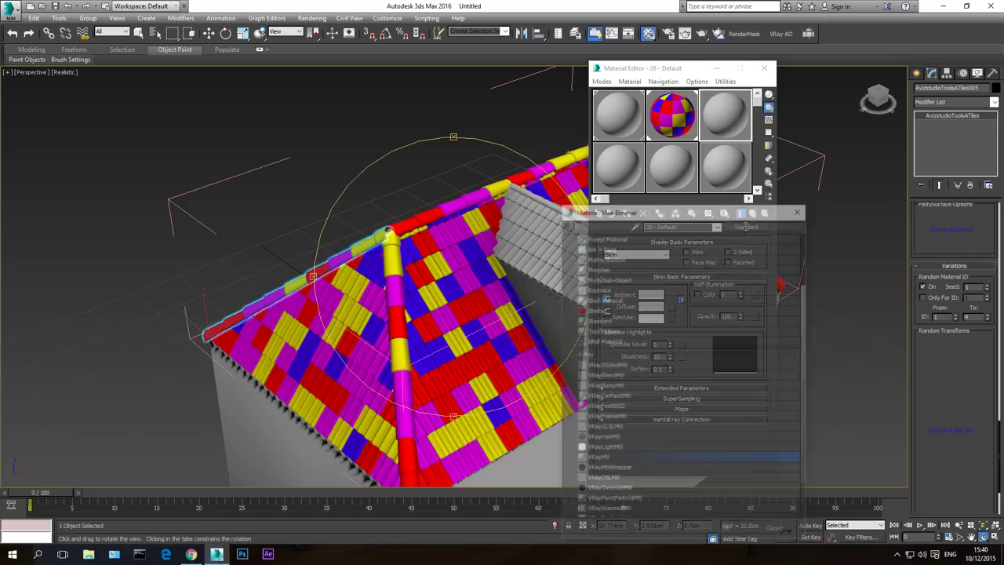
scroll(706, 249, up, 3)
scroll(591, 347, down, 4)
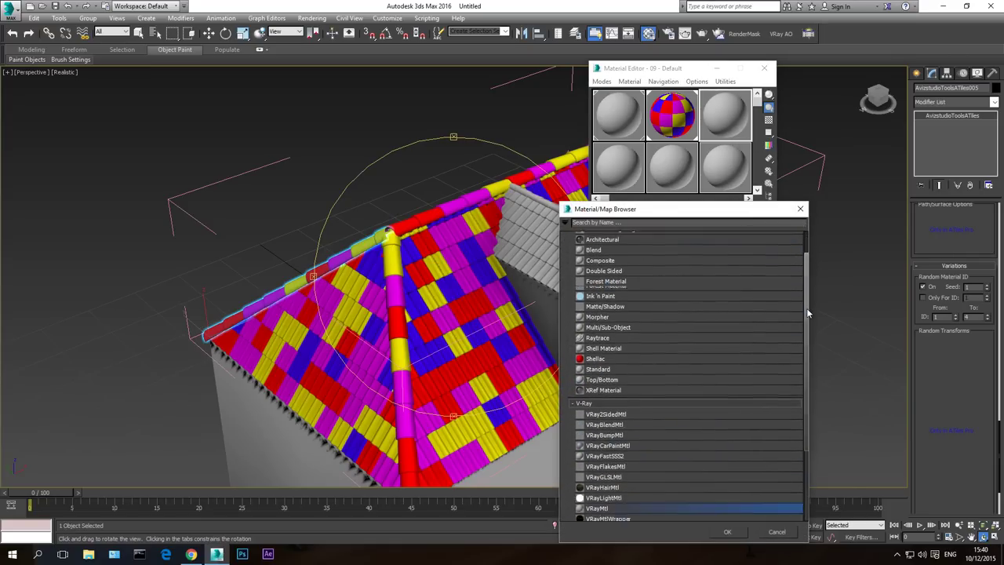
double_click(601, 407)
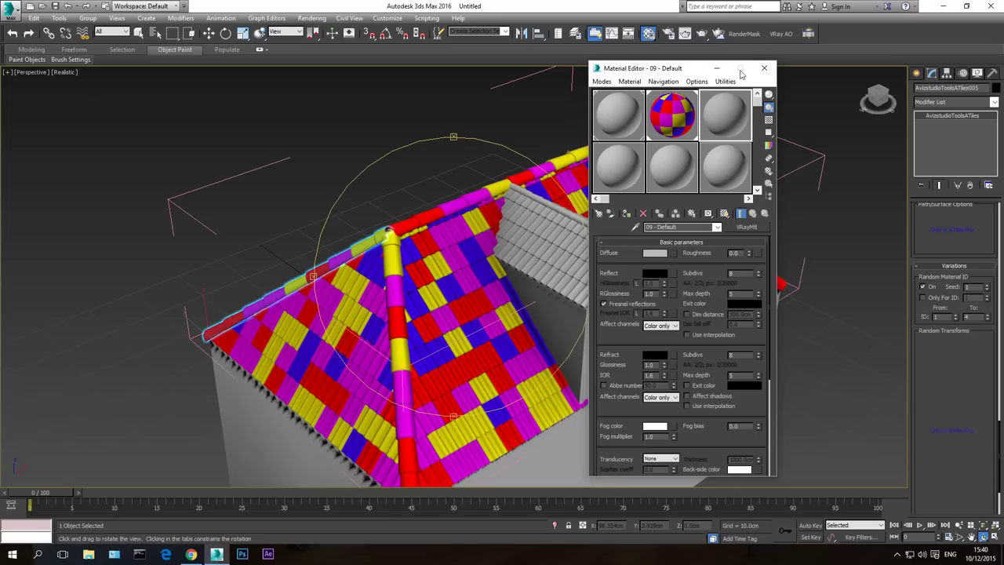
Load 2989233.jpg from the Downloads folder as a Bitmap map in the 09 - Default material's diffuse slot
click(673, 253)
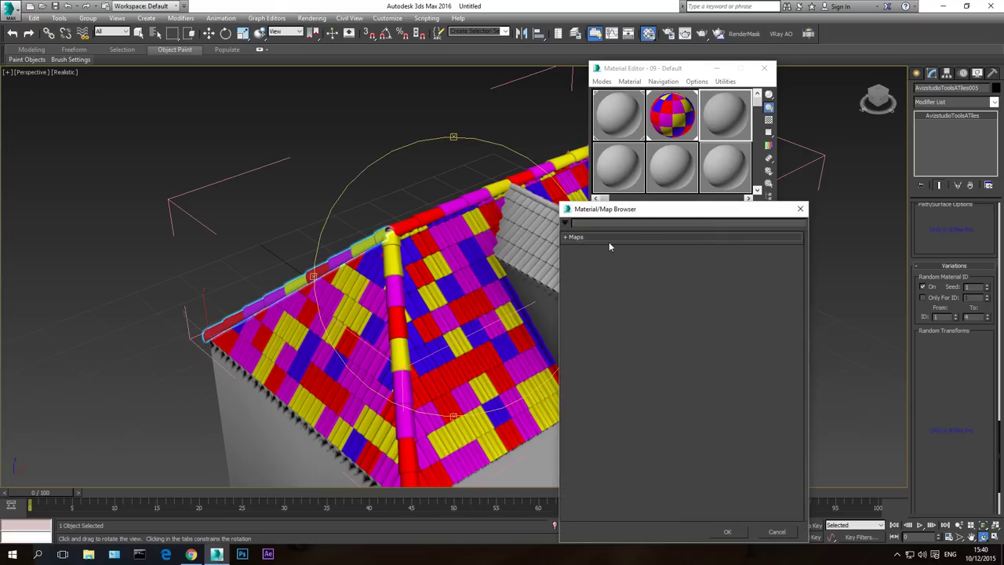
click(578, 238)
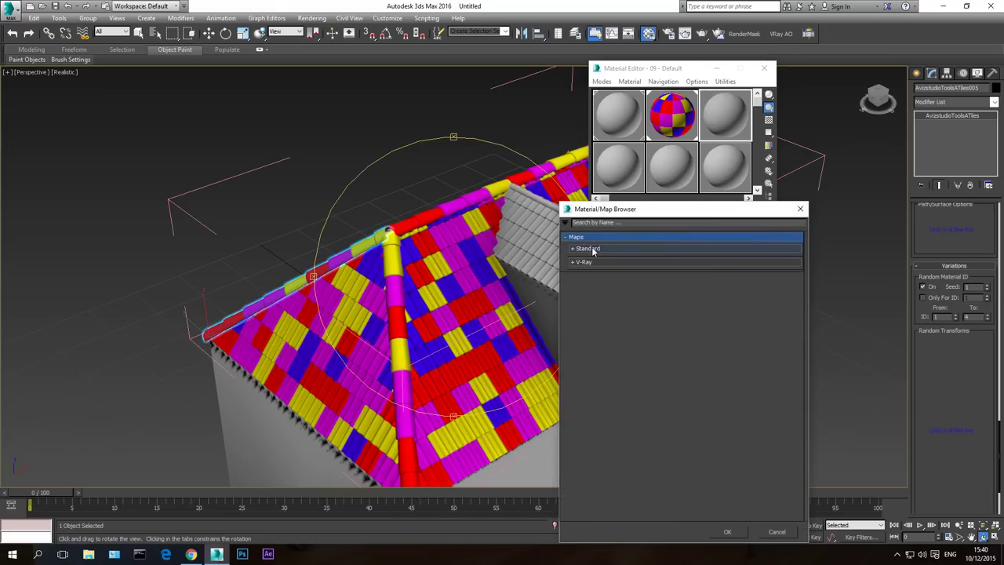
click(594, 249)
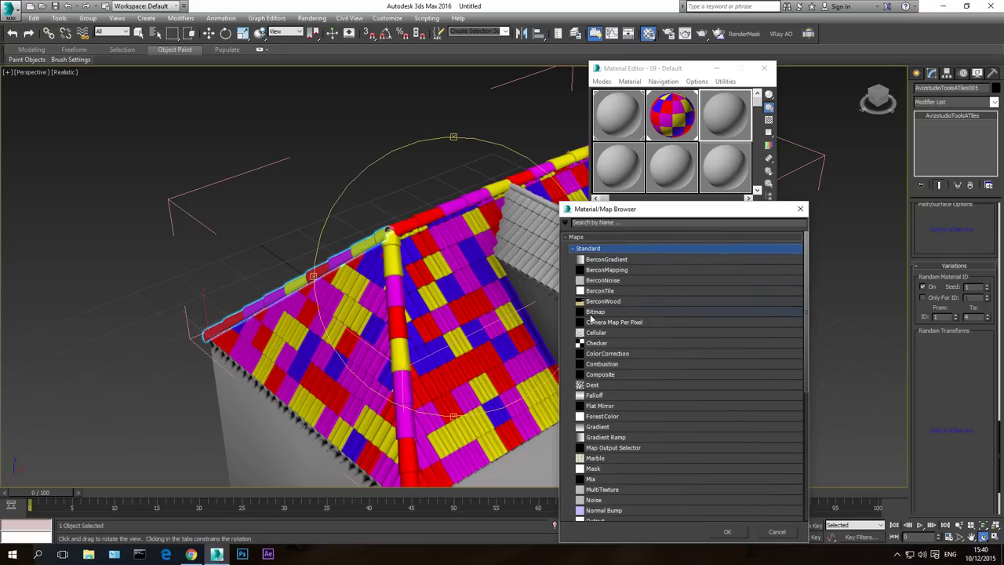
double_click(600, 315)
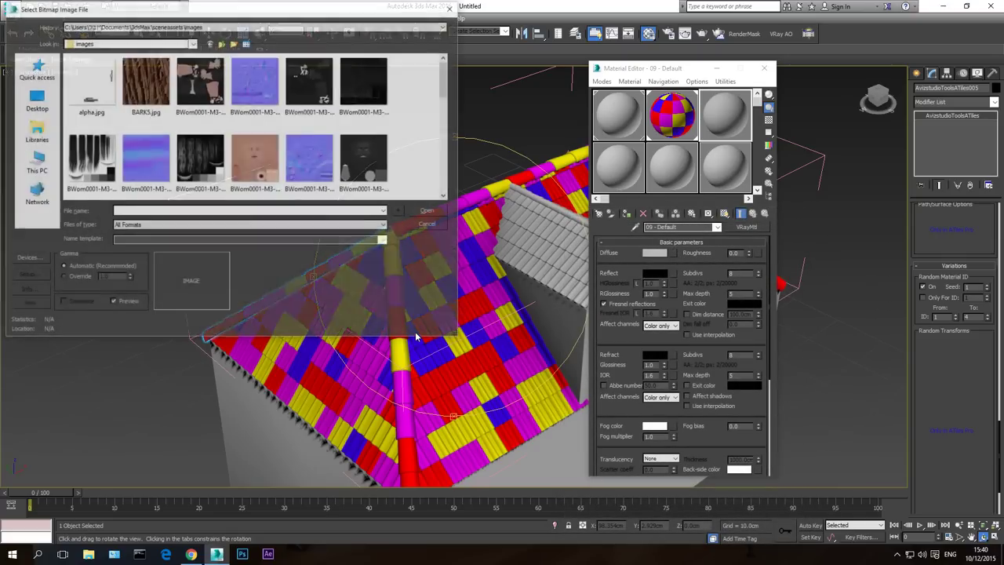
click(141, 44)
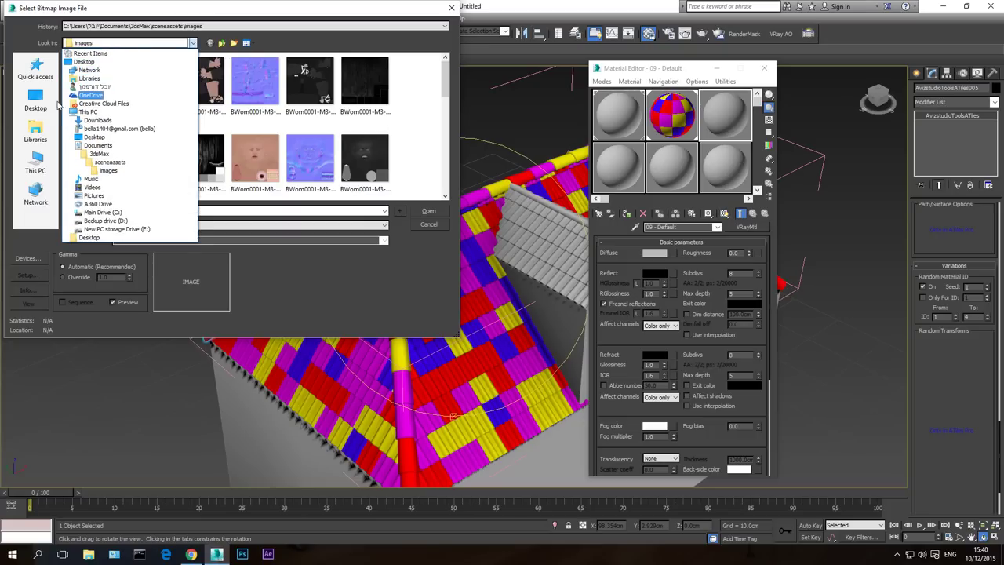
click(35, 171)
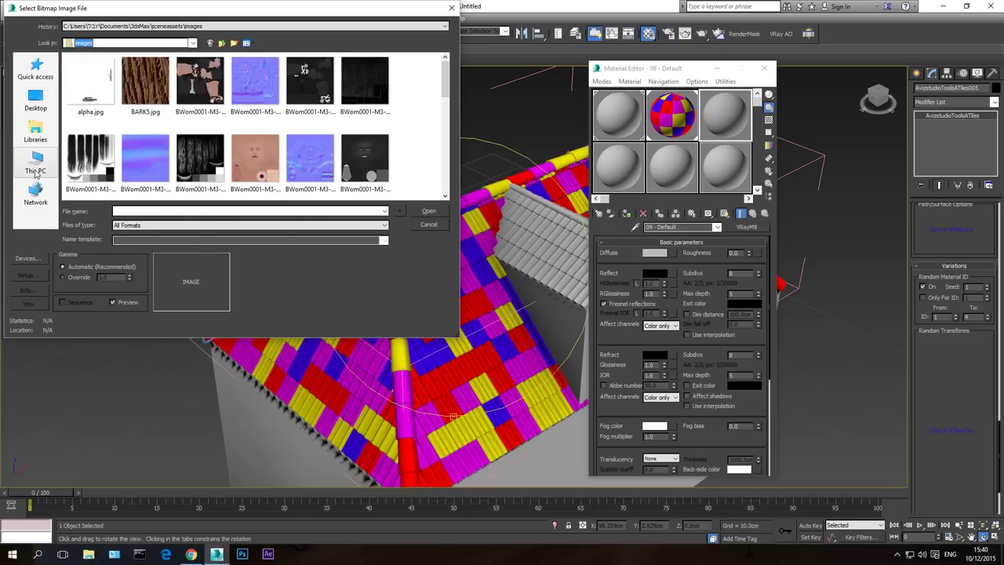
click(35, 171)
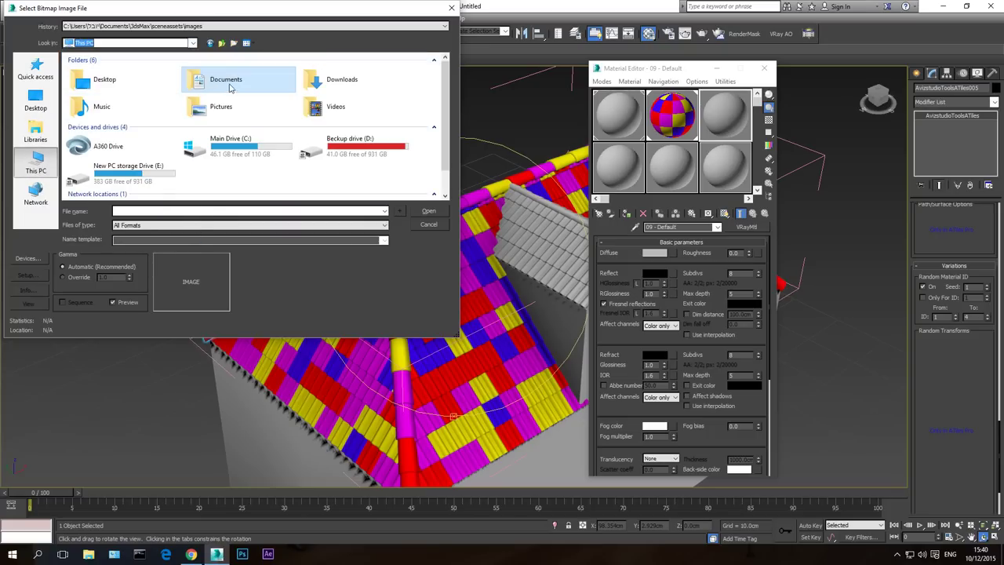
double_click(340, 80)
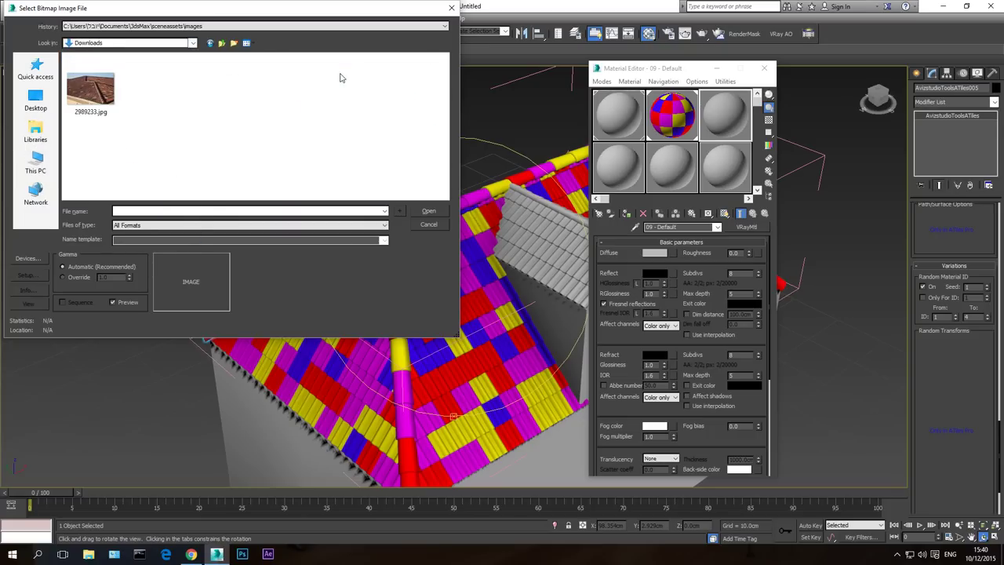
double_click(101, 96)
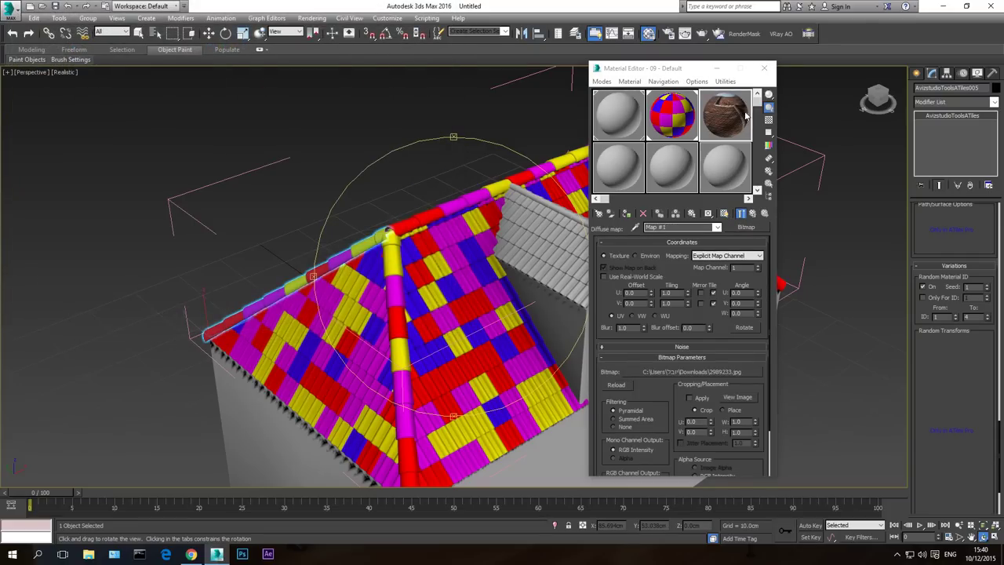
Inspect the enlarged map preview, then view the source roof image and read the pixel colour of a reddish tile on the ridge
double_click(724, 121)
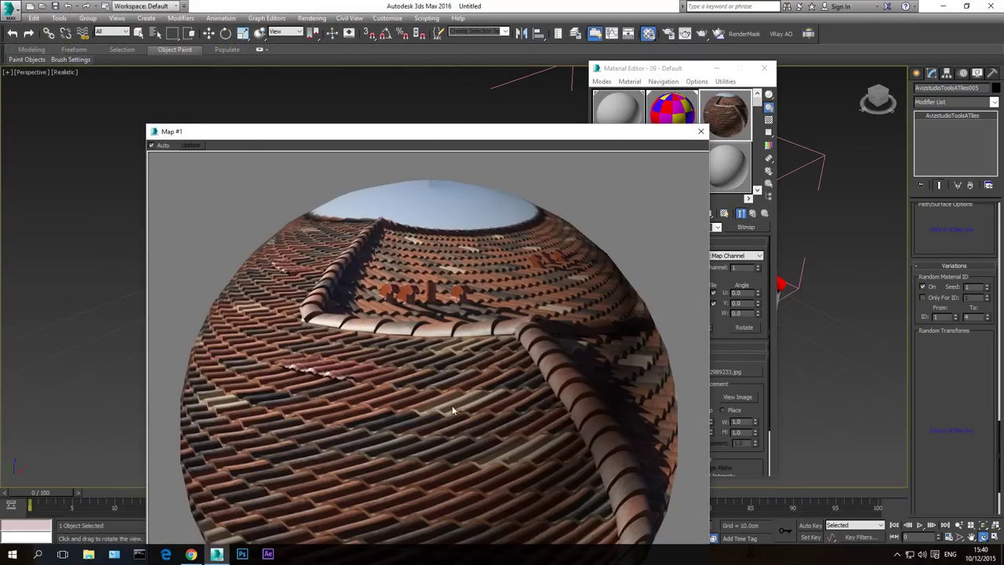
click(701, 131)
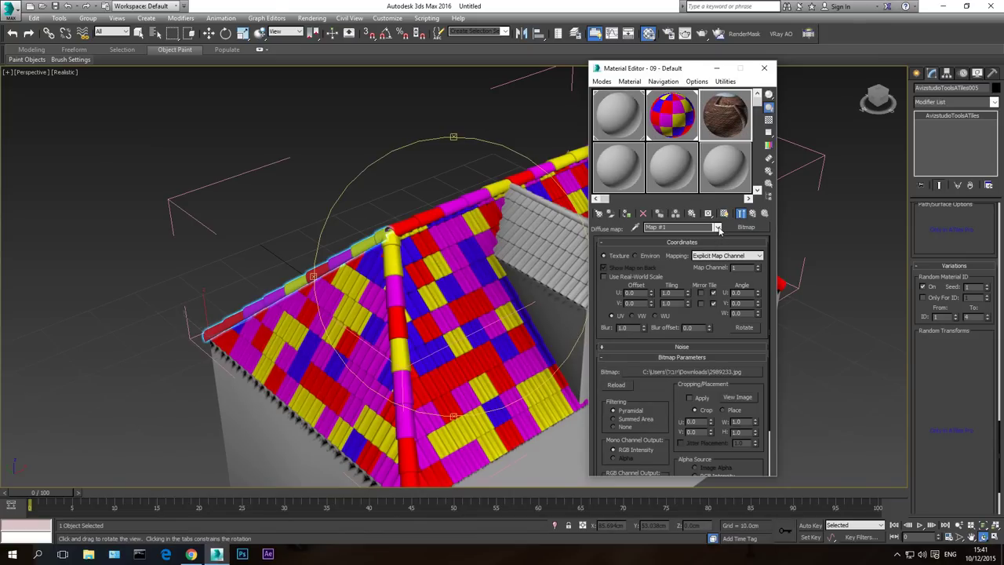
click(739, 400)
drag(771, 174, 280, 57)
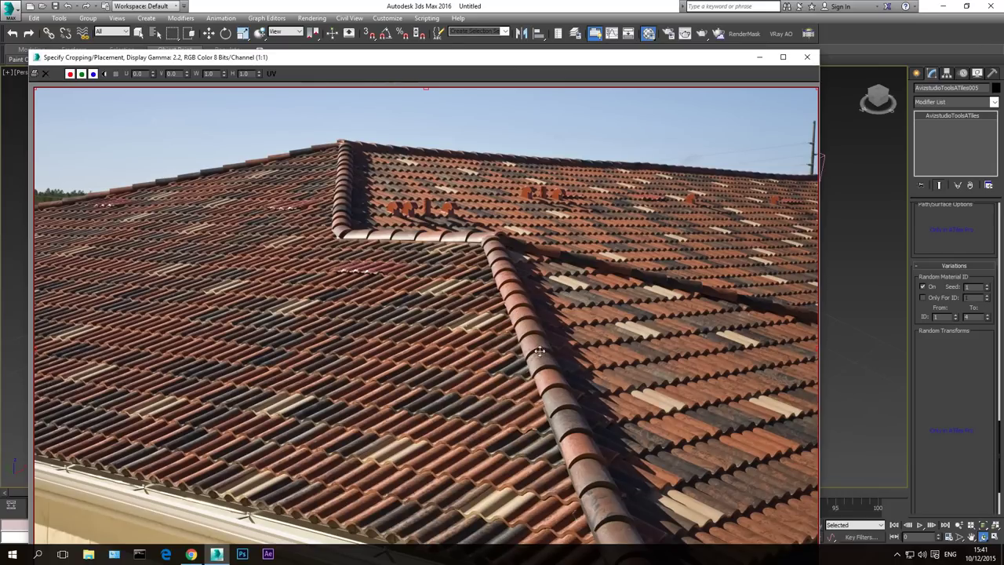
right_click(593, 453)
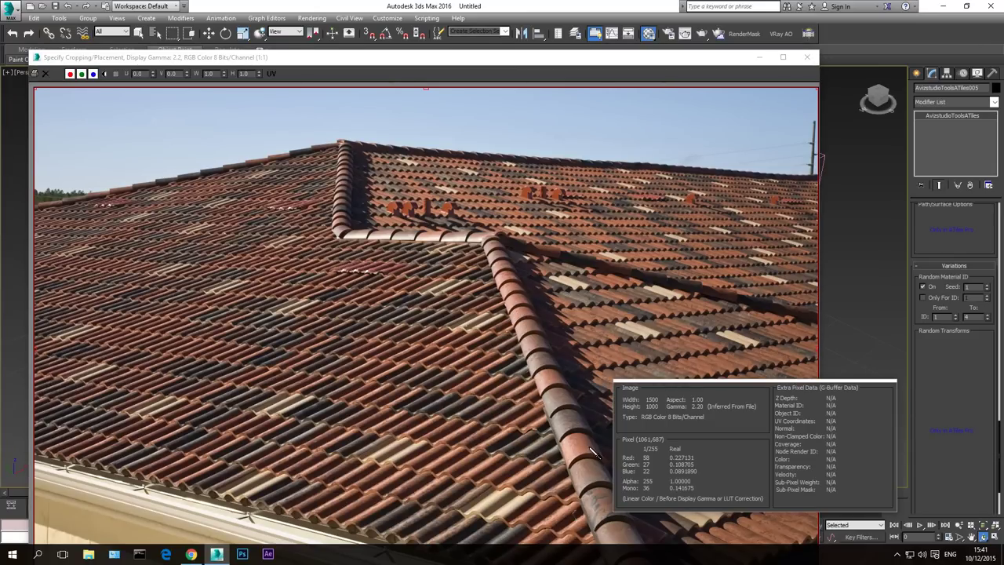
mouse_move(593, 453)
right_down()
mouse_move(608, 474)
mouse_move(599, 451)
right_up()
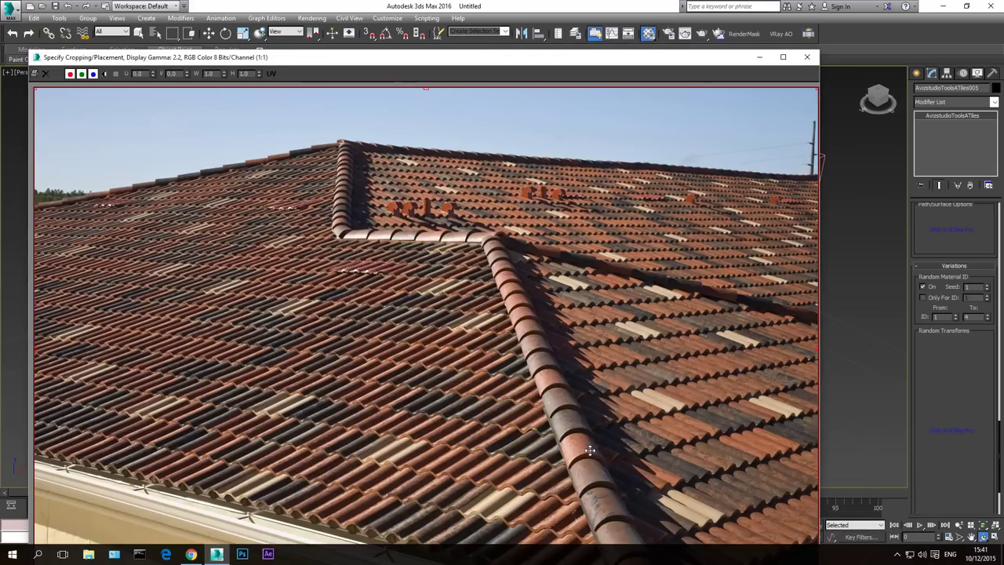
right_click(594, 453)
click(806, 56)
Set the 09 - Default material's diffuse colour to RGB 52, 23, 18 and clear the bitmap from its diffuse map slot
click(718, 228)
click(690, 237)
click(716, 228)
click(673, 255)
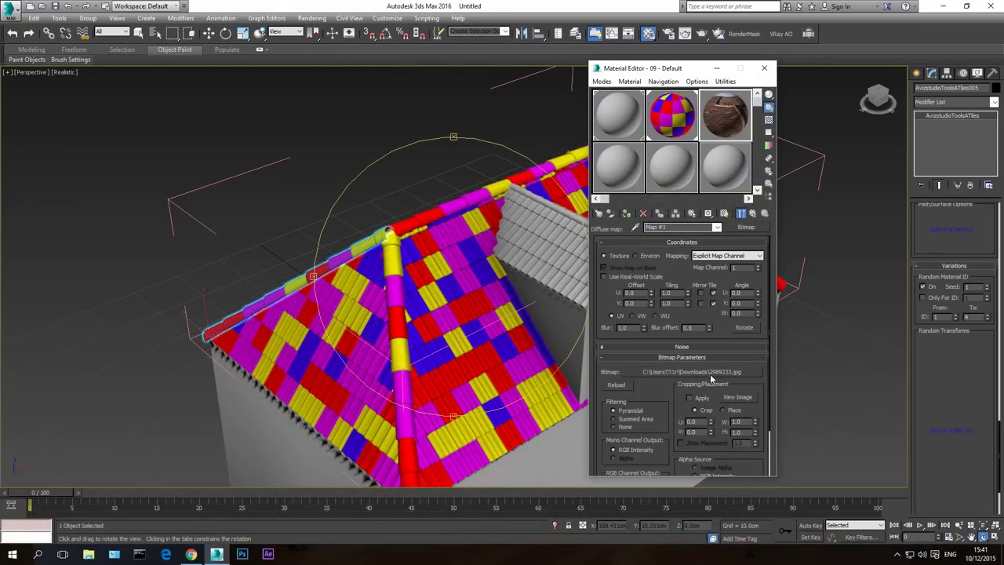
click(717, 228)
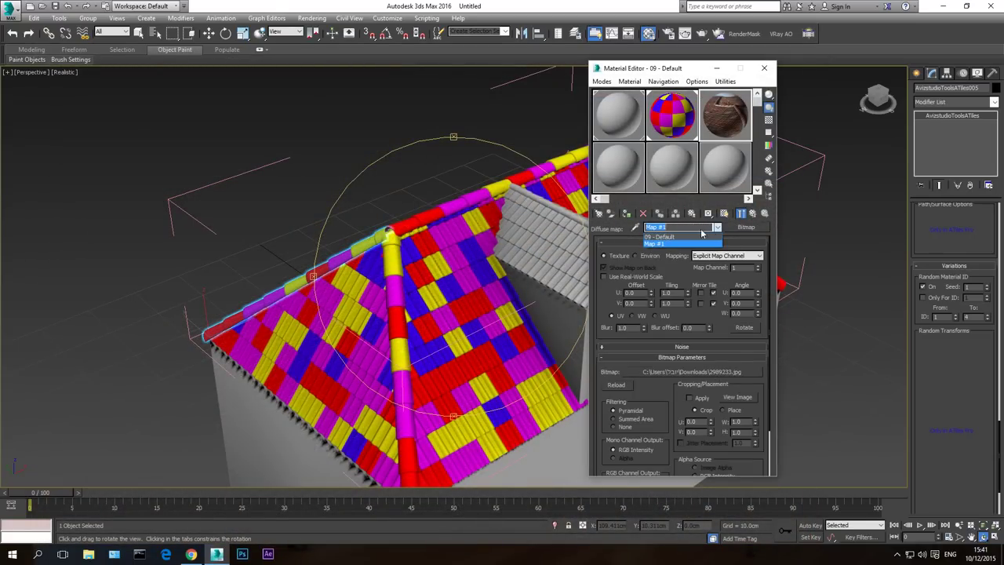
click(661, 237)
click(655, 253)
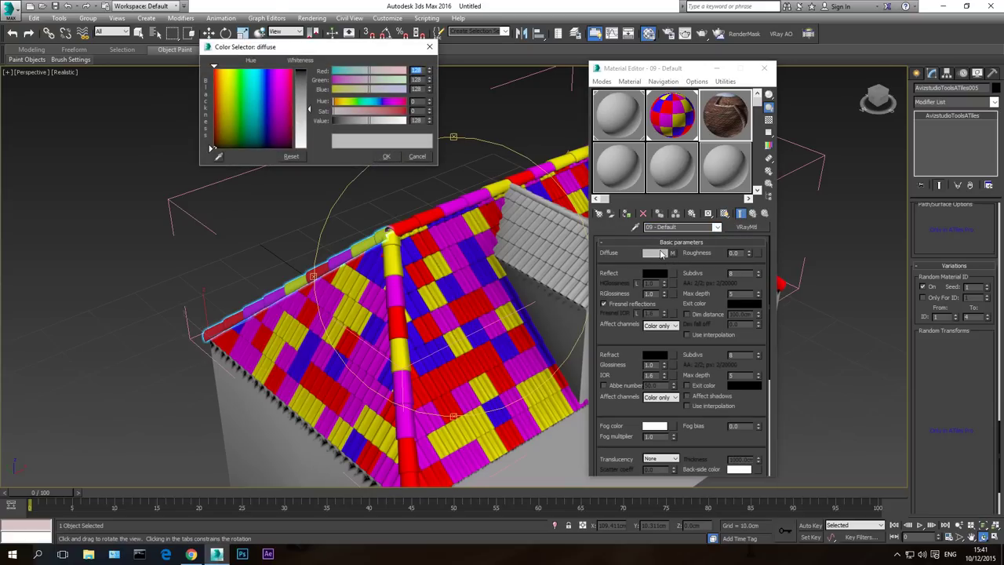
text(124)
key(Tab)
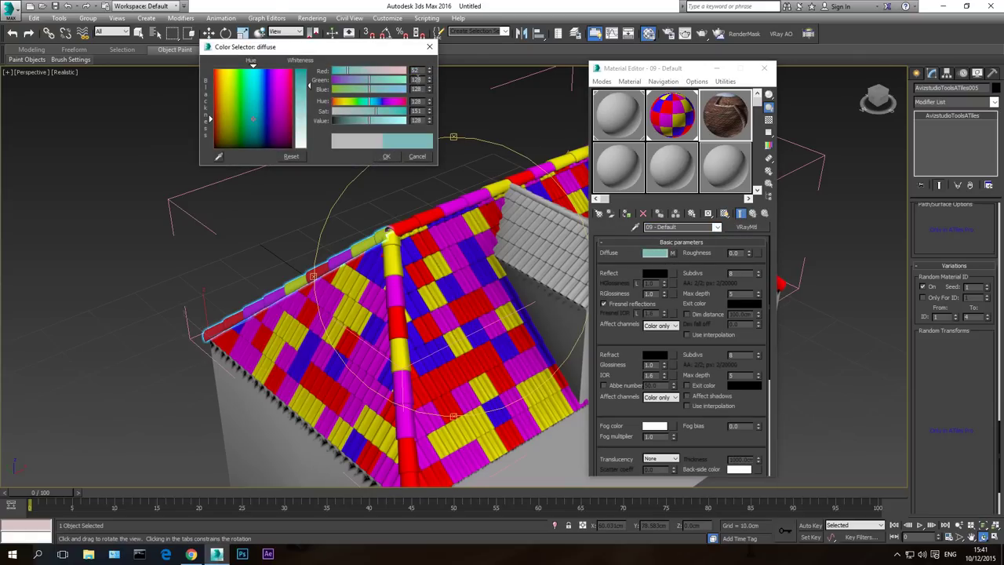
text(23)
key(Tab)
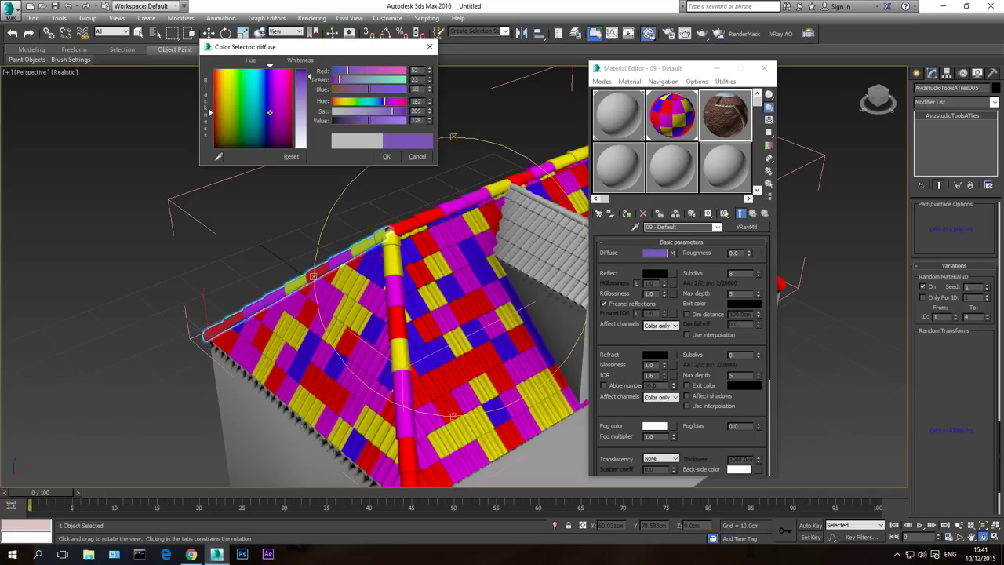
text(18)
key(Tab)
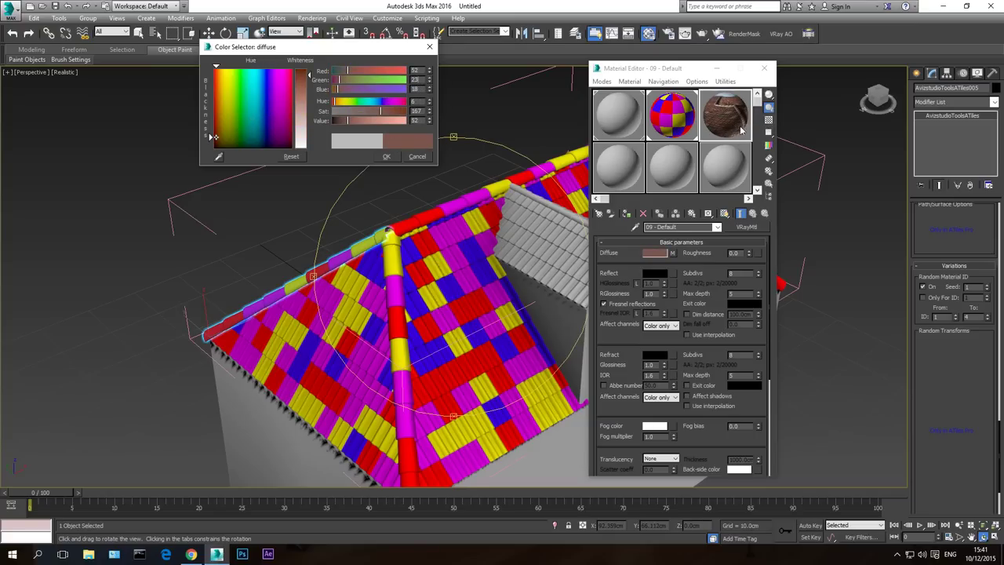
click(386, 156)
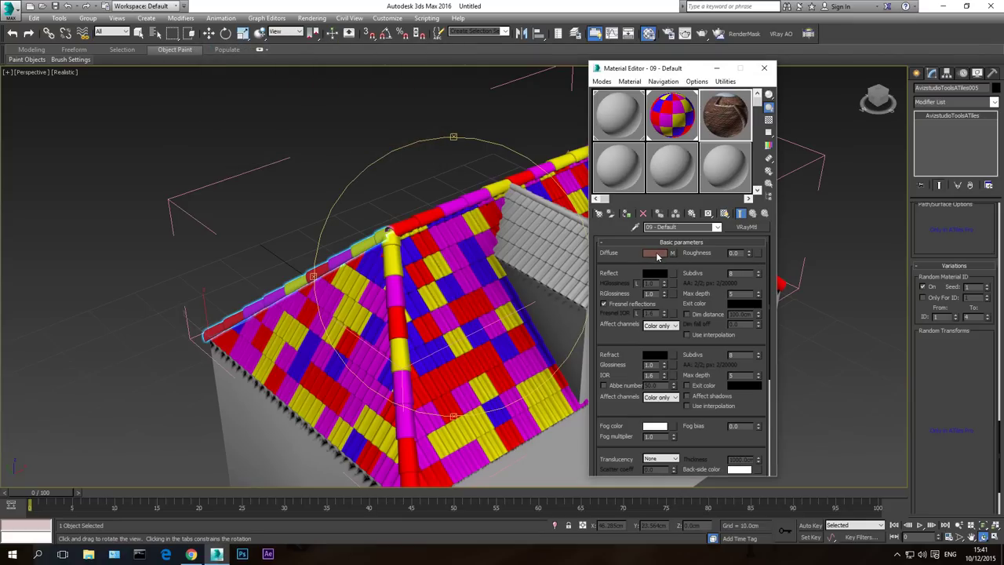
right_click(672, 254)
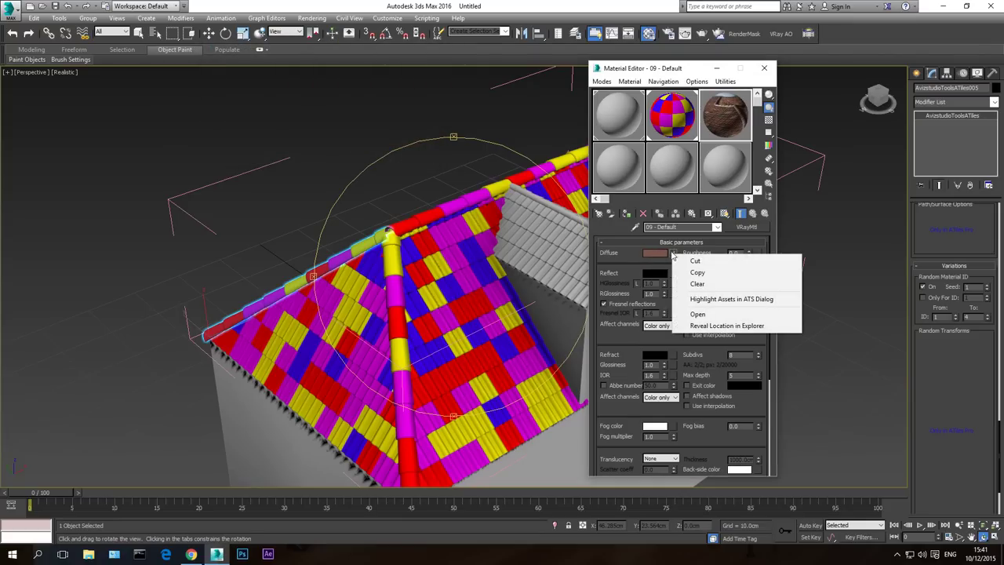
click(698, 283)
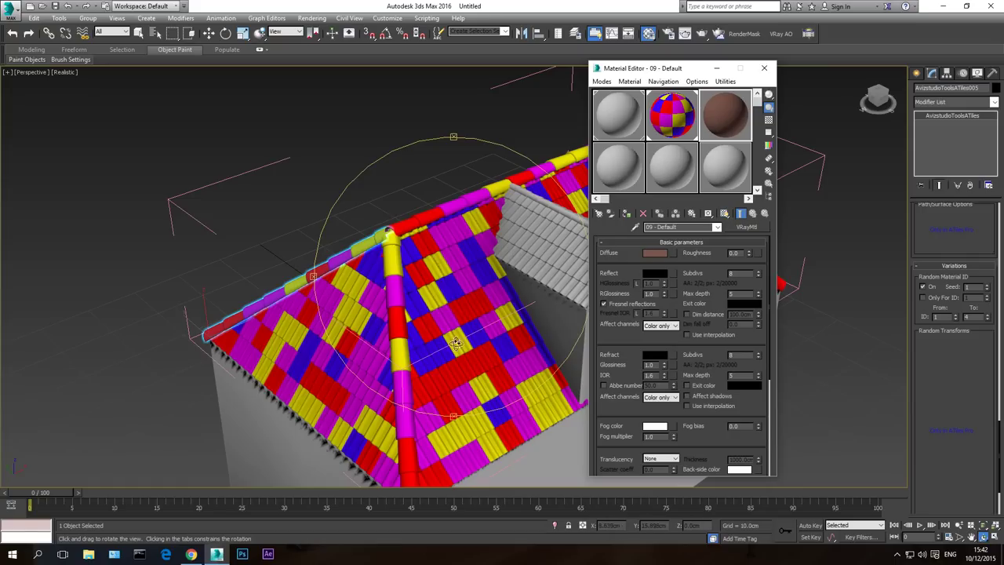
Change the 09 - Default material's type to VRayBlendMtl, keeping the old material as a sub-material
scroll(460, 335, up, 5)
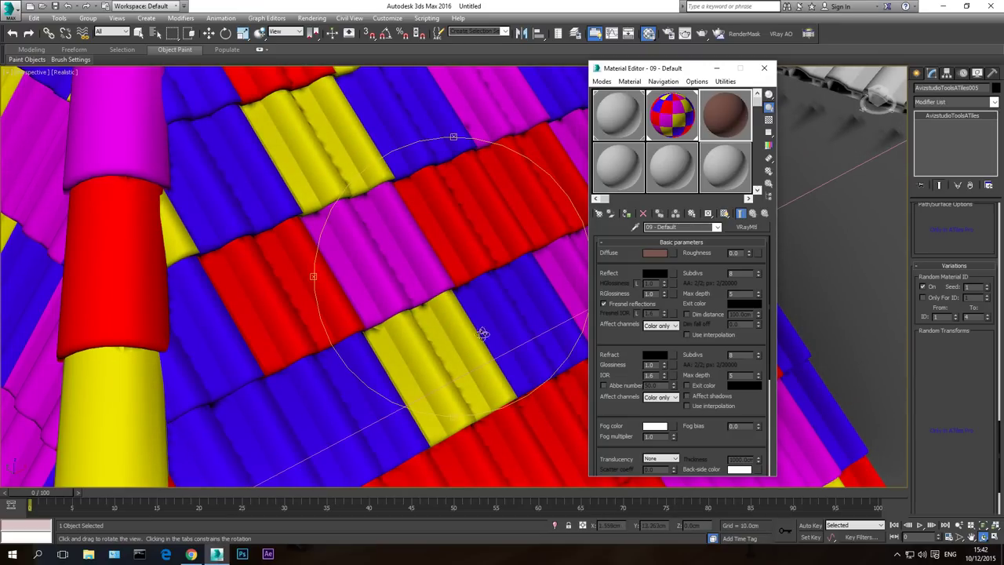
scroll(477, 337, down, 5)
scroll(481, 324, down, 4)
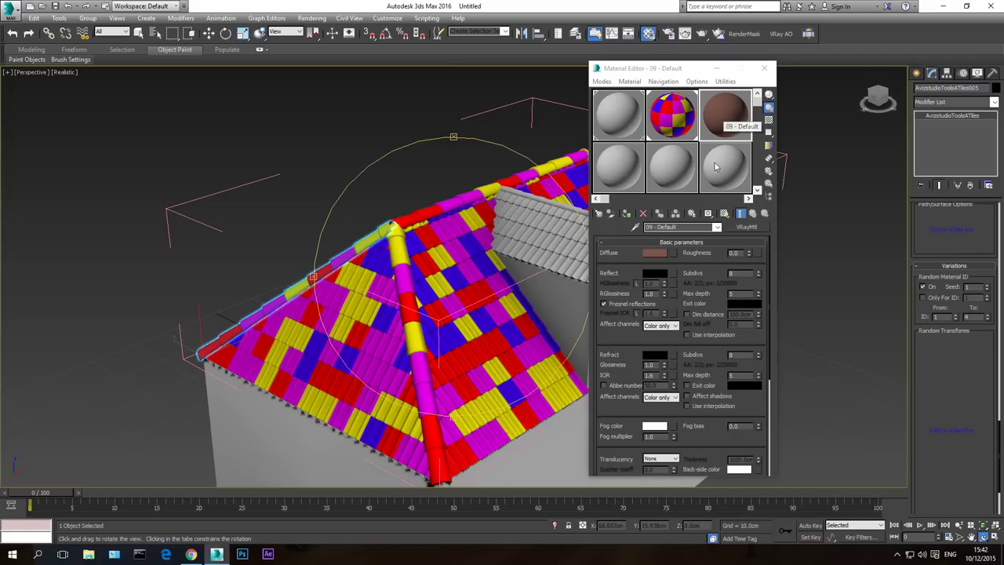
click(744, 226)
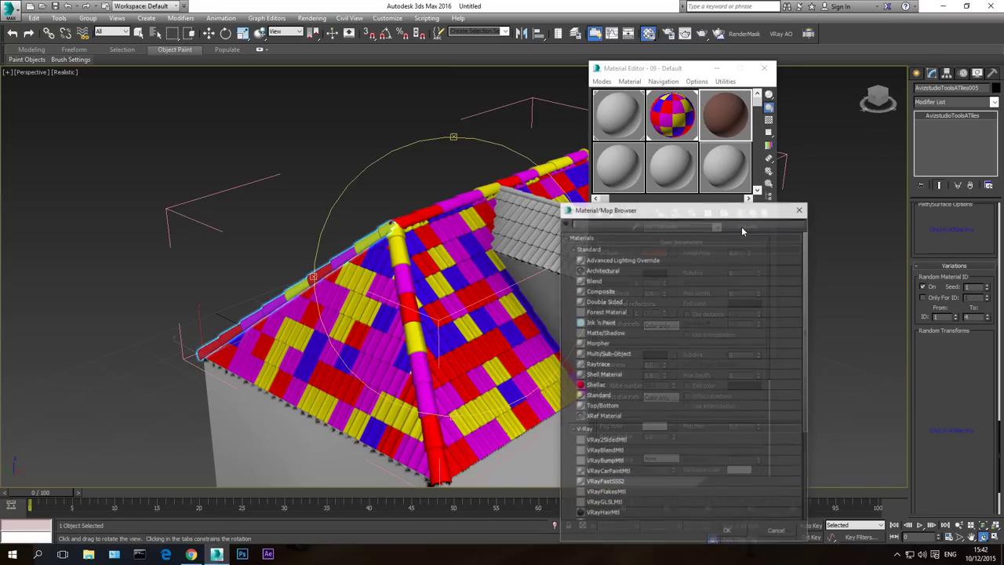
scroll(588, 423, down, 3)
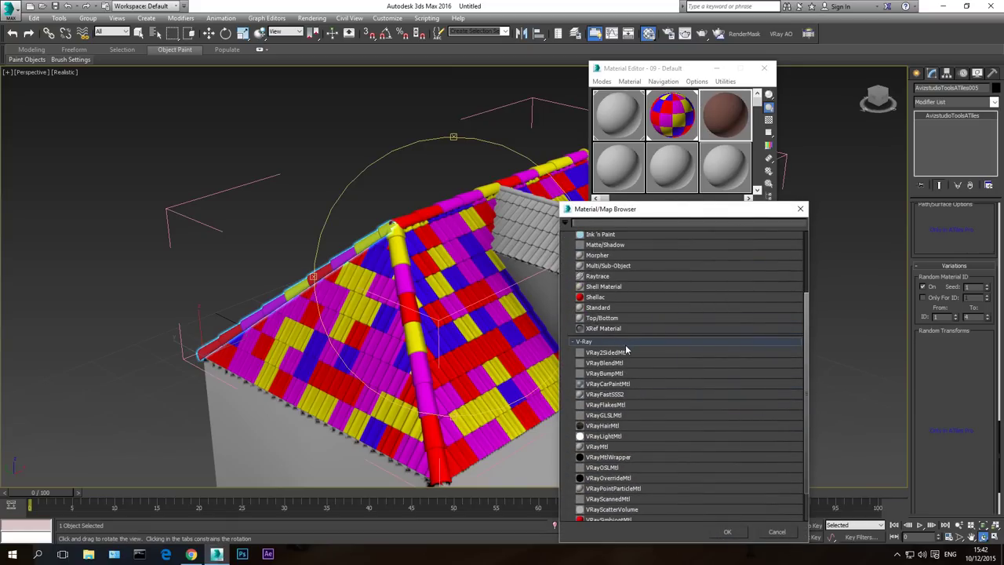
double_click(607, 363)
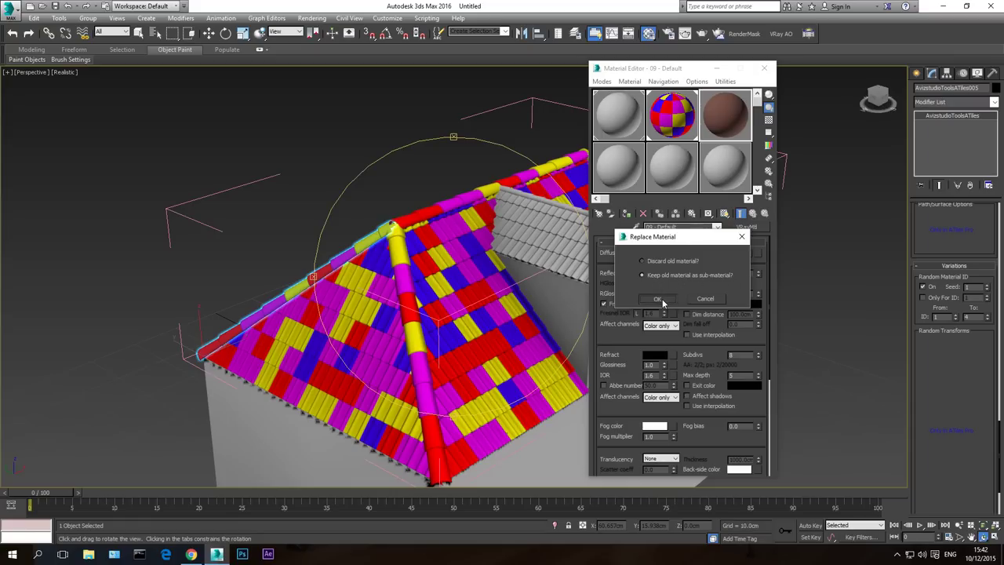
click(657, 298)
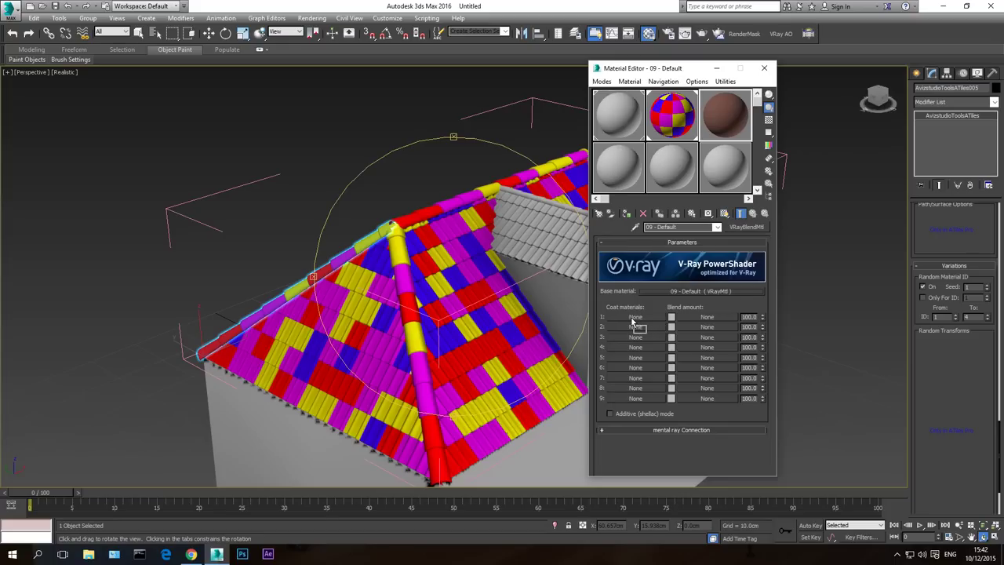
Copy the base material into coat material slot 1 as a non-instanced copy and darken the coat's diffuse colour to near black
drag(632, 321, 633, 321)
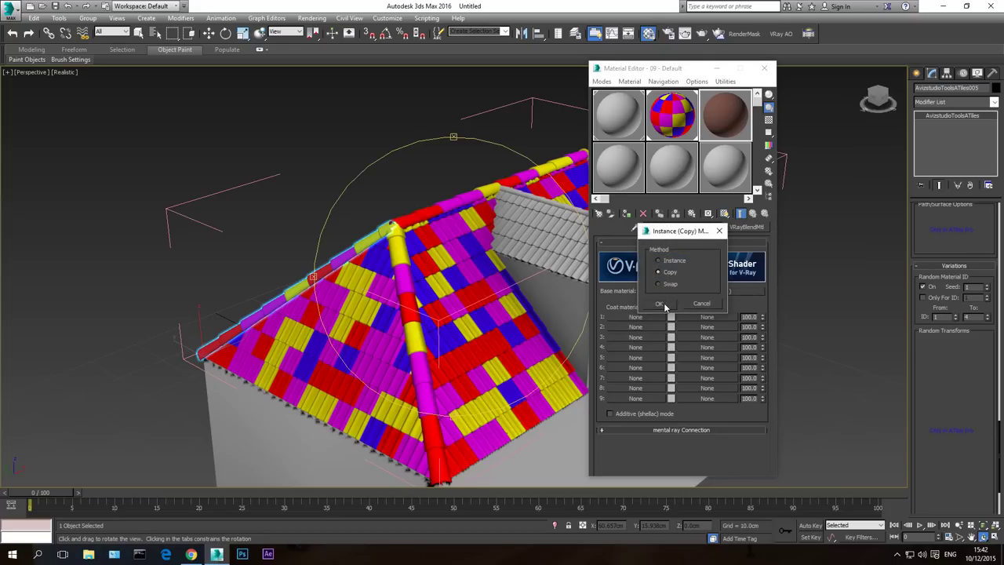
click(658, 304)
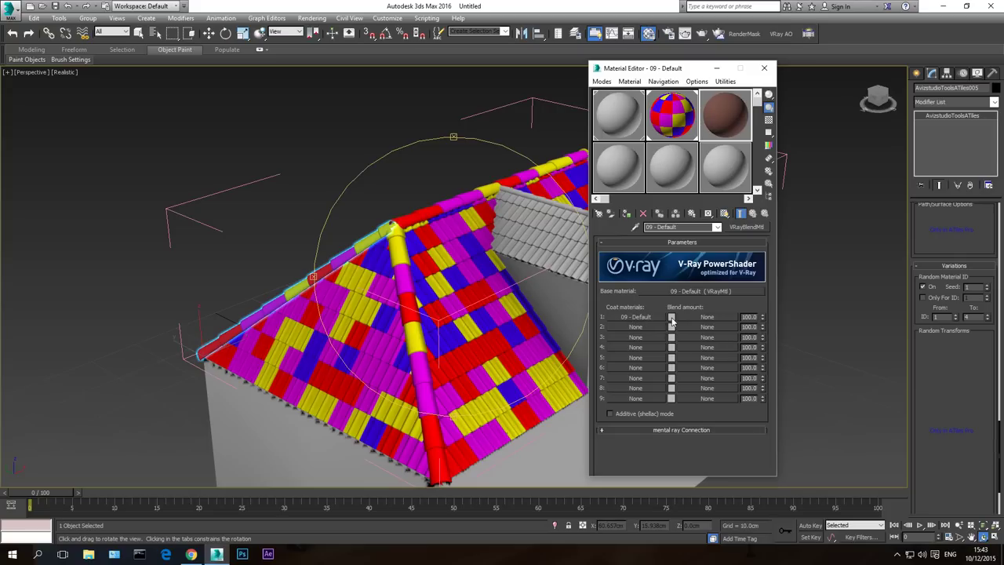
click(635, 316)
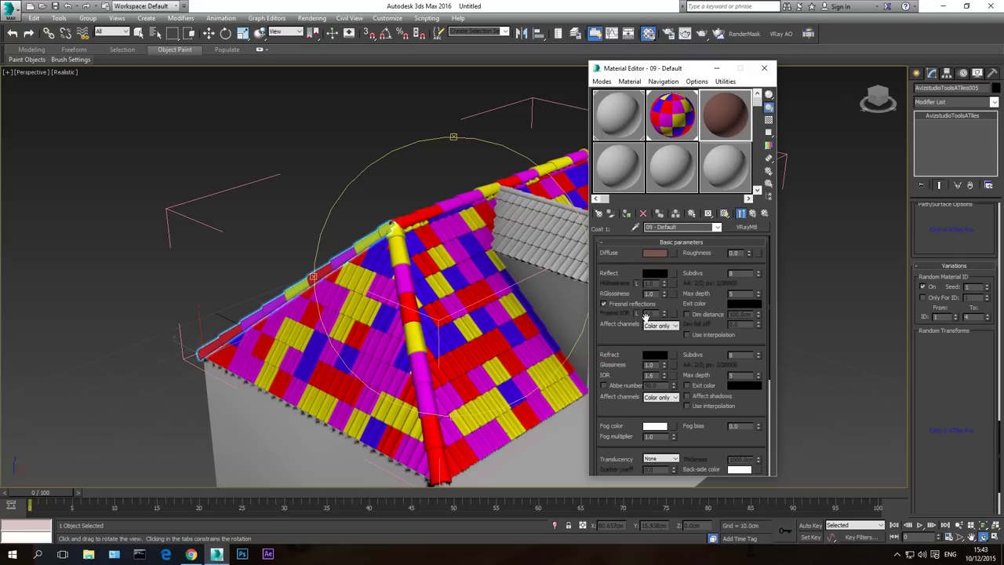
click(655, 252)
drag(267, 94, 291, 147)
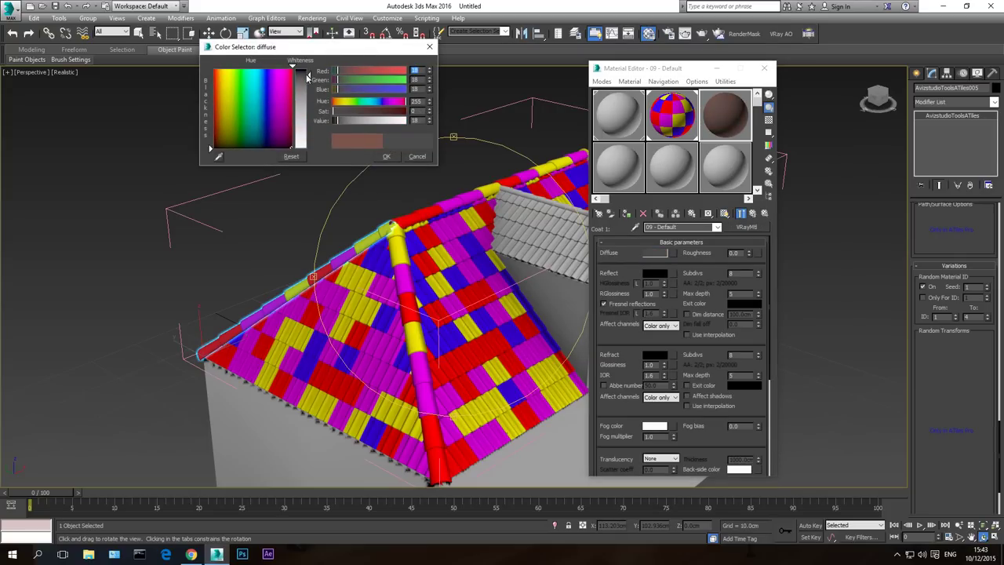
drag(306, 75, 307, 68)
click(387, 156)
click(715, 227)
click(695, 244)
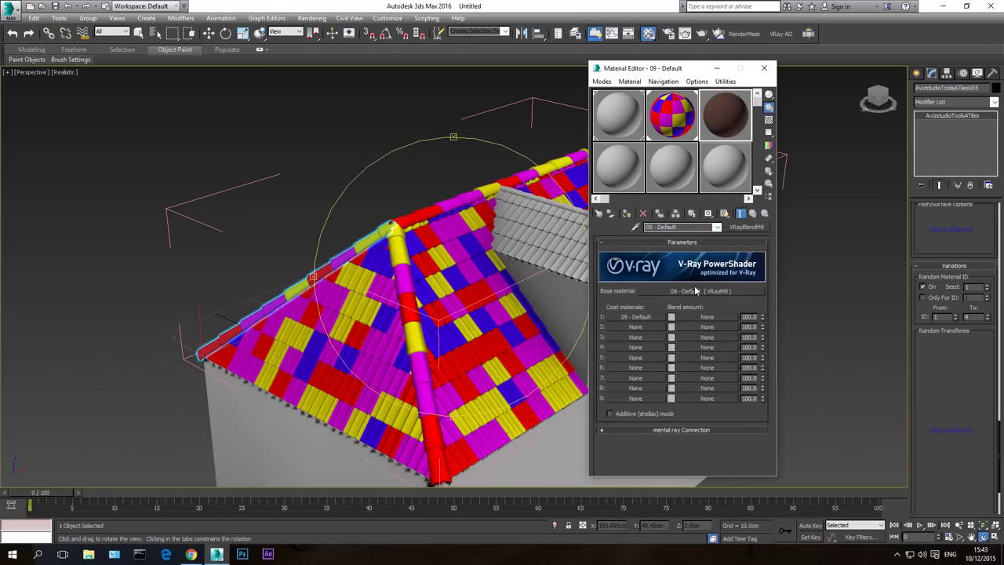
Compare the base material's settings with those of coat material 1 in the blend material
click(700, 292)
click(716, 227)
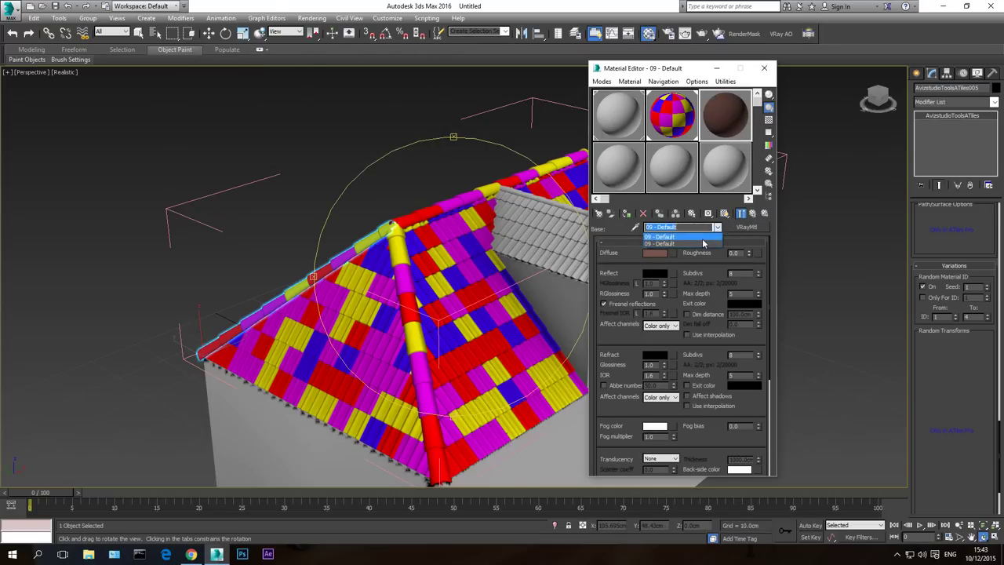
click(697, 243)
click(657, 316)
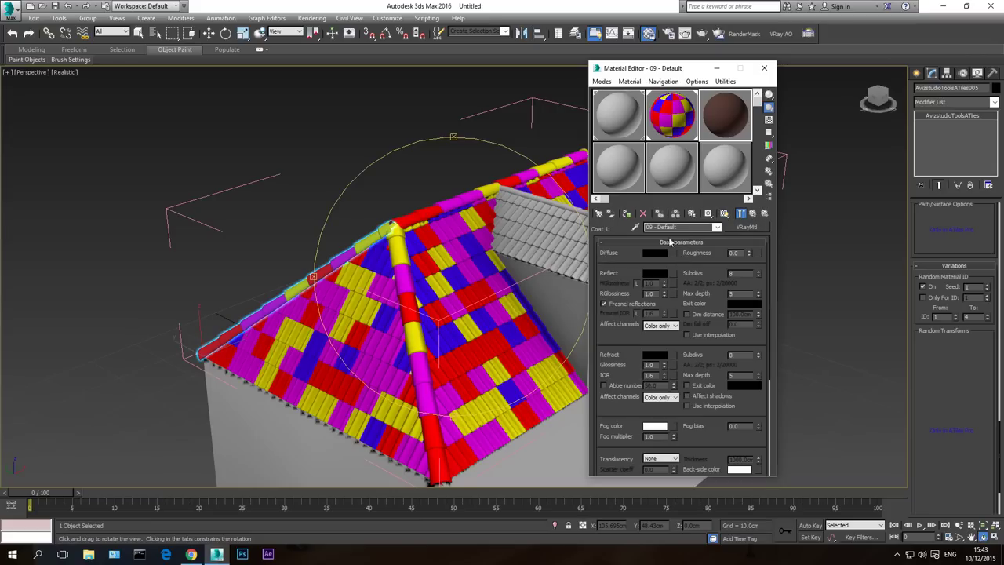
click(716, 227)
click(697, 243)
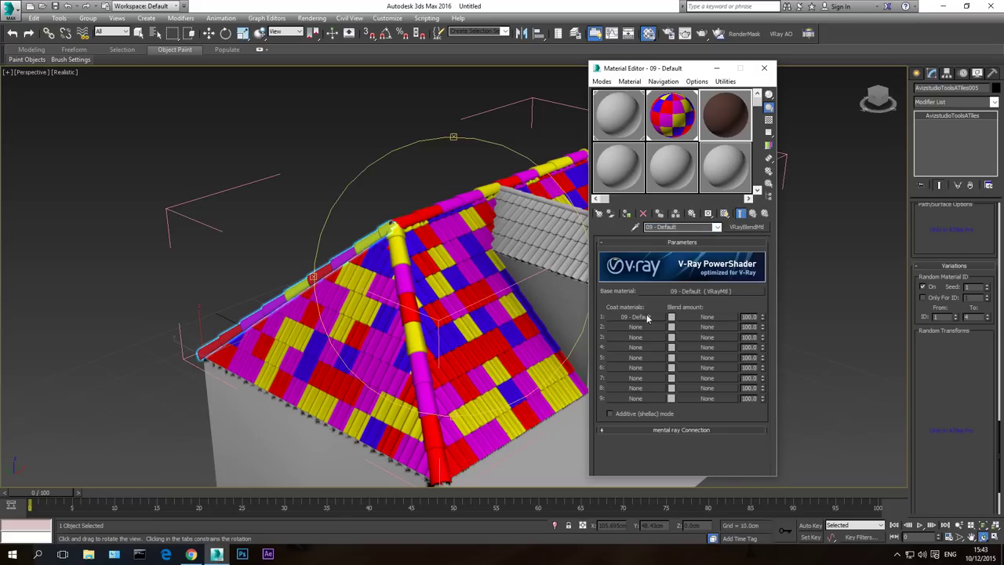
Try pure black and pure white as coat 1's blend amount colour, and discard the change
click(672, 316)
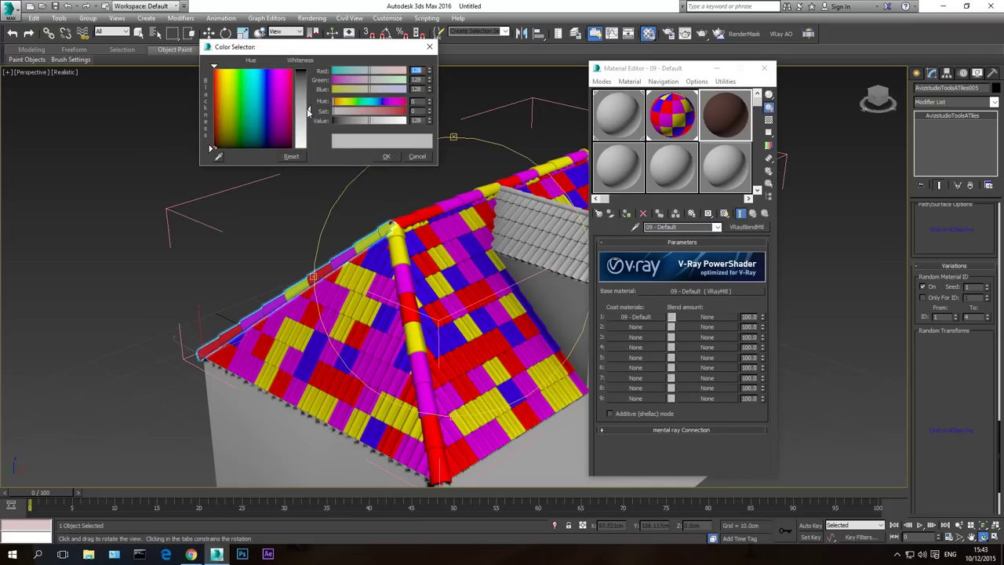
drag(310, 112, 312, 71)
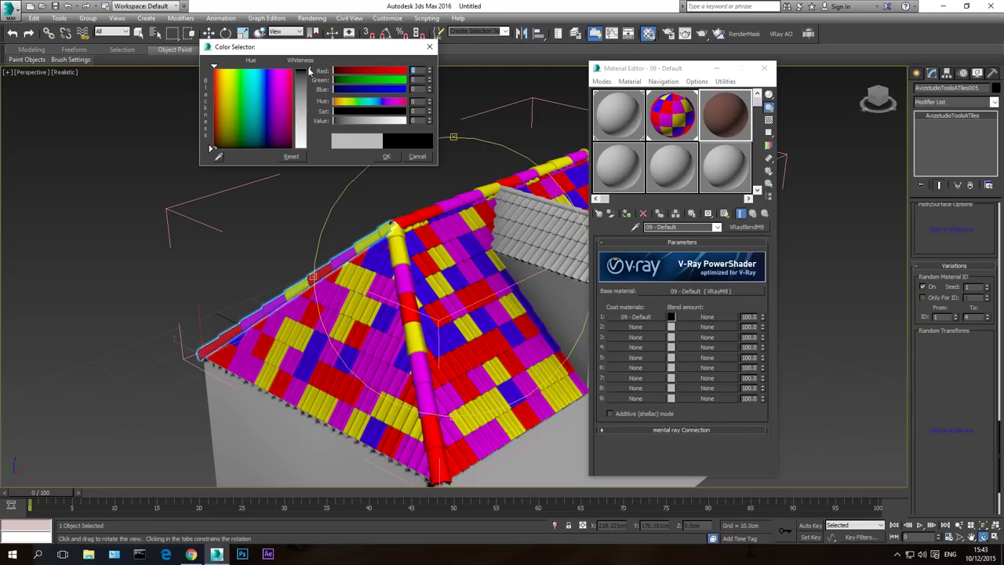
drag(309, 71, 310, 148)
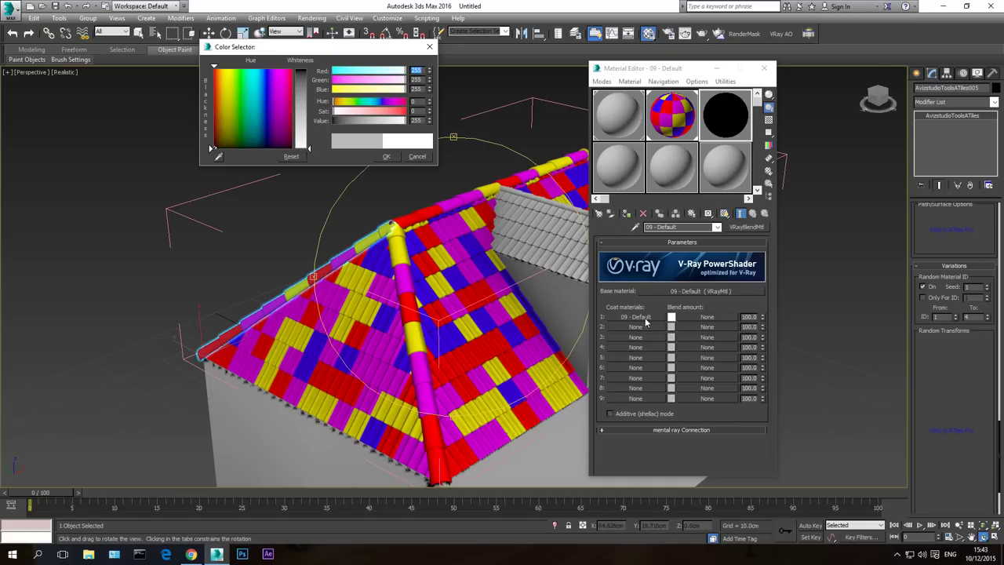
click(417, 156)
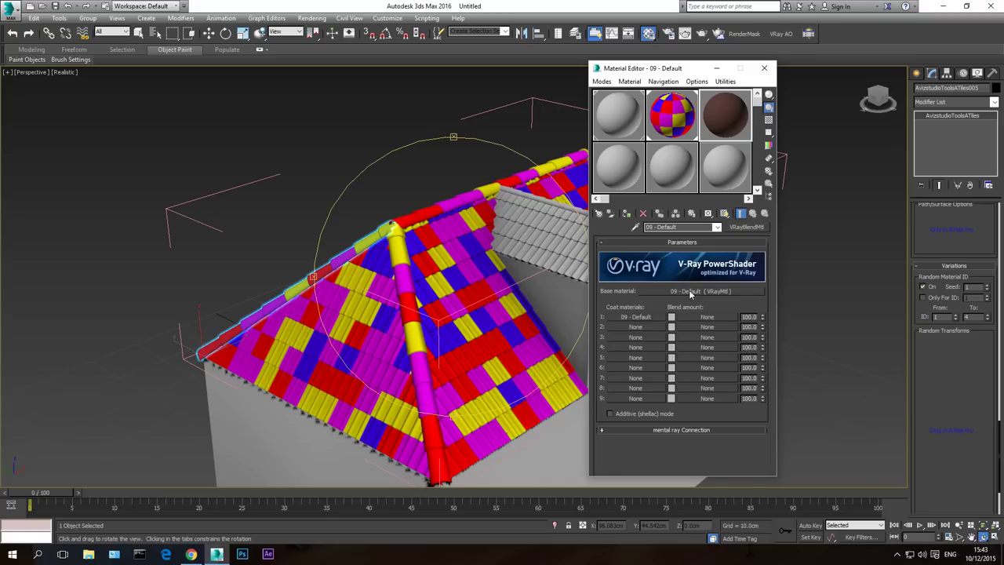
Copy the base material over coat material 1 as an independent copy, and check the coat's diffuse colour
drag(690, 293, 636, 319)
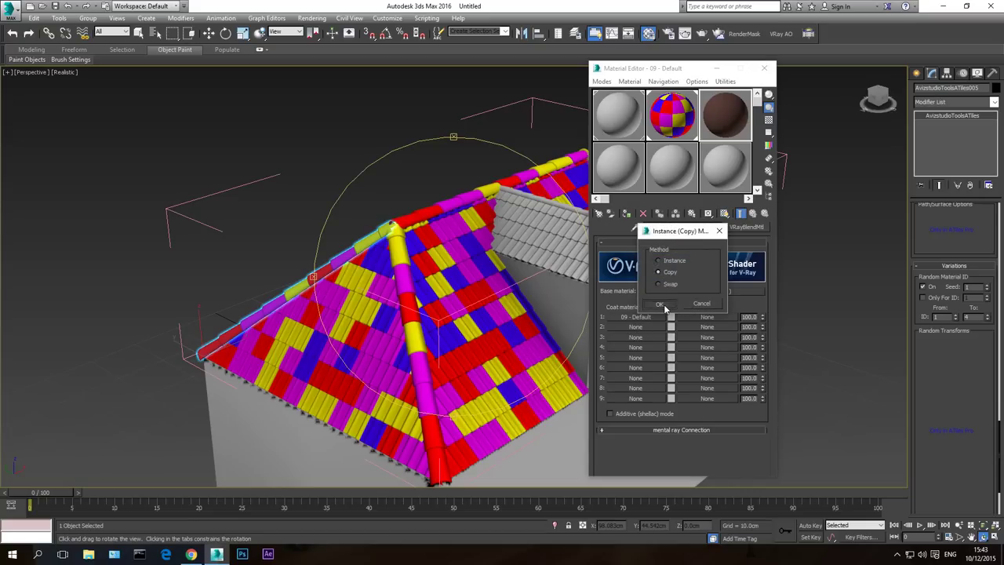
click(659, 304)
click(645, 315)
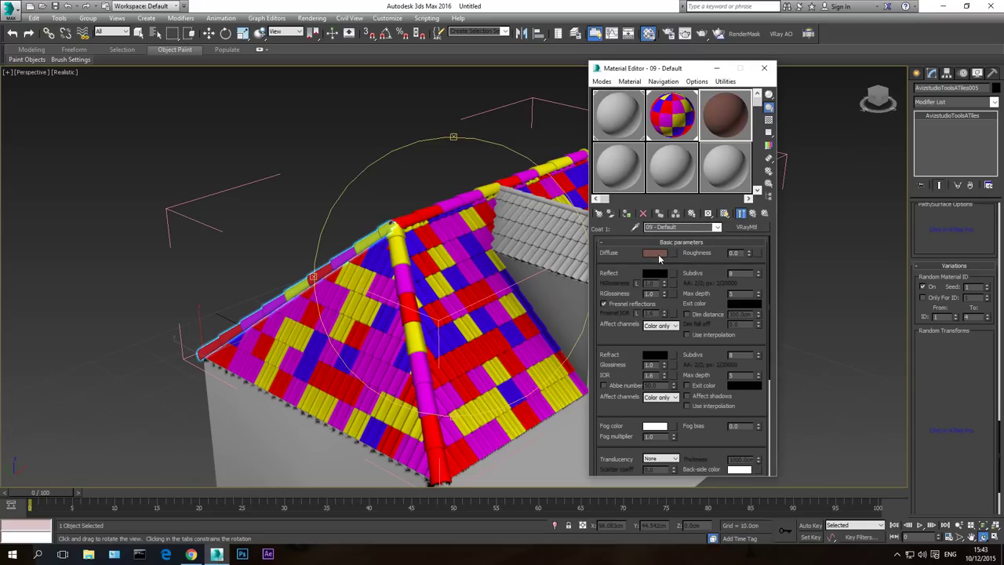
click(716, 227)
click(676, 237)
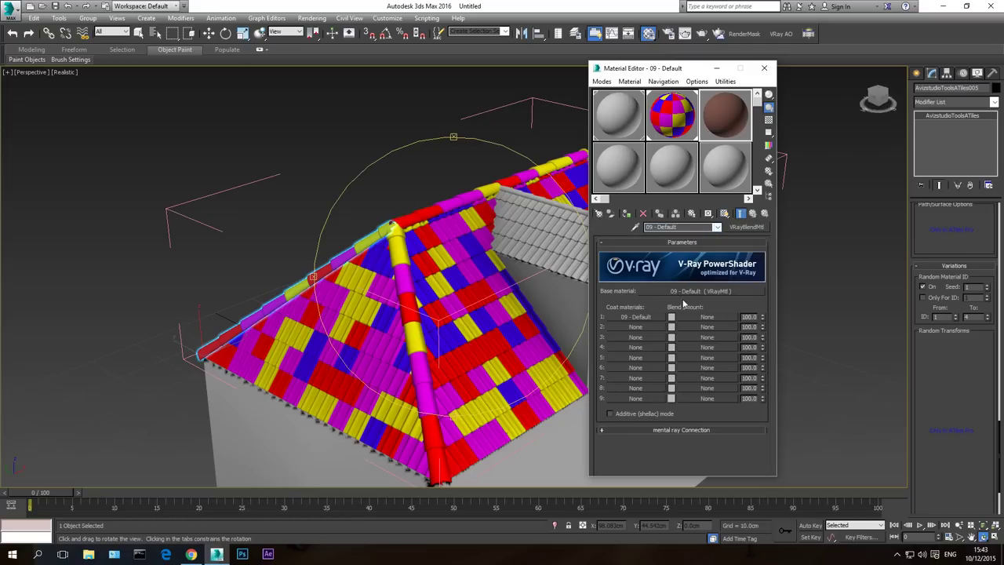
Darken coat material 1's diffuse colour to a near-black brown and return to the blend material's parameters
click(649, 316)
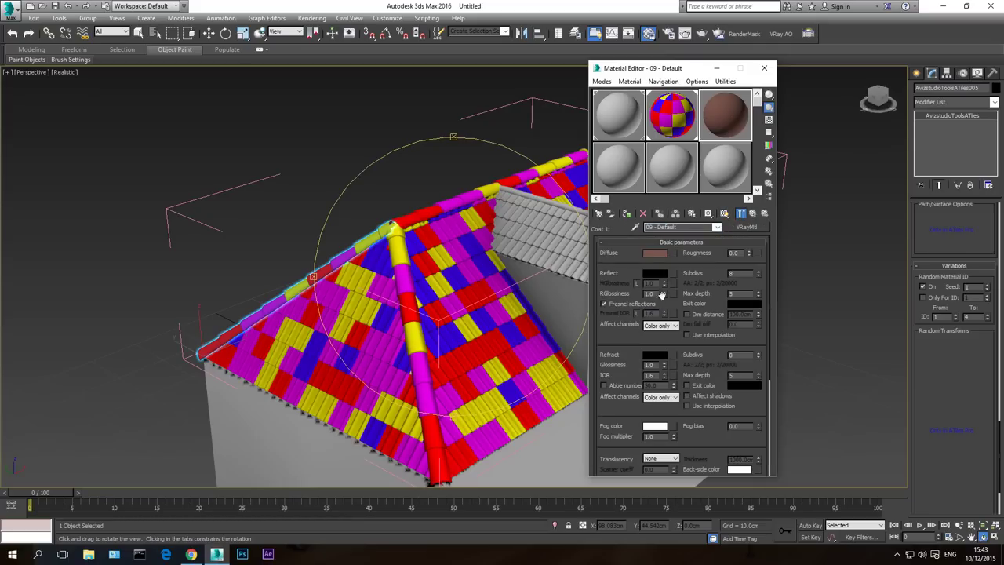
click(665, 255)
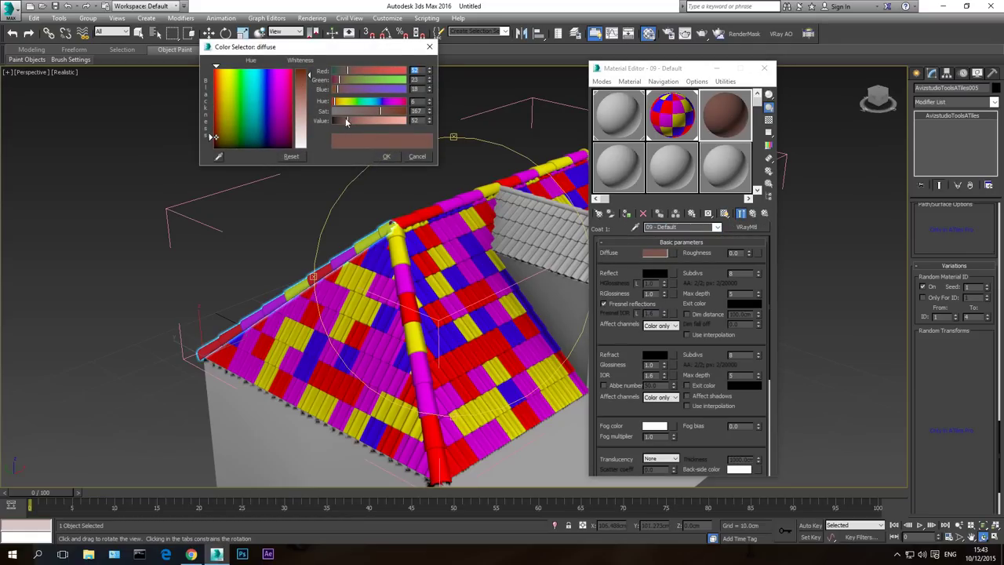
drag(349, 124, 338, 124)
click(386, 156)
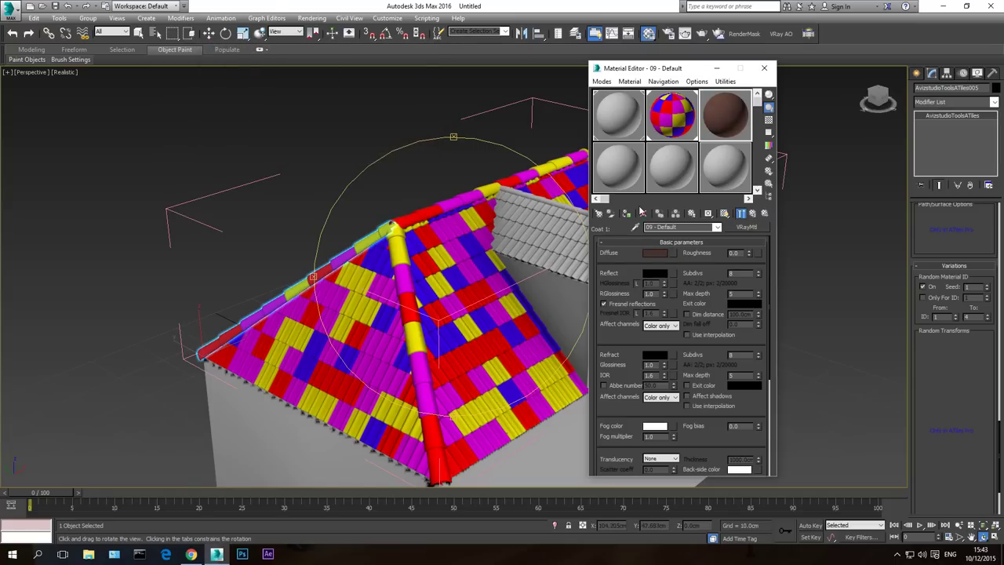
click(655, 253)
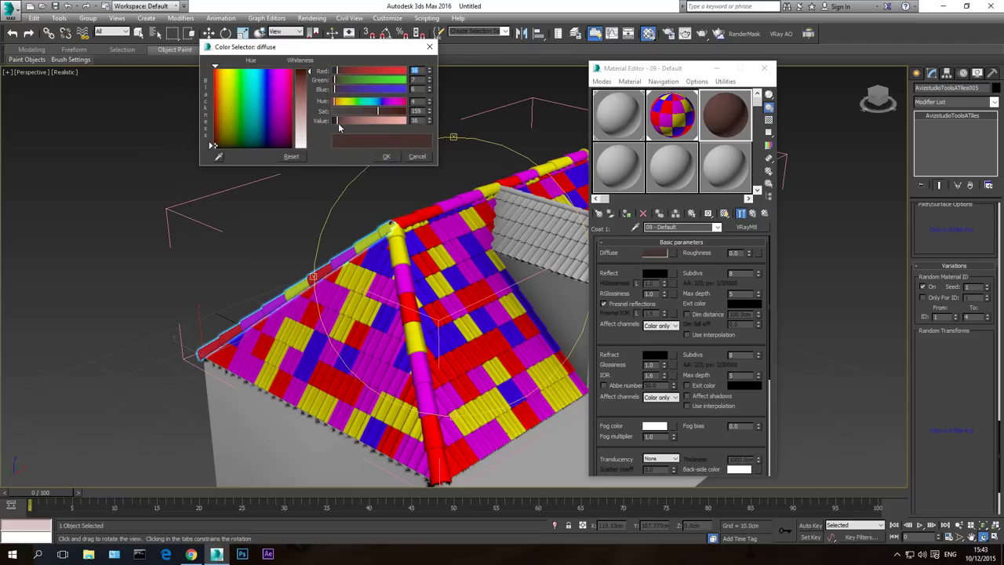
drag(338, 124, 335, 130)
click(386, 156)
click(716, 227)
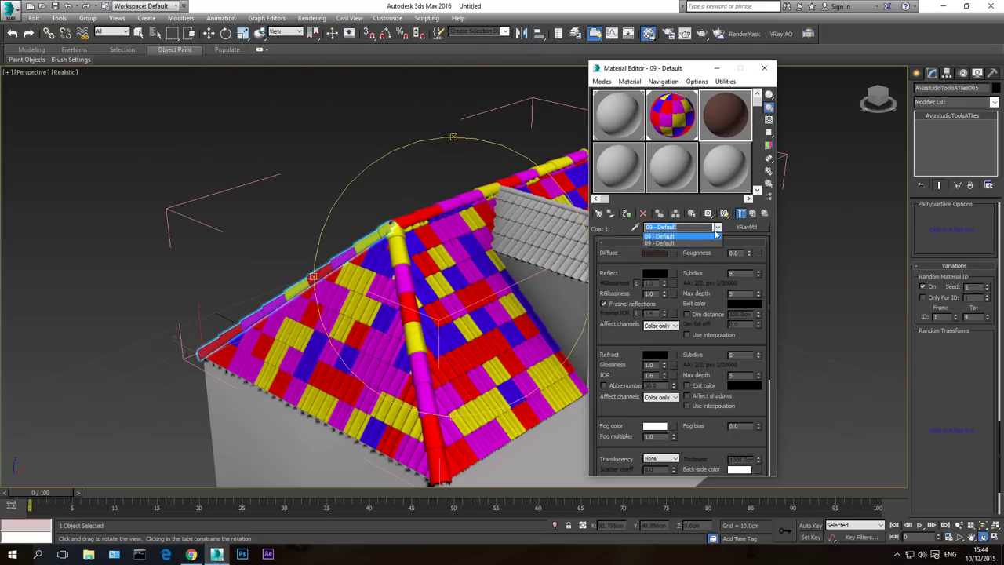
click(667, 234)
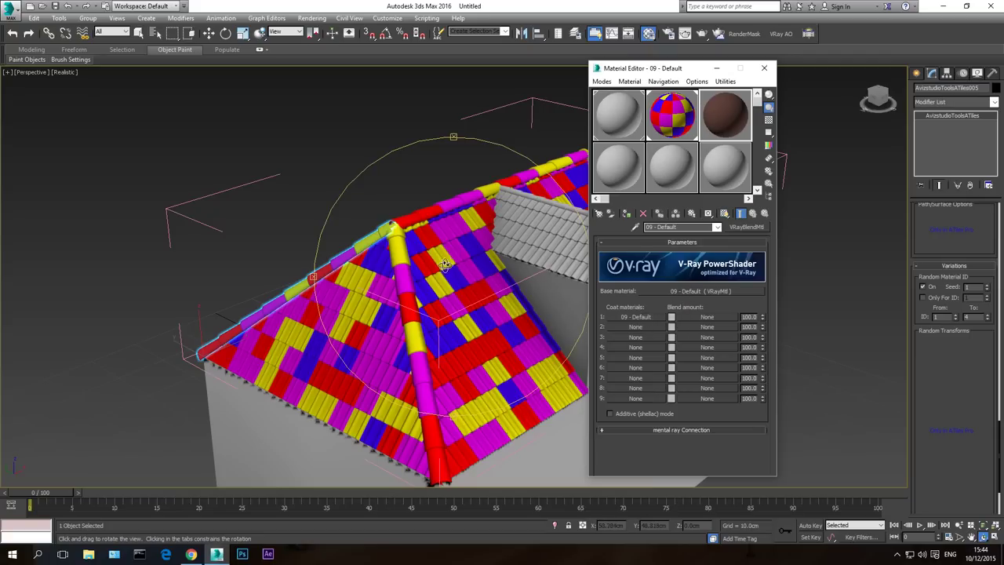
Assign a VRayDirt map to coat material 1's blend amount and return to the blend material's parameters
scroll(438, 277, up, 5)
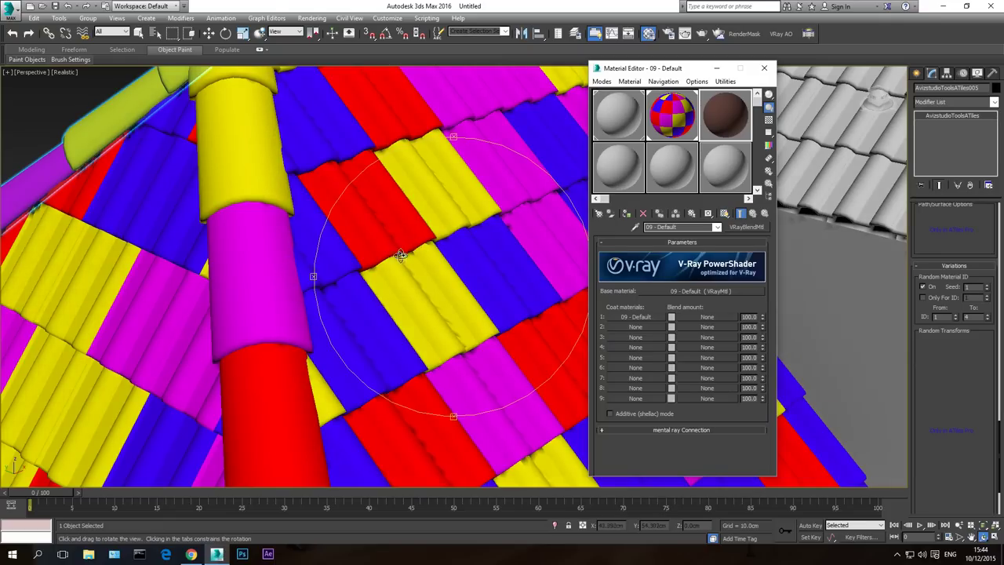
click(416, 259)
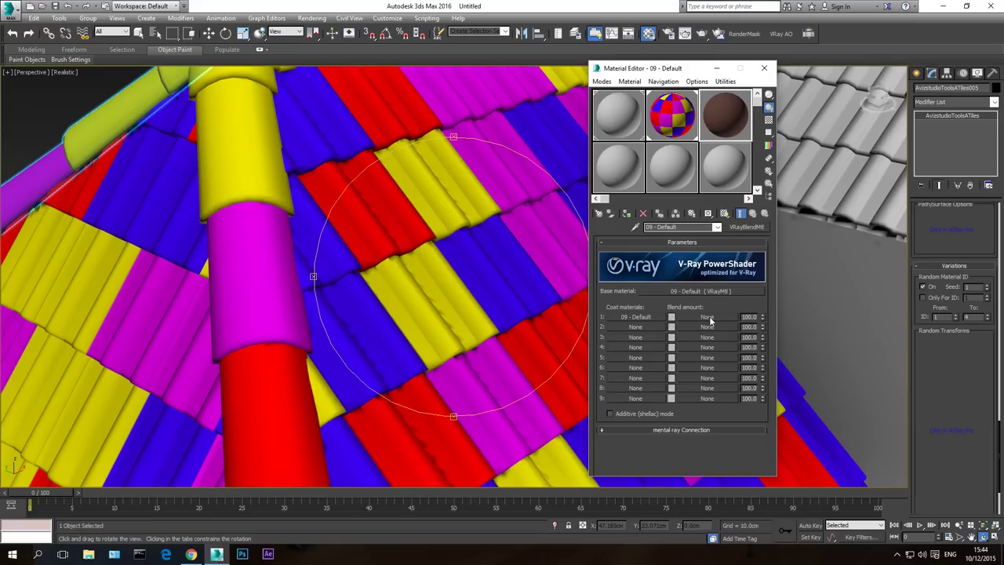
click(708, 317)
scroll(639, 292, up, 4)
scroll(640, 296, down, 9)
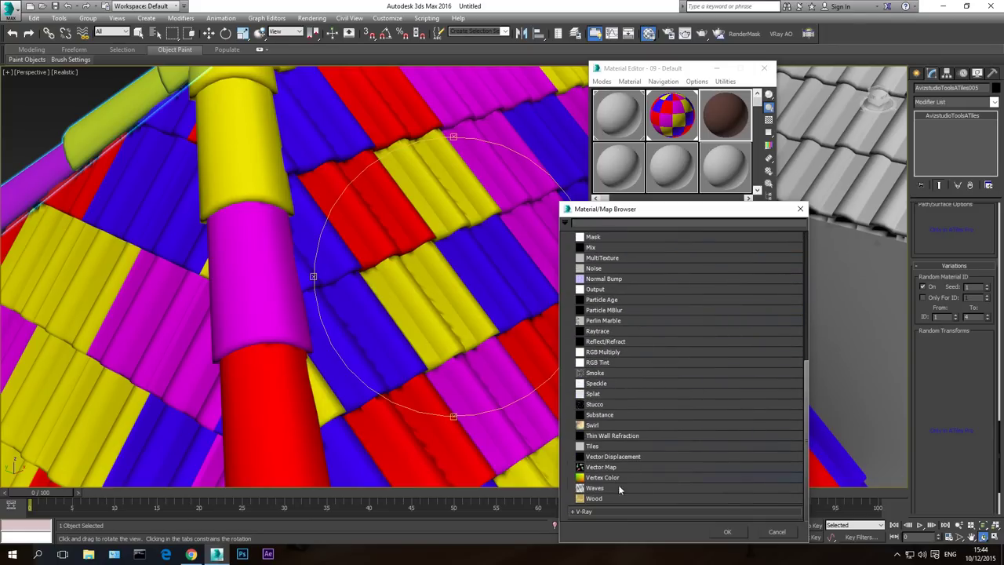
click(587, 510)
scroll(647, 427, down, 5)
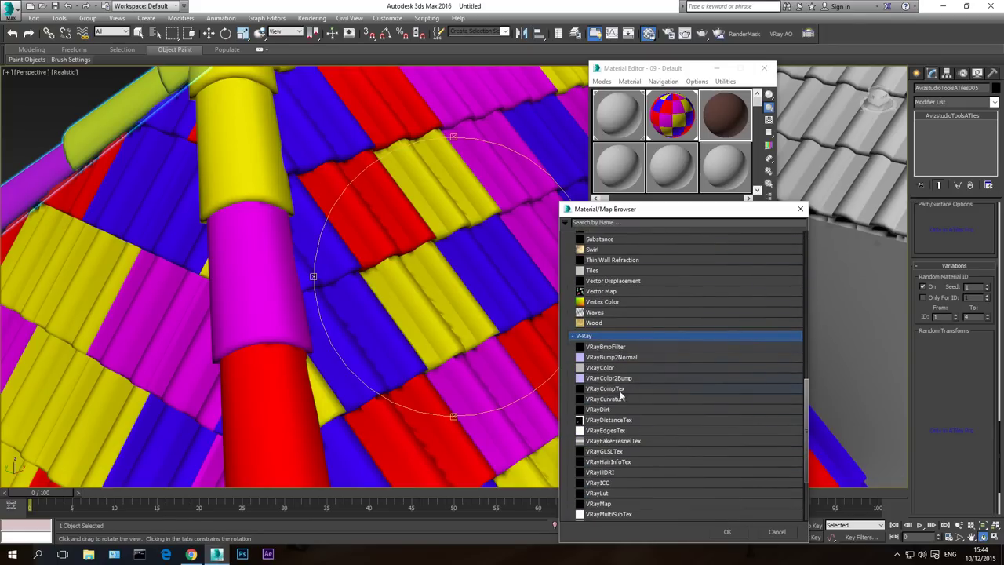
double_click(598, 409)
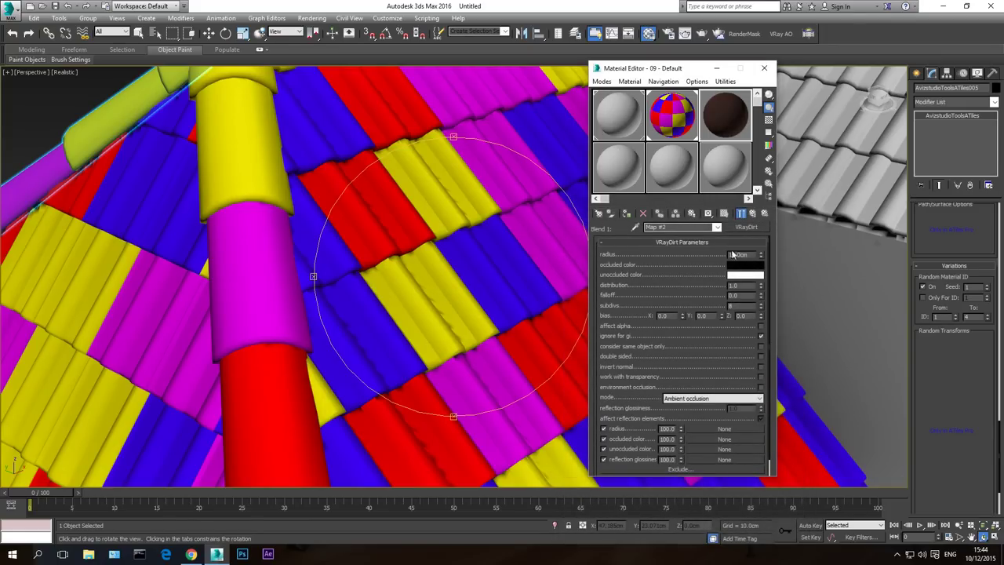
click(679, 227)
click(681, 235)
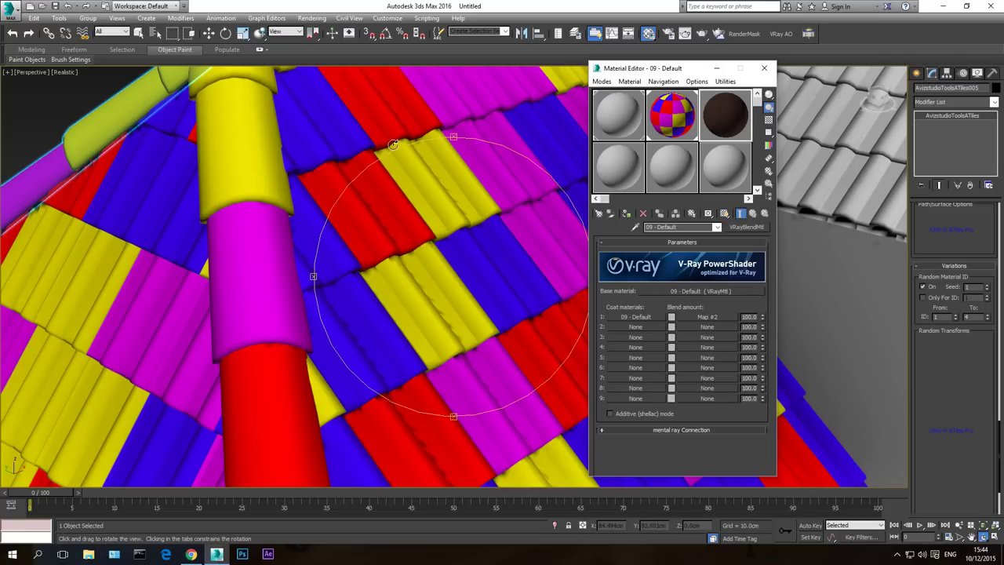
Examine the overlap between the red and yellow tiles up close, along with coat material 1's dark diffuse colour
scroll(403, 149, up, 3)
scroll(403, 150, down, 1)
middle_drag(401, 146, 404, 176)
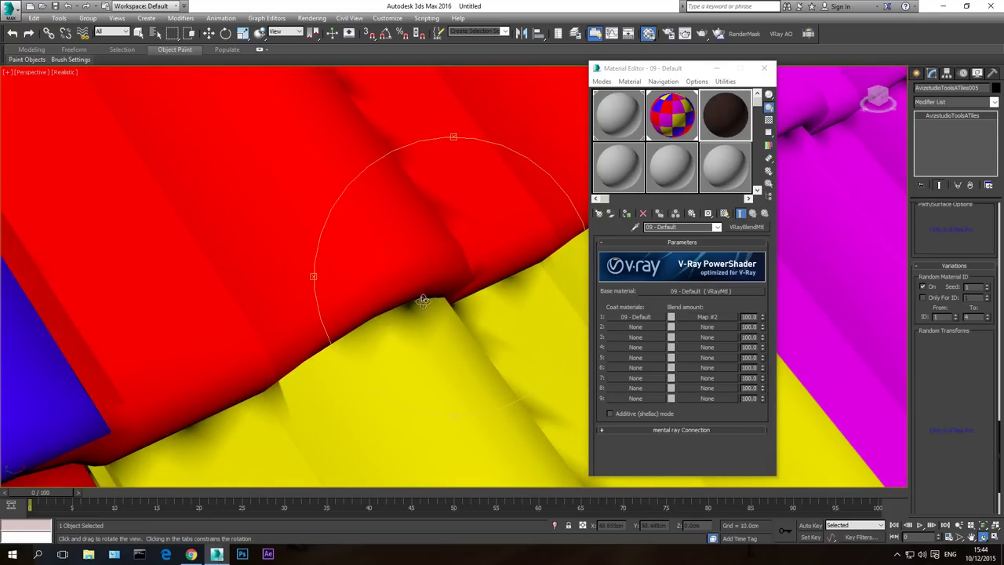
click(631, 317)
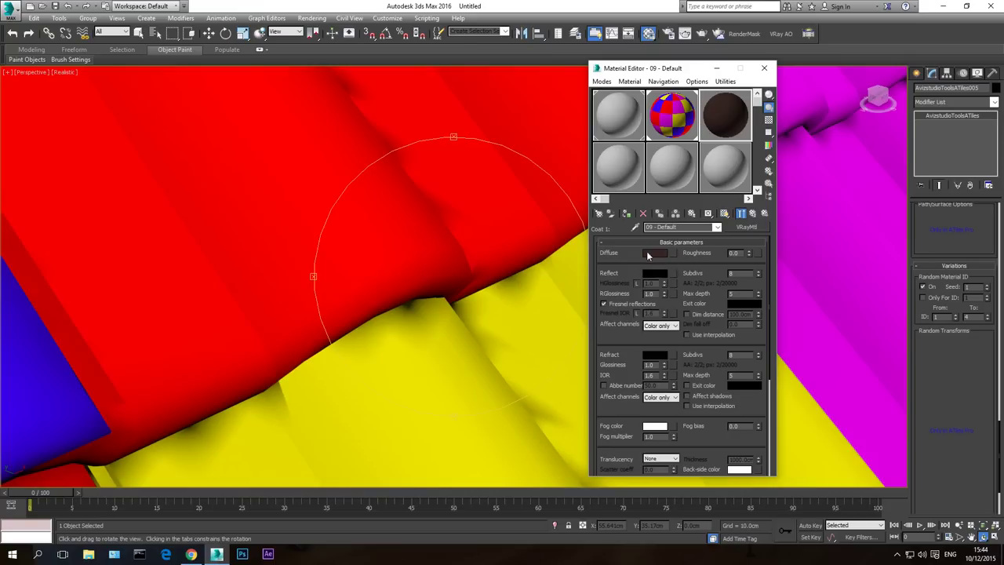
click(715, 227)
click(695, 235)
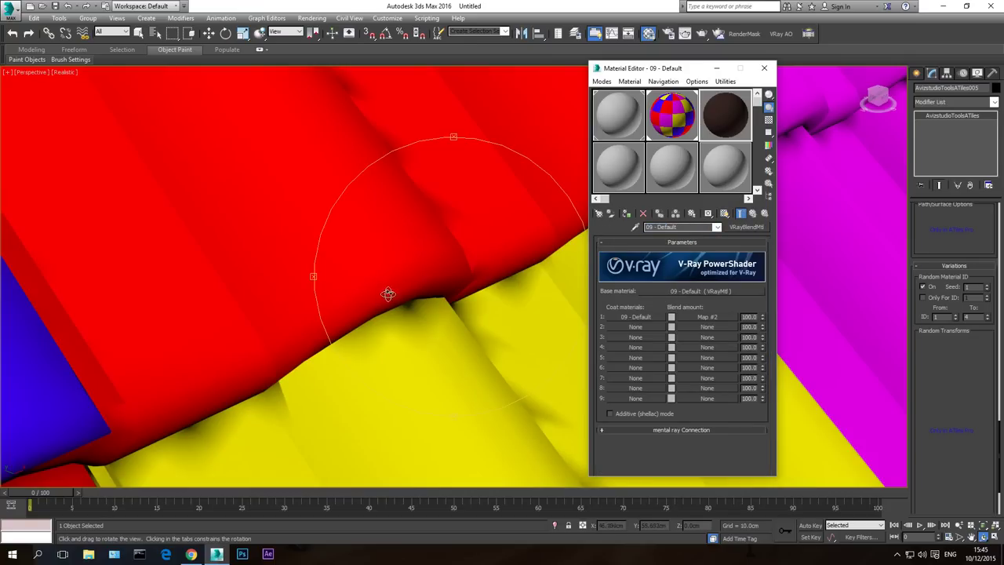
drag(385, 293, 418, 294)
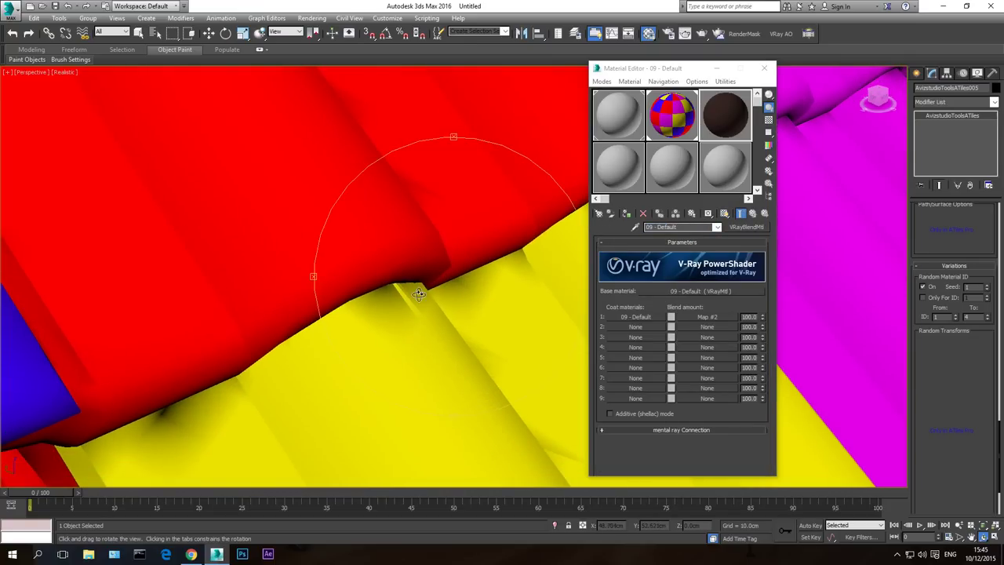
Invert the VRayDirt map's colours by setting the occluded colour to white and the unoccluded colour to black
click(710, 317)
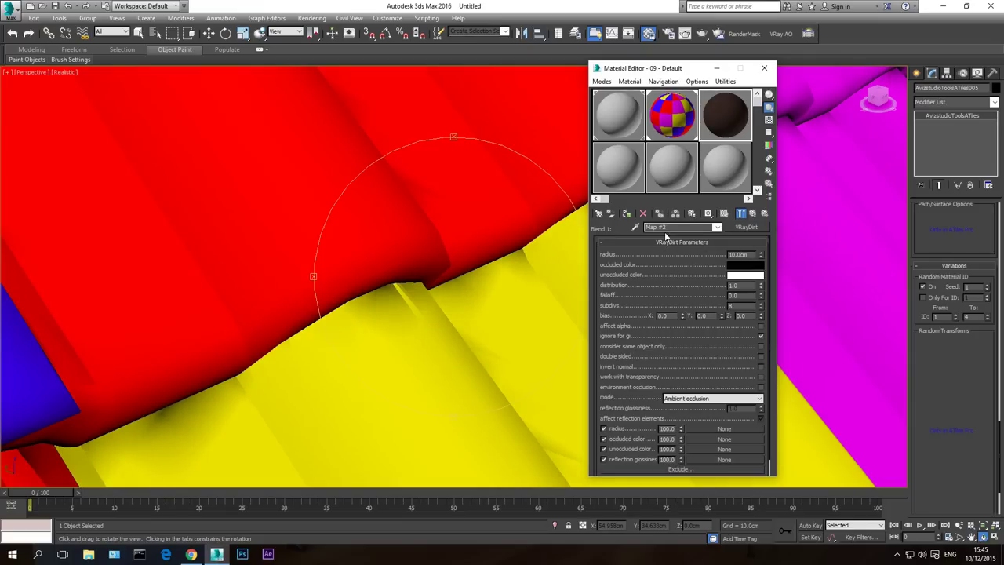
right_click(742, 280)
click(765, 282)
right_click(748, 270)
click(764, 285)
click(750, 276)
drag(308, 149, 302, 72)
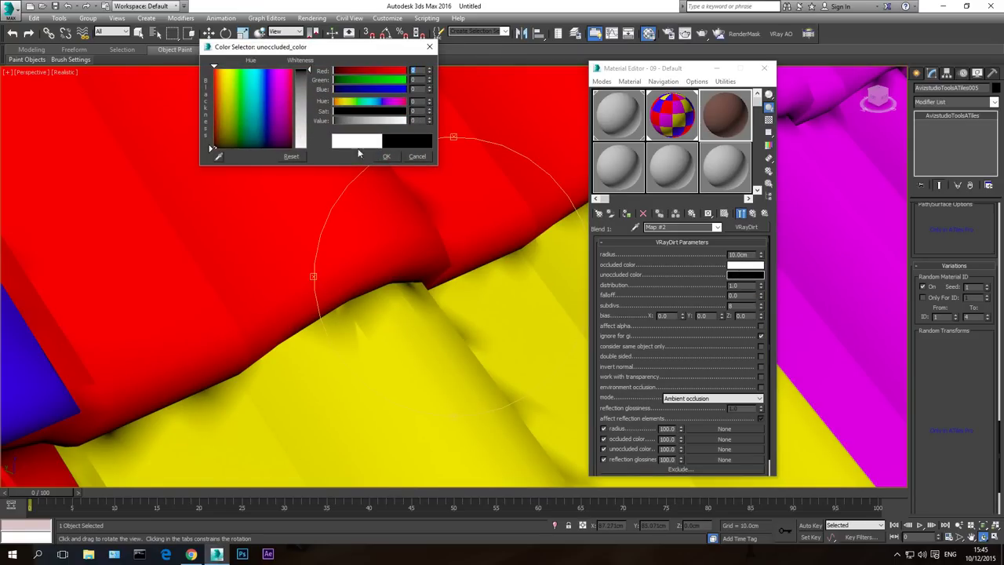
click(385, 156)
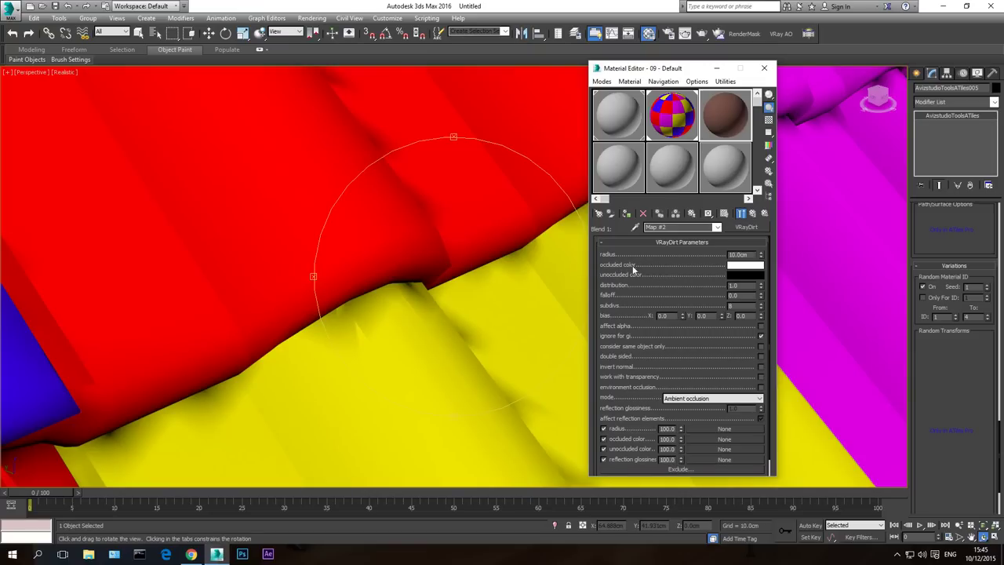
Review the roof's ridge tiles and the VRayDirt map's settings within the blend material
right_click(404, 284)
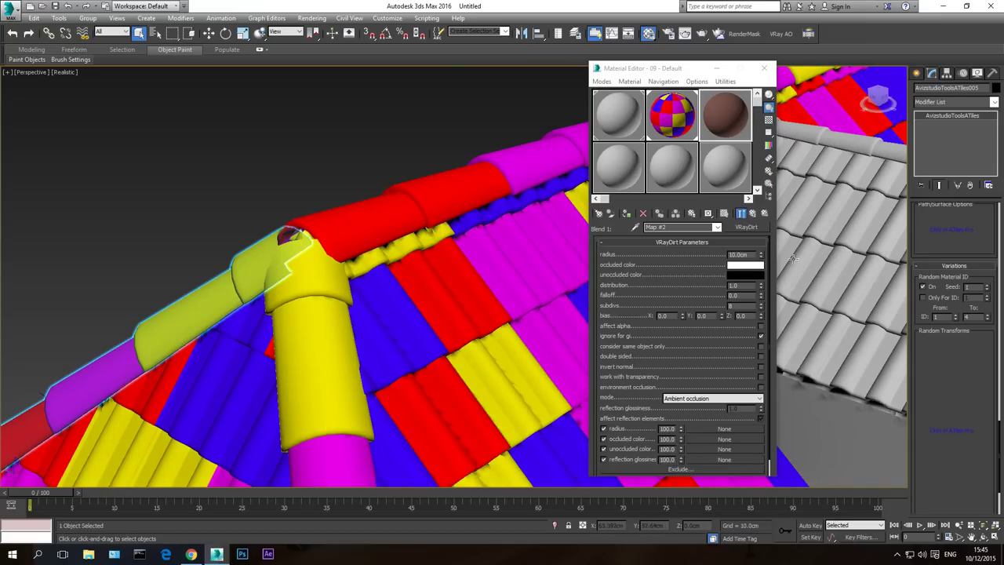
click(716, 228)
click(679, 235)
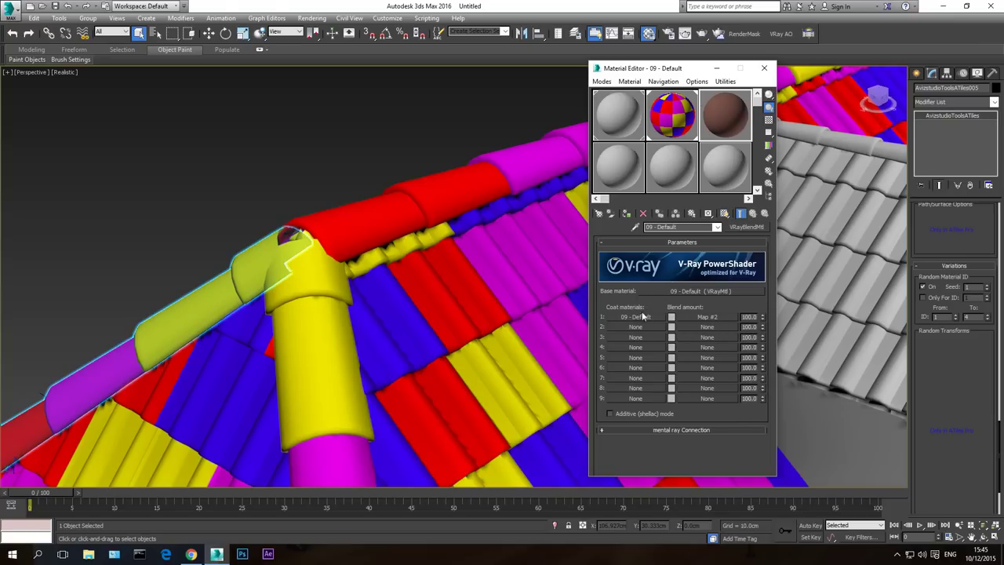
click(705, 317)
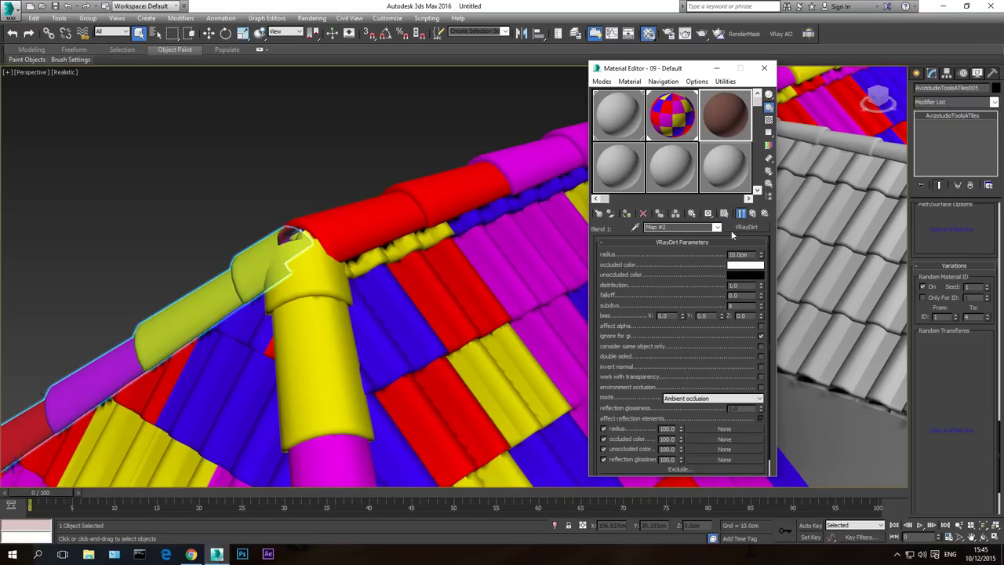
click(716, 227)
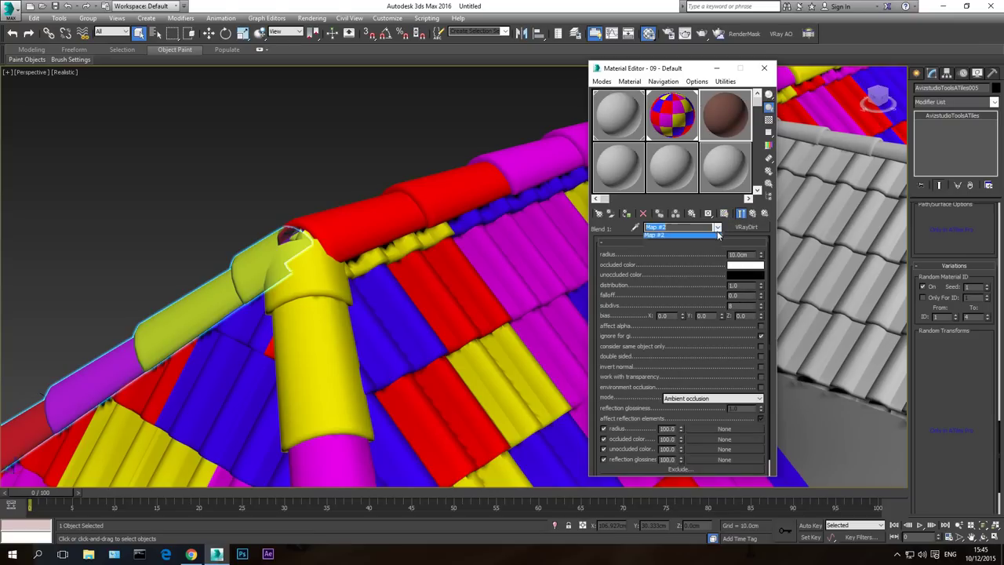
click(674, 236)
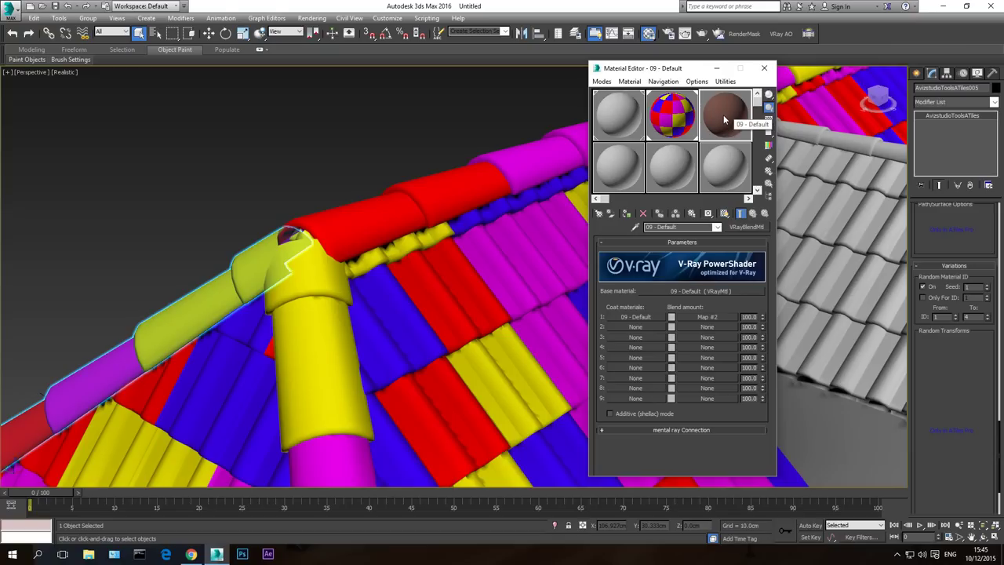
middle_drag(390, 286, 372, 301)
scroll(357, 328, down, 4)
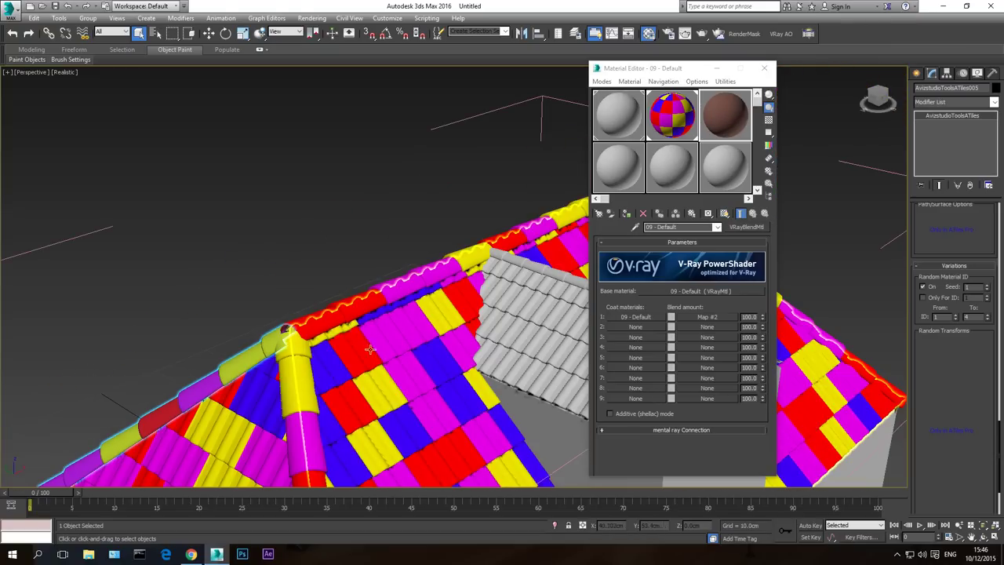
Check the brown blend material's base material, and apply the blend material to the large roof slope beside the dormer
click(689, 290)
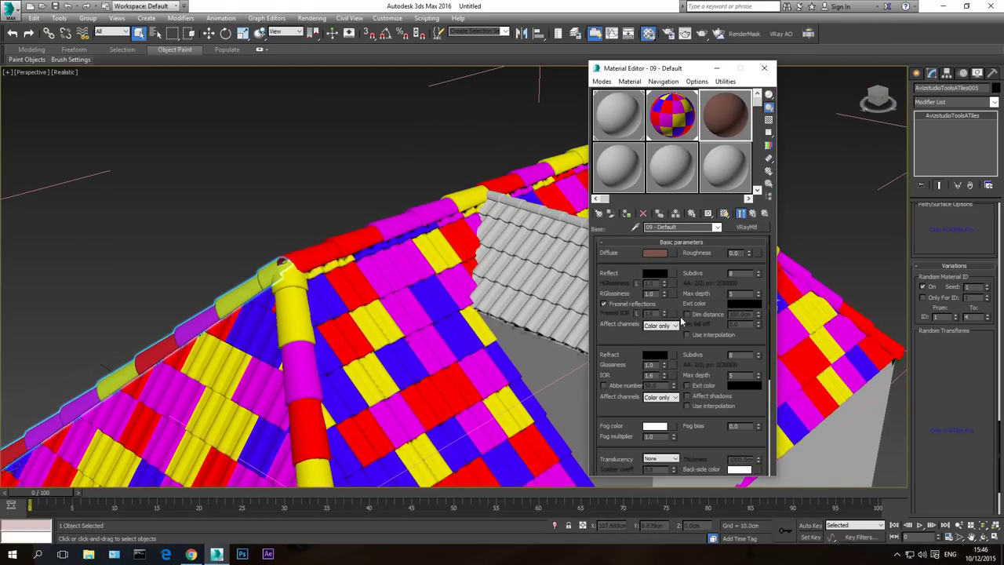
click(717, 228)
click(690, 238)
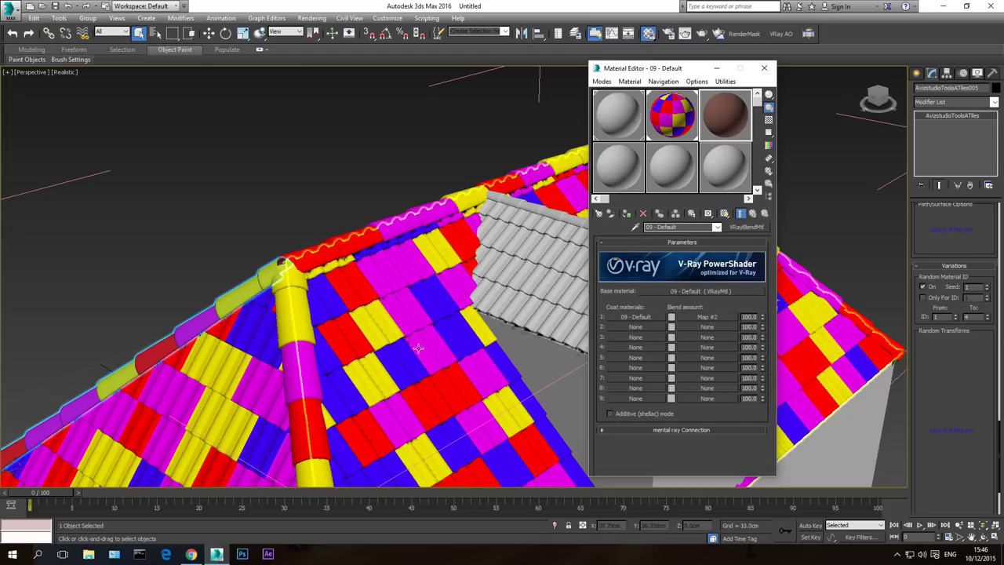
scroll(416, 329, down, 3)
middle_drag(427, 350, 433, 323)
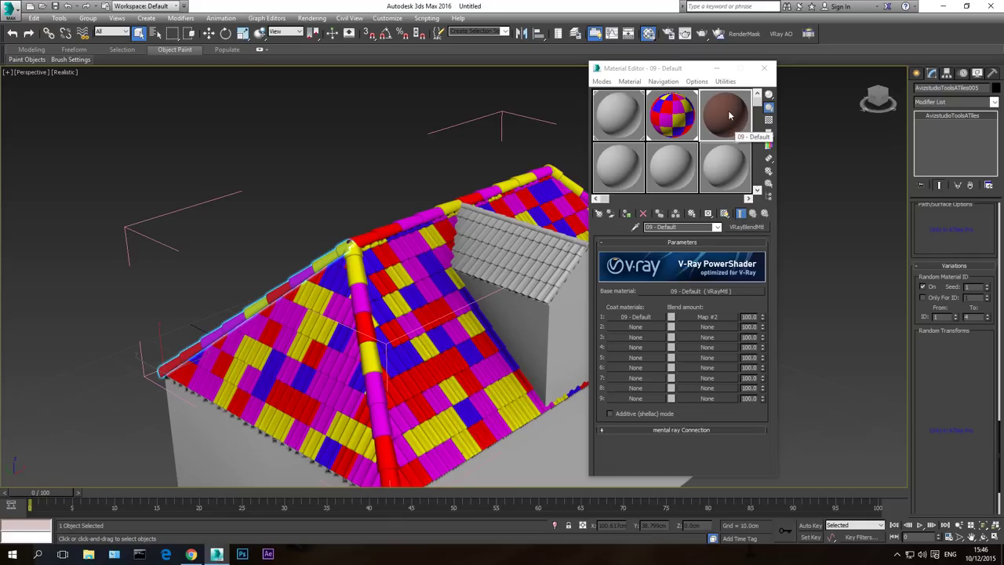
drag(506, 297, 440, 350)
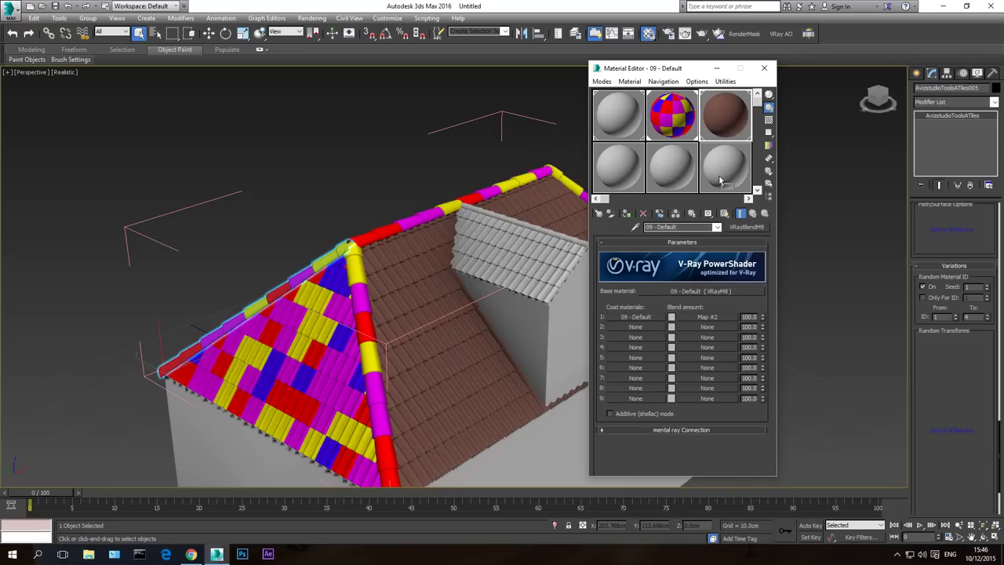
Duplicate the brown blend material as 09 - Default2 and lighten its base diffuse colour to RGB 70, 43, 39
drag(719, 177, 719, 177)
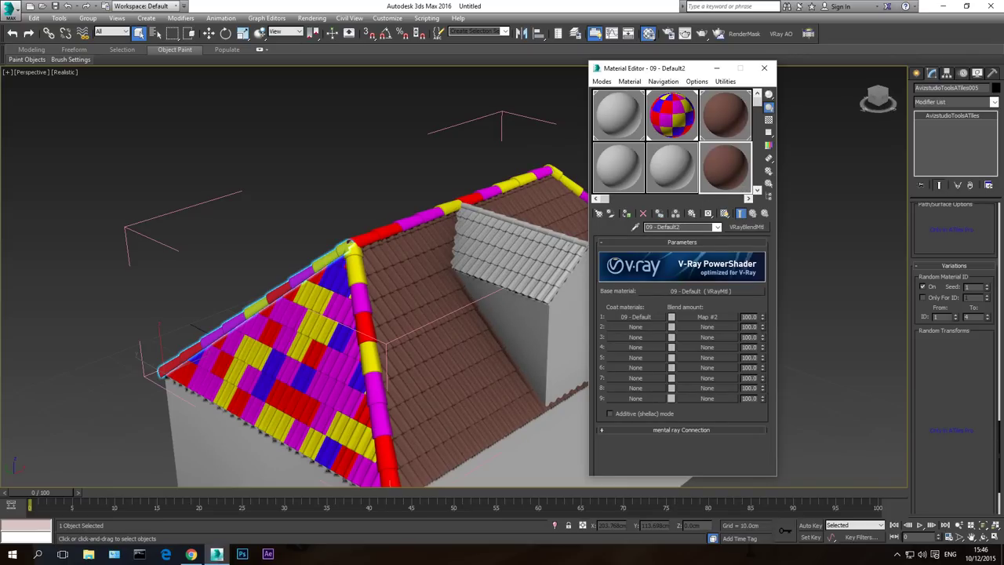
click(701, 292)
click(657, 253)
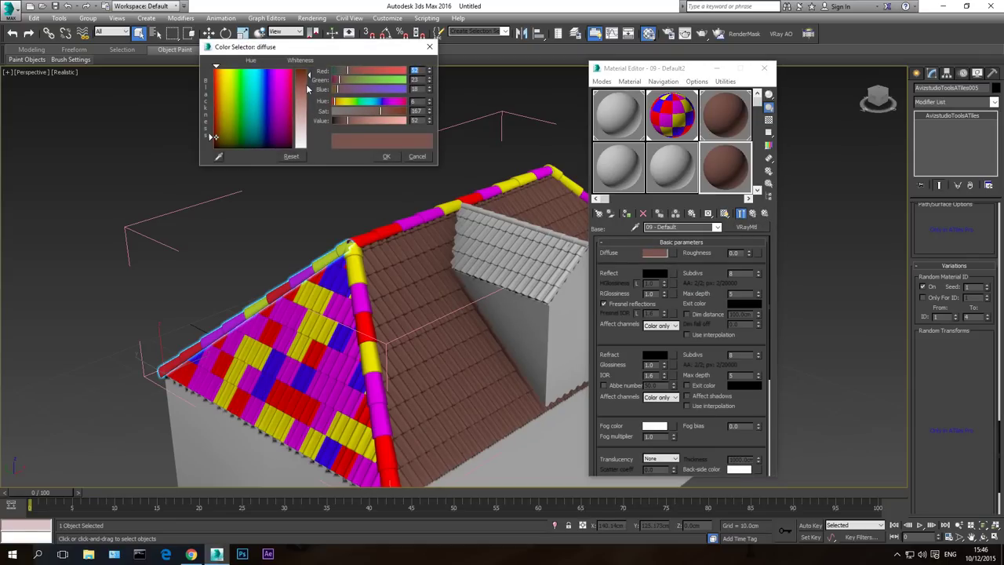
drag(311, 77, 312, 86)
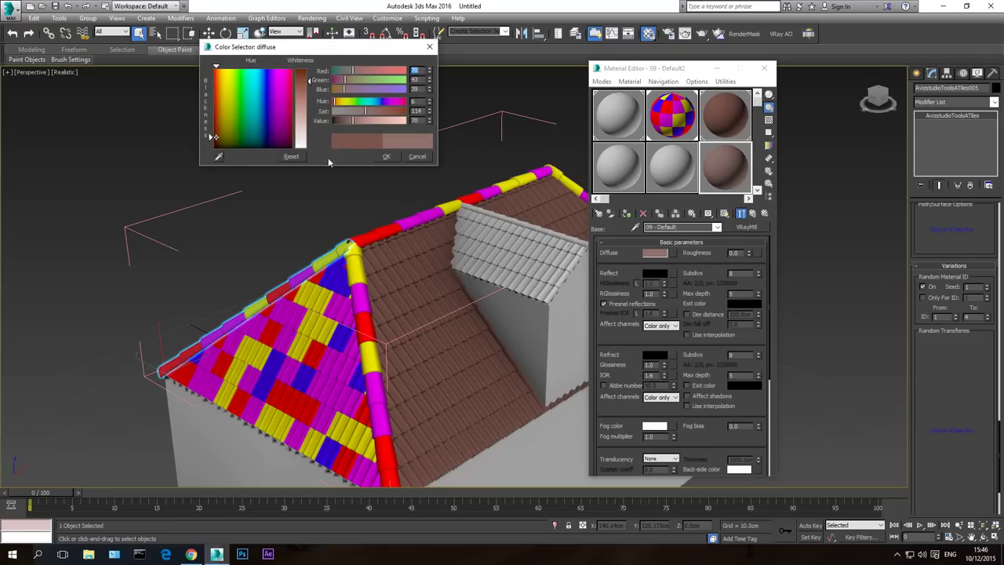
click(388, 158)
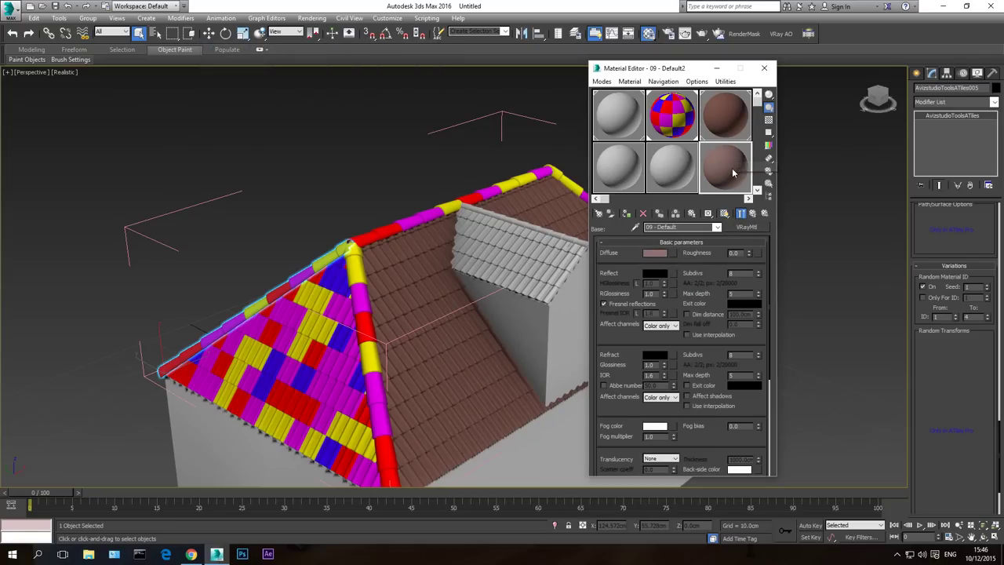
Duplicate the lightened blend material as 09 - Default3 and darken its base diffuse colour to RGB 20, 12, 11
click(672, 166)
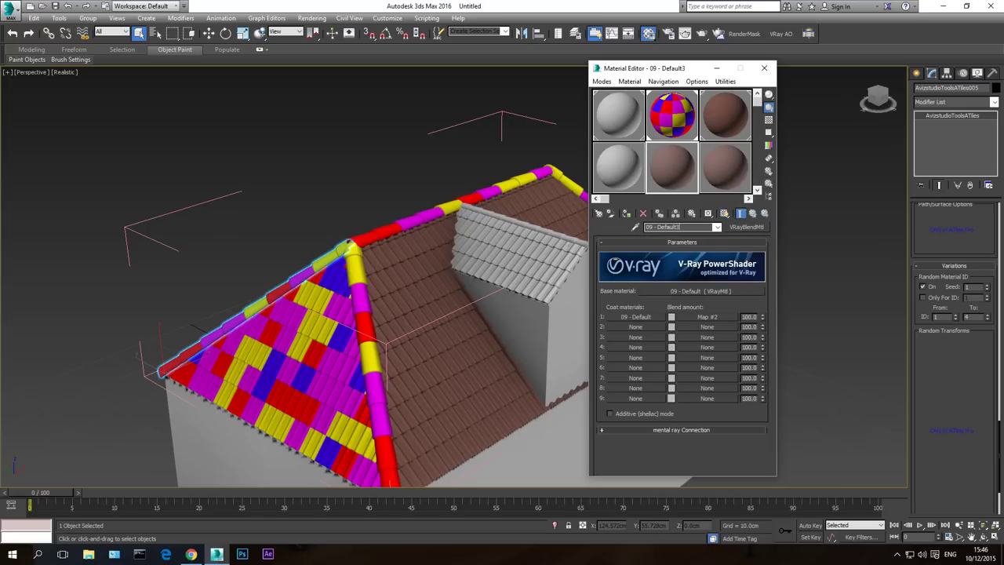
click(705, 291)
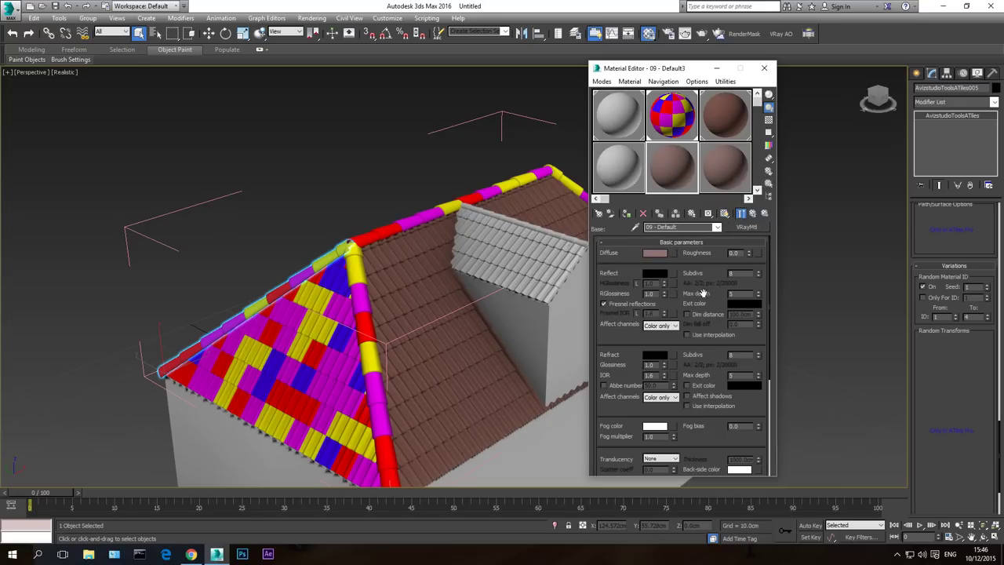
click(662, 254)
drag(351, 121, 338, 127)
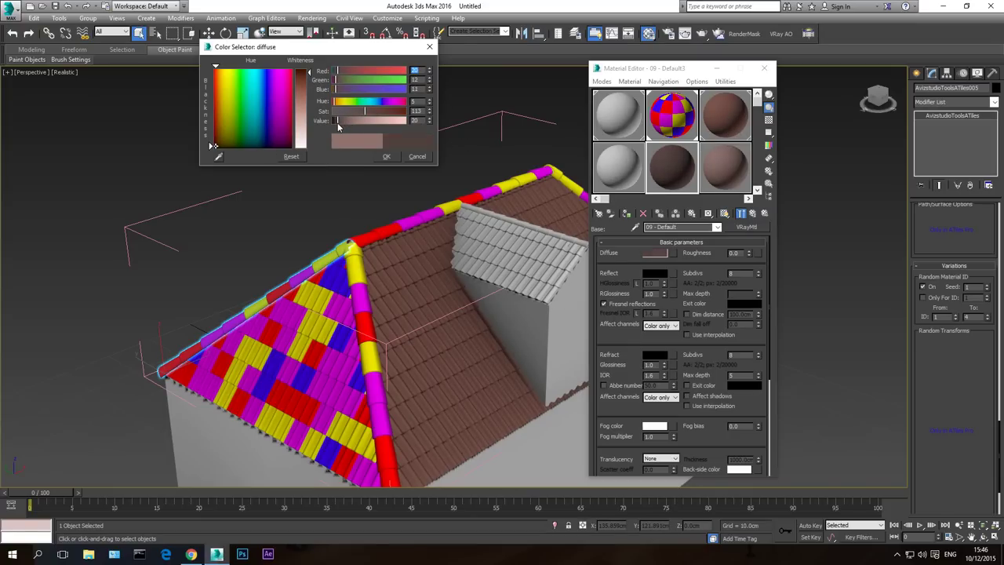
click(386, 156)
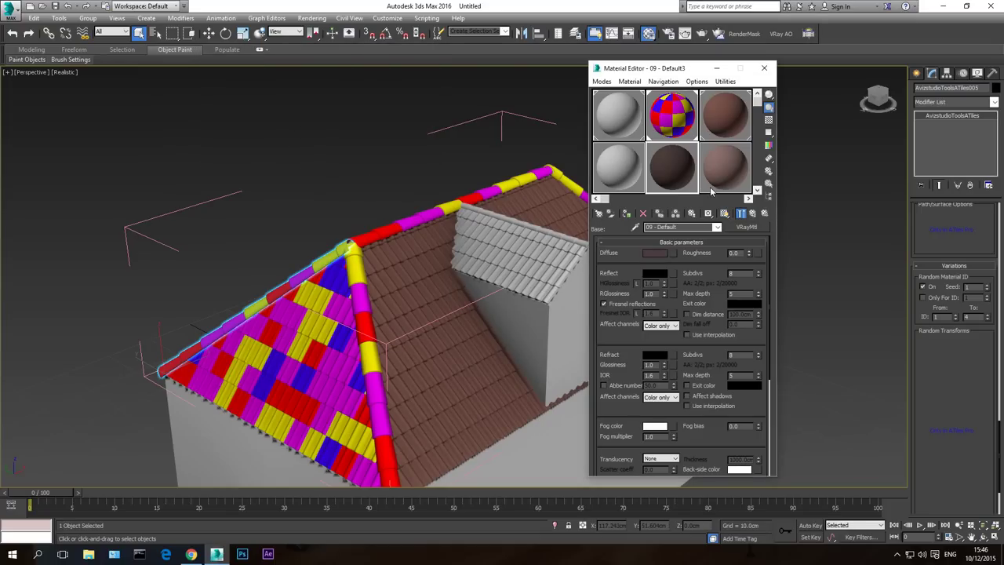
Duplicate the dark blend material as 09 - Default4 and set its base diffuse colour to a pale RGB 137, 83, 76
click(625, 180)
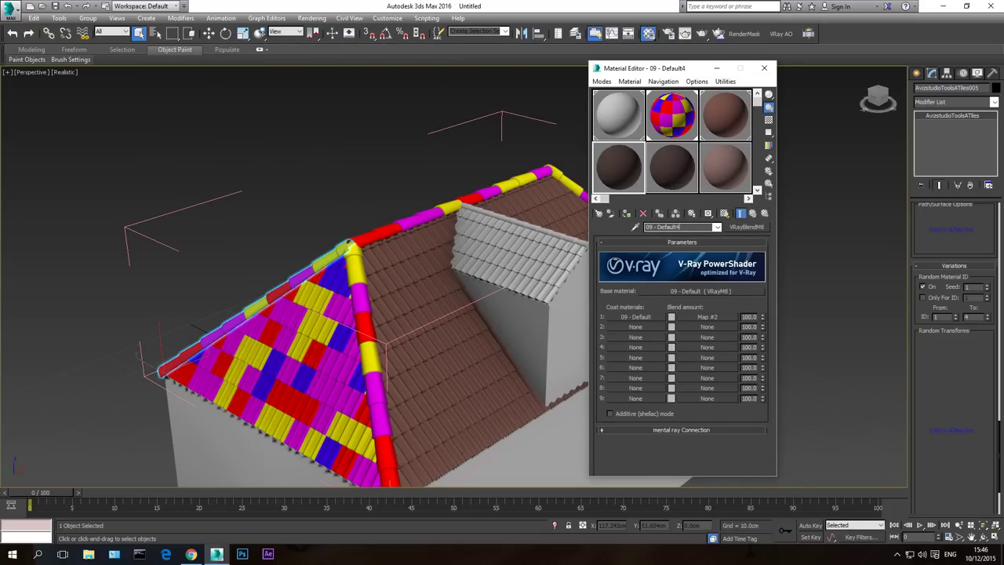
click(688, 291)
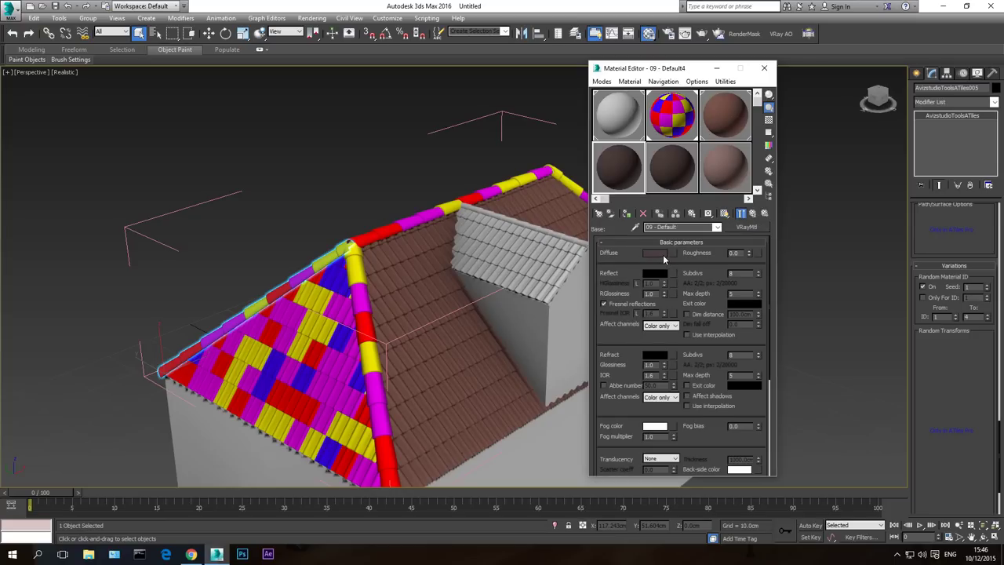
click(654, 252)
drag(347, 123, 371, 122)
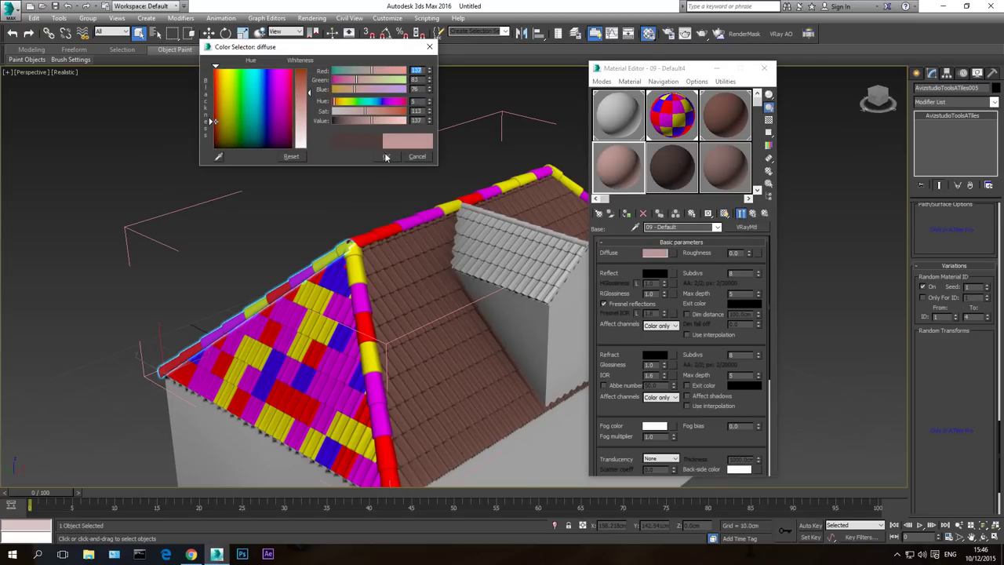
click(386, 157)
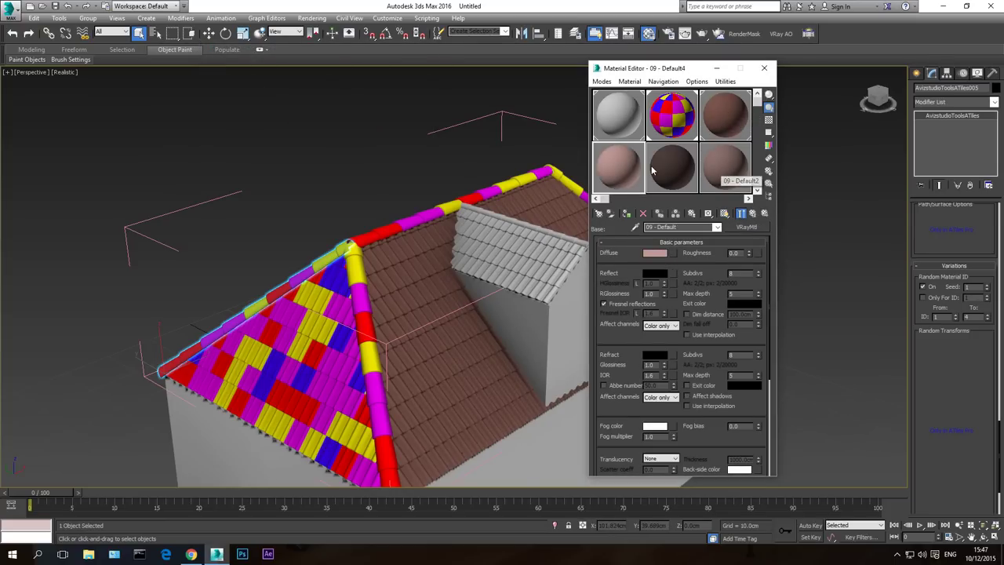
Assign instances of 09 - Default and 09 - Default2 to IDs 1 and 2 of the multicoloured Multi/Sub-Object material
click(675, 108)
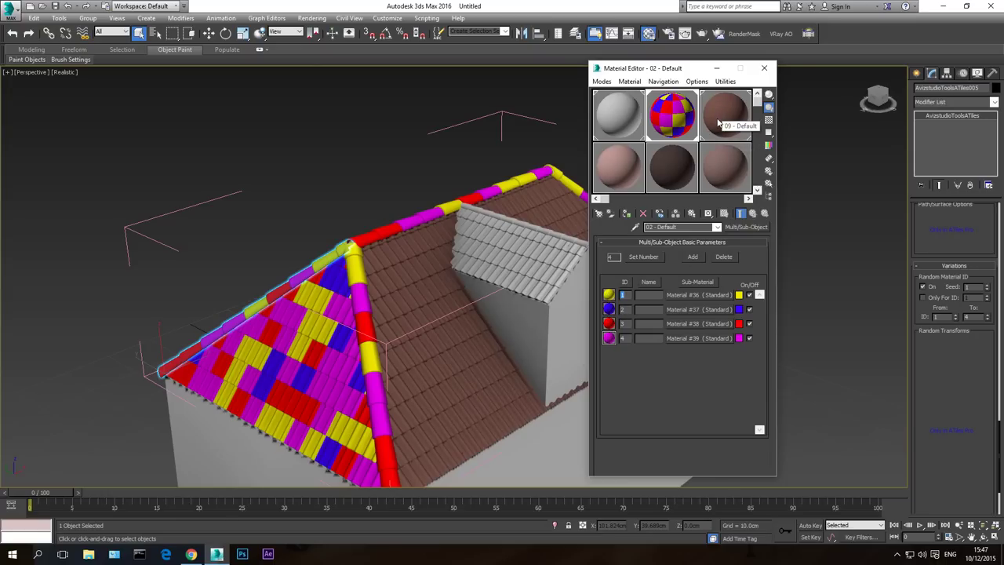
drag(722, 123, 694, 295)
click(656, 262)
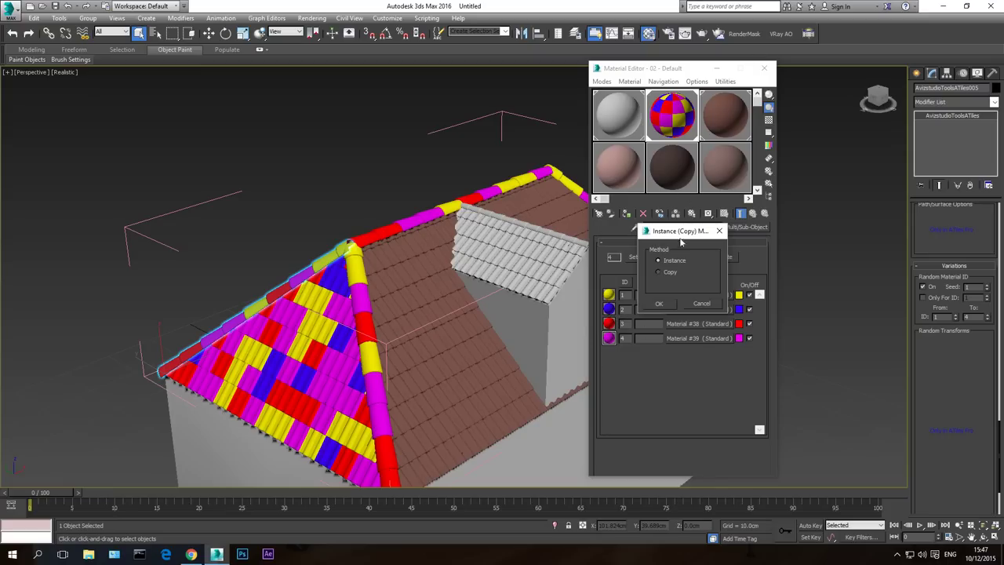
drag(674, 238, 802, 235)
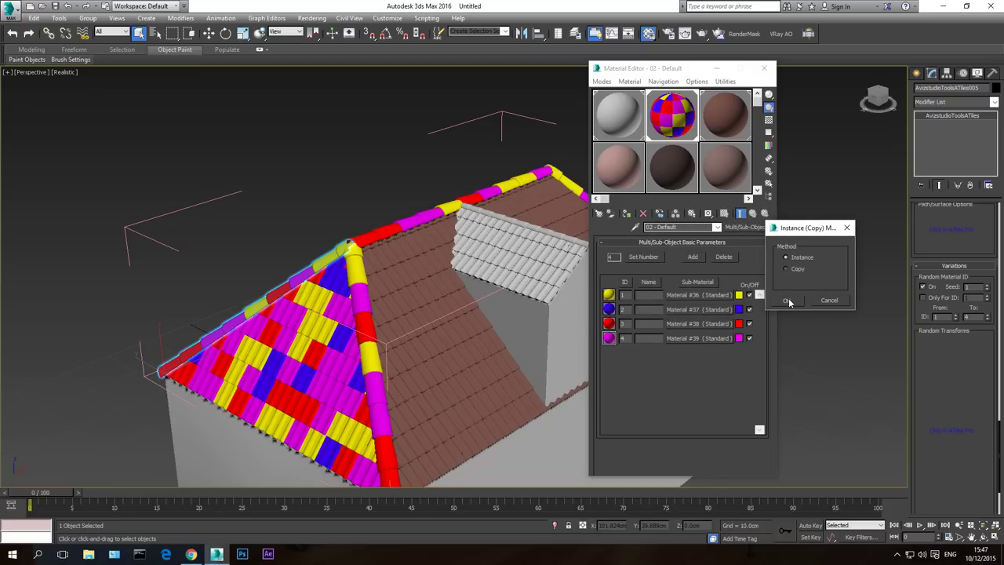
click(787, 301)
drag(725, 179, 690, 310)
click(664, 306)
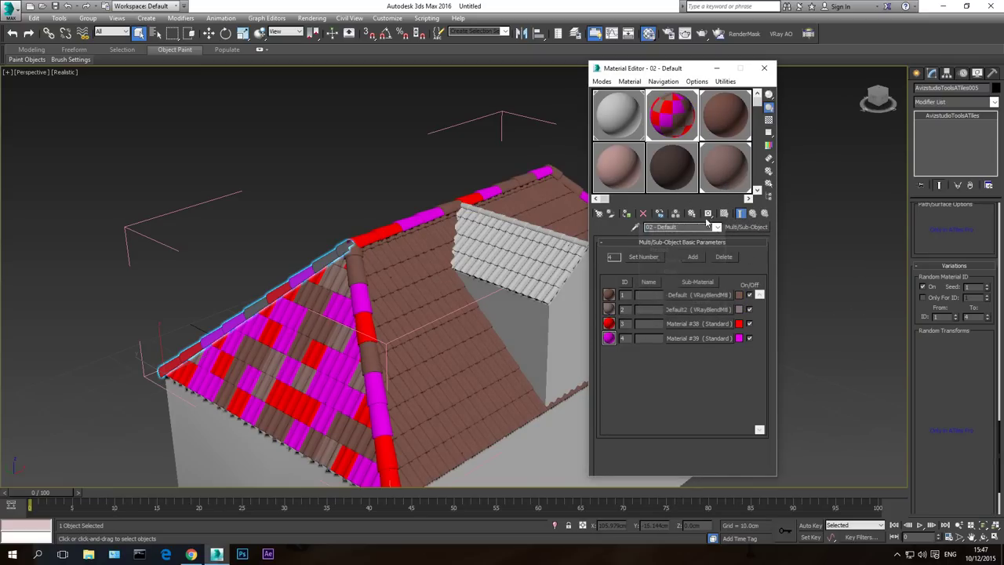
Assign instances of 09 - Default3 and 09 - Default4 to IDs 3 and 4 of the Multi/Sub-Object material
drag(682, 329, 682, 324)
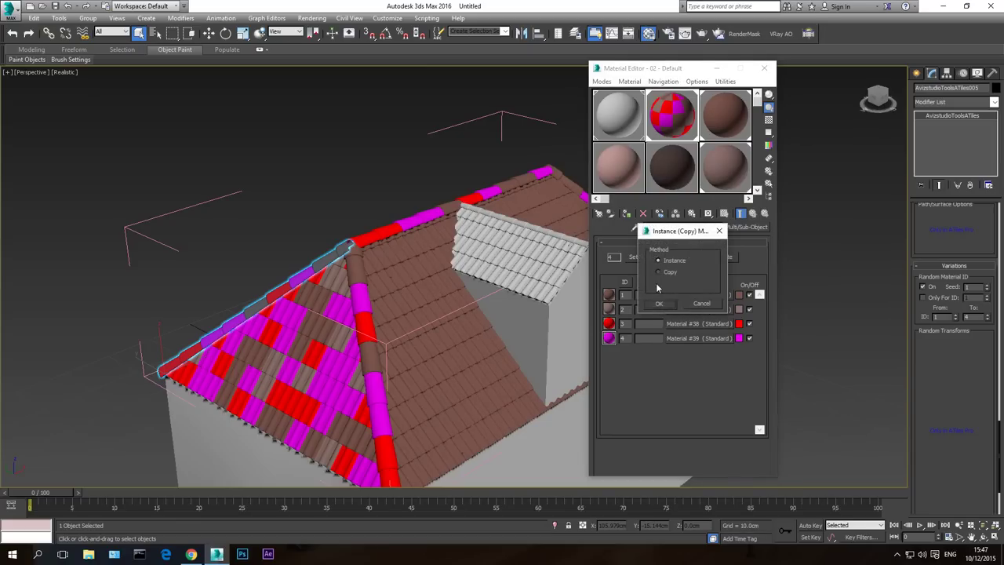
click(659, 304)
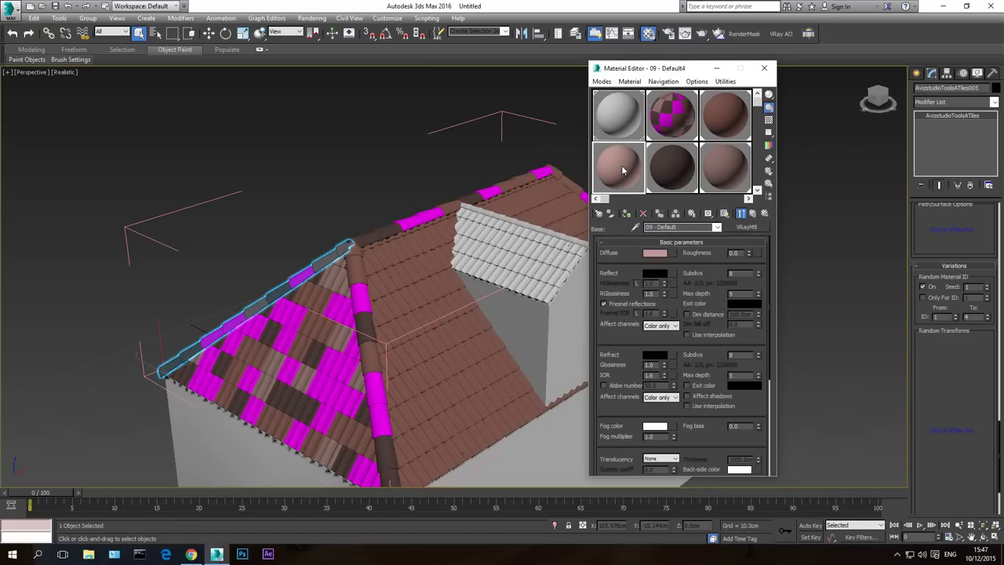
click(661, 119)
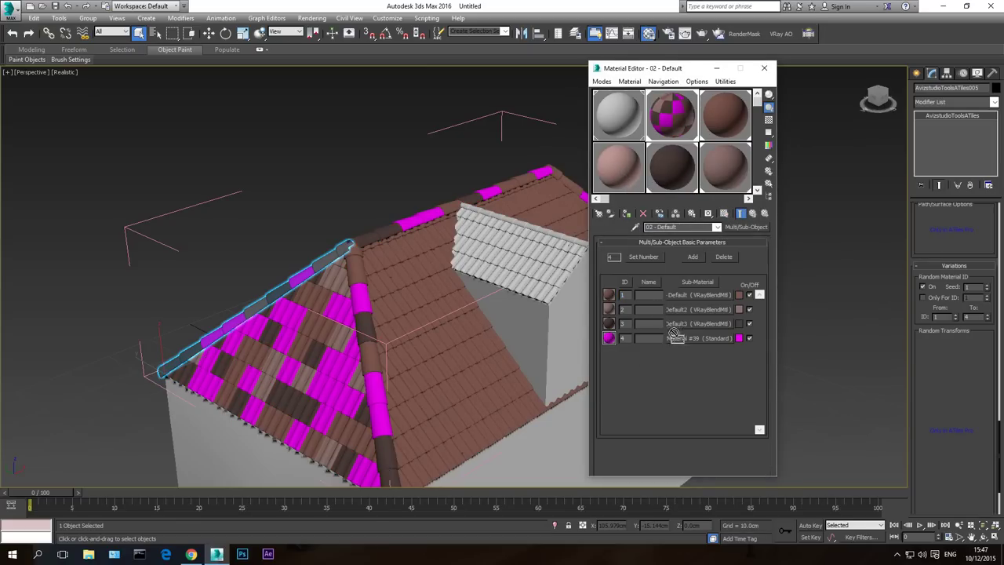
drag(676, 343, 676, 343)
click(668, 304)
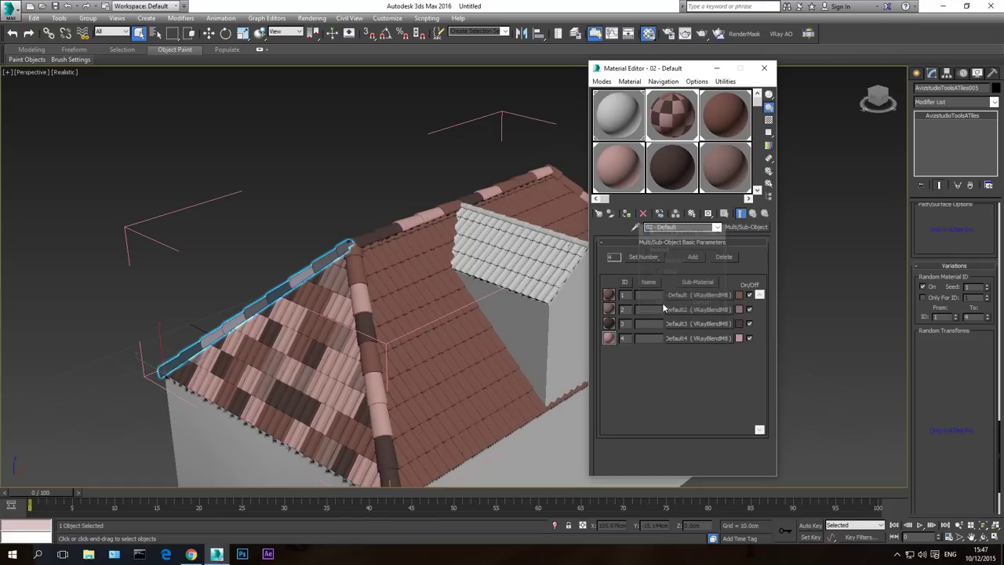
Apply the Multi/Sub-Object tile material to the large roof slope beside the dormer and clear the selection
scroll(388, 320, up, 4)
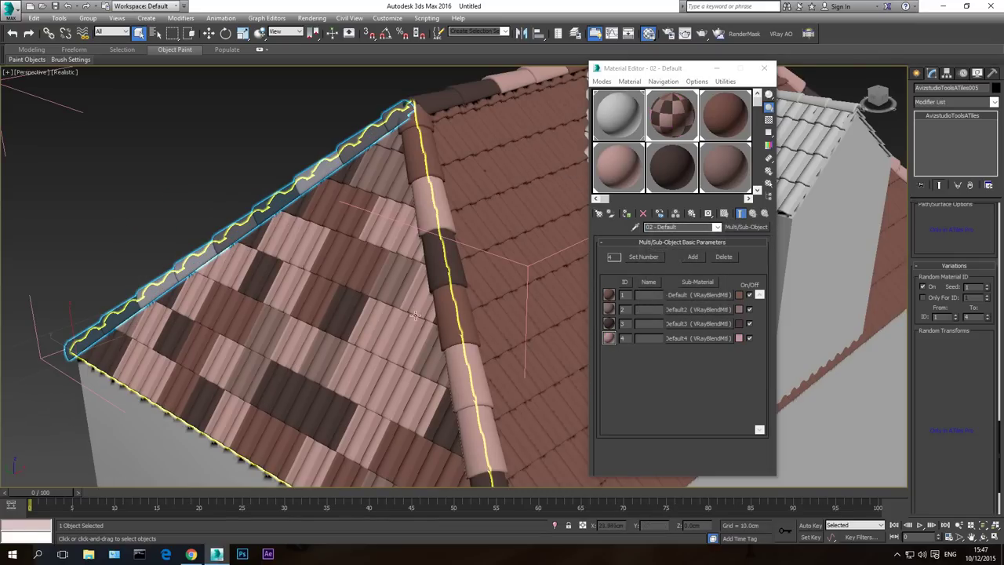
scroll(348, 282, down, 4)
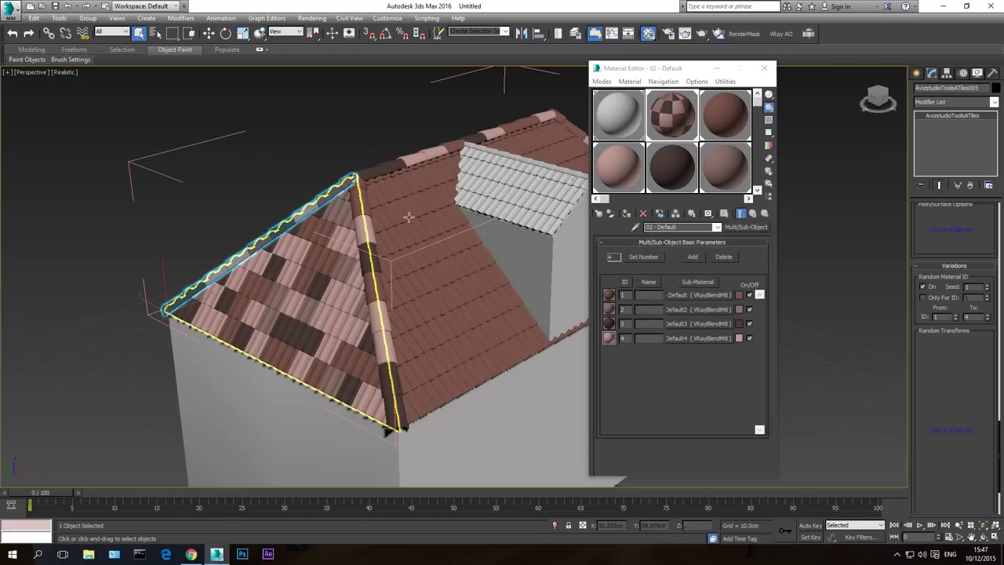
click(408, 220)
click(678, 111)
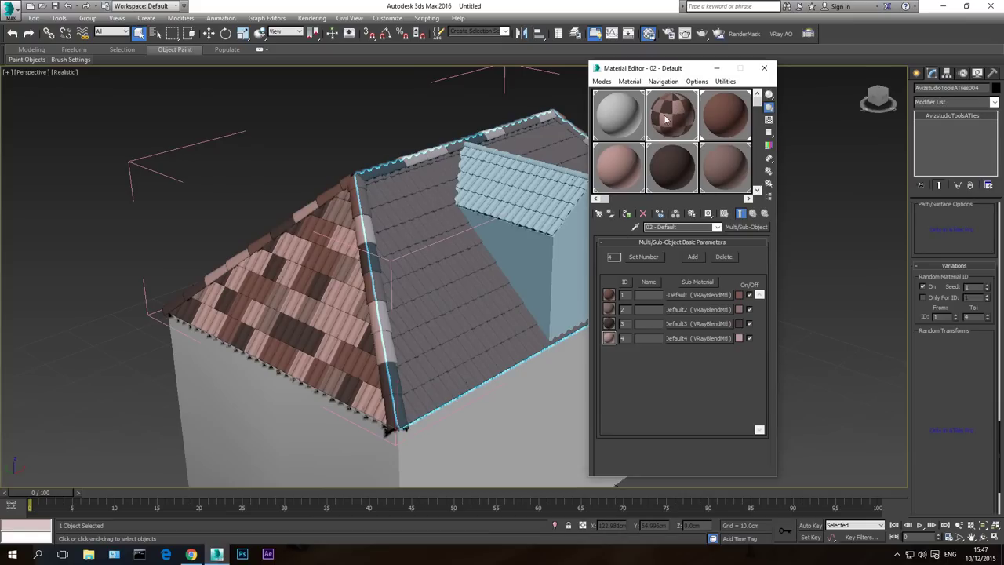
click(627, 214)
click(221, 167)
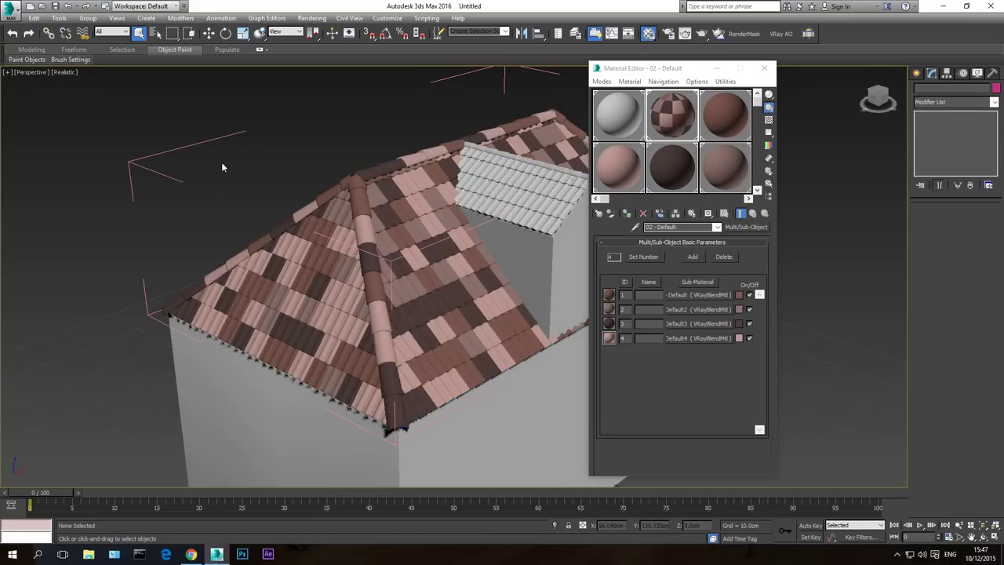
Render the roof from its opposite corner, examine the mixed tile colours up close, and close the rendered image
click(983, 537)
drag(372, 264, 400, 319)
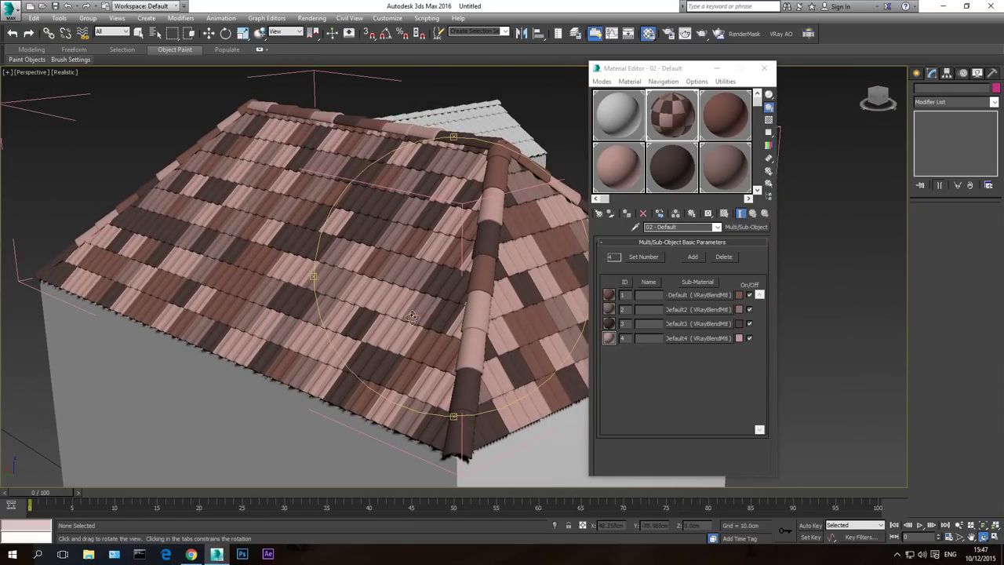
key(shift+q)
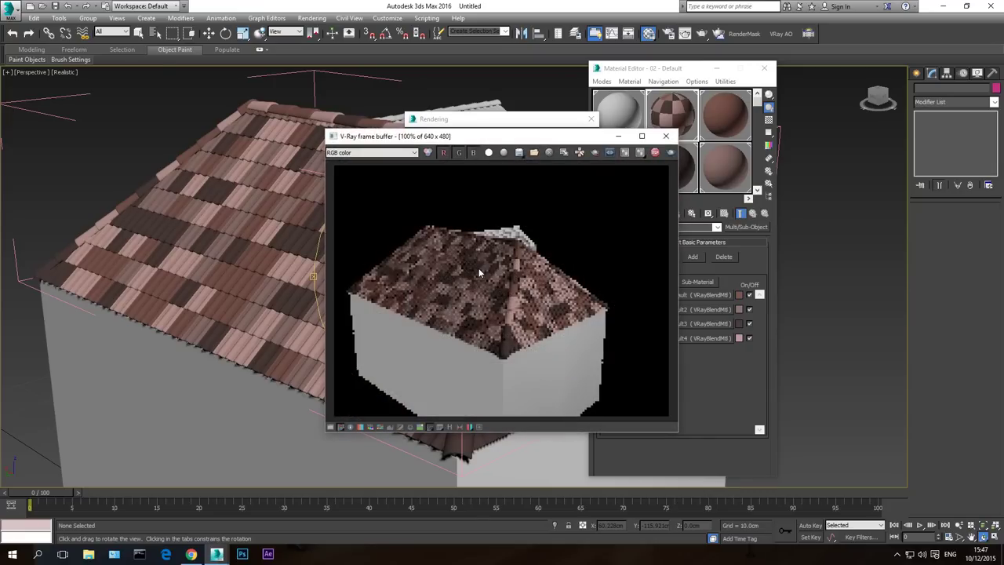
scroll(486, 312, up, 2)
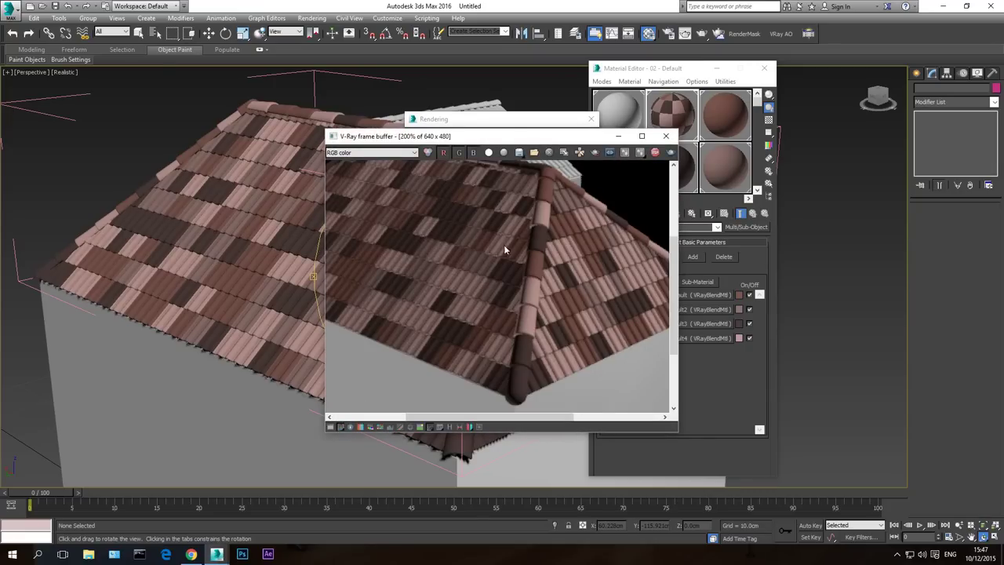
scroll(508, 260, down, 2)
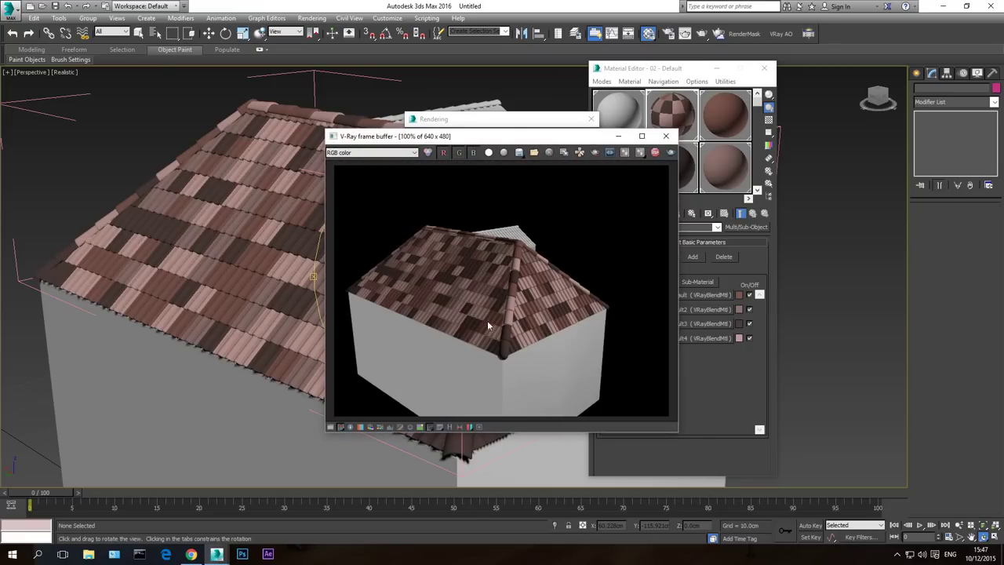
drag(603, 137, 275, 150)
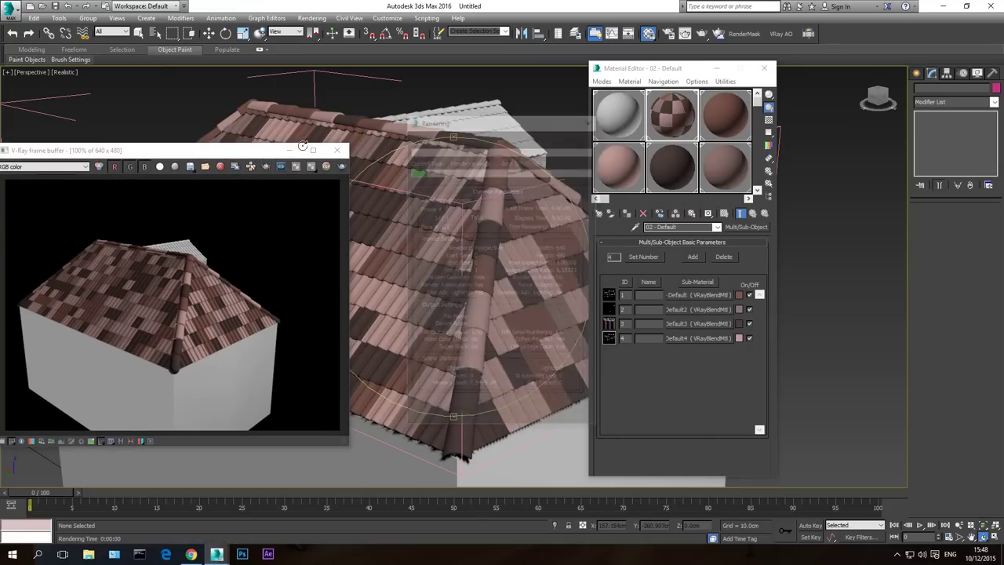
click(339, 151)
Check the base diffuse colour of the 09 - Default blend material and return to its blend parameters
click(672, 167)
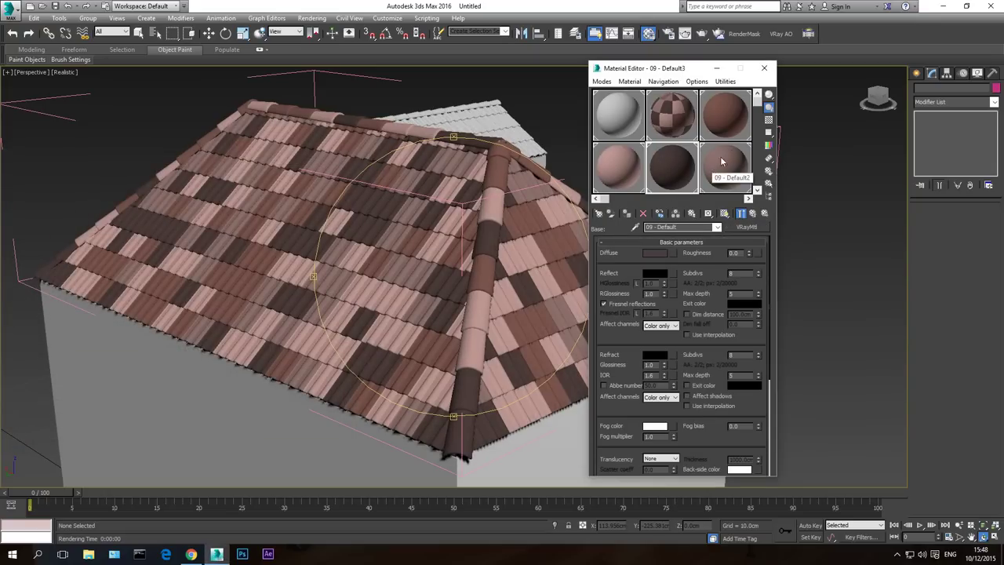
click(726, 116)
click(694, 292)
right_click(658, 252)
click(716, 228)
click(703, 236)
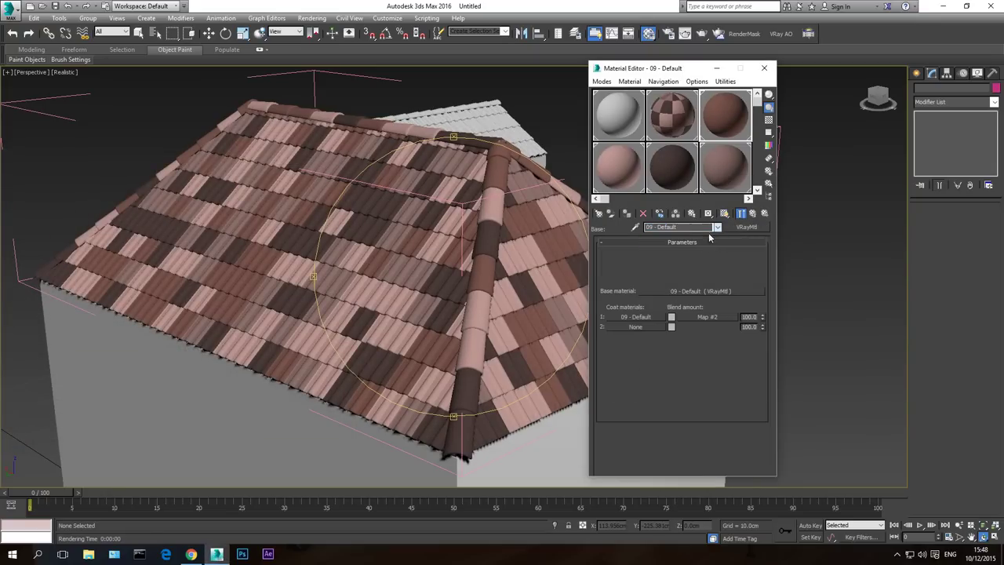
Paste the copied brown diffuse colour into the base material of 09 - Default2 and brighten it slightly
click(727, 169)
right_click(658, 257)
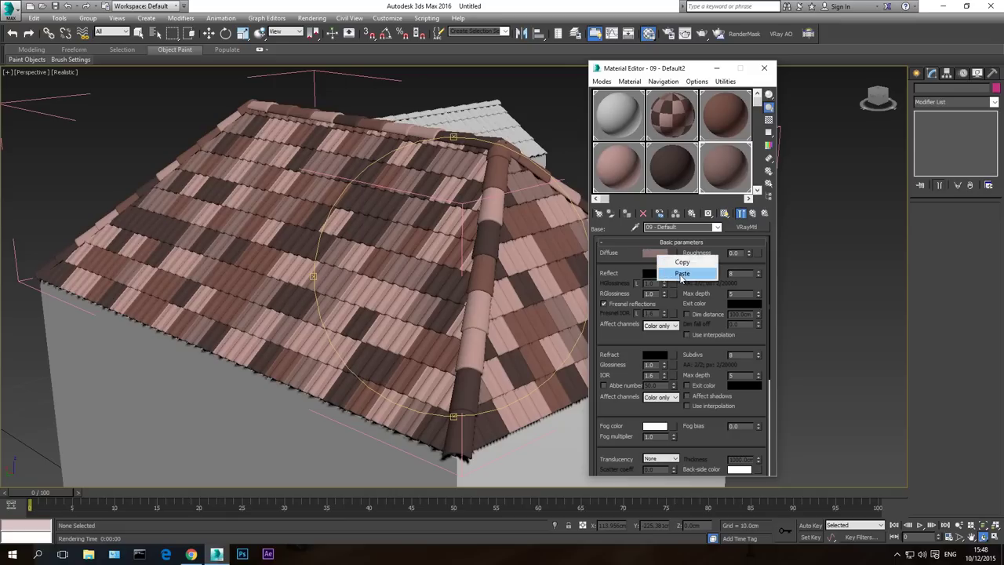
click(678, 271)
click(659, 255)
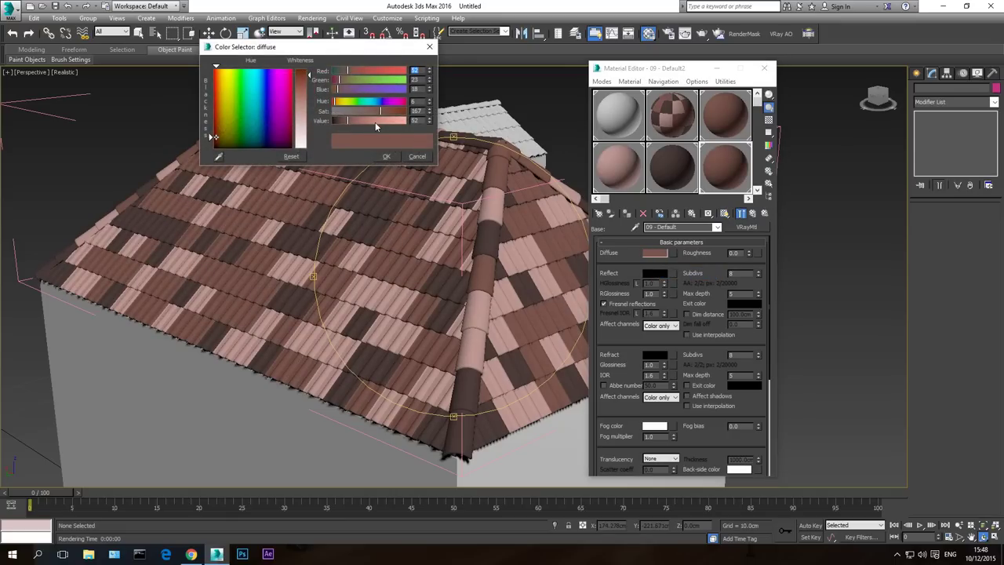
drag(347, 123, 350, 124)
click(387, 156)
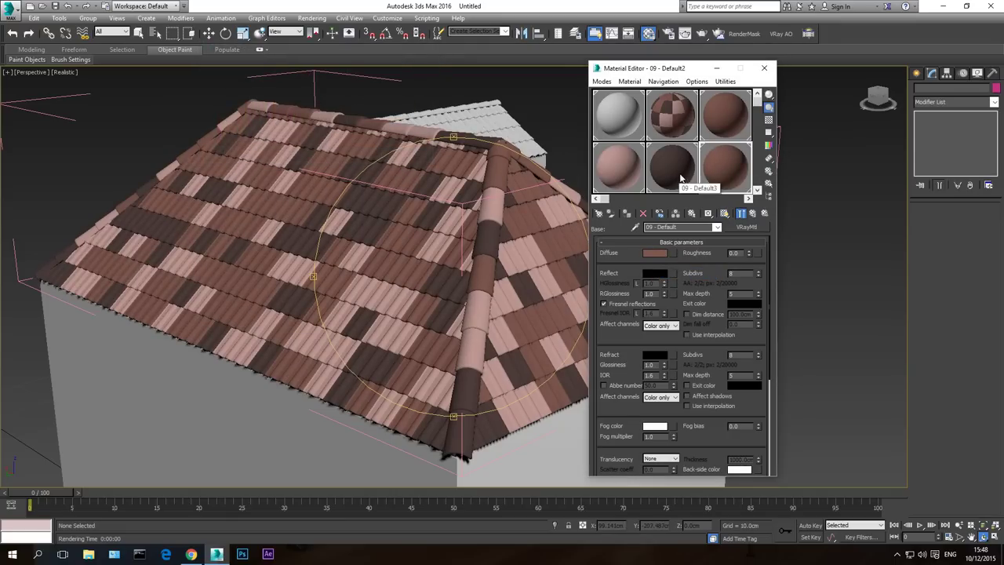
Paste the same brown diffuse colour into the base material of 09 - Default3 and darken it slightly
click(679, 177)
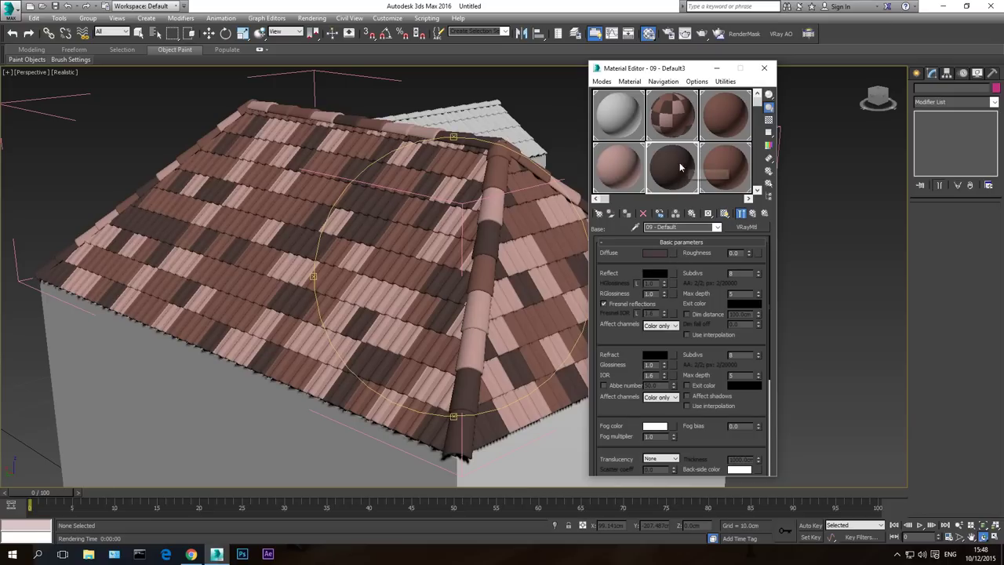
right_click(660, 257)
click(679, 273)
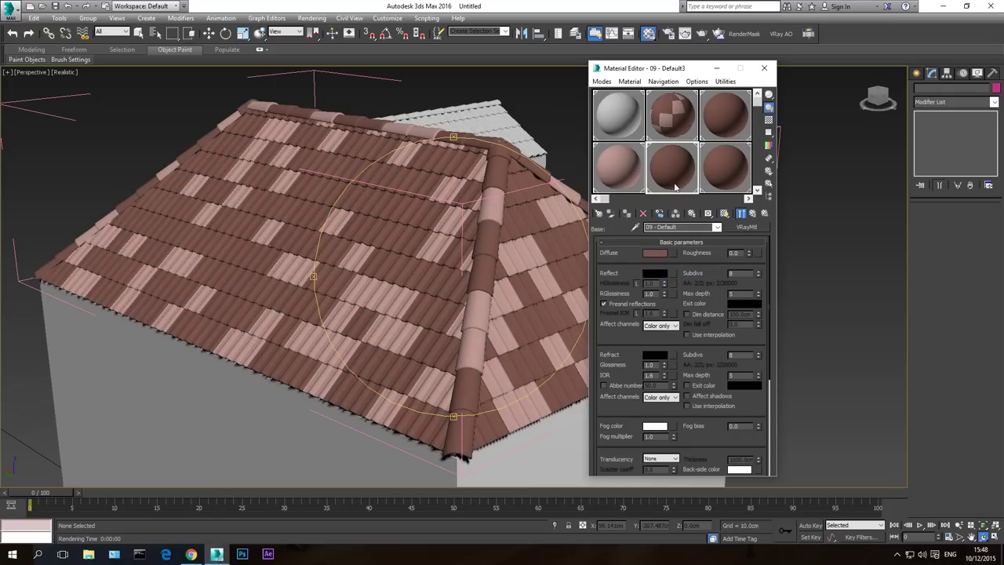
click(664, 255)
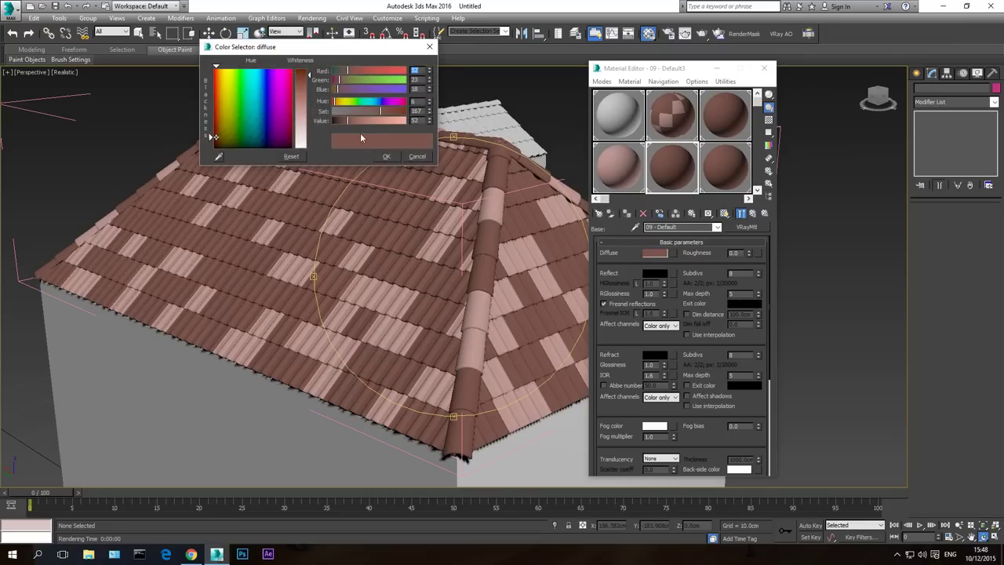
drag(349, 124, 346, 123)
click(386, 156)
Paste the brown diffuse colour into the base material of 09 - Default4 and set its colour Value to 56
click(632, 174)
right_click(653, 251)
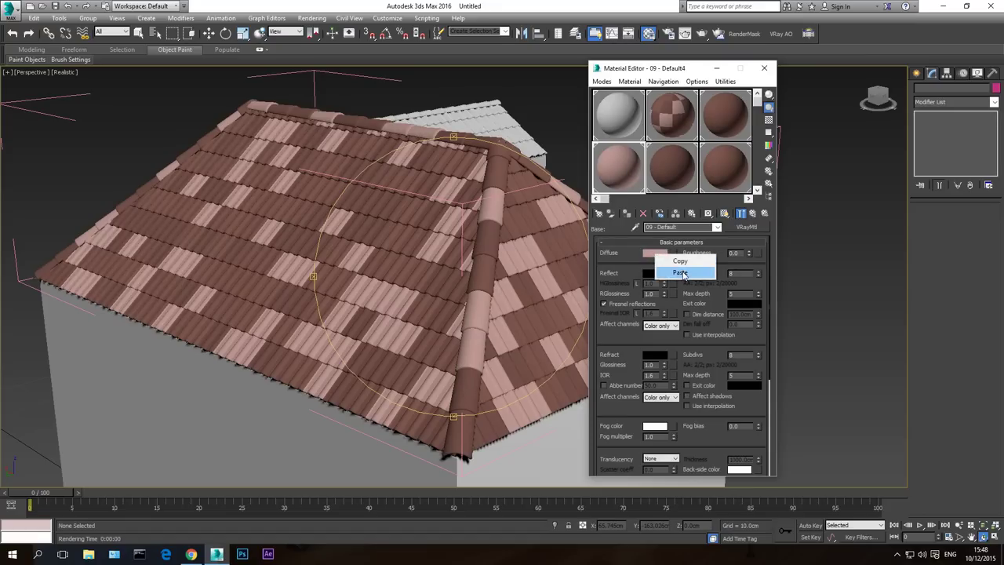
click(675, 274)
click(656, 253)
drag(345, 121, 348, 121)
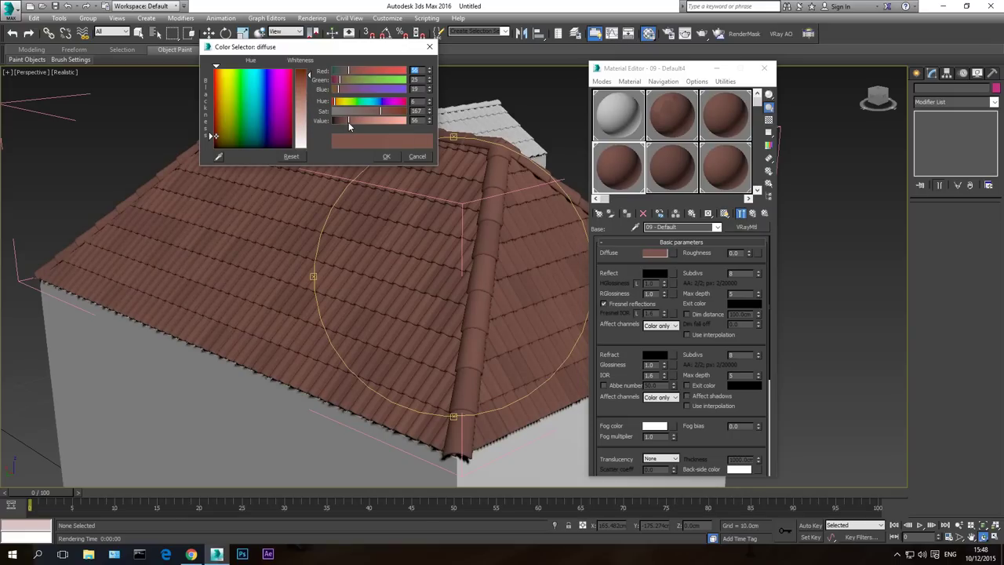
click(380, 156)
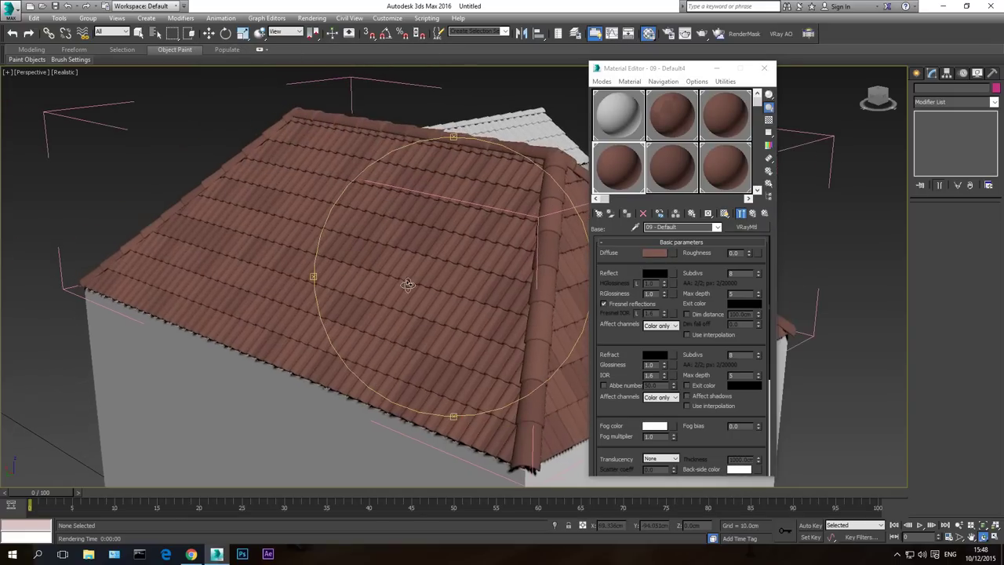
Render the roof with the subtle brown tile variations, examine the tiles up close, stop the render and close the frame buffer
scroll(381, 278, up, 8)
scroll(400, 275, down, 5)
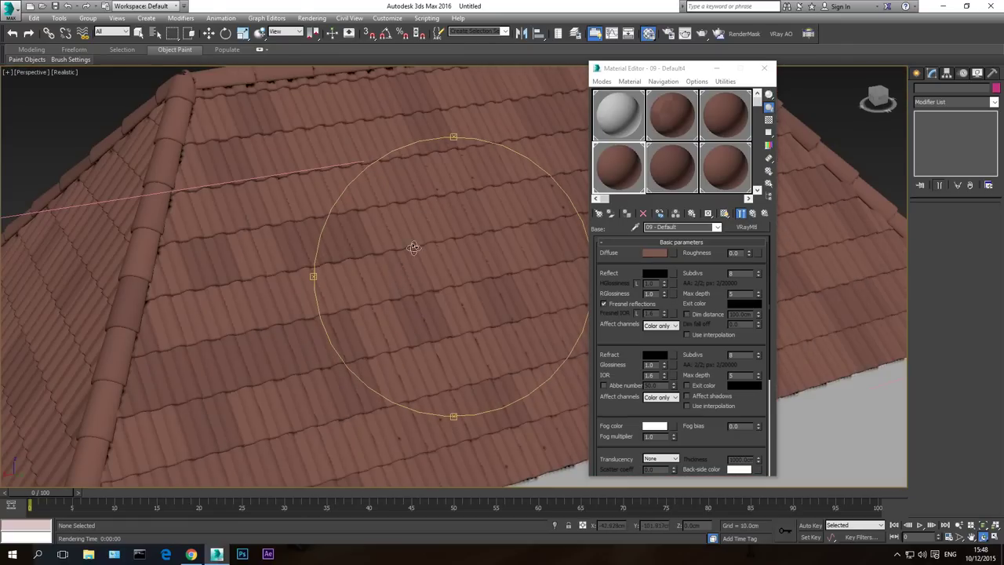
drag(403, 327, 378, 317)
key(shift+q)
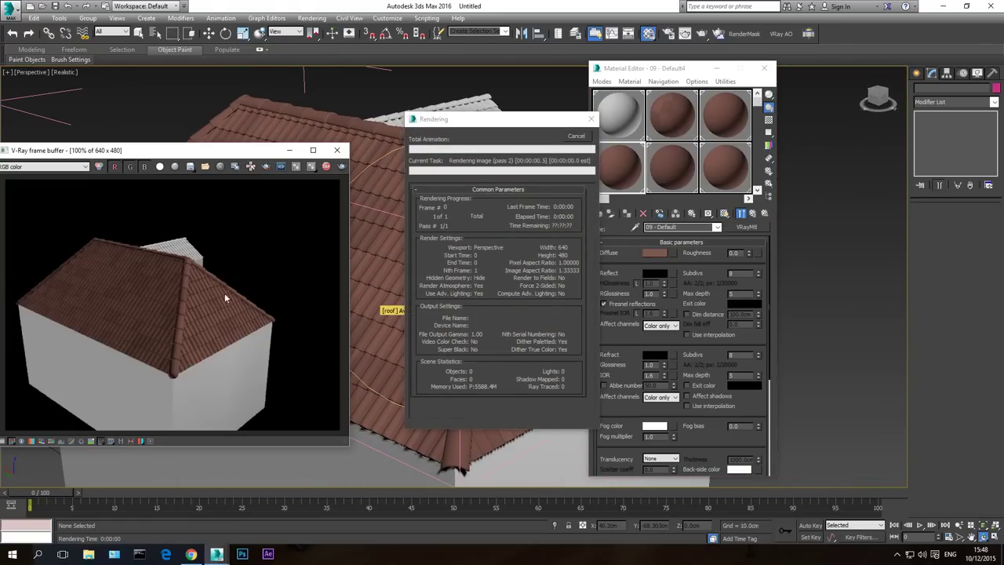
drag(196, 153, 397, 136)
scroll(318, 306, up, 2)
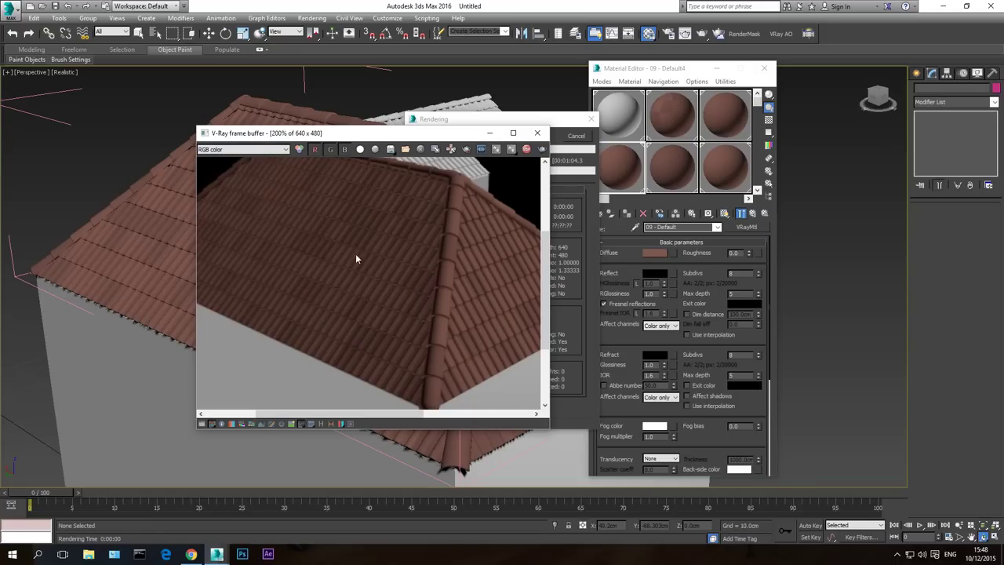
scroll(377, 273, down, 2)
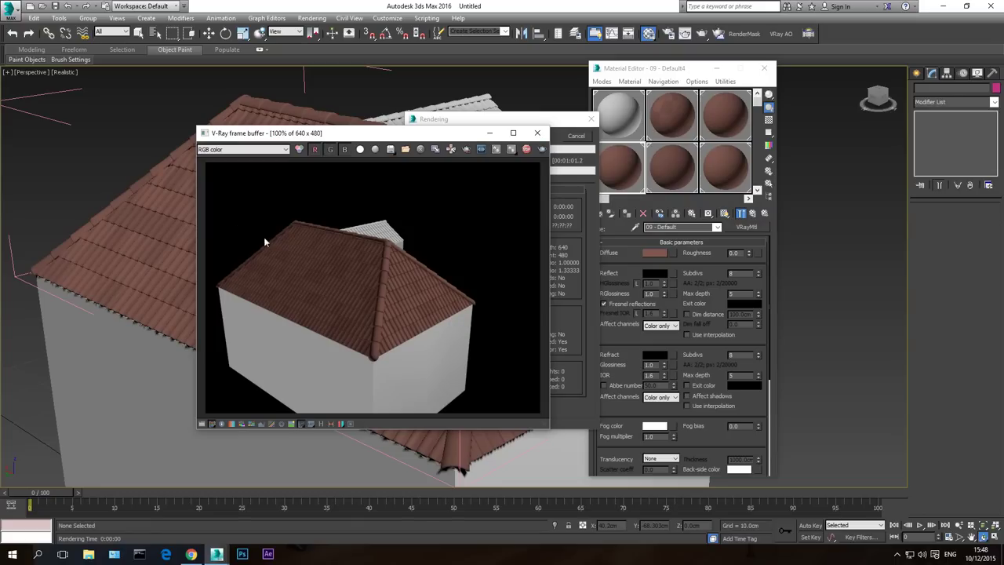
drag(427, 138, 292, 135)
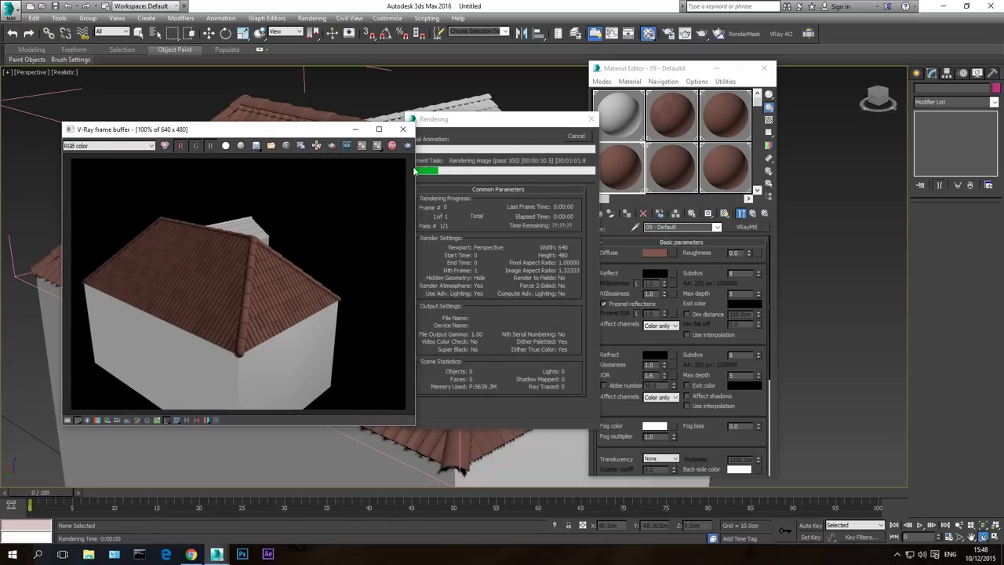
click(588, 137)
click(403, 128)
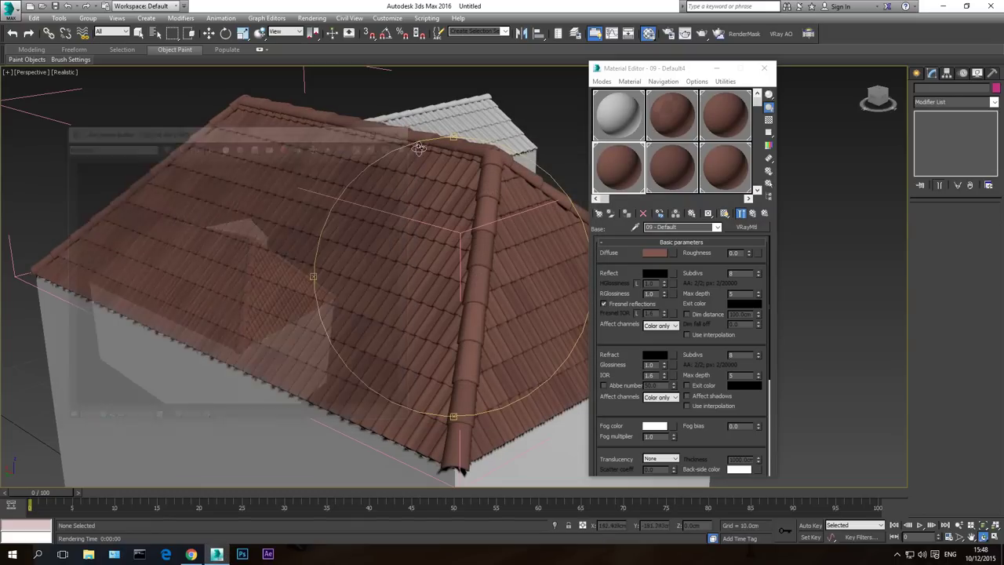
Close the Material Editor and select the tile object on the triangular hip-end slope of the roof
click(764, 68)
drag(510, 255, 563, 273)
scroll(447, 277, down, 3)
right_click(562, 273)
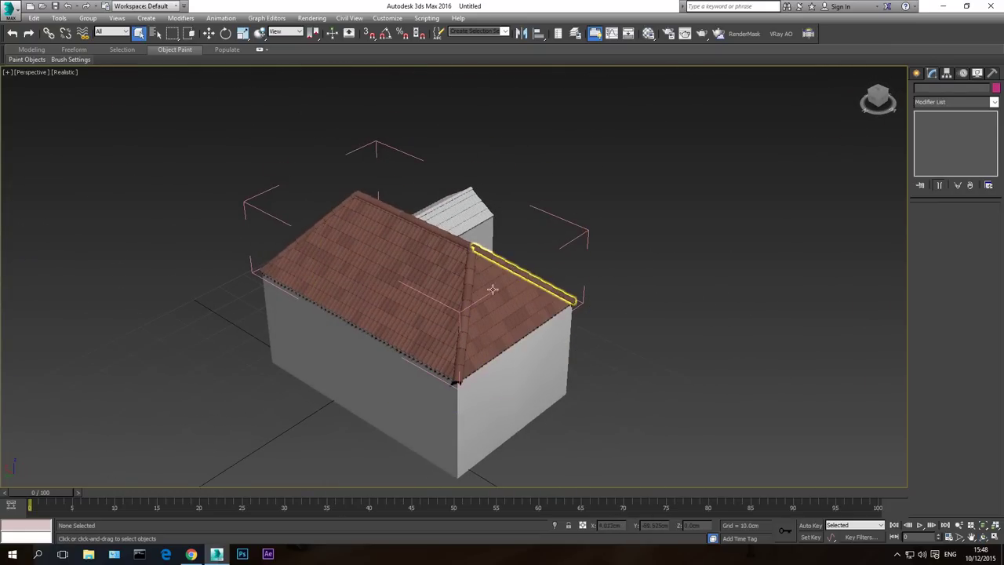
click(494, 290)
Review the hip-end tile object's Parameters, Advanced Parameters, Advanced Tools and Variations settings, and inspect the roof from the dormer side
drag(922, 234, 922, 553)
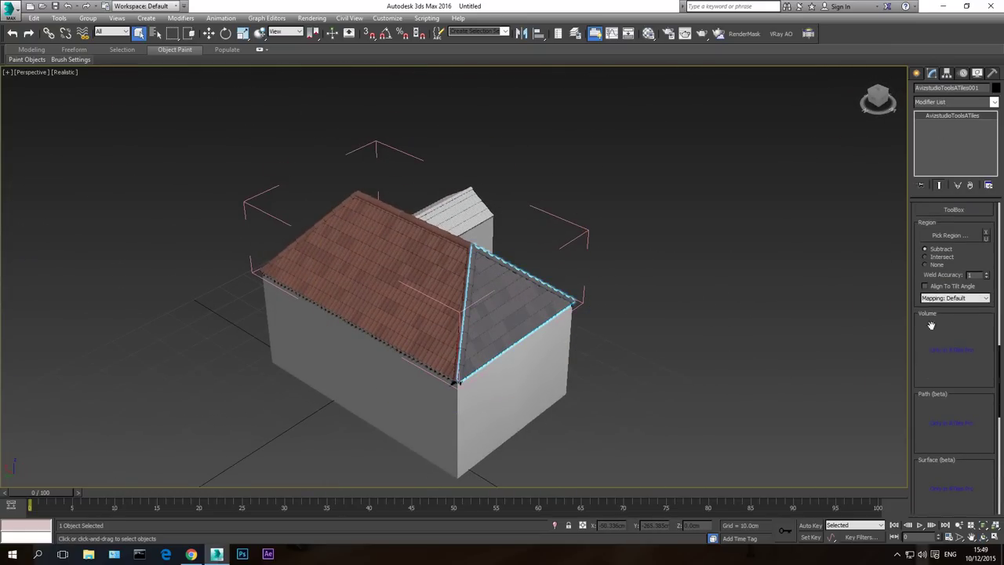
drag(919, 251, 916, 537)
drag(914, 266, 916, 555)
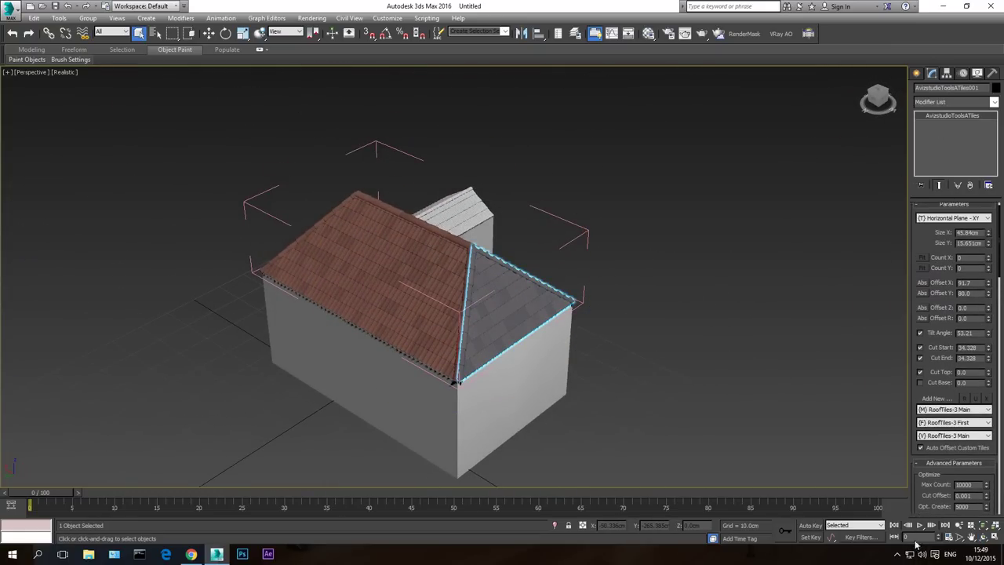
drag(919, 236, 922, 492)
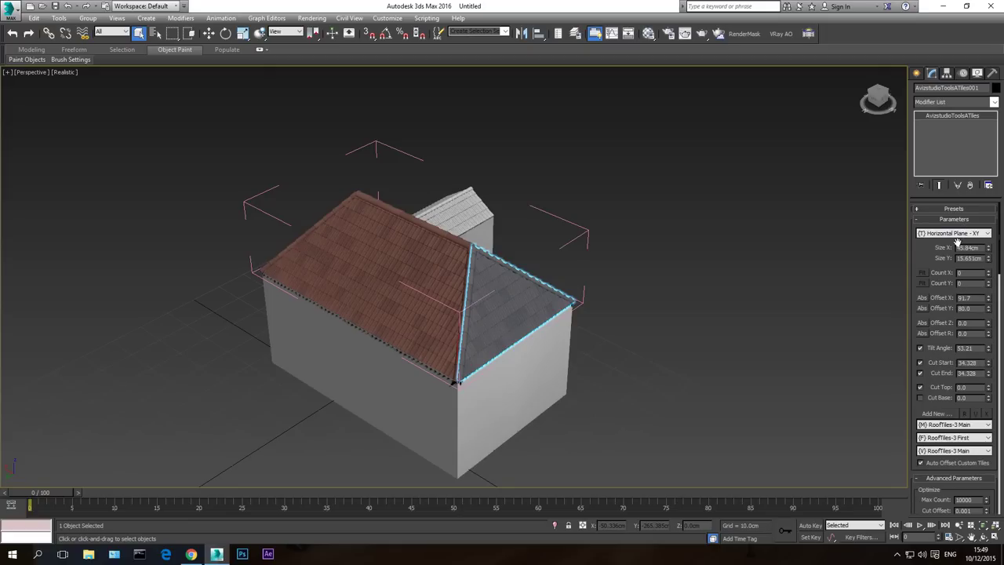
drag(914, 374, 912, 116)
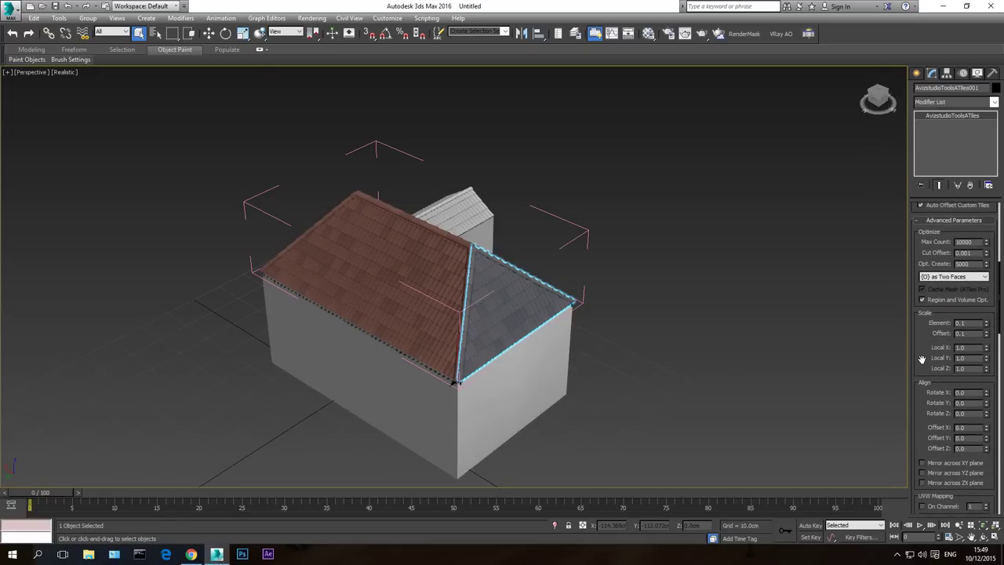
drag(921, 359, 922, 6)
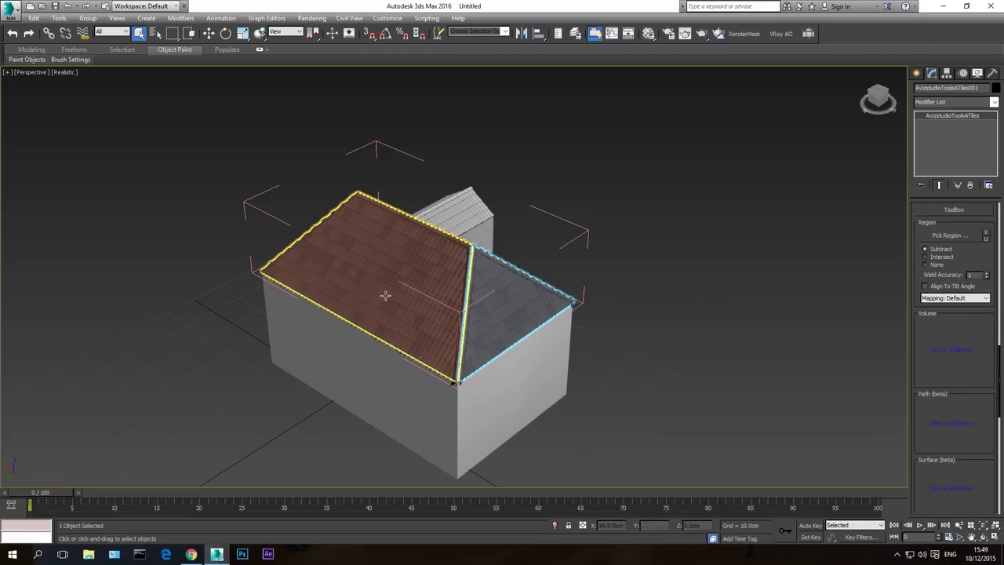
drag(917, 229, 929, 333)
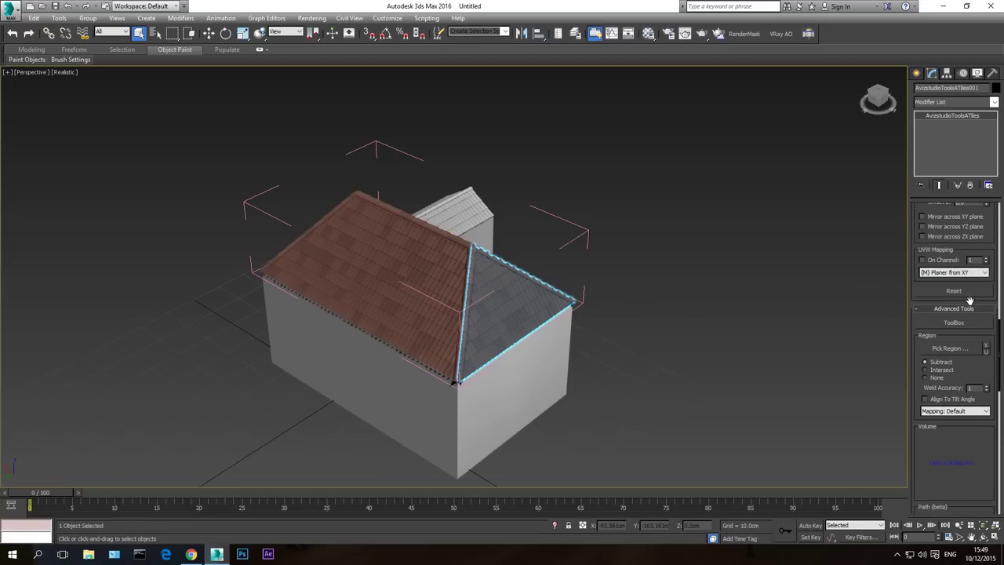
scroll(929, 329, down, 5)
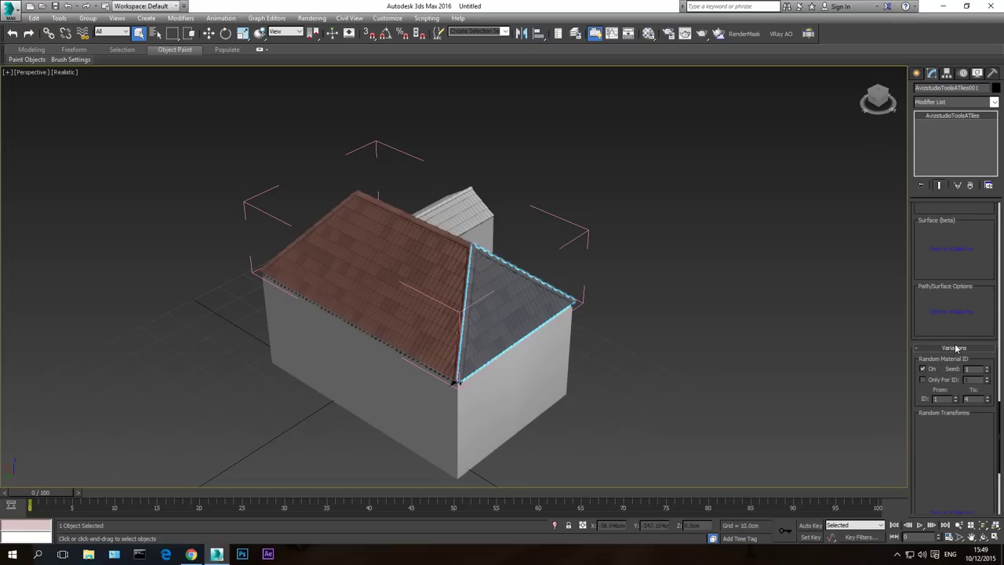
scroll(912, 335, down, 1)
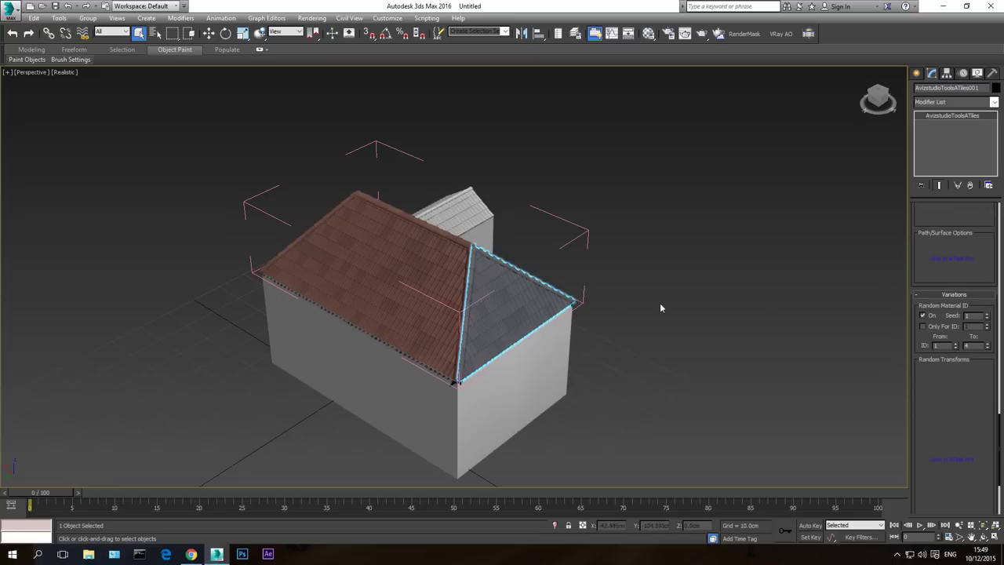
scroll(632, 313, up, 3)
click(983, 537)
drag(510, 306, 472, 322)
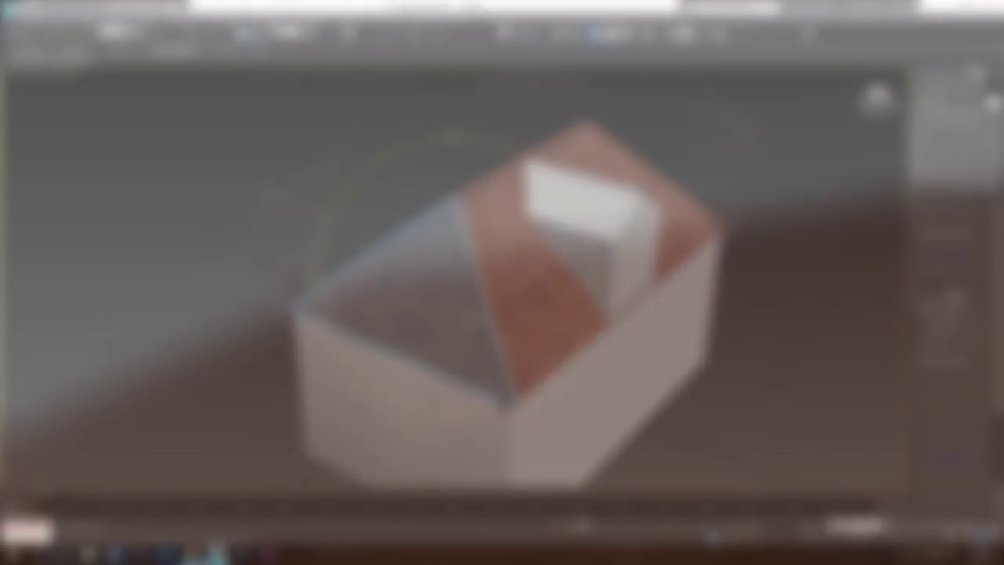